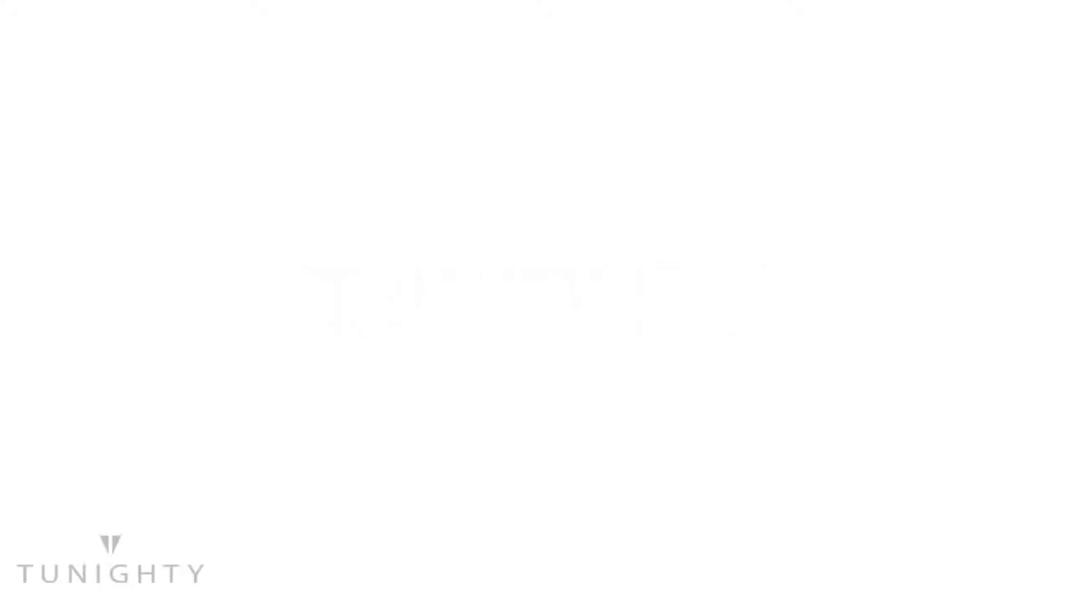
# Step: Draw a 24.1 mm circle with the Ellipse tool
pyautogui.moveTo(38, 145); pyautogui.dragTo(67, 145)
pyautogui.click(525, 332)
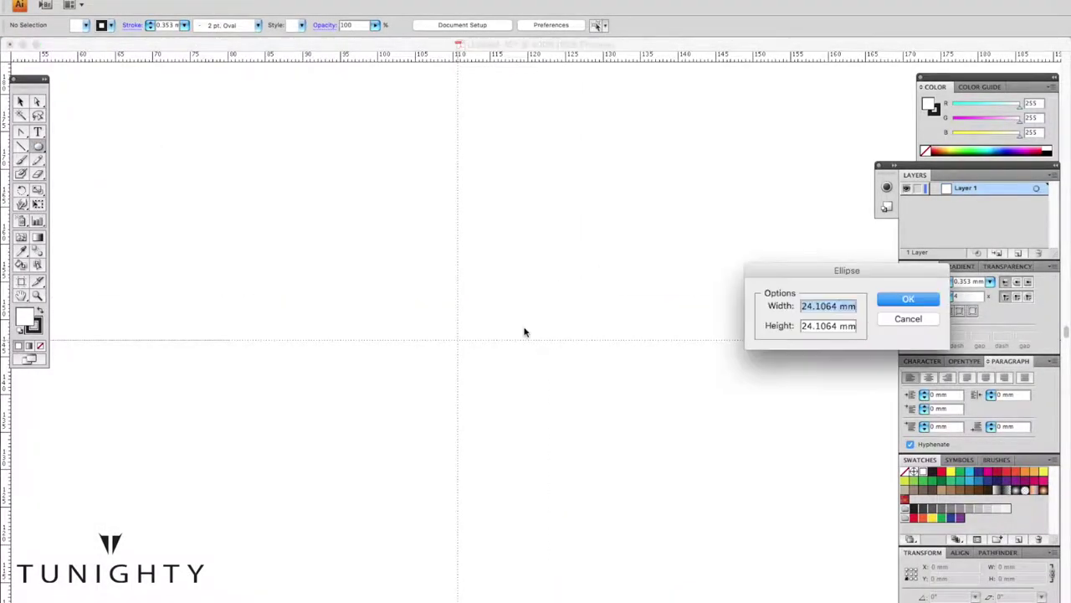
pyautogui.click(907, 299)
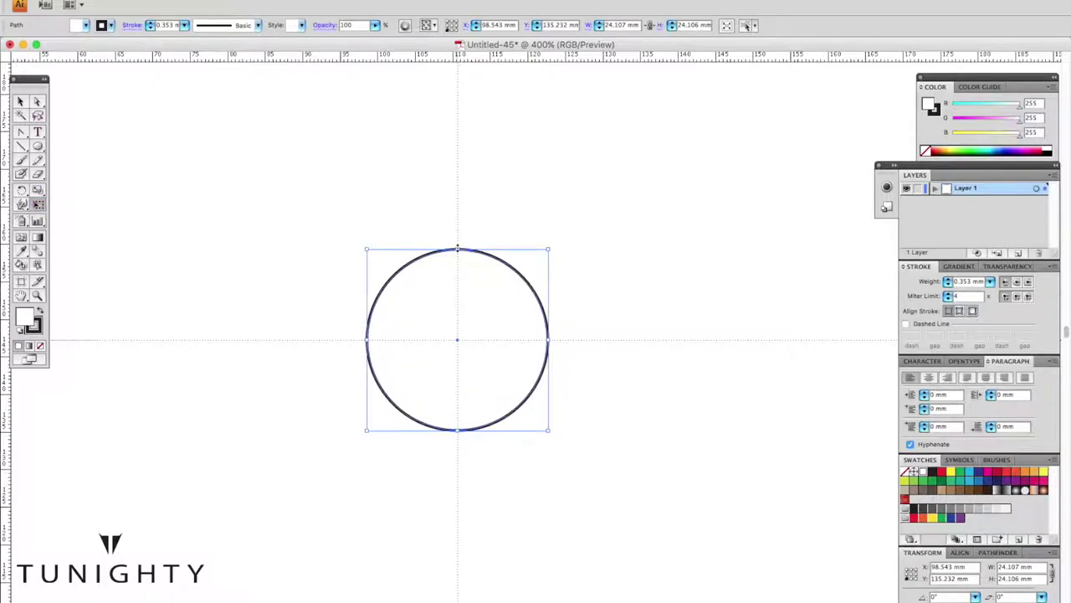
# Step: Place a 17 × 17 mm guide square beside the circle and squash the circle to its height
pyautogui.moveTo(38, 146); pyautogui.dragTo(67, 148)
pyautogui.click(267, 342)
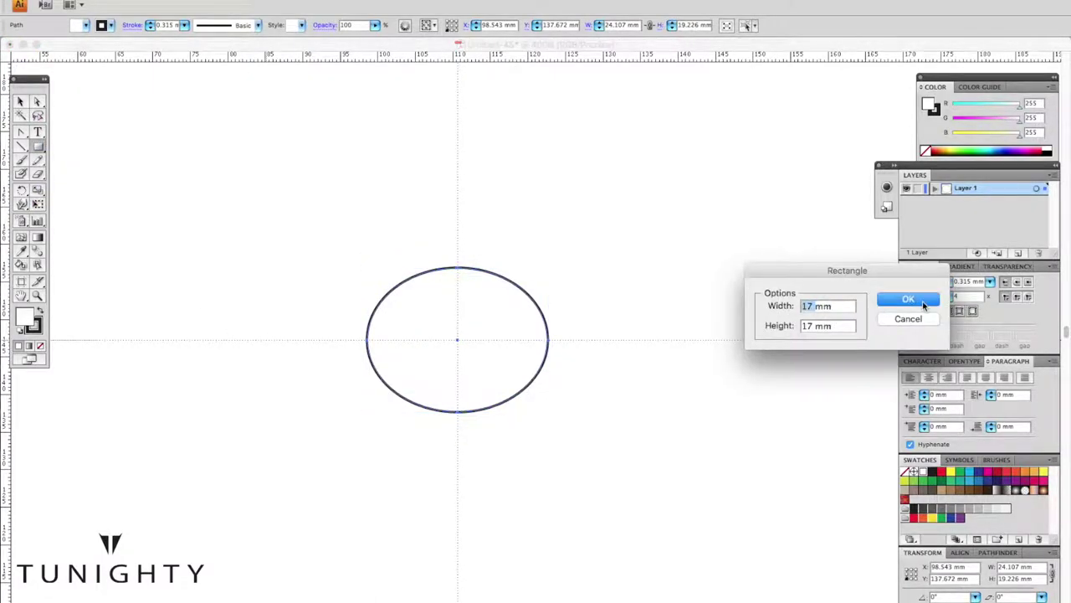
pyautogui.click(924, 306)
pyautogui.click(308, 339)
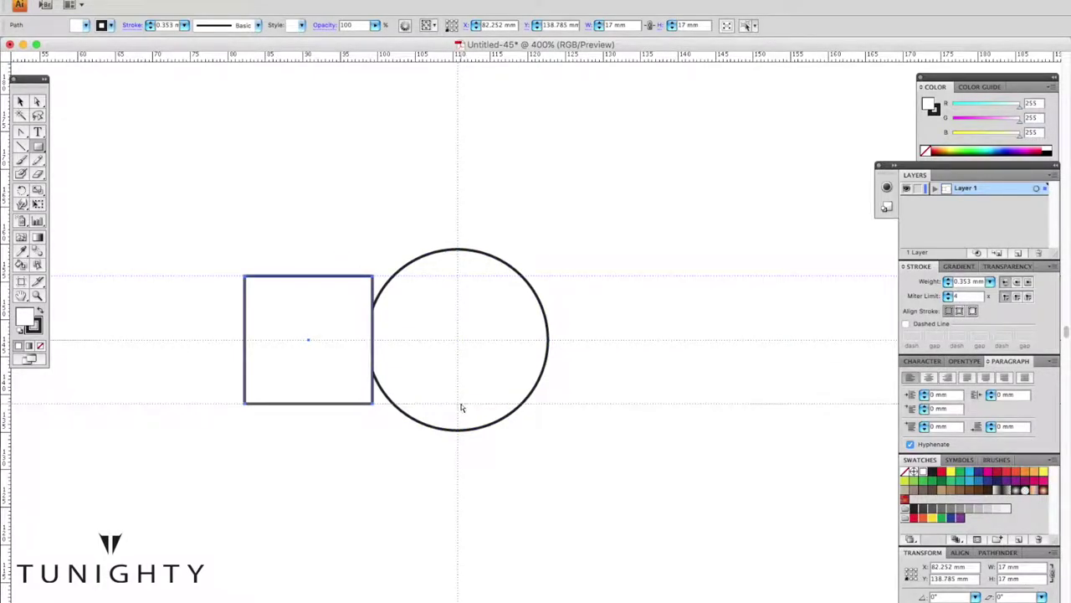
pyautogui.click(910, 300)
pyautogui.moveTo(457, 248); pyautogui.dragTo(457, 275)
pyautogui.click(443, 285)
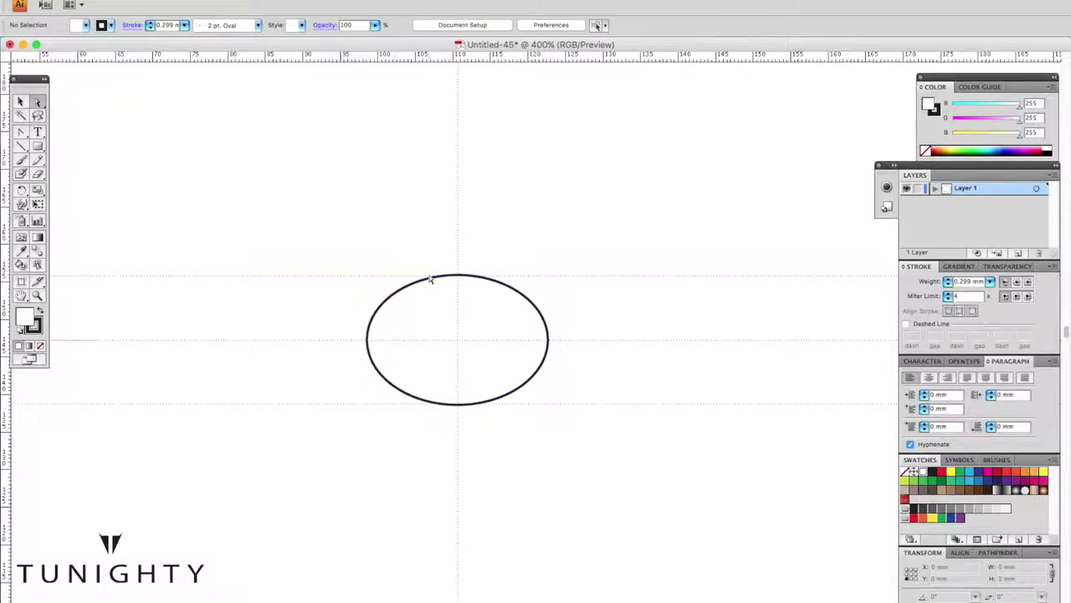
# Step: Lengthen the handles of the ellipse's top anchor point
pyautogui.click(430, 279)
pyautogui.click(21, 132)
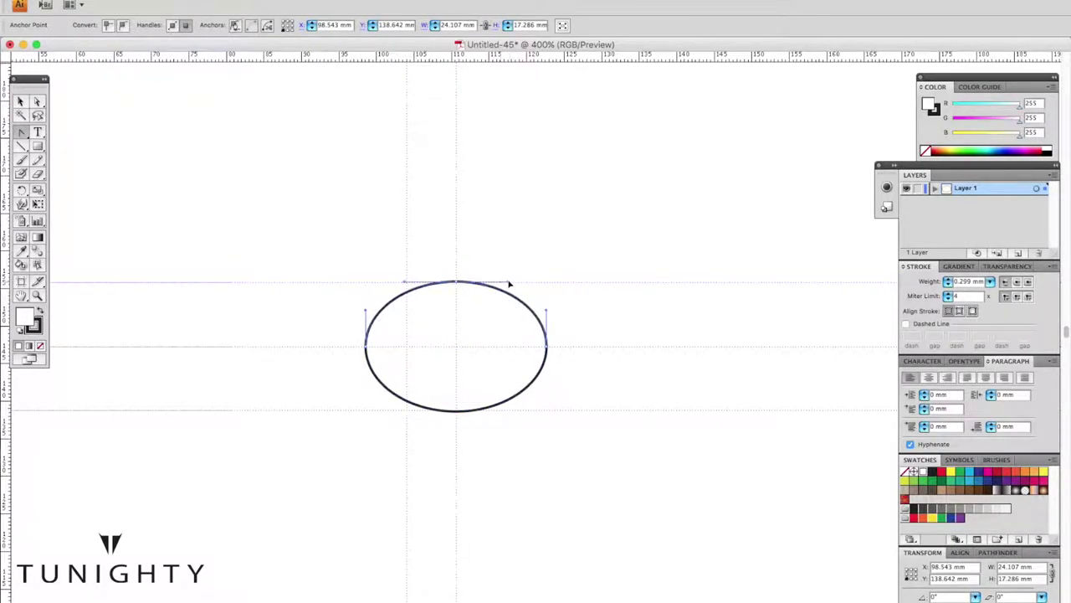
pyautogui.moveTo(508, 285); pyautogui.dragTo(513, 282)
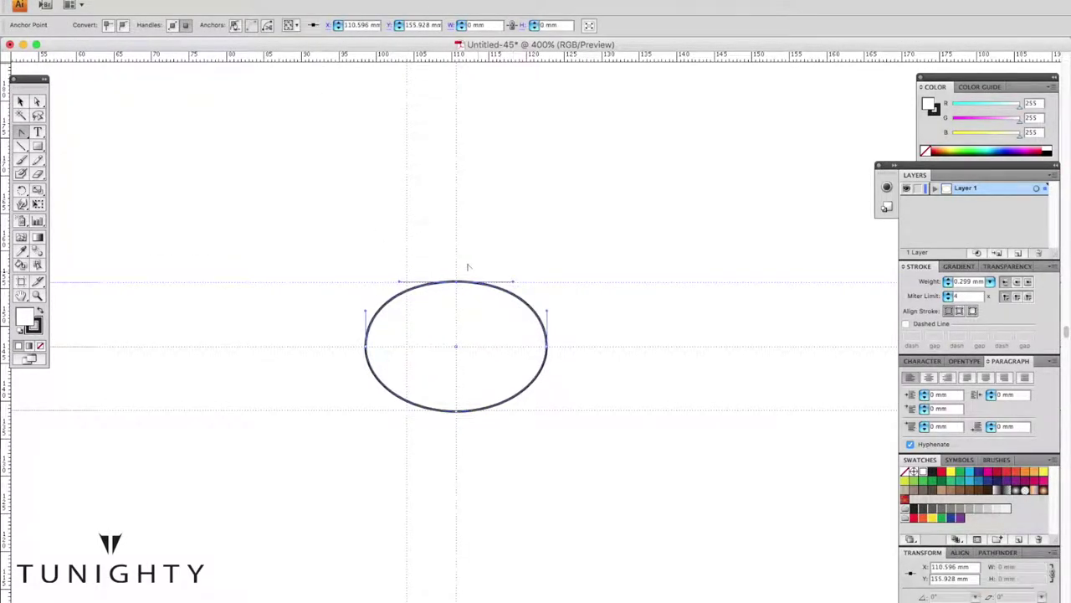
pyautogui.click(400, 422)
# Step: Add an anchor point on the upper arc to form the central dent
pyautogui.moveTo(21, 132); pyautogui.dragTo(67, 148)
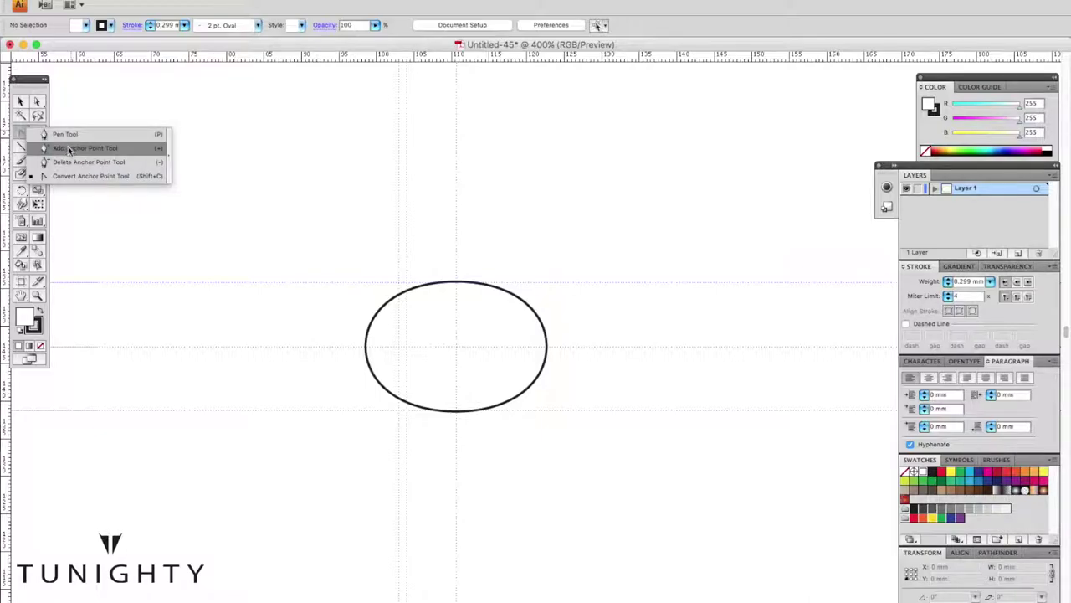
pyautogui.click(431, 289)
pyautogui.click(494, 287)
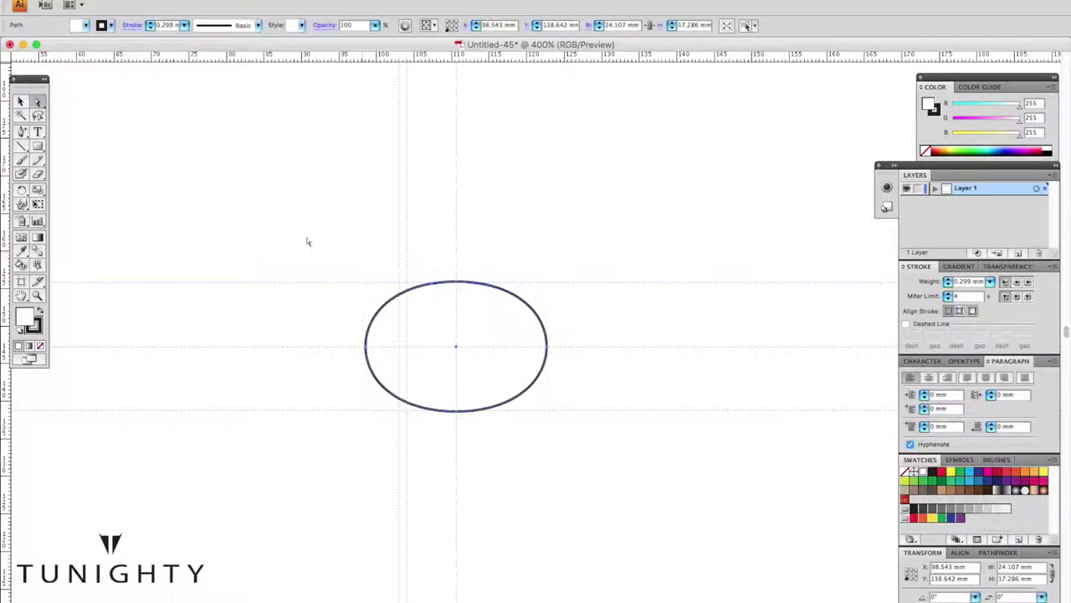
pyautogui.click(551, 432)
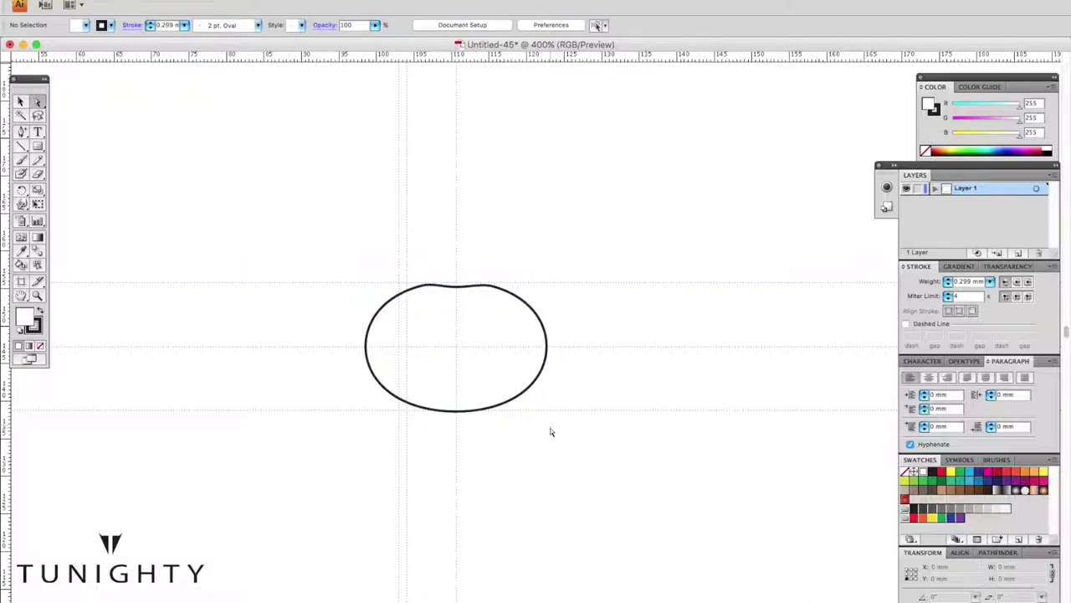
pyautogui.hotkey('ctrl', 'z')
pyautogui.press('p')
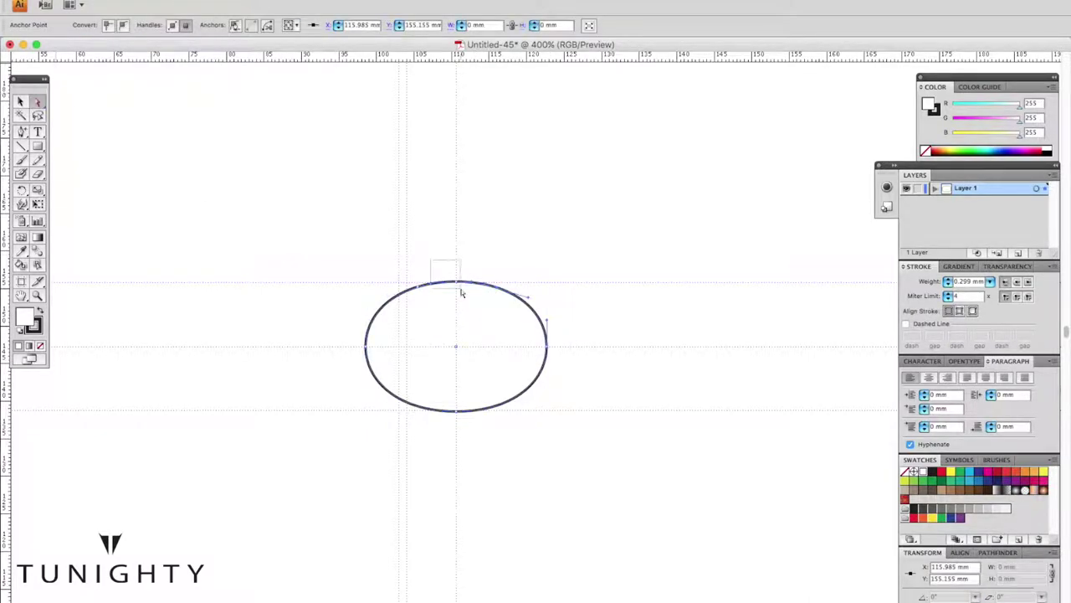
pyautogui.hotkey('ctrl', 'z')
pyautogui.hotkey('ctrl', 'z')
pyautogui.hotkey('ctrl', 'shift', 'z')
# Step: Set the pumpkin outline's stroke weight to 0.088 mm
pyautogui.moveTo(354, 217); pyautogui.dragTo(404, 283)
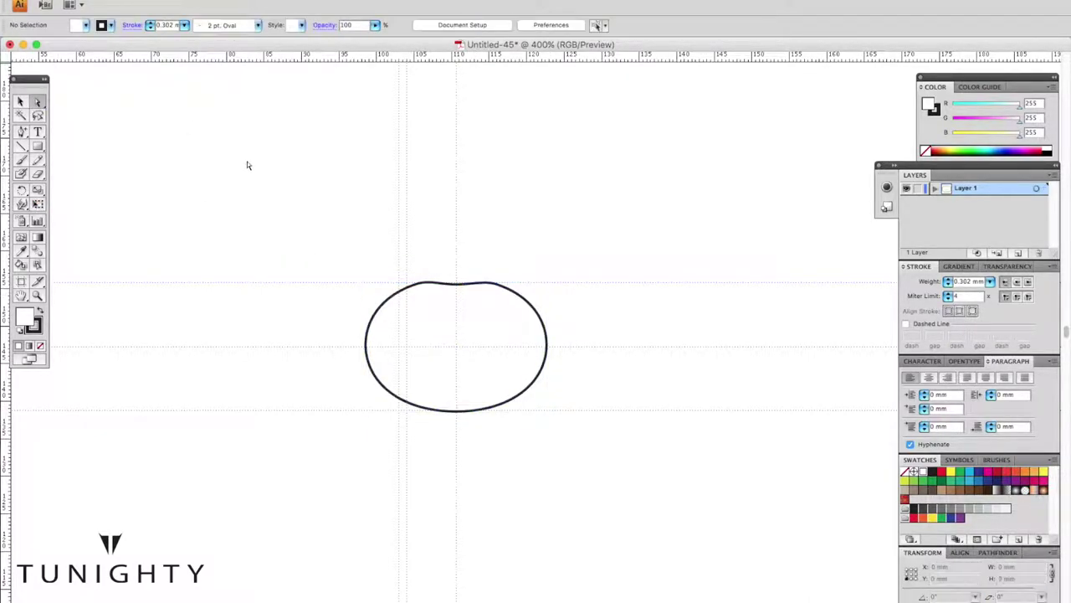
pyautogui.click(990, 281)
pyautogui.click(627, 247)
pyautogui.hotkey('ctrl', '+')
pyautogui.hotkey('ctrl', '+')
# Step: Place a temporary 9 mm guide square at the pumpkin top, then delete it
pyautogui.moveTo(536, 214); pyautogui.dragTo(631, 337)
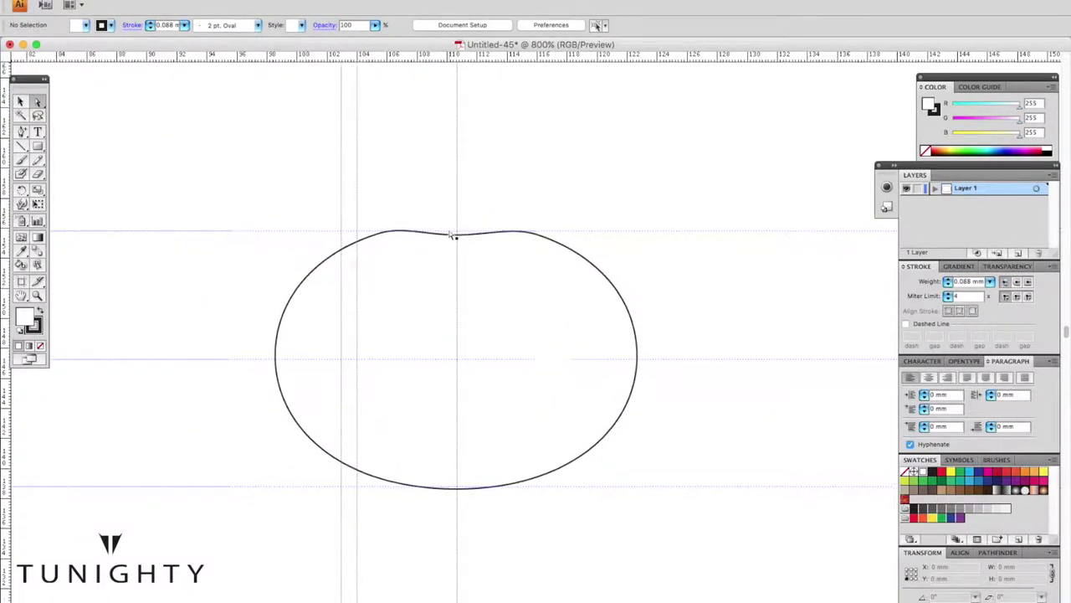
pyautogui.keyDown('alt'); pyautogui.click(470, 217); pyautogui.keyUp('alt')
pyautogui.press('Return')
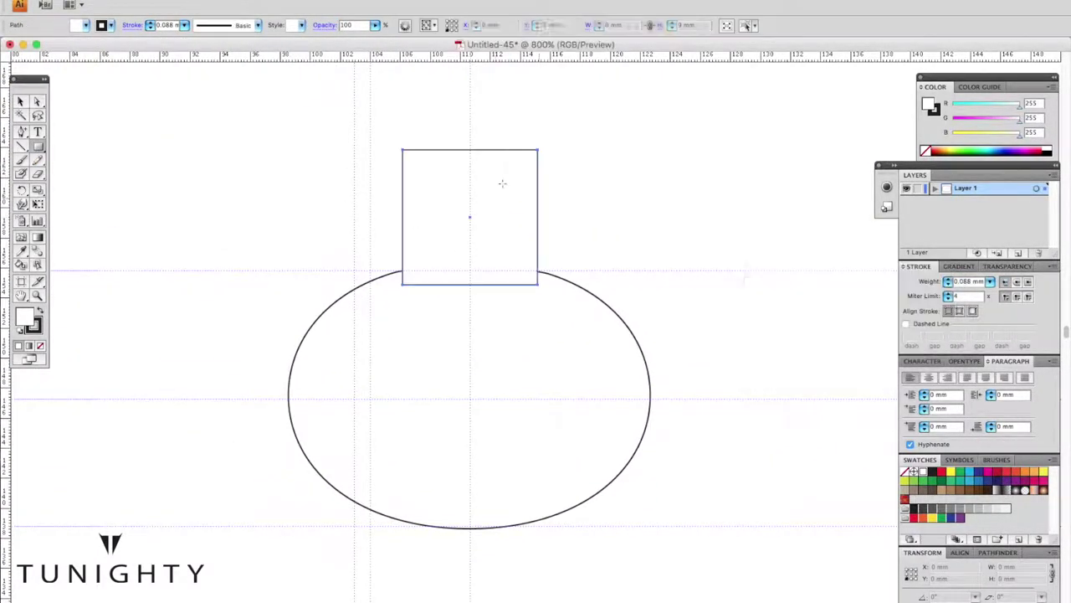
pyautogui.press('Delete')
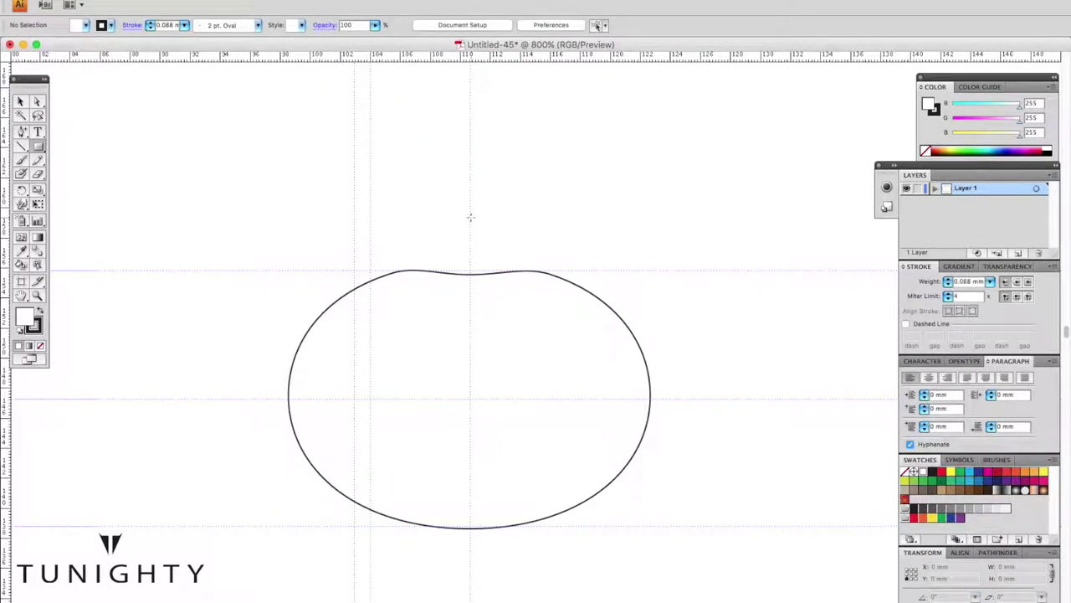
pyautogui.hotkey('ctrl', '+')
# Step: Draw the bent stem rising from the pumpkin's top dent
pyautogui.moveTo(21, 132); pyautogui.dragTo(92, 172)
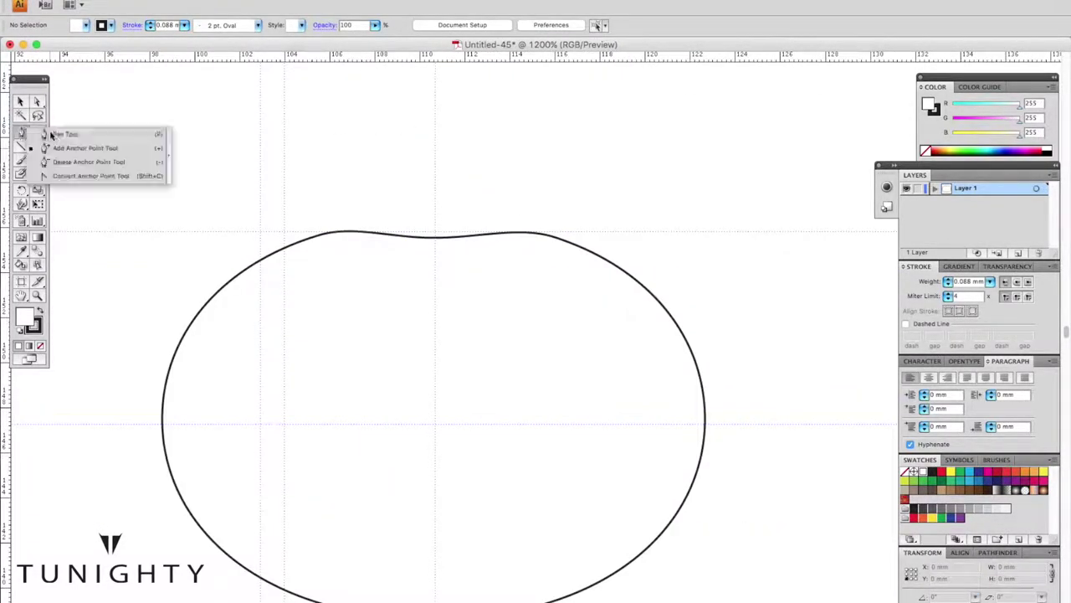
pyautogui.click(415, 242)
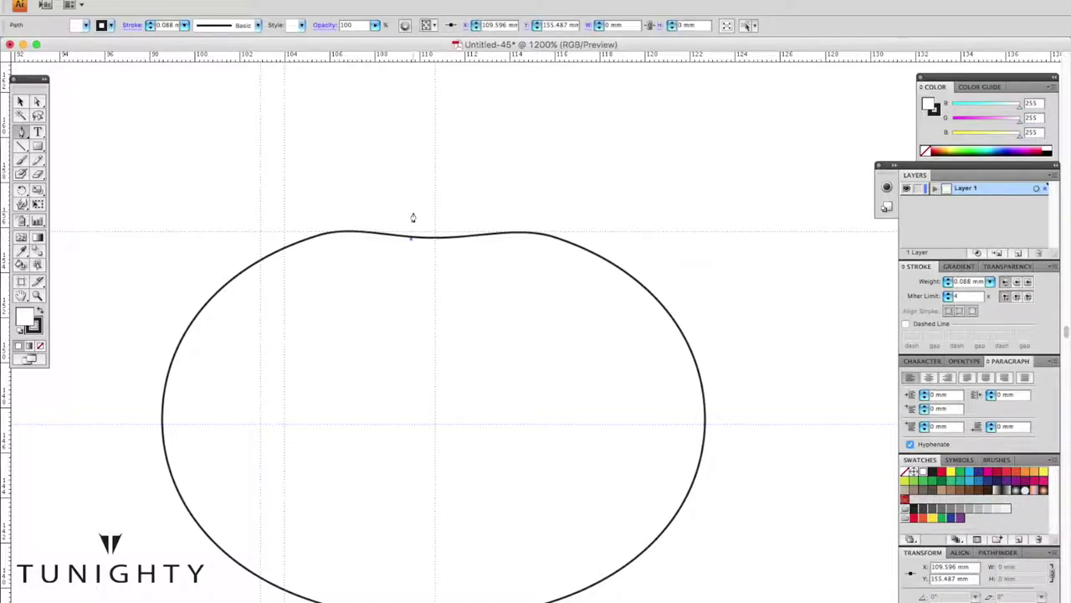
pyautogui.moveTo(397, 242); pyautogui.dragTo(411, 196)
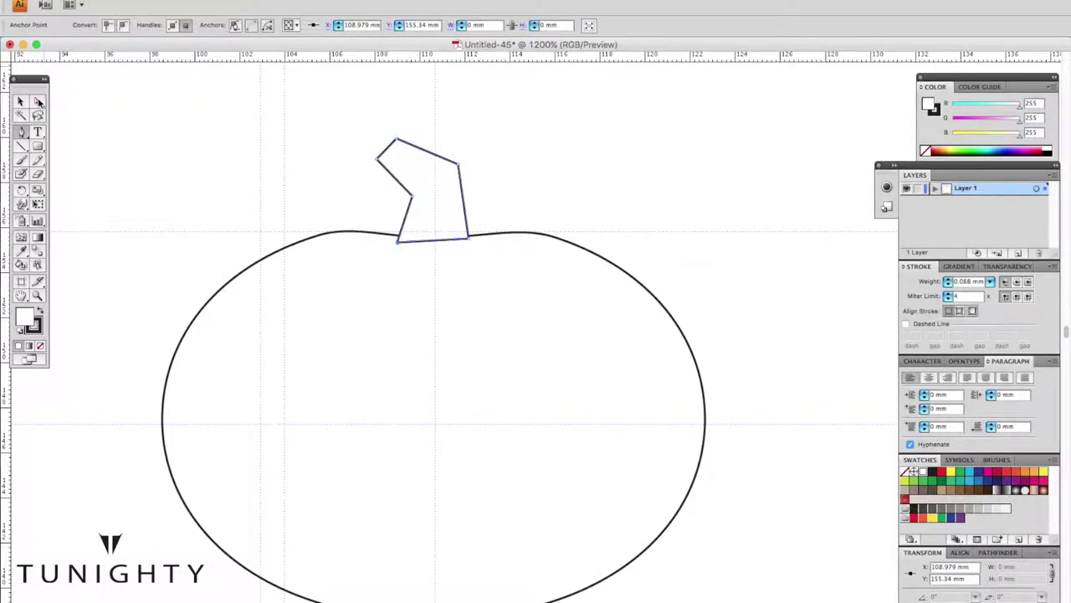
pyautogui.hotkey('ctrl', 'shift', 'a')
# Step: Zoom in and inspect the finished stem path
pyautogui.hscroll(-3, 519, 209)
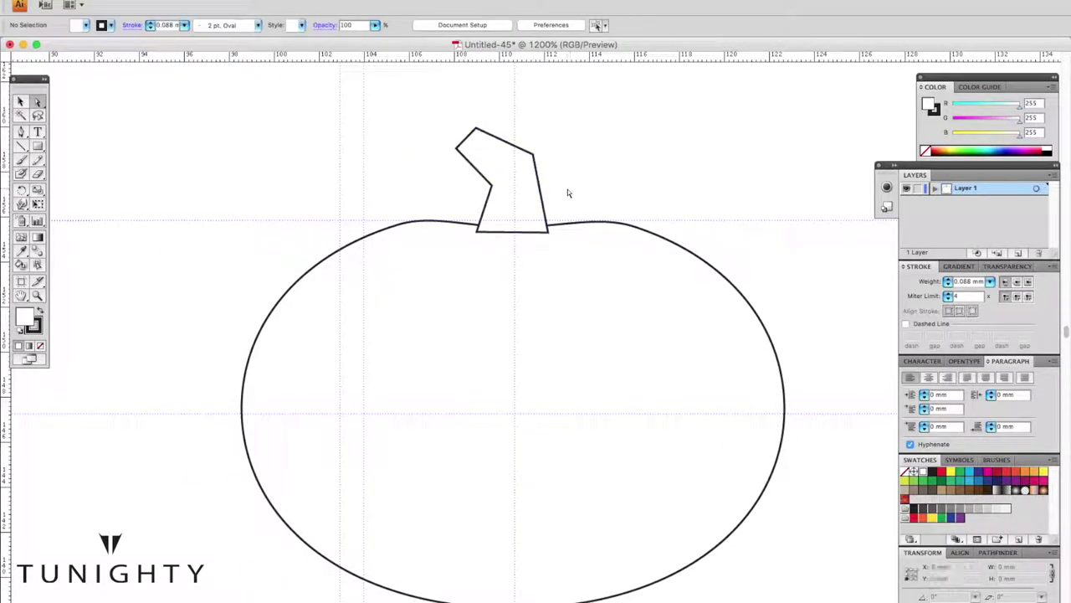
pyautogui.hotkey('ctrl', '+')
pyautogui.scroll(2, 567, 187)
pyautogui.click(565, 170)
pyautogui.click(637, 215)
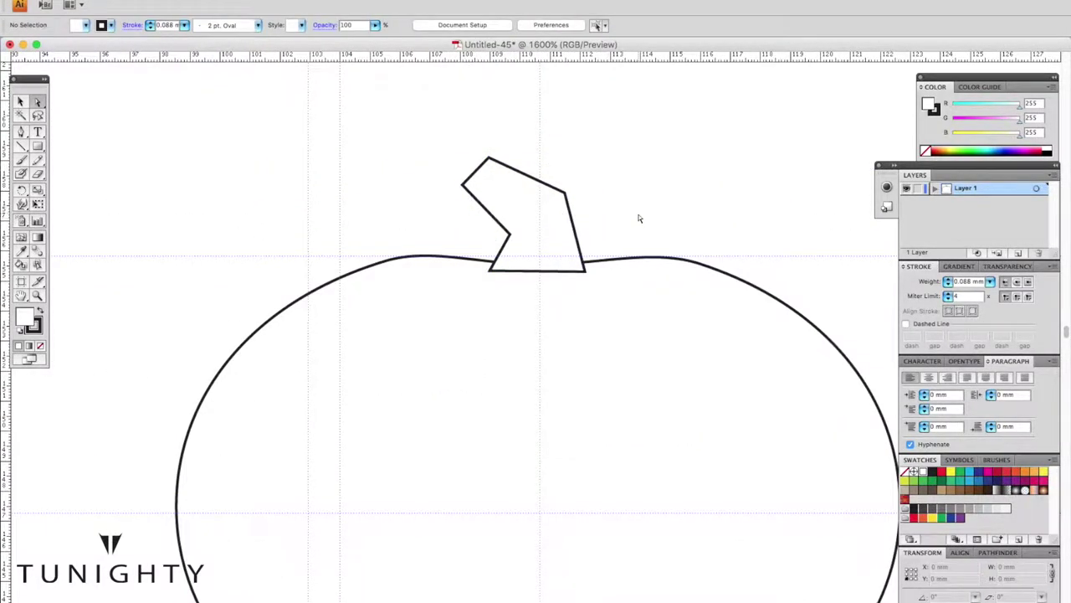
pyautogui.hotkey('ctrl', '-')
pyautogui.hotkey('ctrl', '-')
pyautogui.hotkey('ctrl', '+')
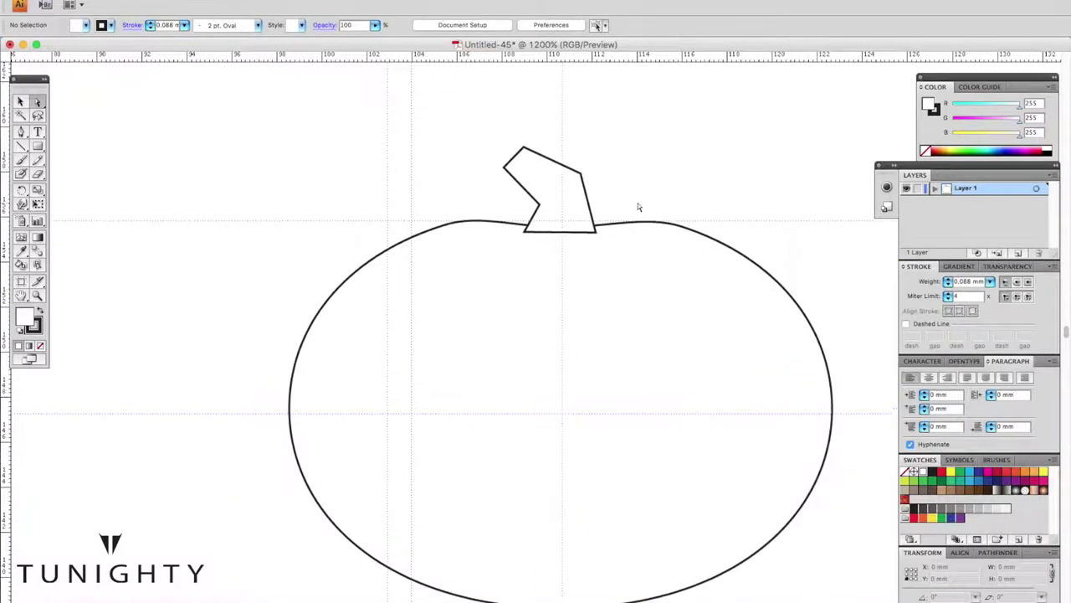
pyautogui.click(524, 152)
pyautogui.click(383, 161)
pyautogui.hscroll(3, 383, 161)
pyautogui.scroll(-1, 383, 160)
pyautogui.hscroll(1, 385, 148)
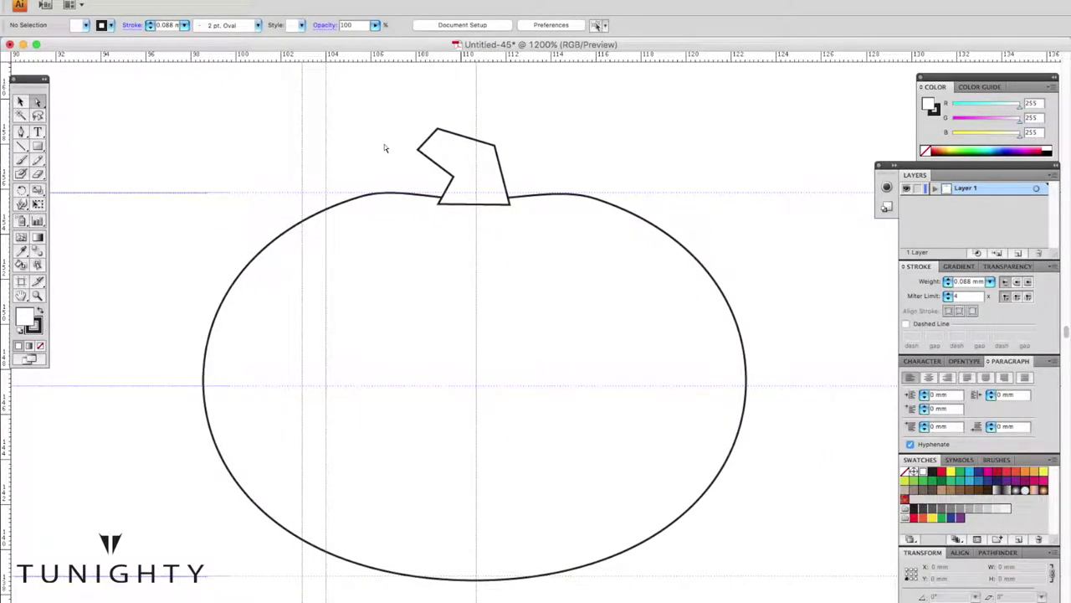
pyautogui.hscroll(-1, 385, 148)
# Step: Offset the pumpkin outline inward and place an unfilled, narrowed copy shifted sideways
pyautogui.click(426, 227)
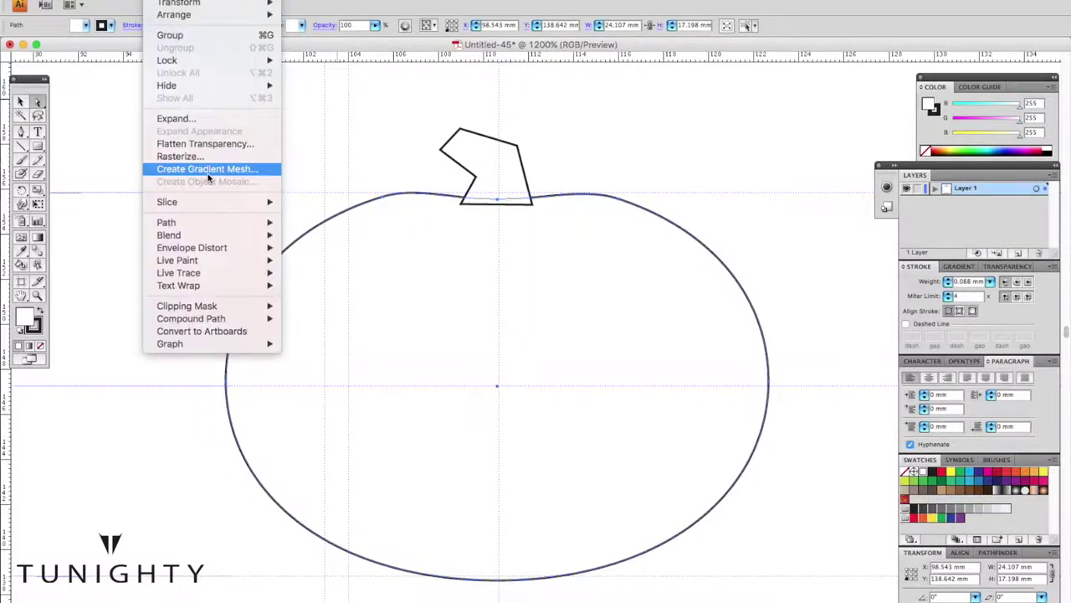
pyautogui.click(335, 259)
pyautogui.press('Return')
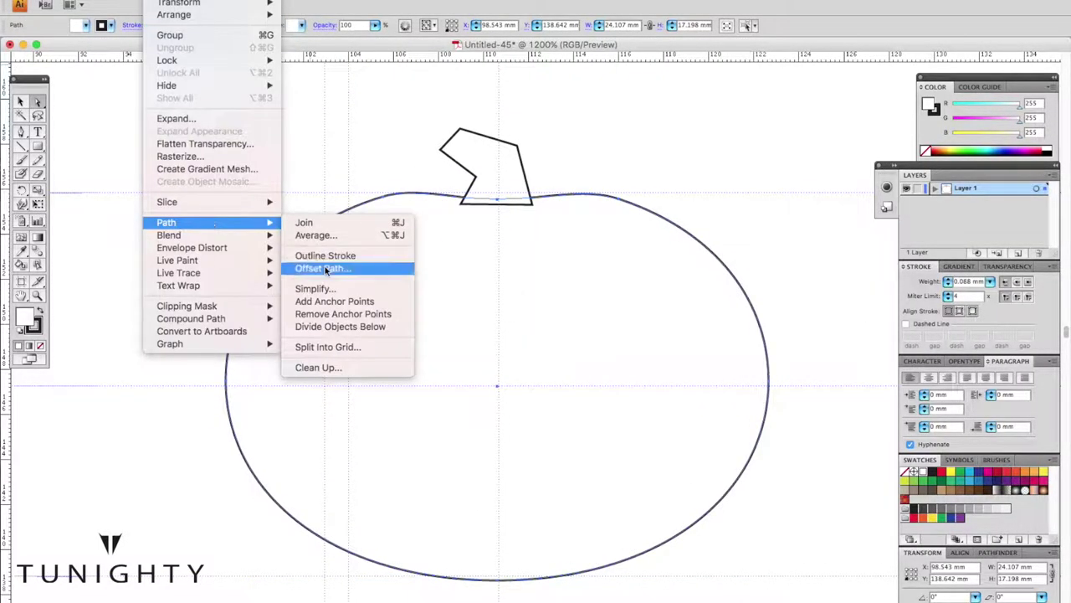
pyautogui.click(343, 175)
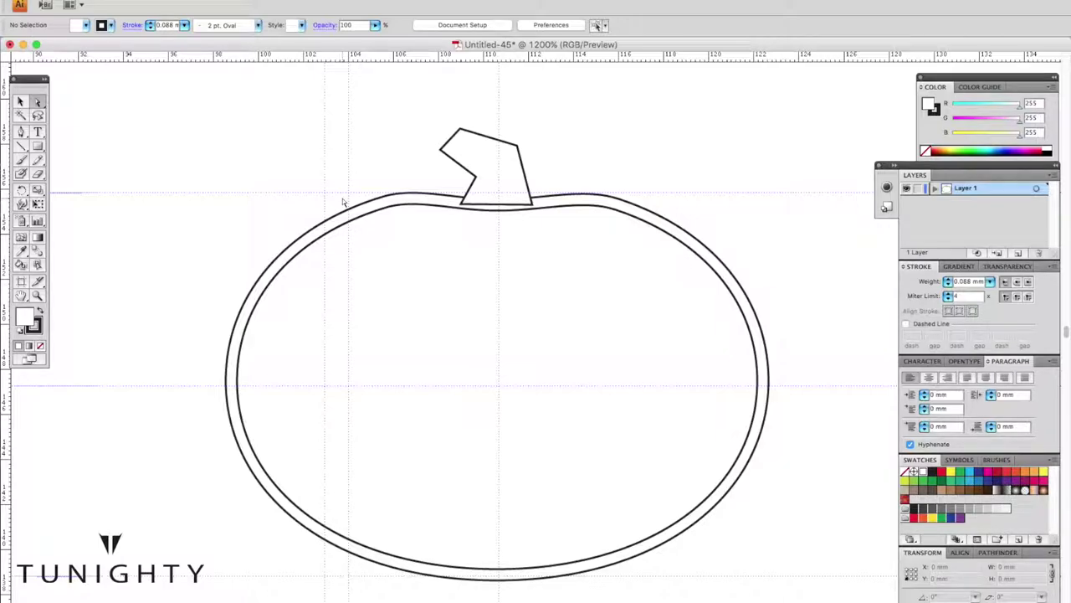
pyautogui.moveTo(342, 232); pyautogui.dragTo(384, 232)
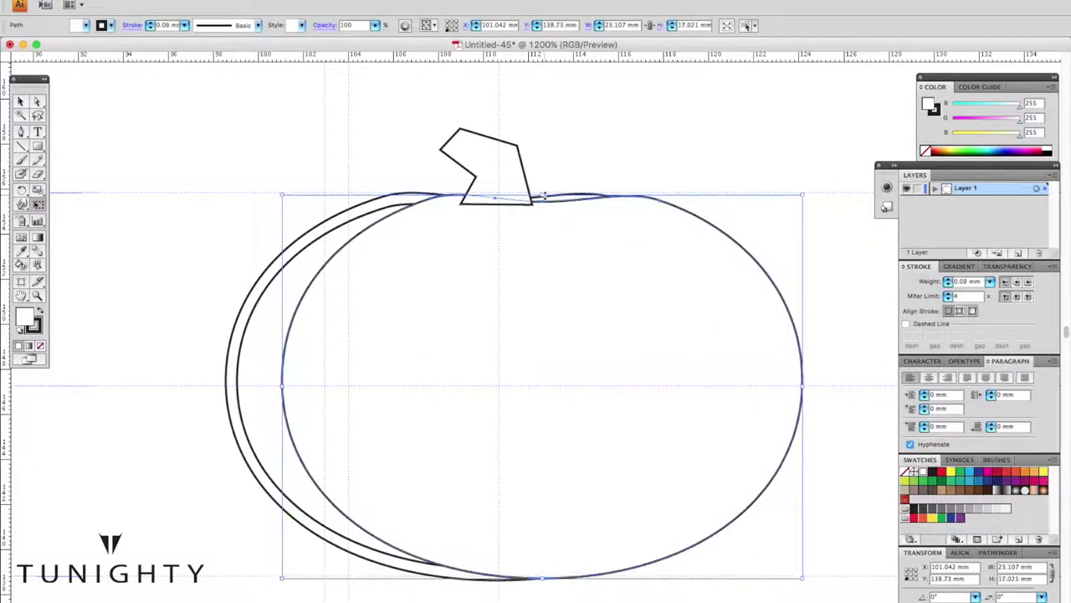
pyautogui.press('/')
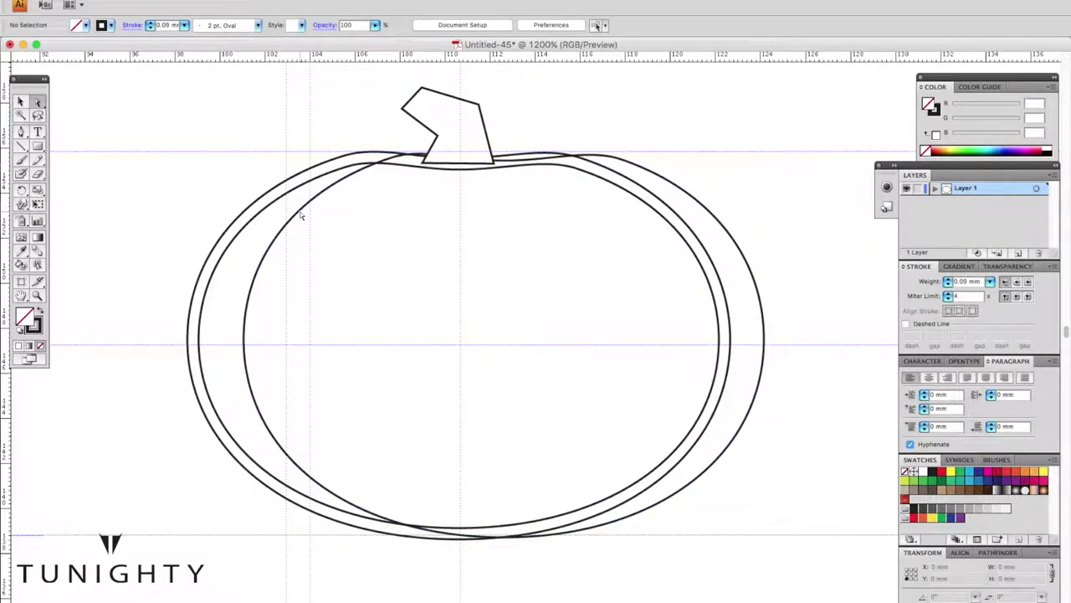
pyautogui.moveTo(760, 345); pyautogui.dragTo(750, 346)
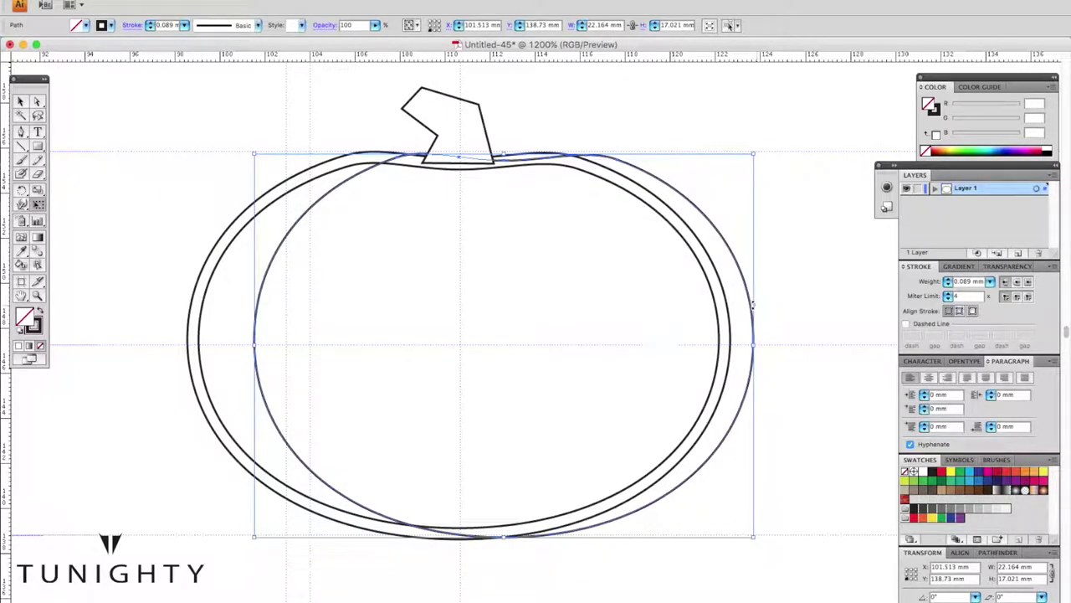
pyautogui.moveTo(333, 203); pyautogui.dragTo(320, 201)
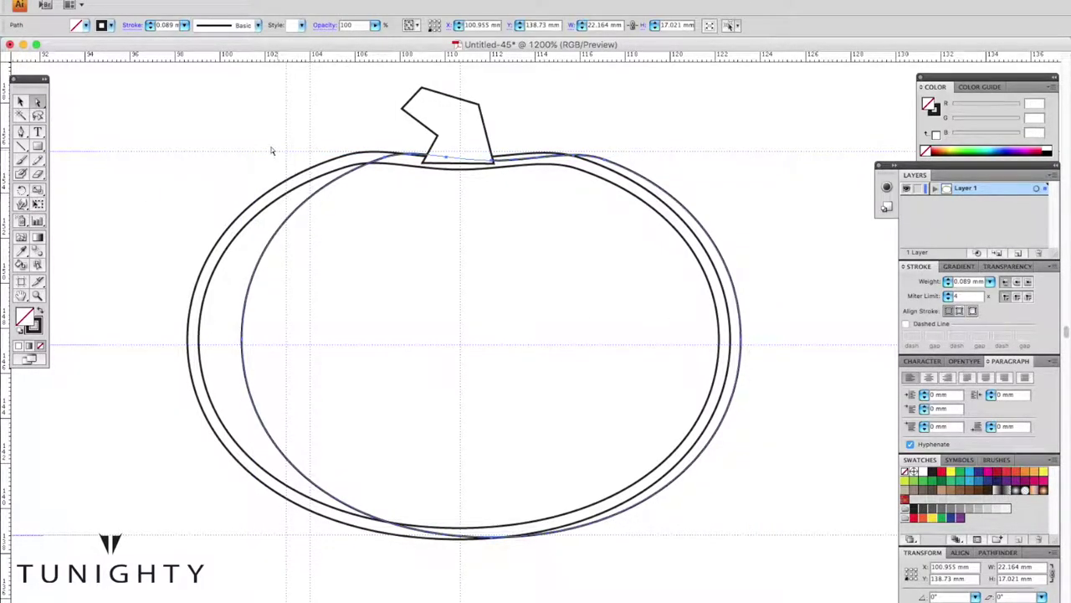
pyautogui.click(283, 159)
# Step: Create another inset offset outline and shift it slightly sideways
pyautogui.click(310, 203)
pyautogui.click(310, 265)
pyautogui.click(912, 293)
pyautogui.click(459, 223)
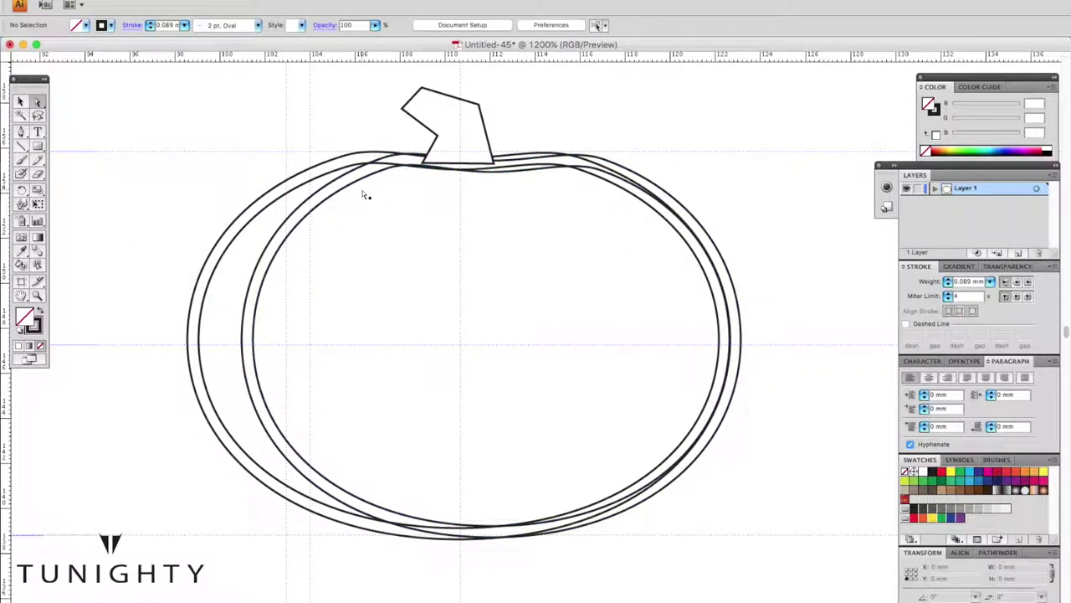
pyautogui.moveTo(365, 195)
pyautogui.mouseDown()
pyautogui.moveTo(340, 191)
pyautogui.moveTo(399, 197)
pyautogui.moveTo(377, 196)
pyautogui.mouseUp()
pyautogui.hotkey('ctrl', 'z')
pyautogui.hotkey('ctrl', 'z')
pyautogui.hotkey('ctrl', 'z')
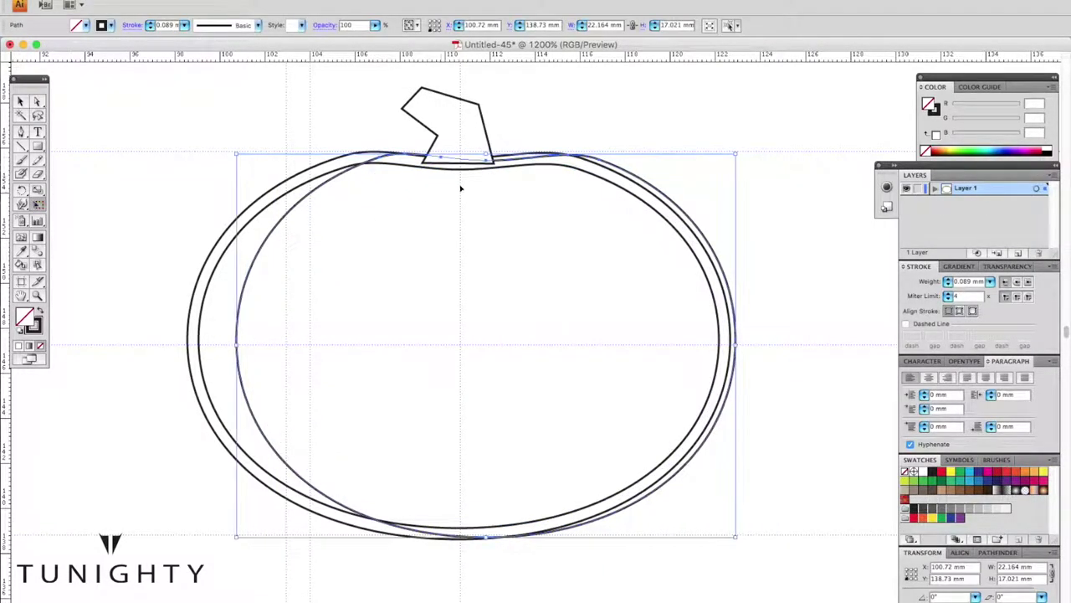
# Step: Offset the outline again, shift a copy right, and select all the outlines
pyautogui.click(155, 4)
pyautogui.click(359, 268)
pyautogui.moveTo(303, 207); pyautogui.dragTo(376, 207)
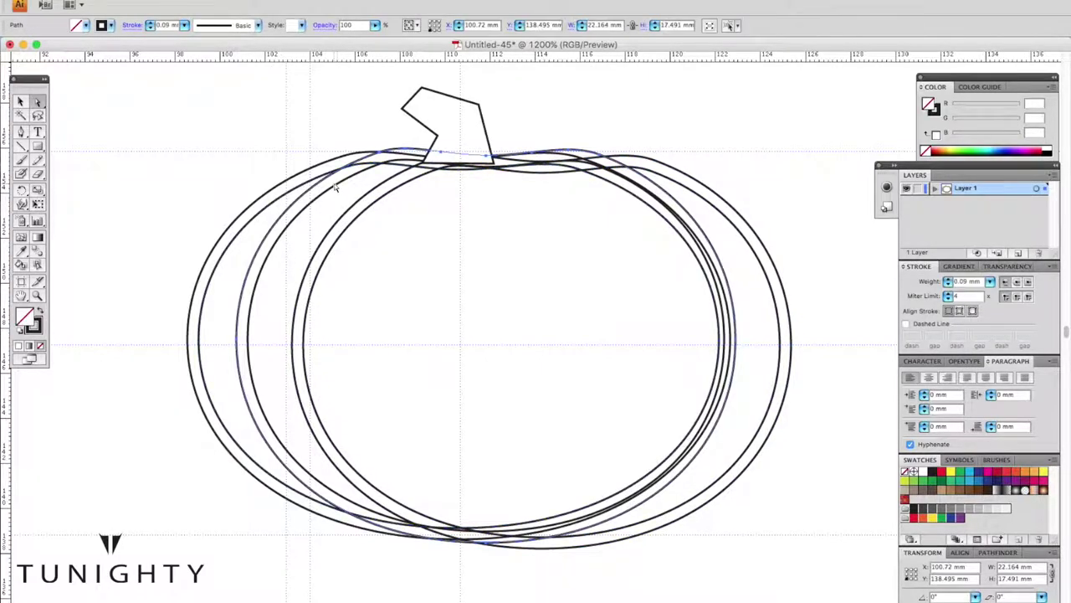
pyautogui.hotkey('ctrl', 'z')
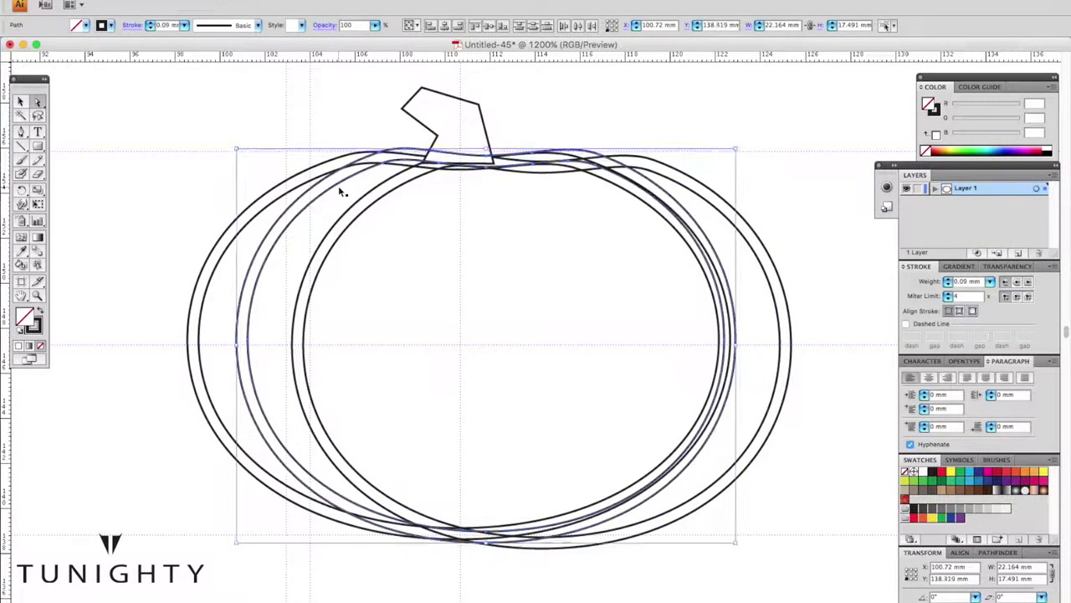
pyautogui.click(293, 148)
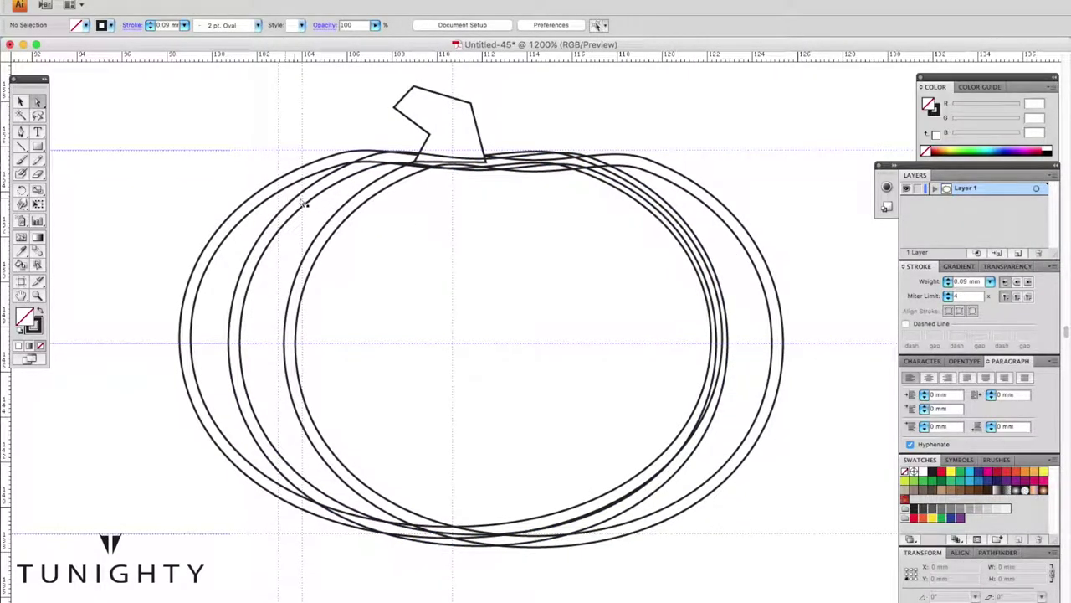
pyautogui.hscroll(-5, 304, 204)
pyautogui.hotkey('ctrl', 'a')
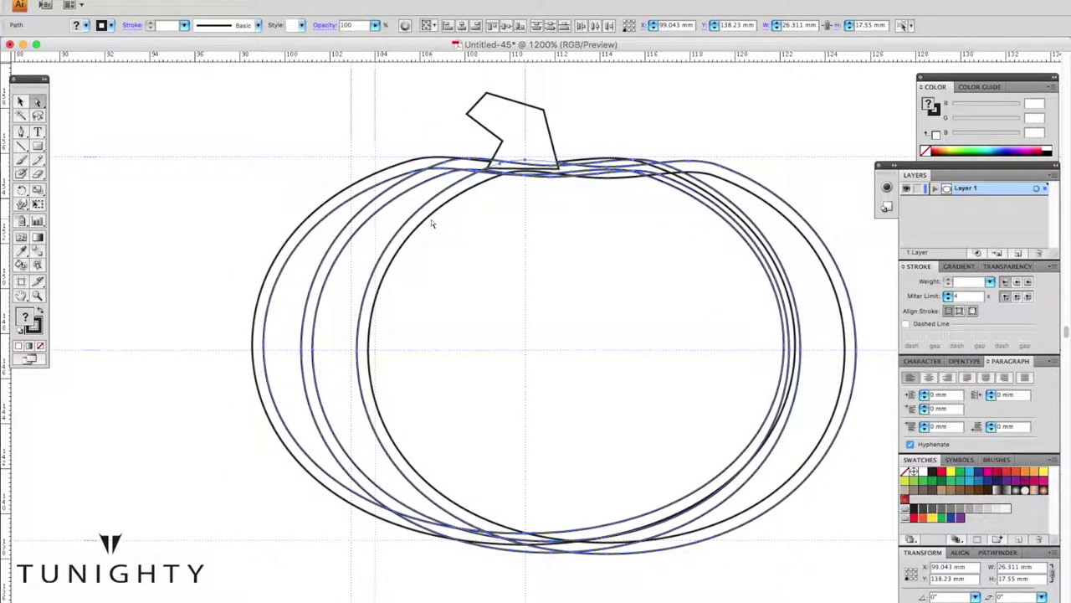
# Step: Group all the outlines and divide them into pieces with Pathfinder
pyautogui.hotkey('ctrl', 'g')
pyautogui.hotkey('ctrl', 'shift', 'F9')
pyautogui.click(631, 579)
pyautogui.scroll(2, 631, 579)
pyautogui.click(347, 323)
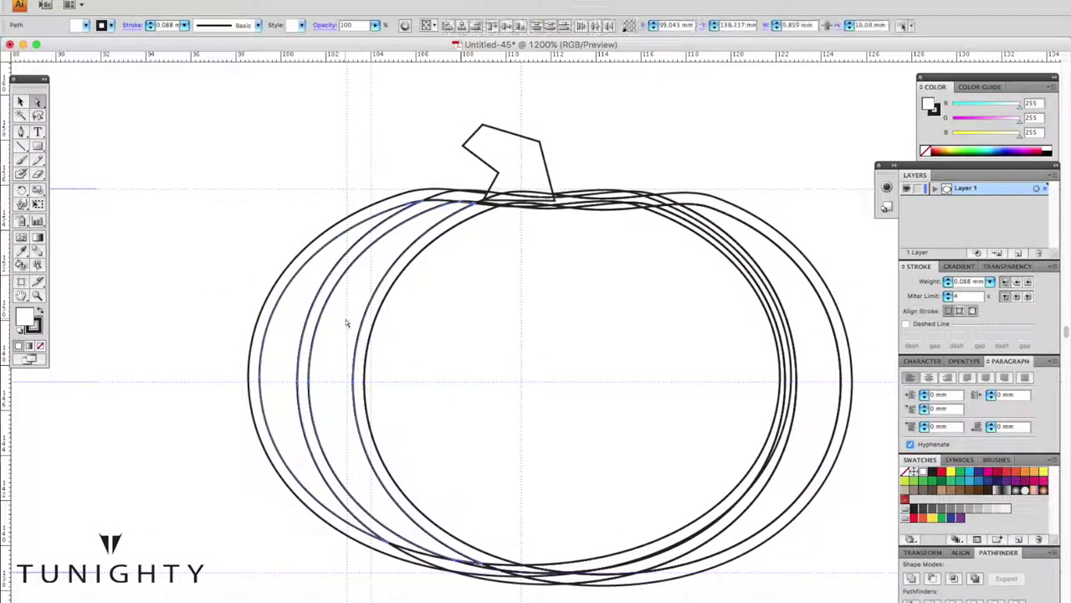
pyautogui.click(248, 263)
pyautogui.scroll(-2, 262, 292)
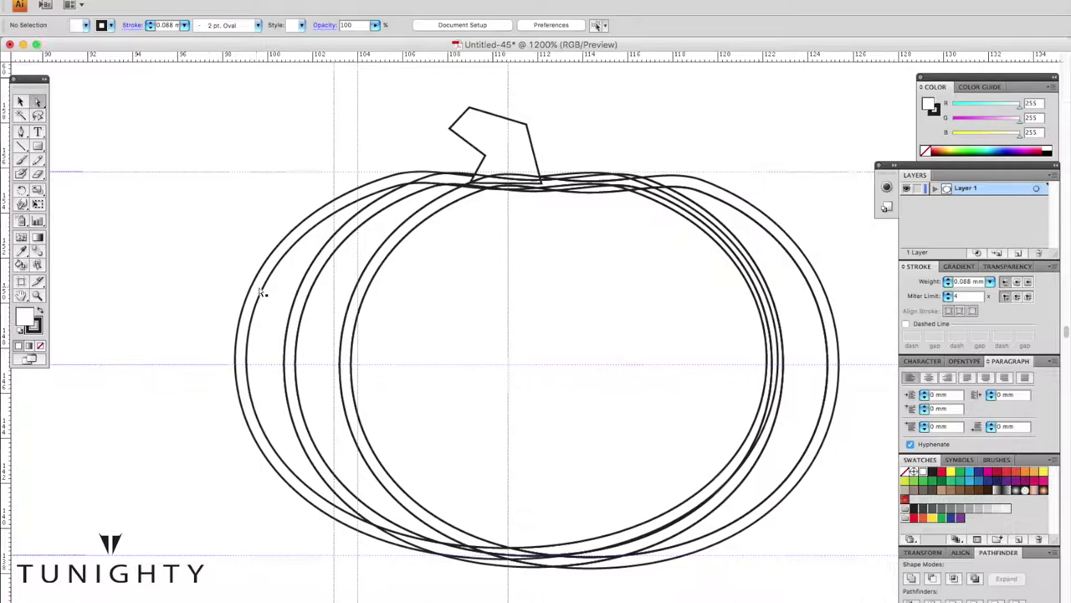
pyautogui.hscroll(-3, 262, 289)
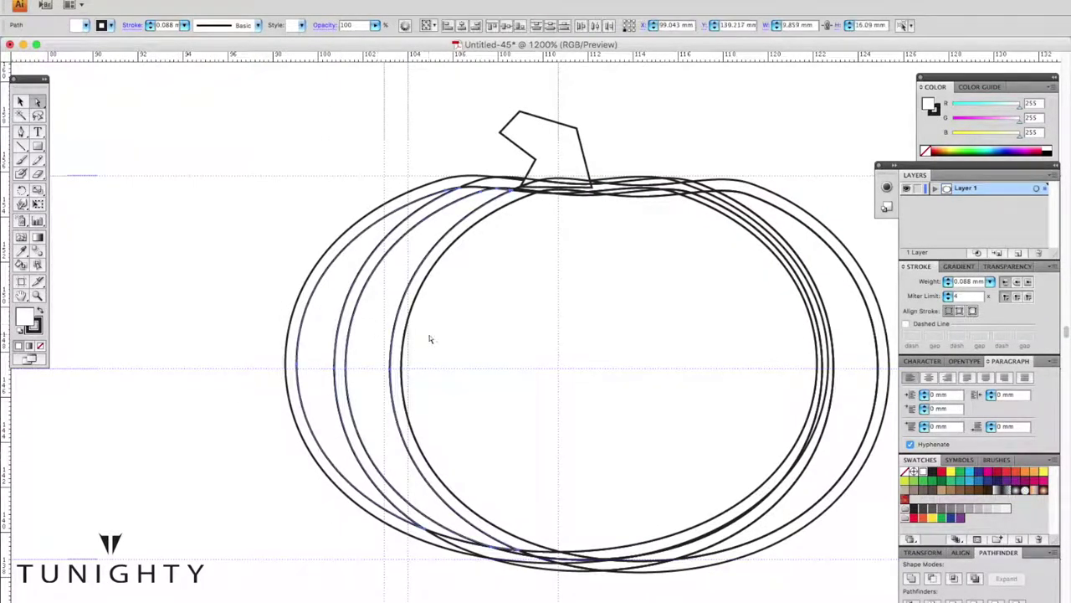
# Step: Reflect a copy of the left crescents across a vertical axis to the right
pyautogui.click(329, 298)
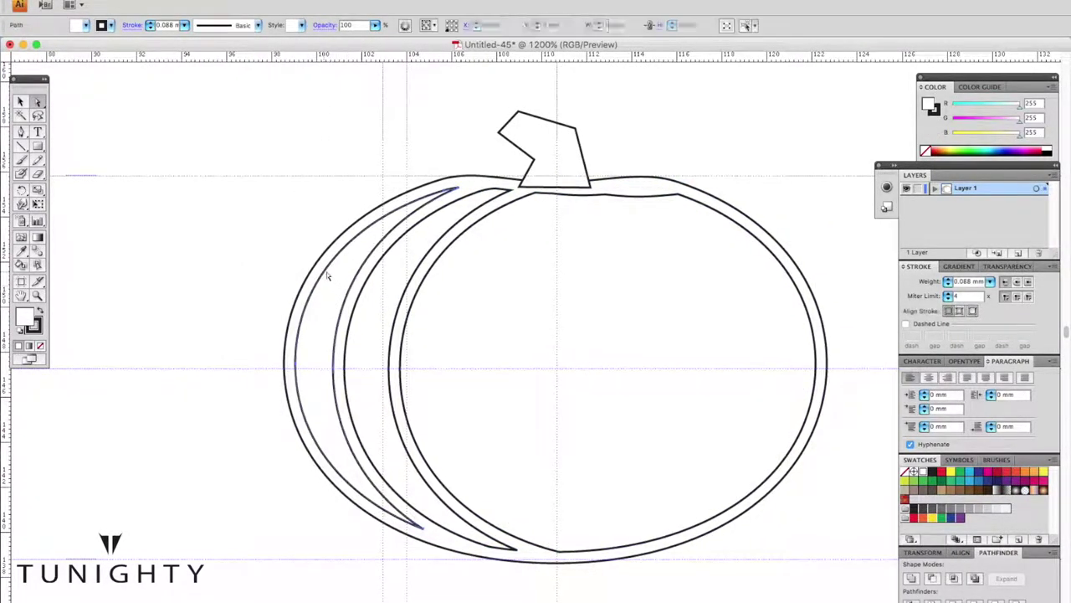
pyautogui.moveTo(25, 195); pyautogui.dragTo(54, 194)
pyautogui.keyDown('alt'); pyautogui.click(557, 292); pyautogui.keyUp('alt')
pyautogui.click(916, 325)
# Step: Offset the inner pumpkin path and delete its right half
pyautogui.click(151, 2)
pyautogui.click(443, 338)
pyautogui.press('Return')
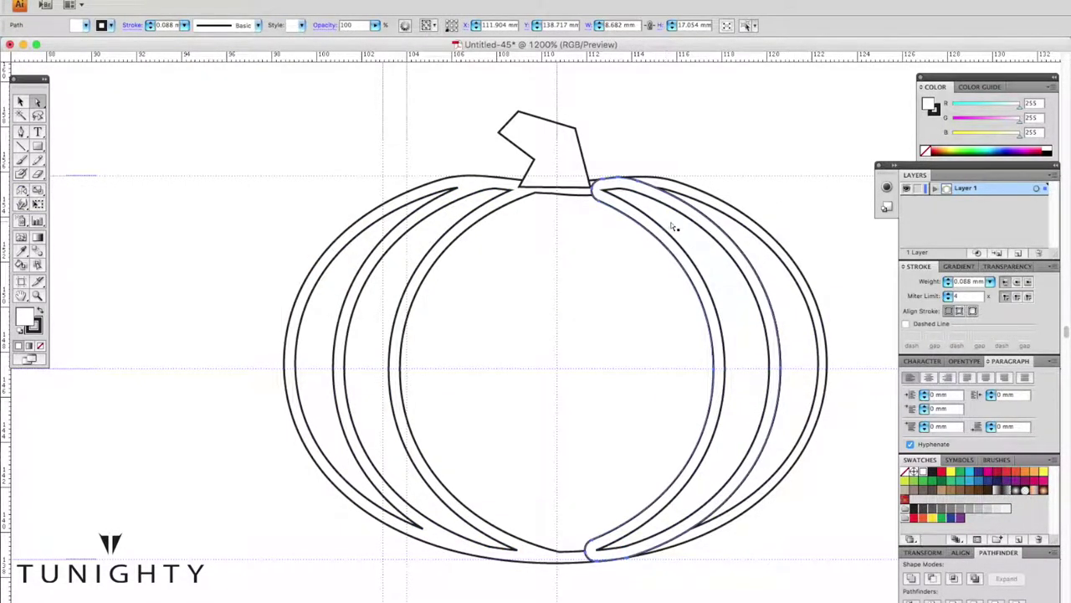
pyautogui.click(557, 195)
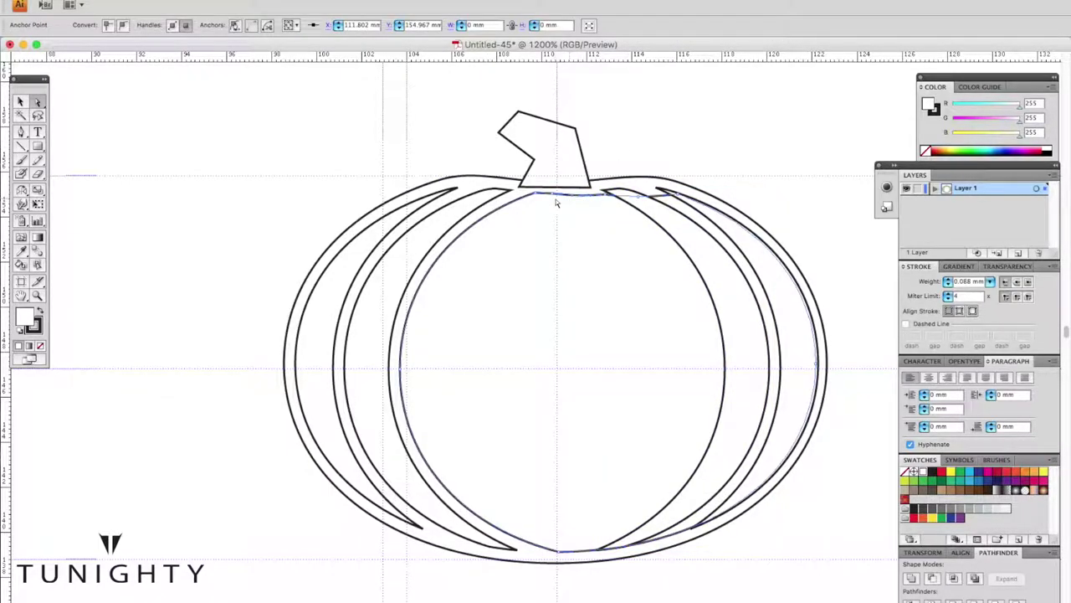
pyautogui.click(505, 209)
pyautogui.moveTo(477, 231); pyautogui.dragTo(401, 371)
pyautogui.press('Delete')
# Step: Mirror the remaining left arc and join both halves into one closed shape
pyautogui.moveTo(21, 192); pyautogui.dragTo(72, 205)
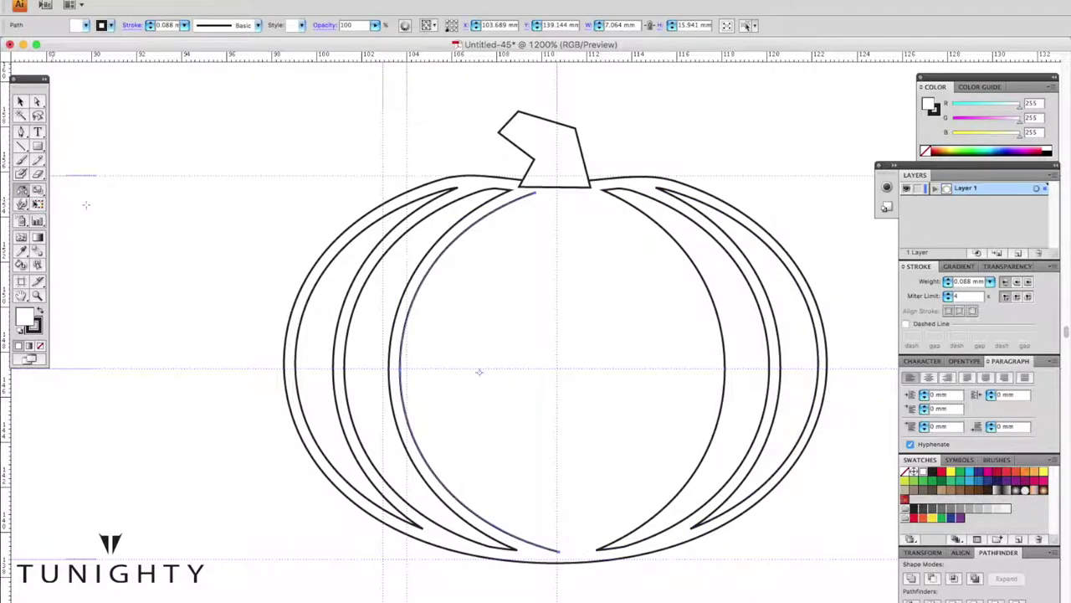
pyautogui.keyDown('alt'); pyautogui.click(556, 283); pyautogui.keyUp('alt')
pyautogui.click(912, 325)
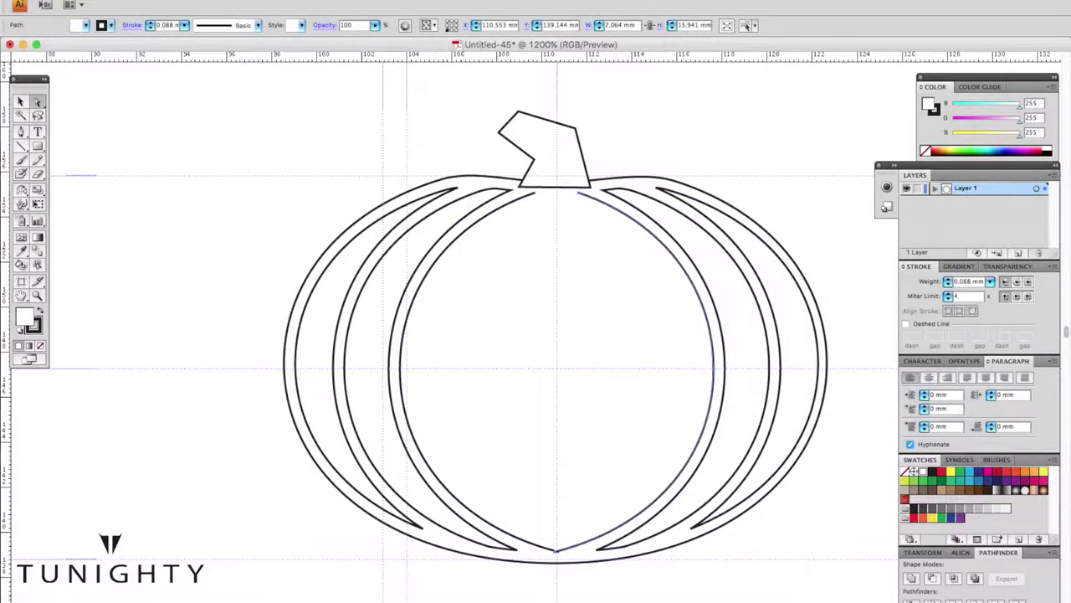
pyautogui.hotkey('ctrl', 'j')
pyautogui.hotkey('ctrl', 'j')
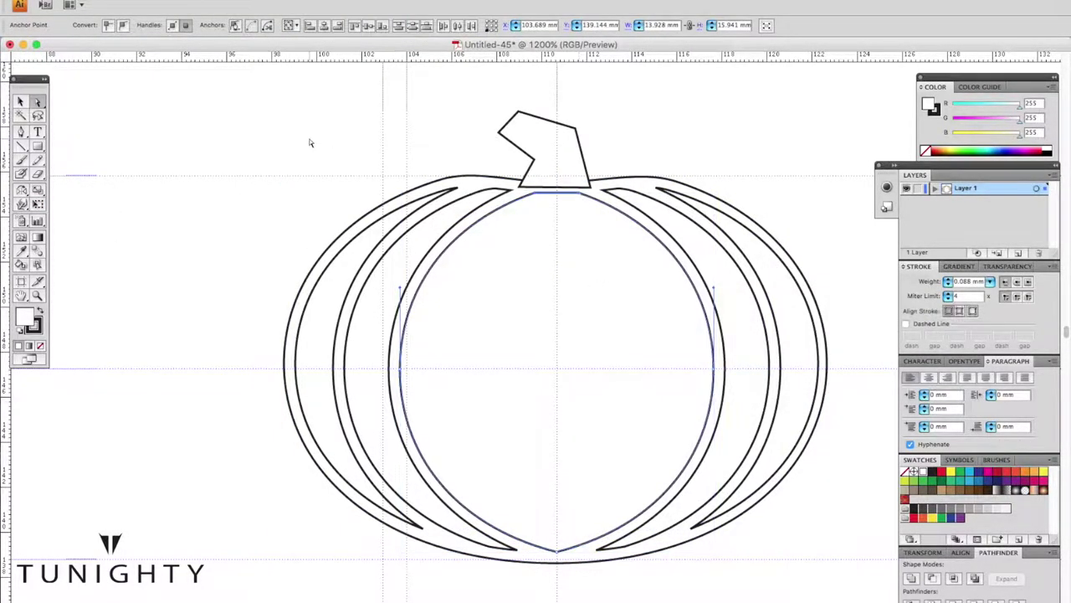
pyautogui.click(310, 143)
# Step: Check the inner path, then attempt converting the outer outline's bottom anchor
pyautogui.hotkey('ctrl', '+')
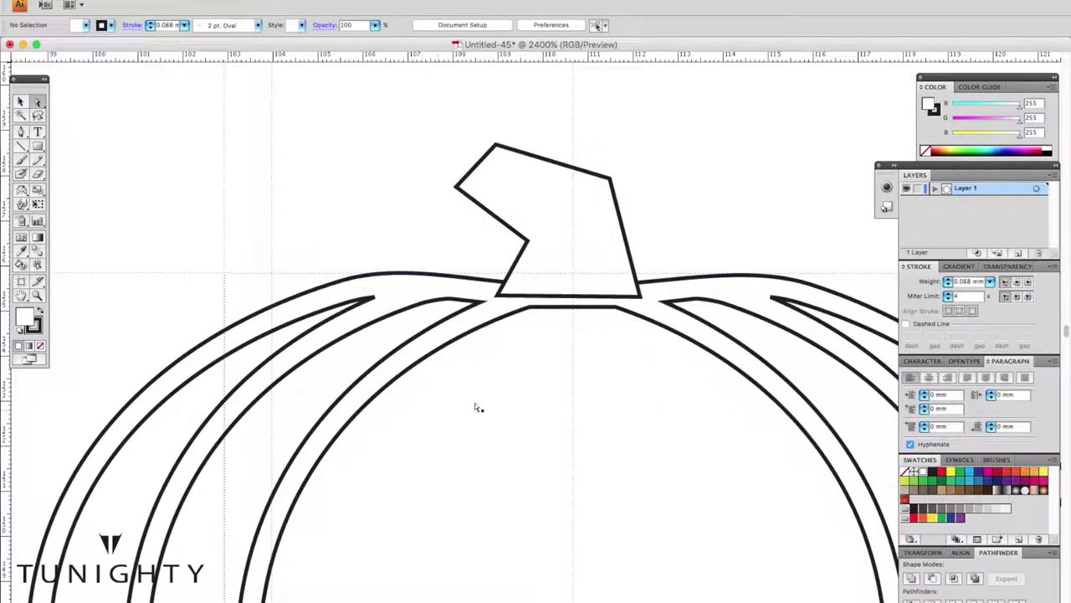
pyautogui.click(549, 306)
pyautogui.hotkey('ctrl', '-')
pyautogui.hotkey('ctrl', '-')
pyautogui.click(309, 209)
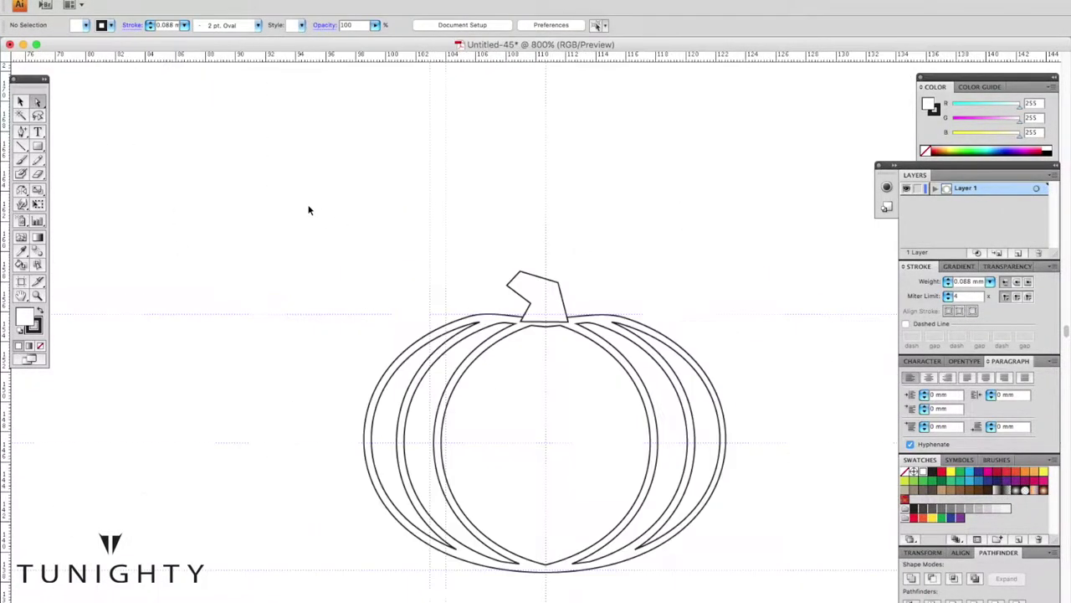
pyautogui.hotkey('ctrl', '+')
pyautogui.hotkey('ctrl', '+')
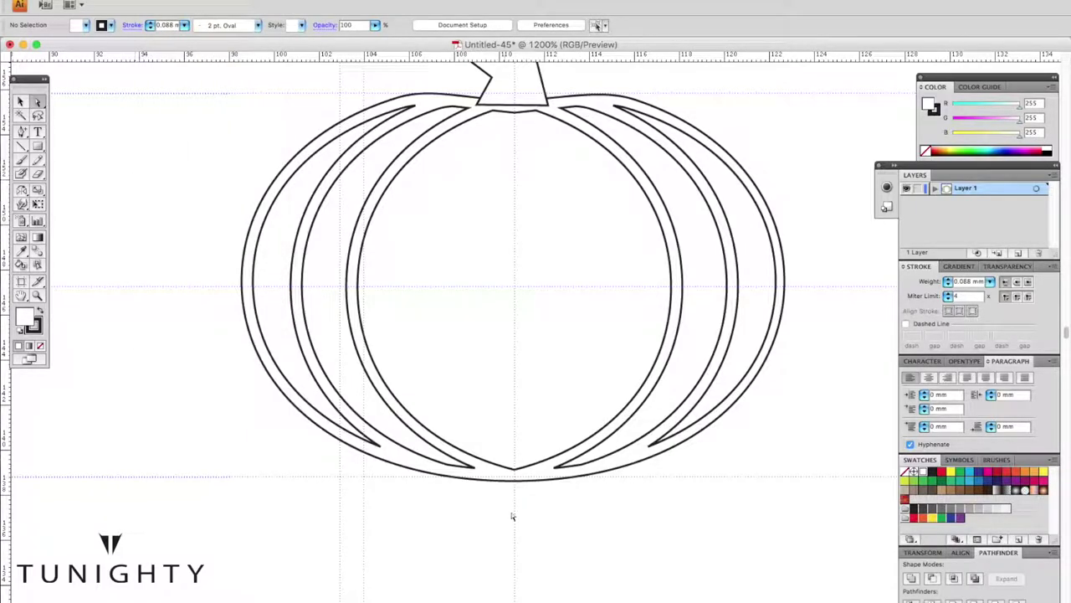
pyautogui.click(515, 479)
pyautogui.click(518, 483)
pyautogui.press('Return')
pyautogui.press('Return')
pyautogui.click(514, 495)
pyautogui.press('Return')
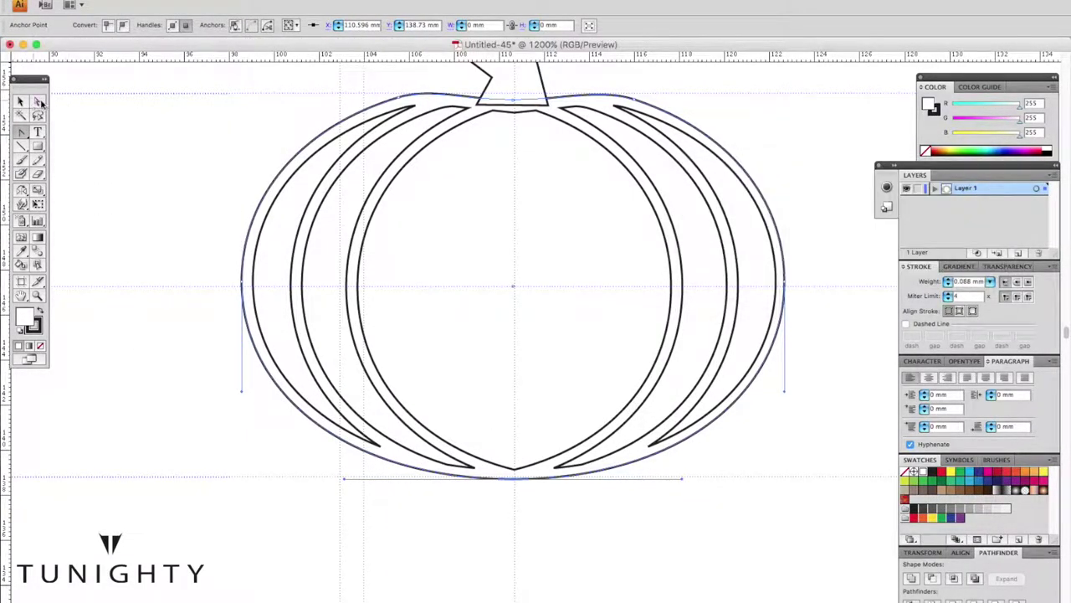
# Step: Widen the curve at the pumpkin's bottom anchor with Direct Selection
pyautogui.click(40, 101)
pyautogui.moveTo(344, 479)
pyautogui.mouseDown()
pyautogui.moveTo(323, 478)
pyautogui.moveTo(351, 478)
pyautogui.moveTo(227, 418)
pyautogui.mouseUp()
pyautogui.click(136, 131)
pyautogui.click(516, 479)
pyautogui.click(557, 531)
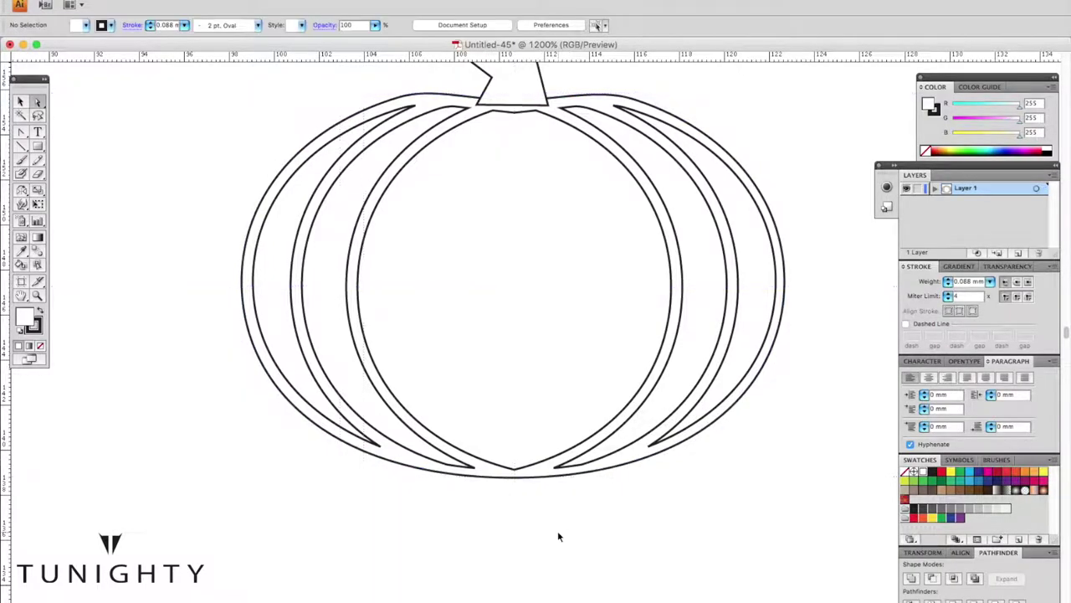
pyautogui.hotkey('ctrl', '-')
pyautogui.scroll(3, 502, 419)
pyautogui.hscroll(2, 385, 310)
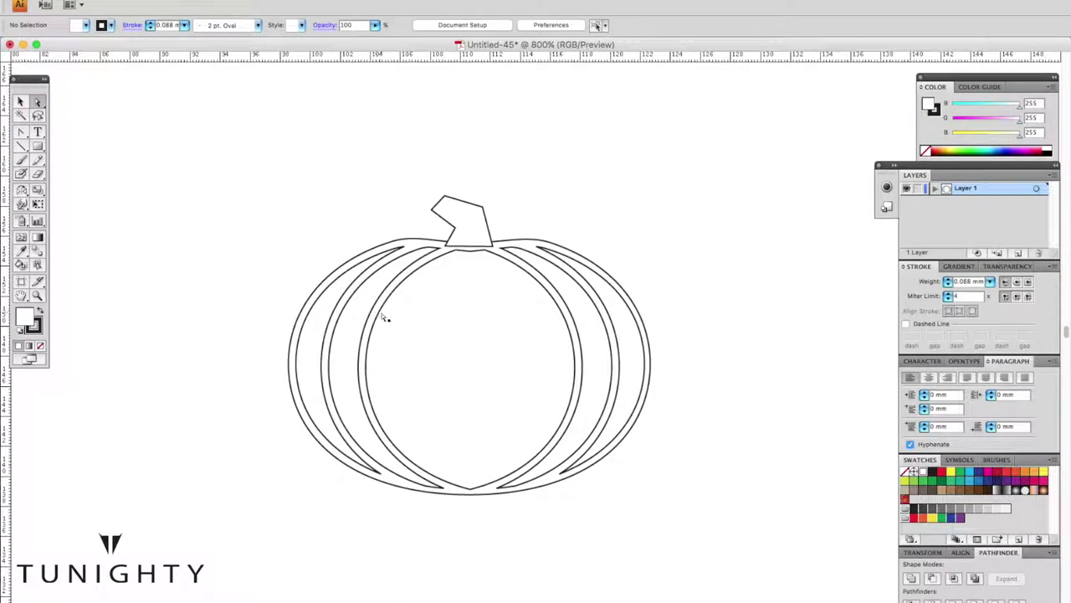
pyautogui.click(468, 198)
# Step: Apply the 0.5 mm offset to the stem outline and deselect
pyautogui.click(305, 270)
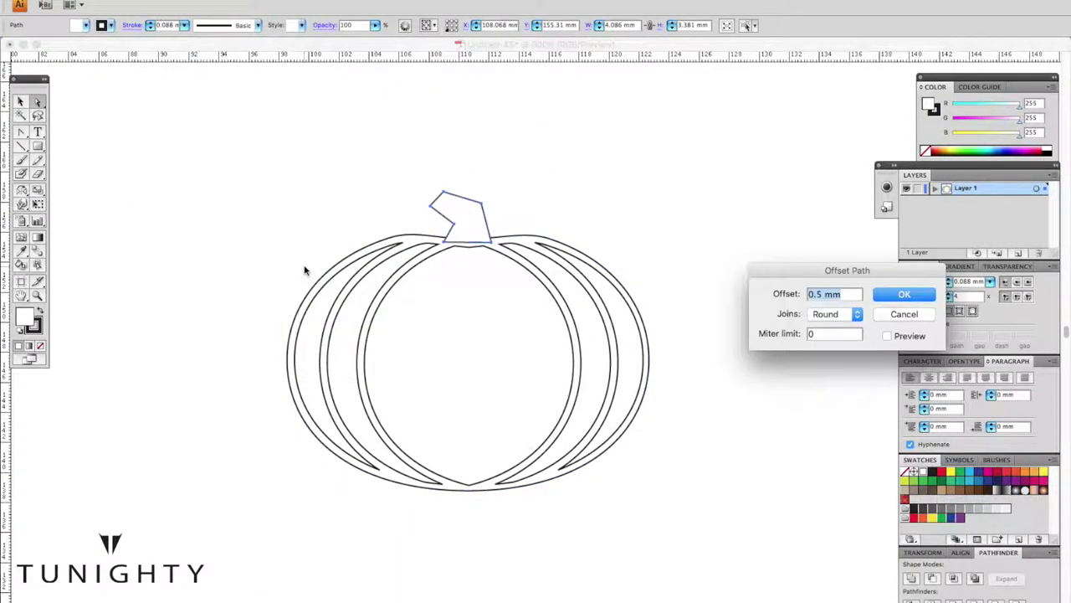
pyautogui.press('Return')
pyautogui.click(767, 472)
pyautogui.scroll(2, 777, 517)
pyautogui.hscroll(-2, 777, 517)
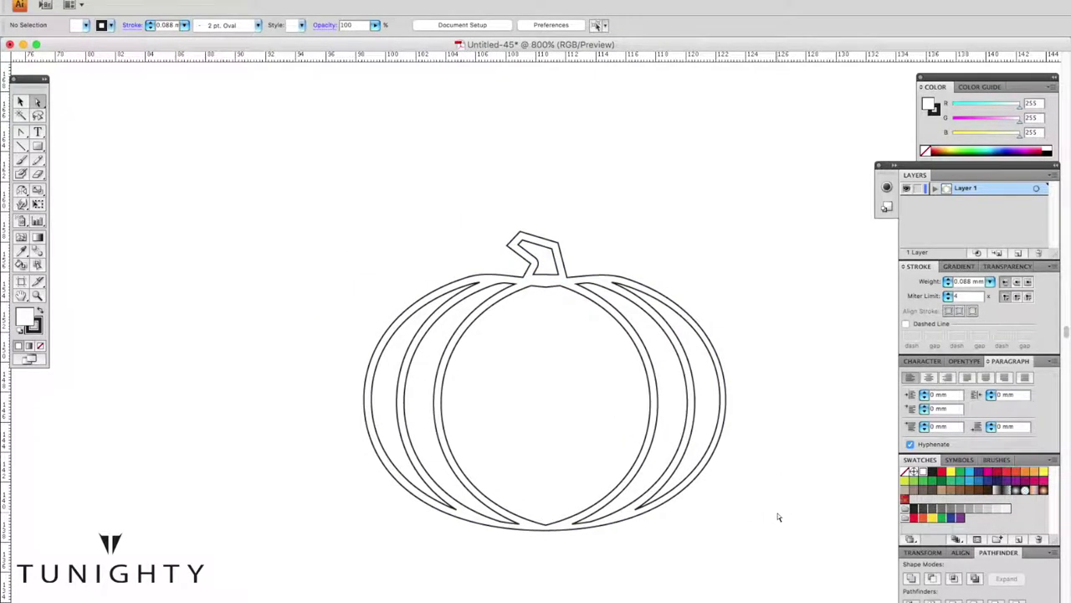
pyautogui.hscroll(2, 778, 517)
pyautogui.scroll(1, 753, 513)
pyautogui.scroll(-1, 712, 452)
pyautogui.hscroll(1, 712, 452)
# Step: Draw a small circle inside the pumpkin's left side and set its width to 4.88 mm
pyautogui.moveTo(37, 146); pyautogui.dragTo(84, 175)
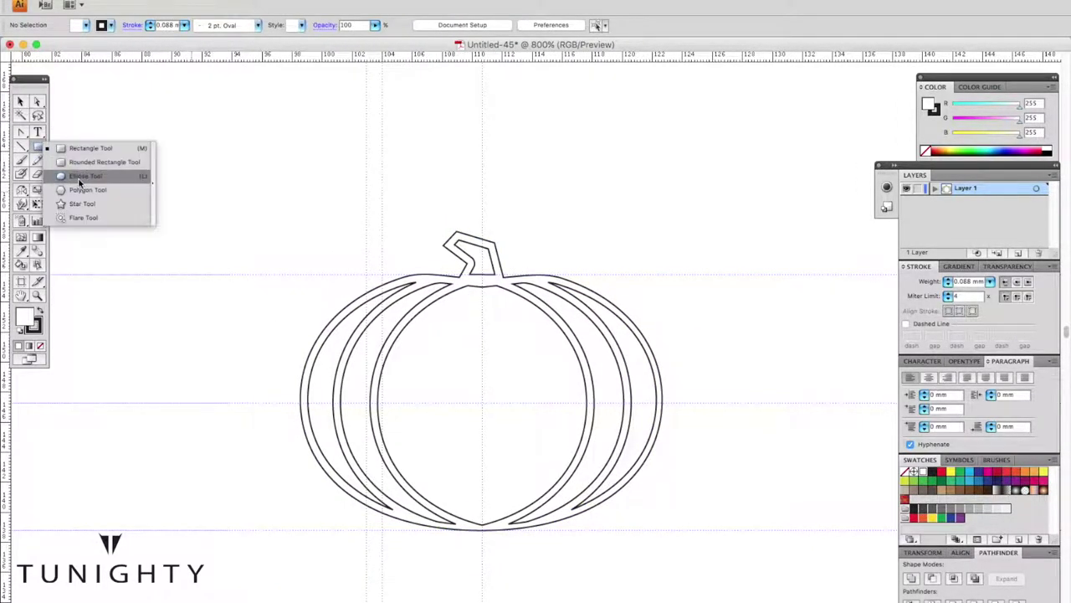
pyautogui.click(751, 342)
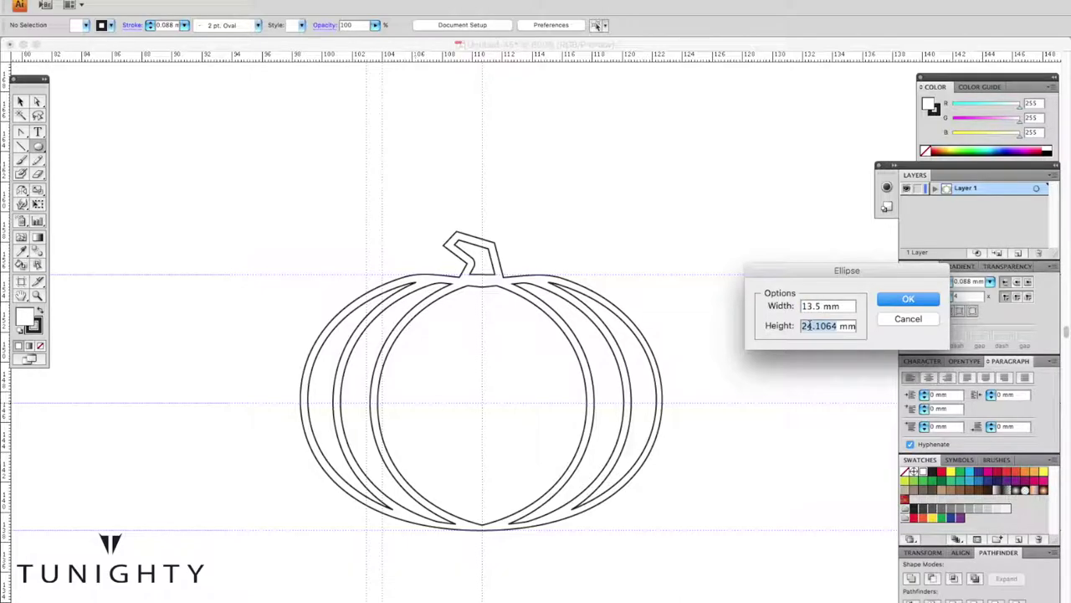
pyautogui.click(898, 304)
pyautogui.press('v')
pyautogui.moveTo(502, 307)
pyautogui.mouseDown()
pyautogui.moveTo(460, 346)
pyautogui.moveTo(464, 339)
pyautogui.mouseUp()
pyautogui.hscroll(-1, 465, 339)
pyautogui.click(700, 397)
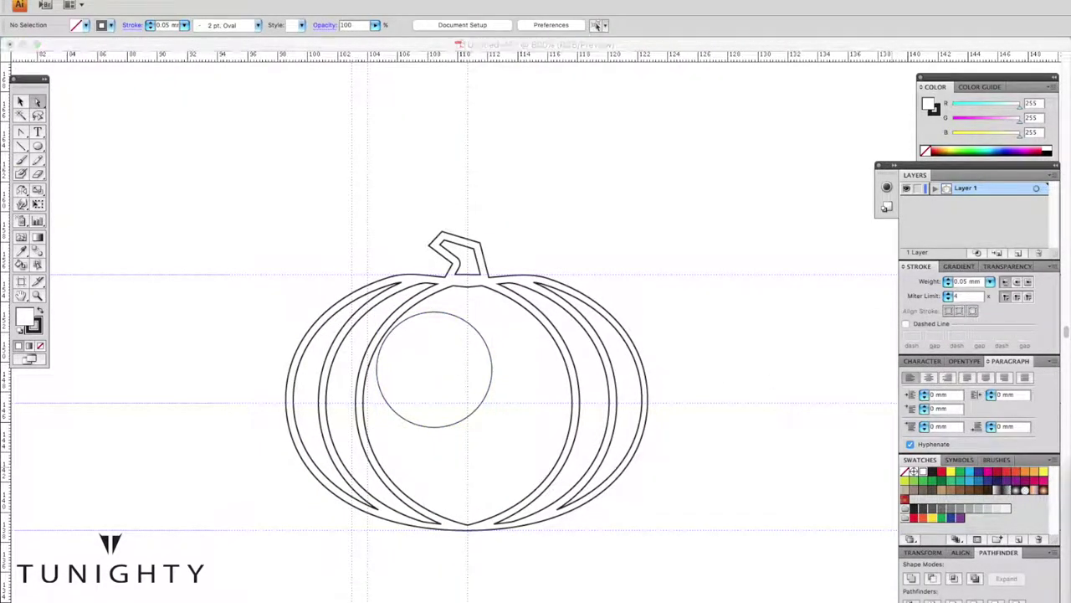
pyautogui.click(925, 555)
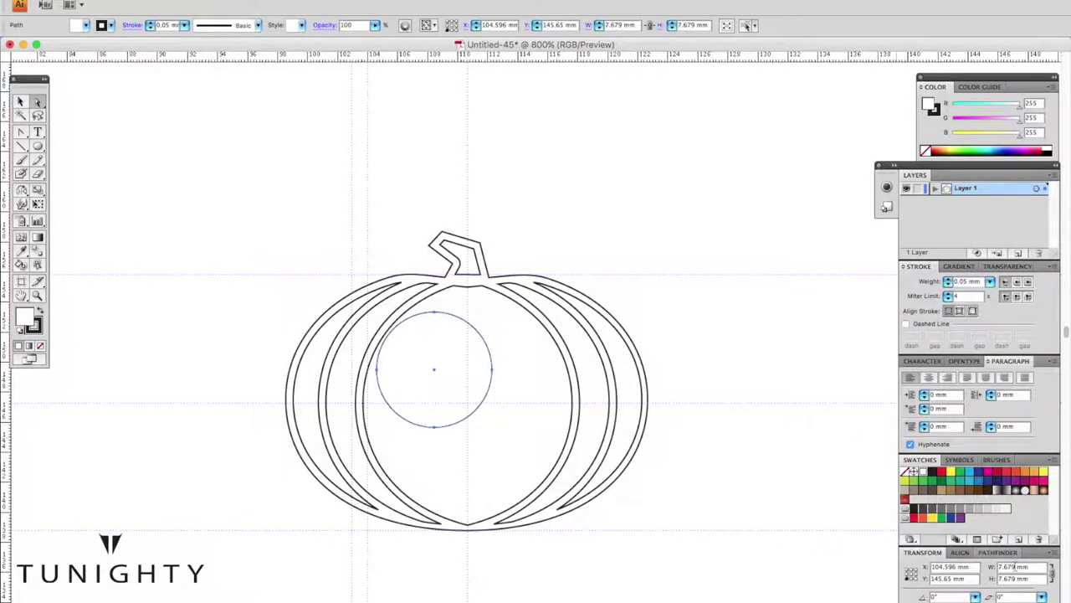
pyautogui.write('.88')
pyautogui.press('Return')
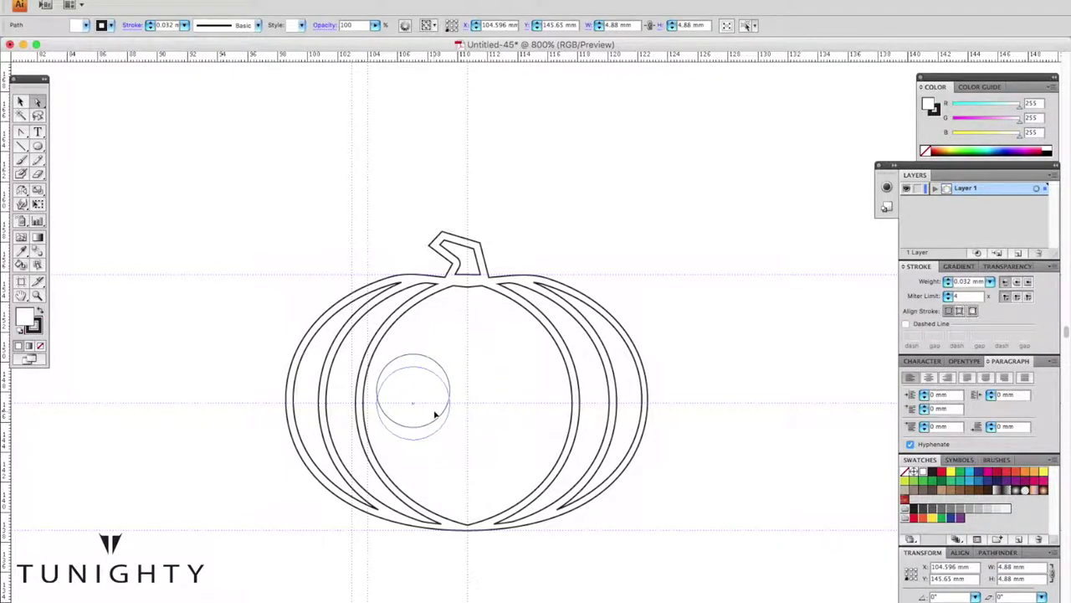
# Step: Add a helper square beside the eye circle
pyautogui.hscroll(-1, 447, 408)
pyautogui.click(109, 175)
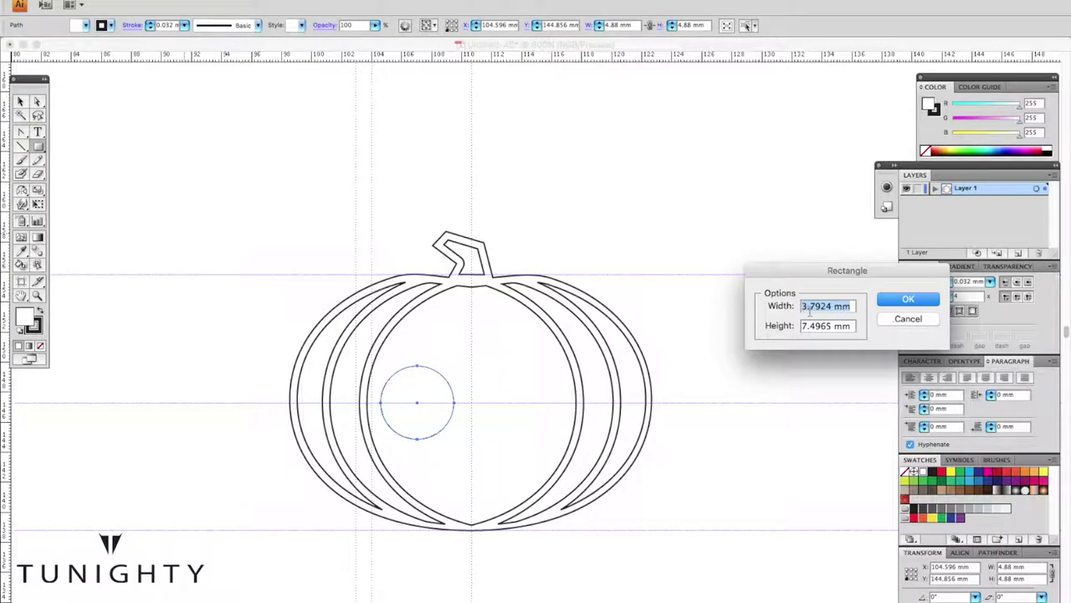
pyautogui.press('Escape')
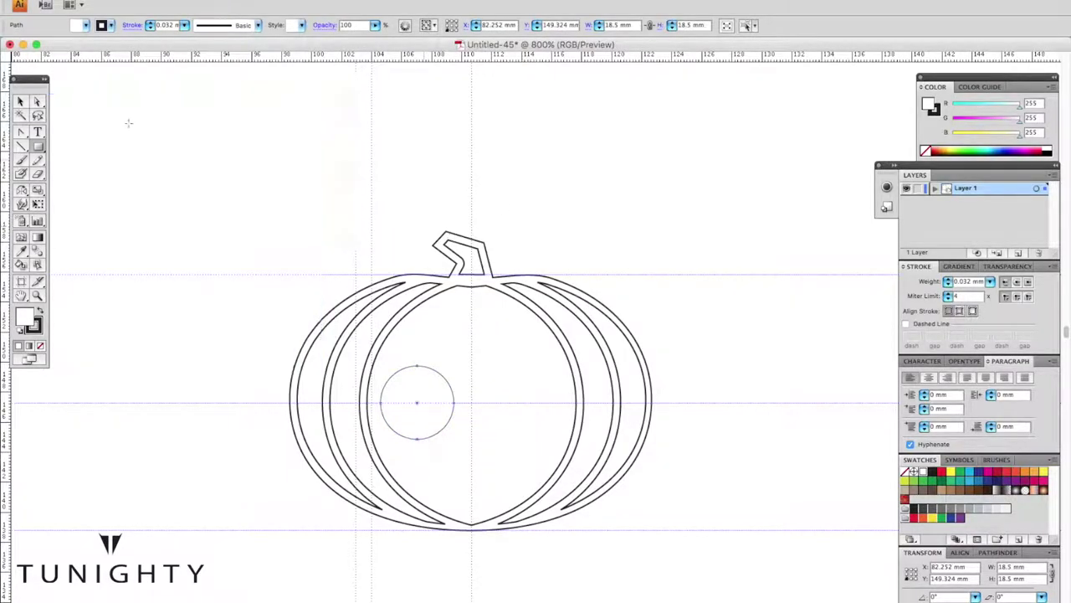
pyautogui.hscroll(-5, 399, 394)
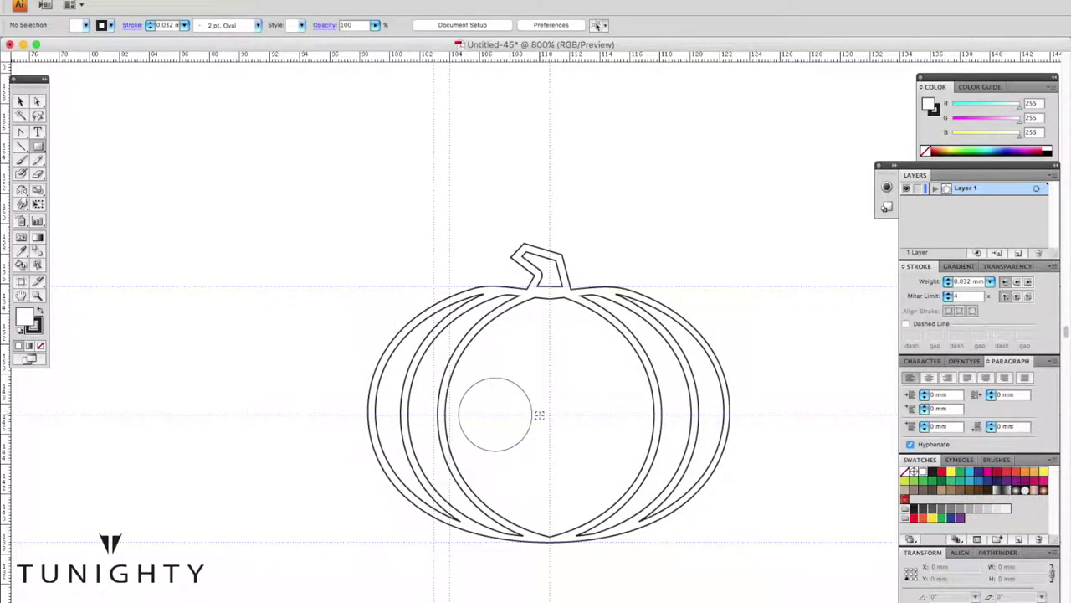
pyautogui.click(539, 415)
pyautogui.click(908, 299)
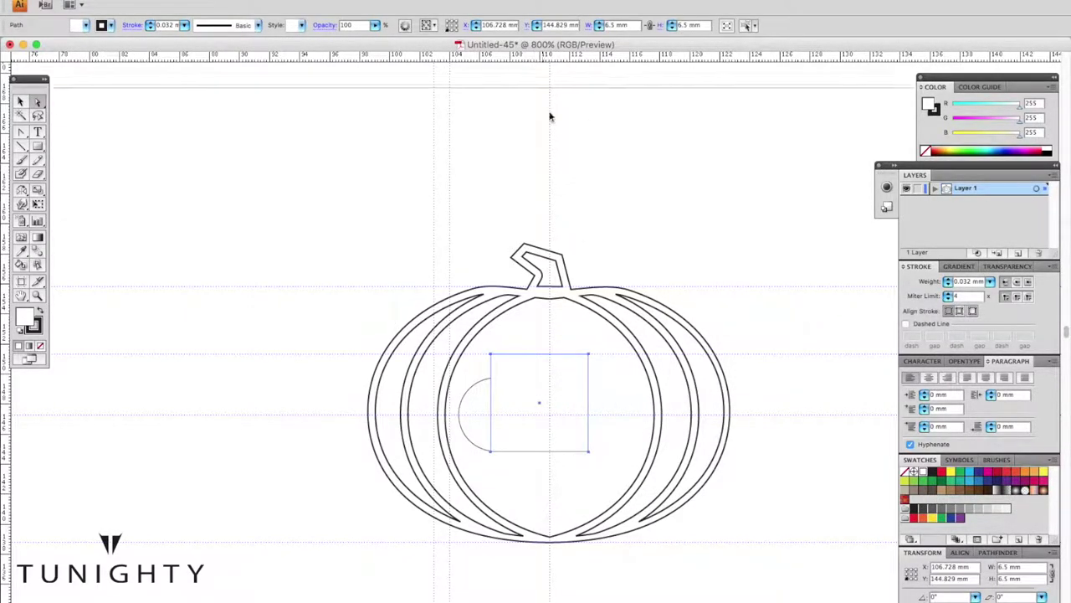
# Step: Pull the circle's top point up and sharpen it into a pointed egg shape
pyautogui.moveTo(507, 397); pyautogui.dragTo(510, 378)
pyautogui.moveTo(21, 132); pyautogui.dragTo(67, 177)
pyautogui.hotkey('ctrl', '+')
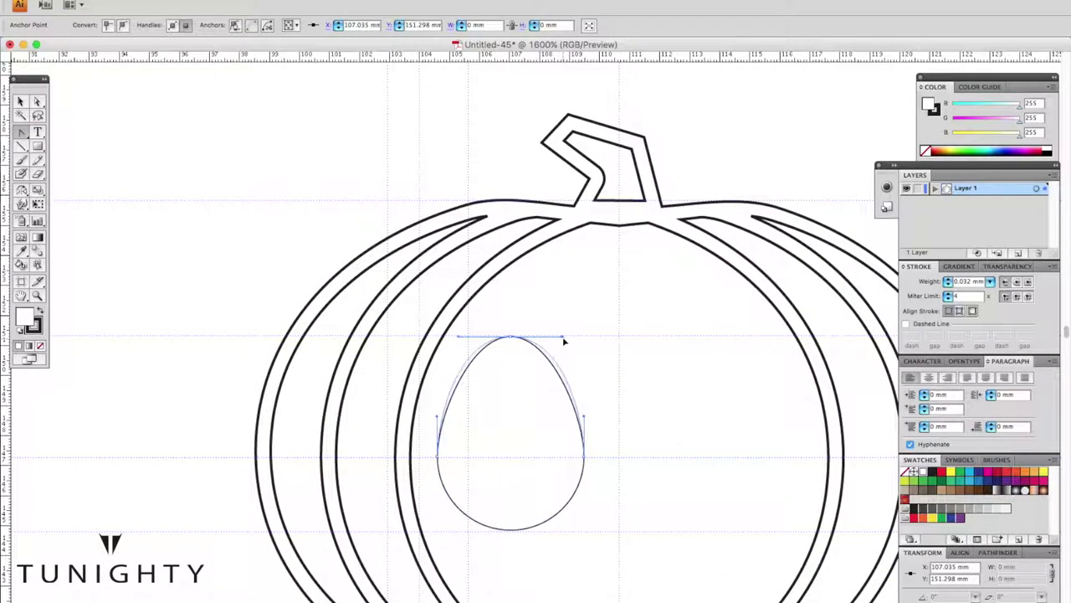
pyautogui.moveTo(510, 337); pyautogui.dragTo(513, 339)
pyautogui.press('v')
pyautogui.click(112, 134)
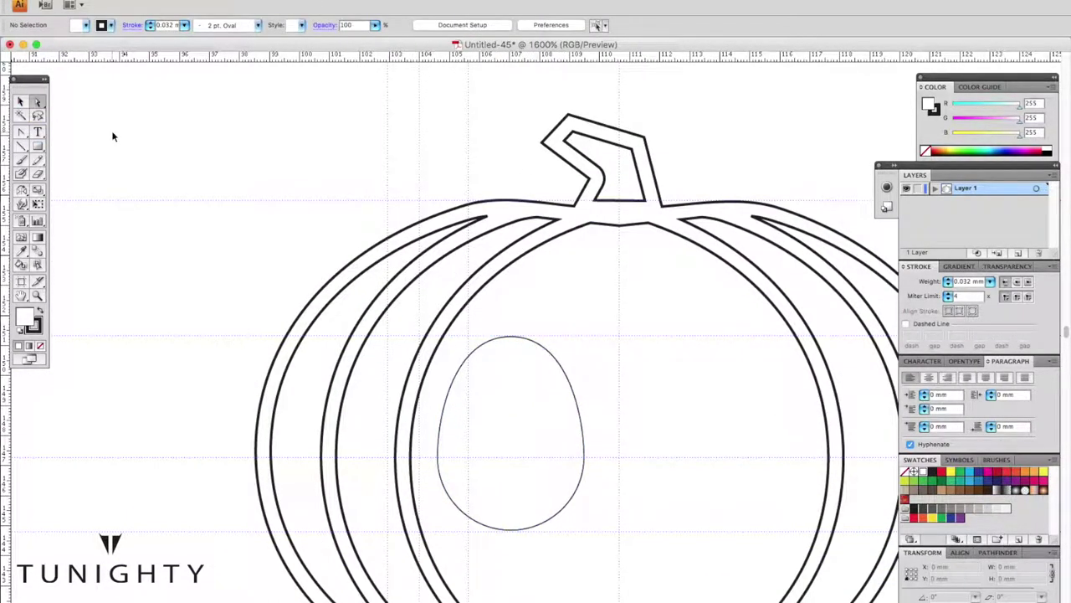
pyautogui.hotkey('ctrl', '-')
pyautogui.click(478, 275)
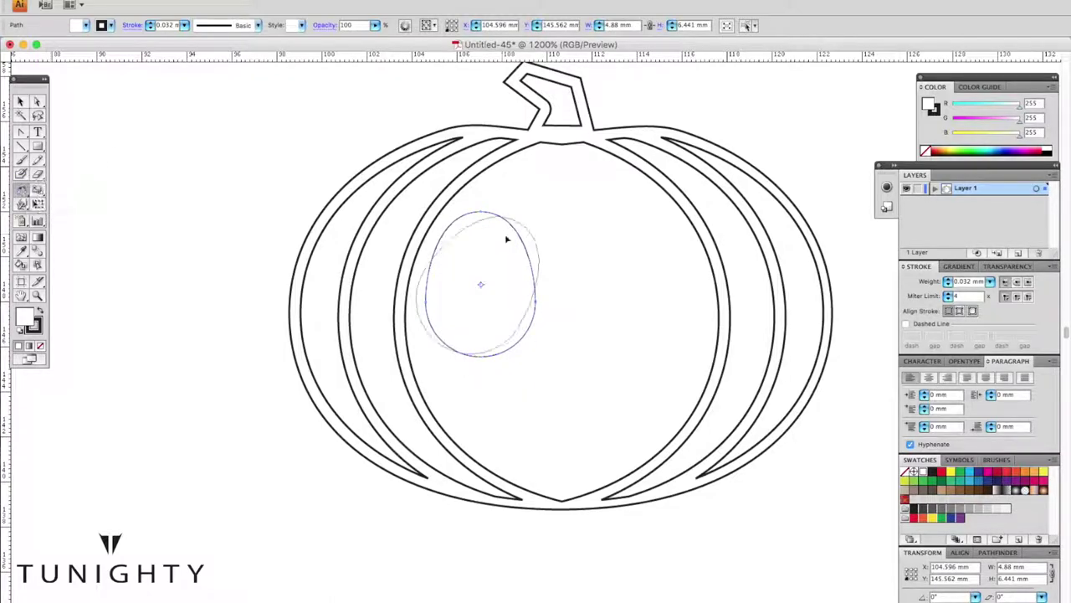
# Step: Tilt the egg eye slightly, nudge it left, and mirror a copy for the right eye
pyautogui.moveTo(507, 239); pyautogui.dragTo(503, 232)
pyautogui.moveTo(471, 287); pyautogui.dragTo(460, 288)
pyautogui.click(911, 325)
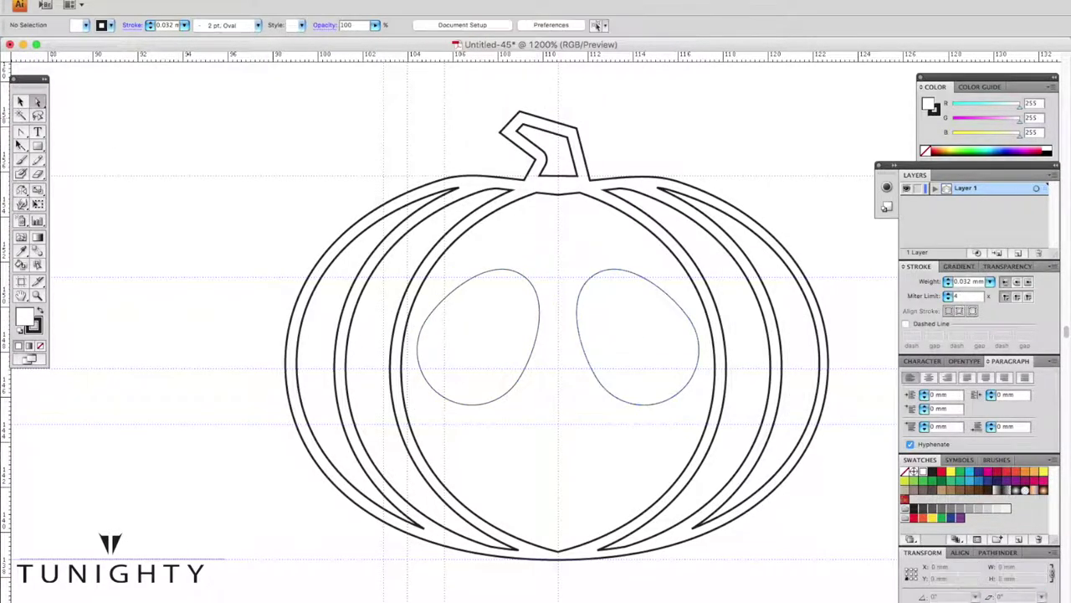
# Step: Draw a 3.5 mm circle centred below the eyes
pyautogui.moveTo(37, 147); pyautogui.dragTo(71, 146)
pyautogui.click(821, 360)
pyautogui.write('3.5')
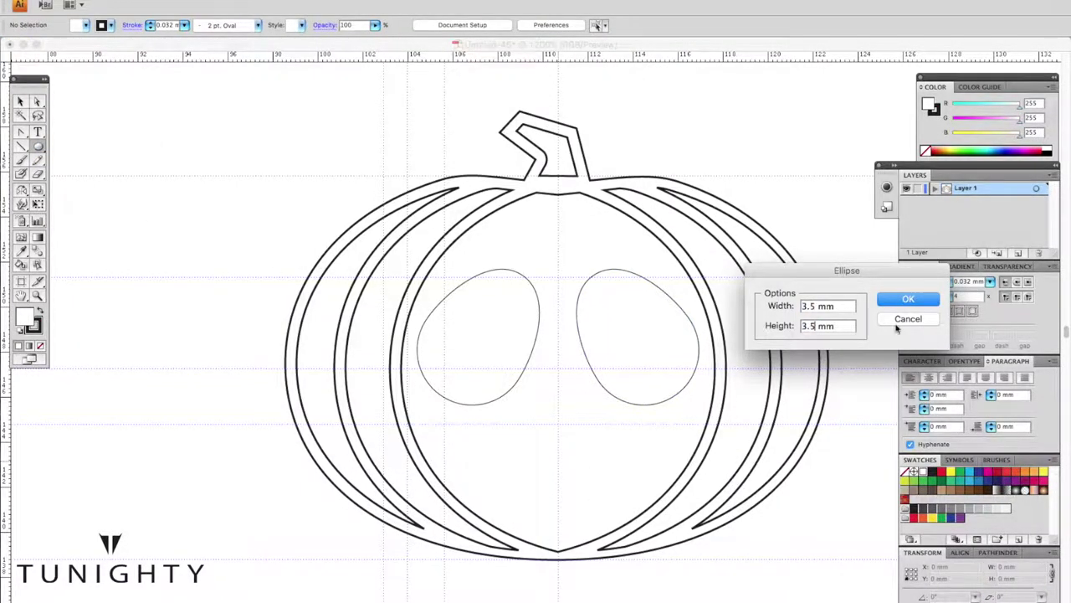
pyautogui.press('Return')
# Step: Place a 5.5 mm helper square on the nose circle, then delete it
pyautogui.moveTo(37, 147); pyautogui.dragTo(52, 146)
pyautogui.click(519, 472)
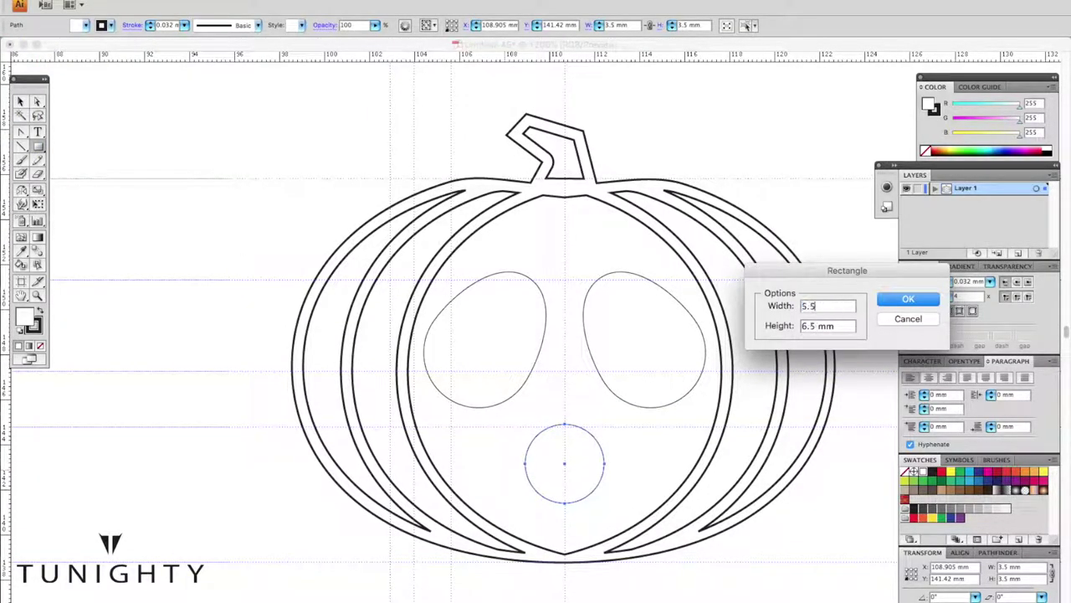
pyautogui.write('5.5')
pyautogui.press('Return')
pyautogui.press('a')
pyautogui.moveTo(502, 466)
pyautogui.mouseDown()
pyautogui.moveTo(505, 438)
pyautogui.moveTo(569, 382)
pyautogui.mouseUp()
pyautogui.press('Delete')
# Step: Sharpen the nose's top point with Convert Anchor Point into a teardrop
pyautogui.moveTo(23, 135); pyautogui.dragTo(72, 131)
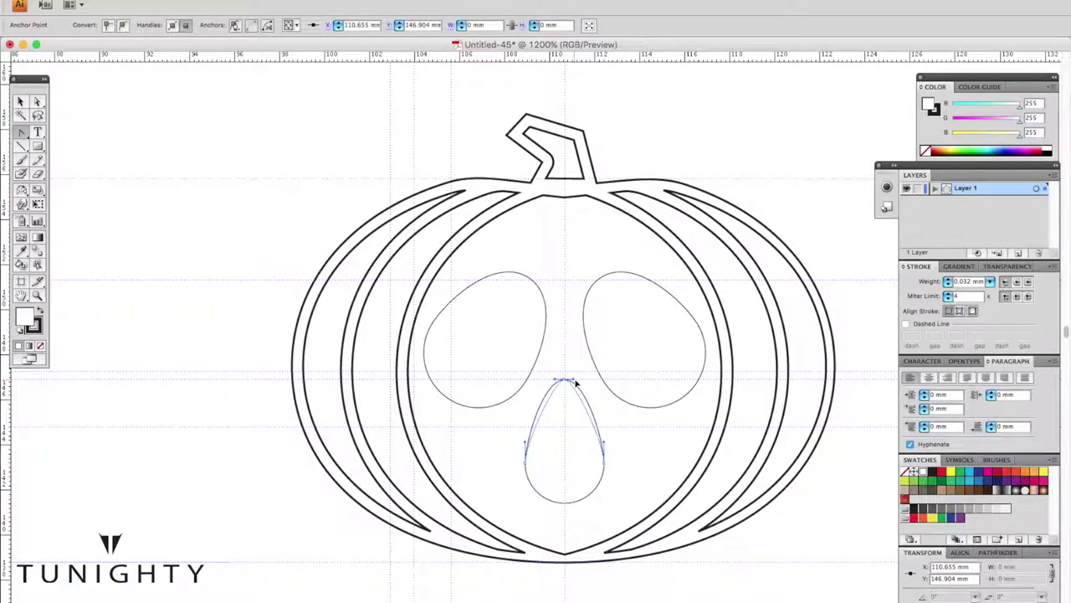
pyautogui.click(239, 215)
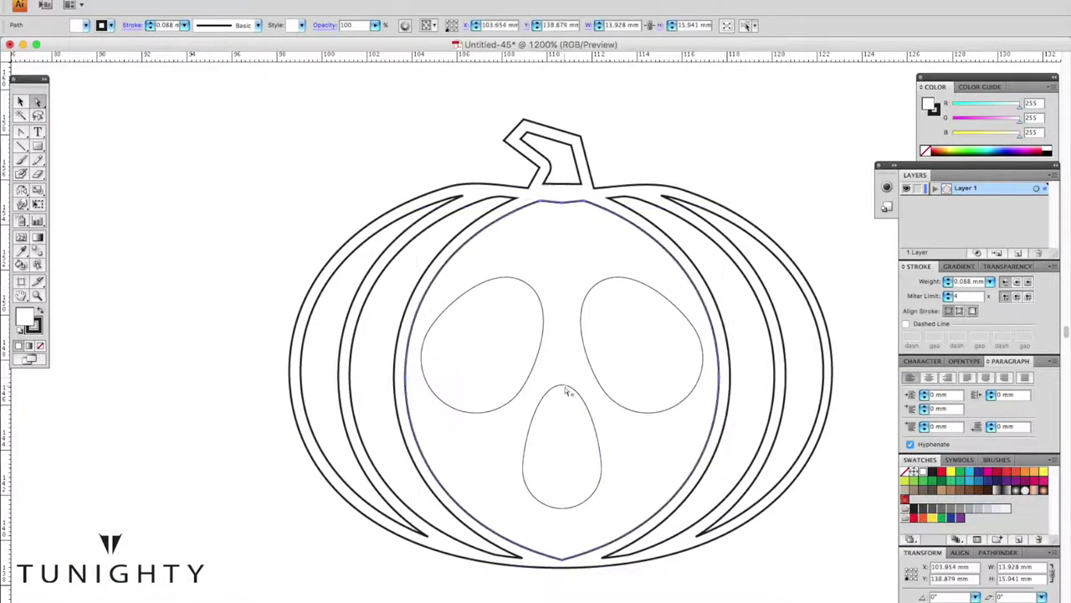
pyautogui.click(564, 391)
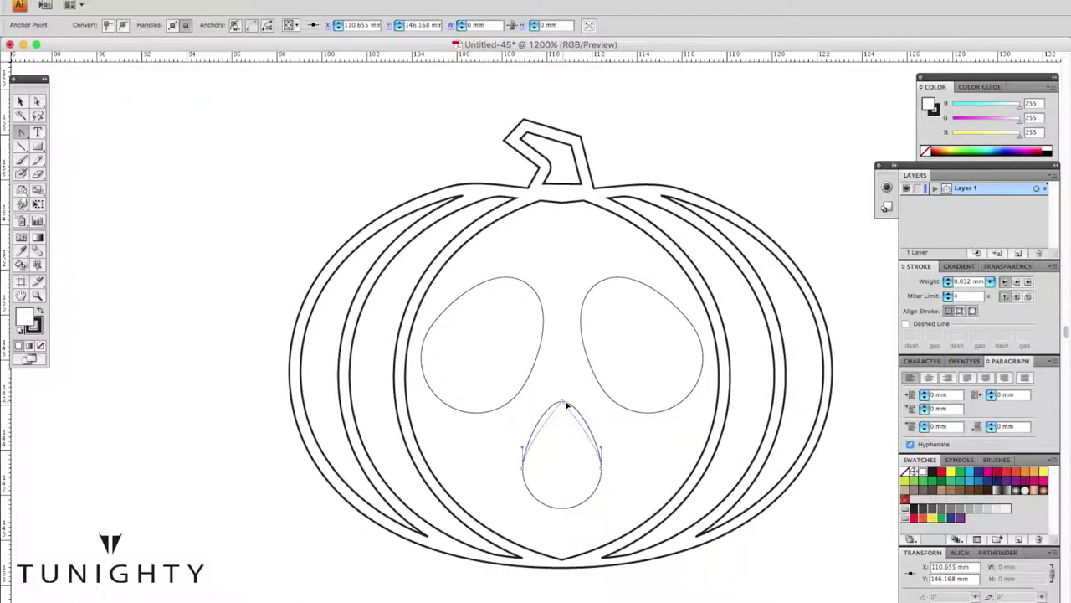
pyautogui.click(177, 169)
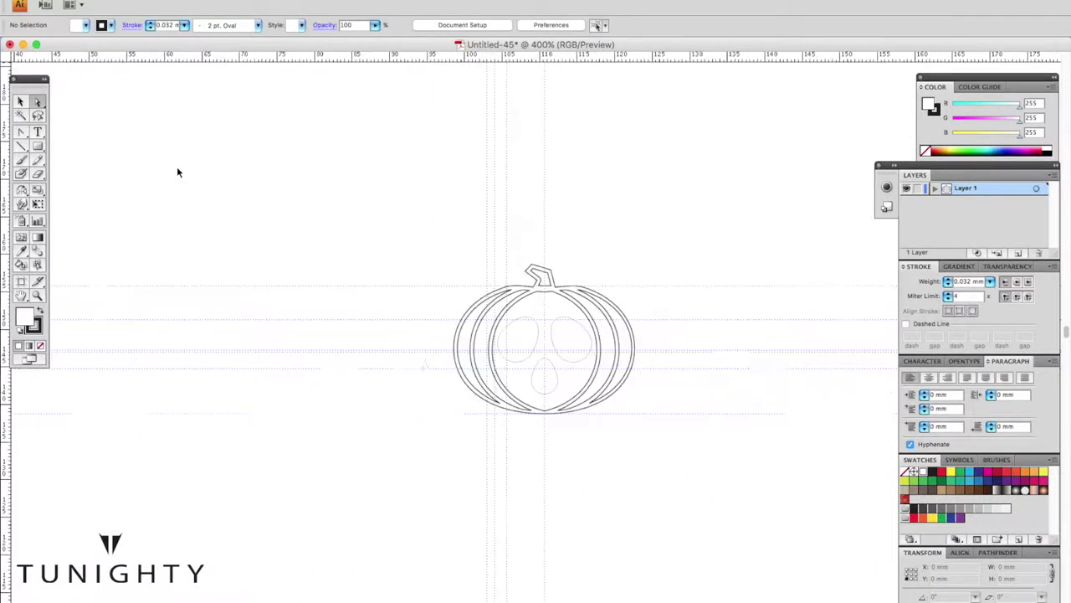
# Step: Create an offset outline of the pumpkin body and drag the copy to the right
pyautogui.click(472, 239)
pyautogui.click(168, 1)
pyautogui.click(327, 251)
pyautogui.press('Return')
pyautogui.moveTo(487, 208); pyautogui.dragTo(613, 209)
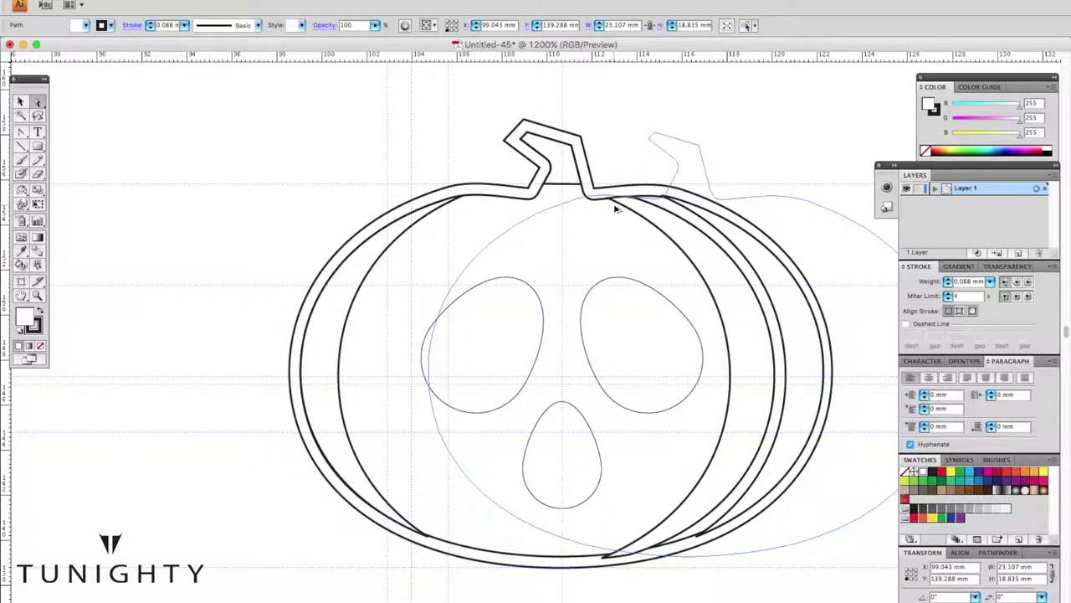
pyautogui.moveTo(613, 209); pyautogui.dragTo(615, 210)
# Step: Add another offset outline to the right pumpkin copy
pyautogui.click(167, 2)
pyautogui.click(326, 251)
pyautogui.press('Return')
pyautogui.click(509, 179)
pyautogui.click(537, 203)
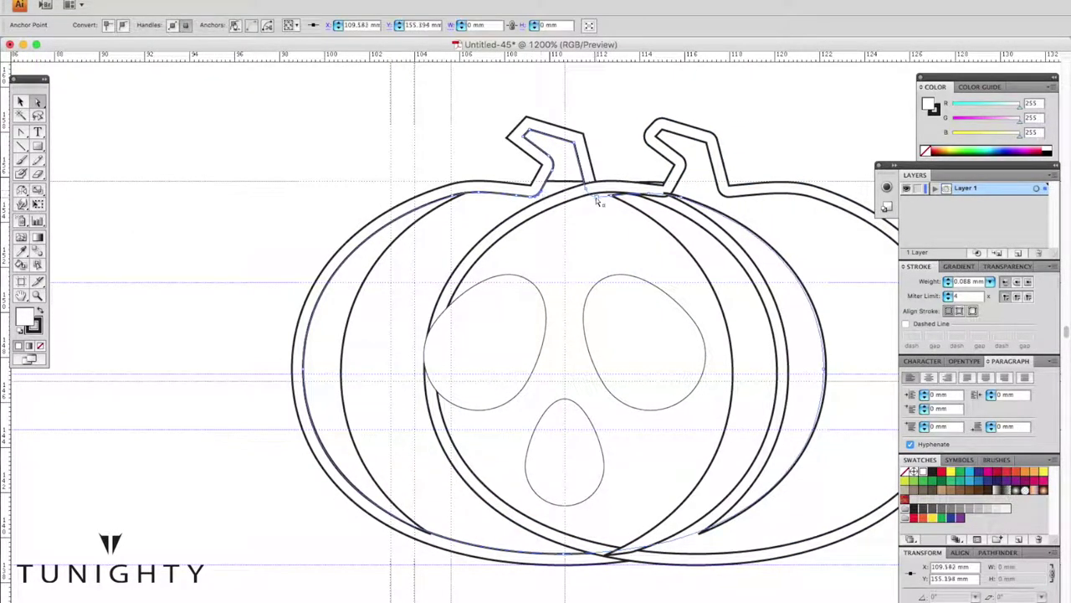
pyautogui.click(596, 197)
# Step: Try rotating the right outline, undo it, and shift a pumpkin outline sideways
pyautogui.scroll(-1, 556, 180)
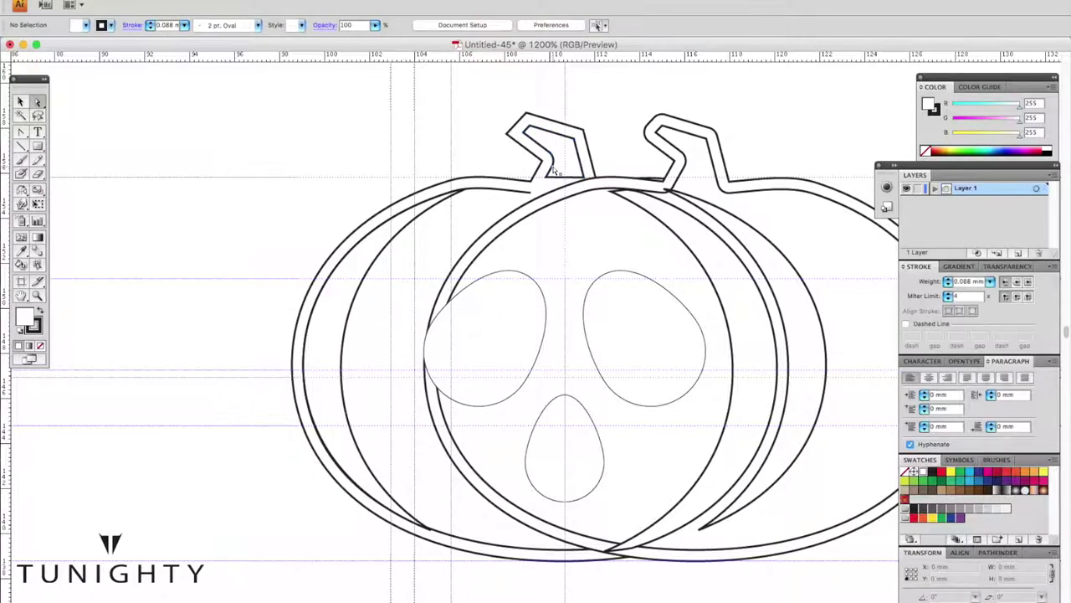
pyautogui.click(552, 172)
pyautogui.click(544, 209)
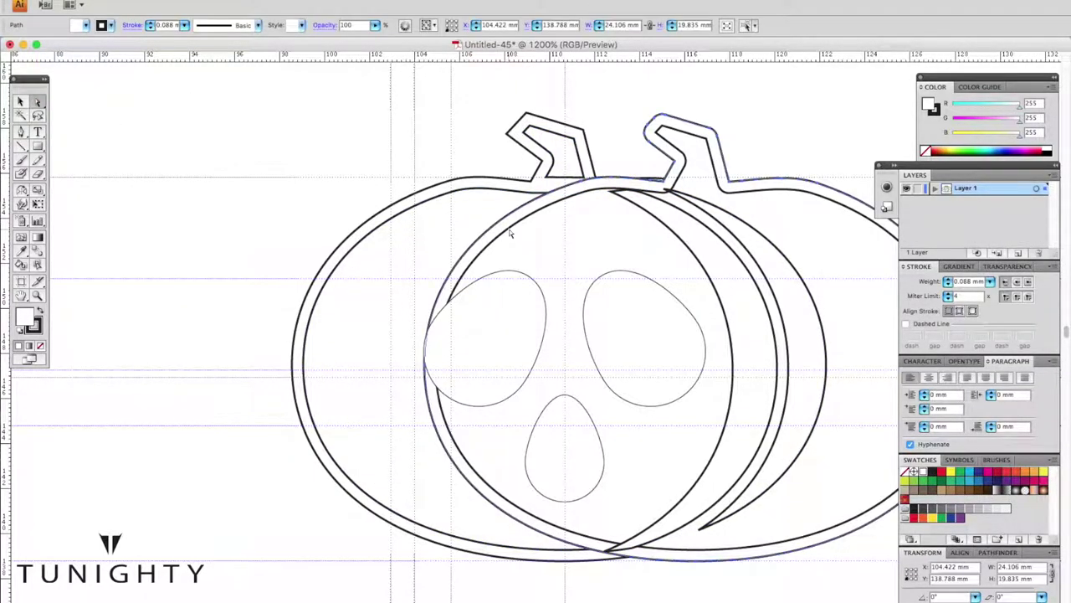
pyautogui.click(521, 215)
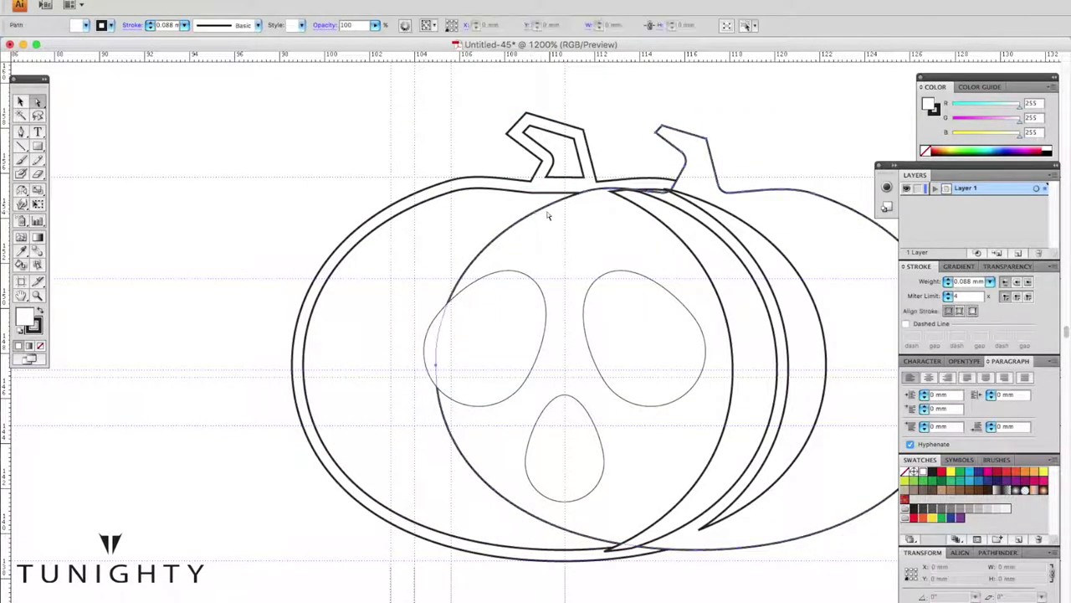
pyautogui.press('r')
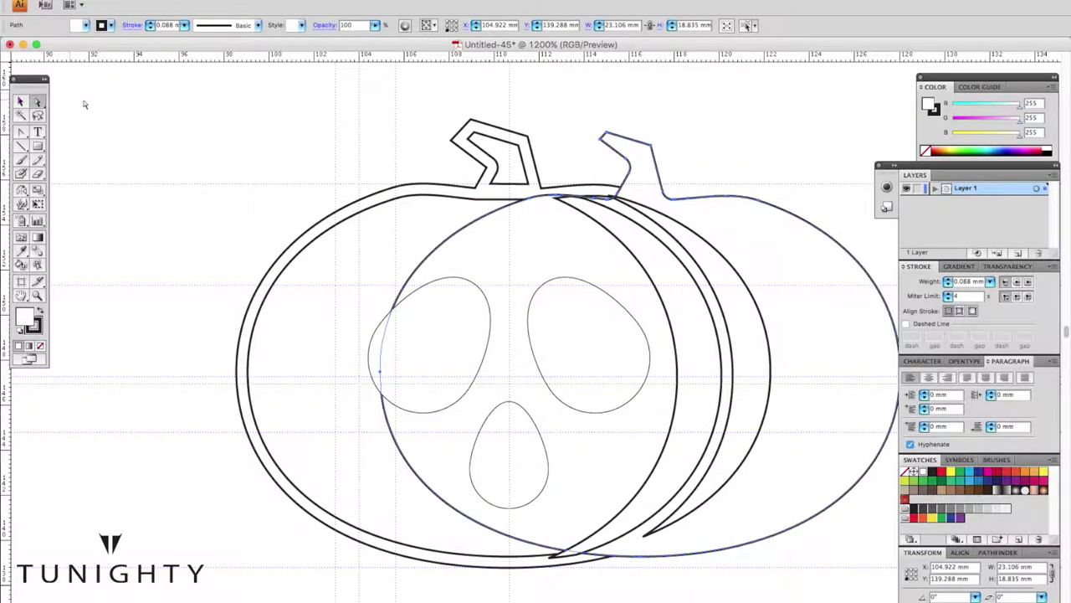
pyautogui.hotkey('ctrl', 'z')
pyautogui.click(662, 174)
pyautogui.moveTo(585, 194); pyautogui.dragTo(576, 188)
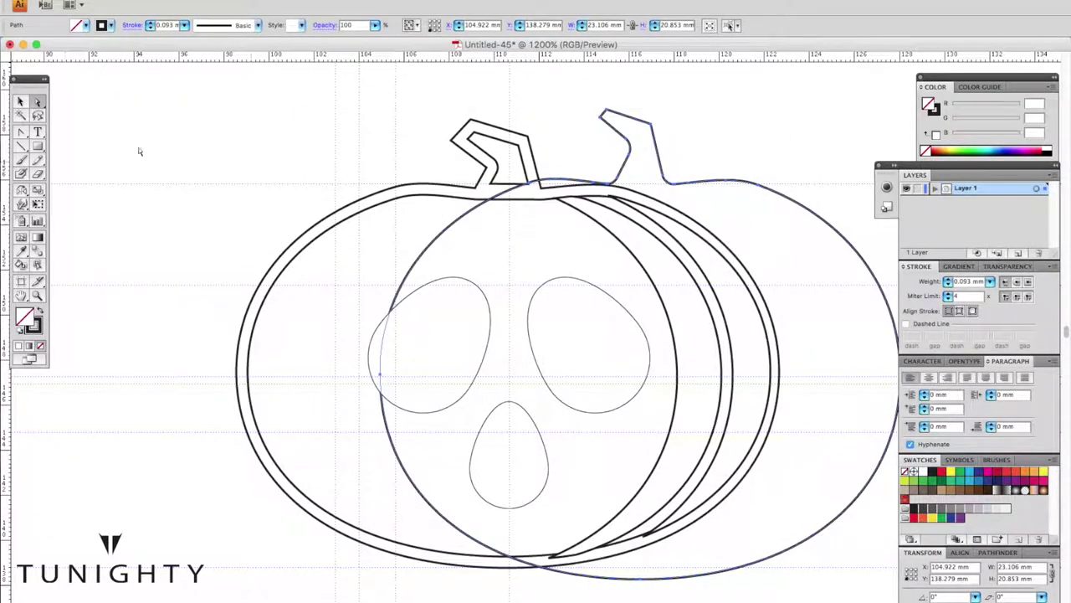
# Step: Apply a 0.5 mm offset to one outline and an inward offset to another
pyautogui.click(155, 2)
pyautogui.click(335, 261)
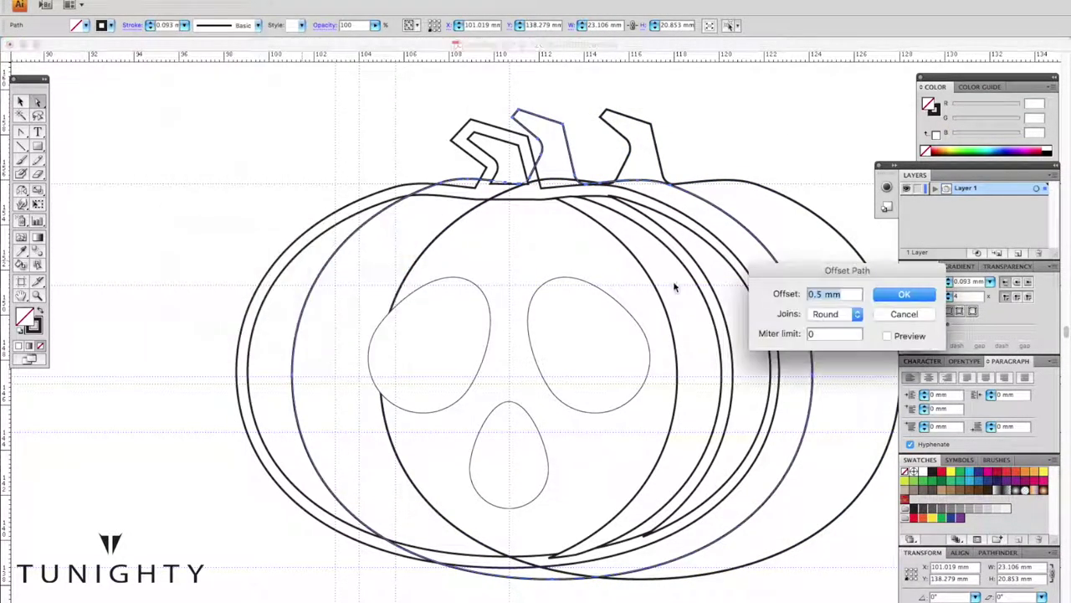
pyautogui.write('0.5')
pyautogui.press('Return')
pyautogui.click(636, 134)
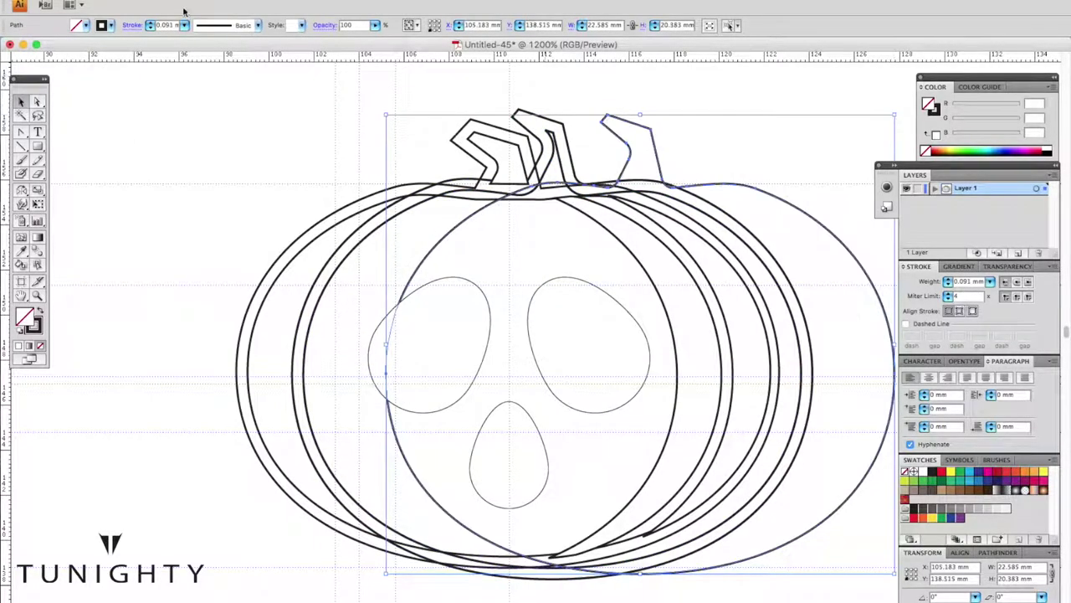
pyautogui.click(154, 1)
pyautogui.click(332, 270)
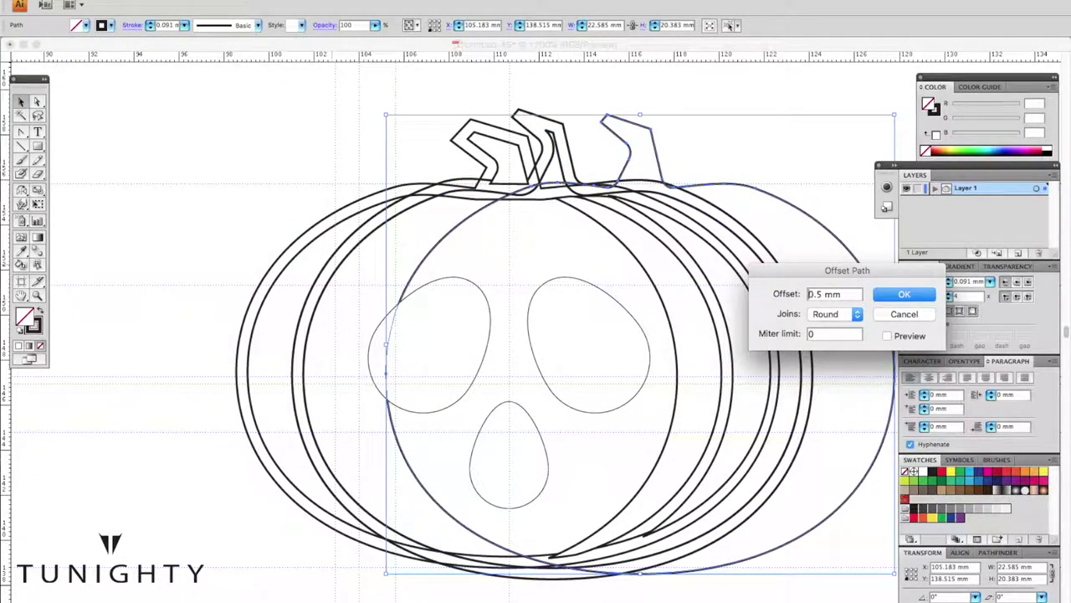
pyautogui.press('Return')
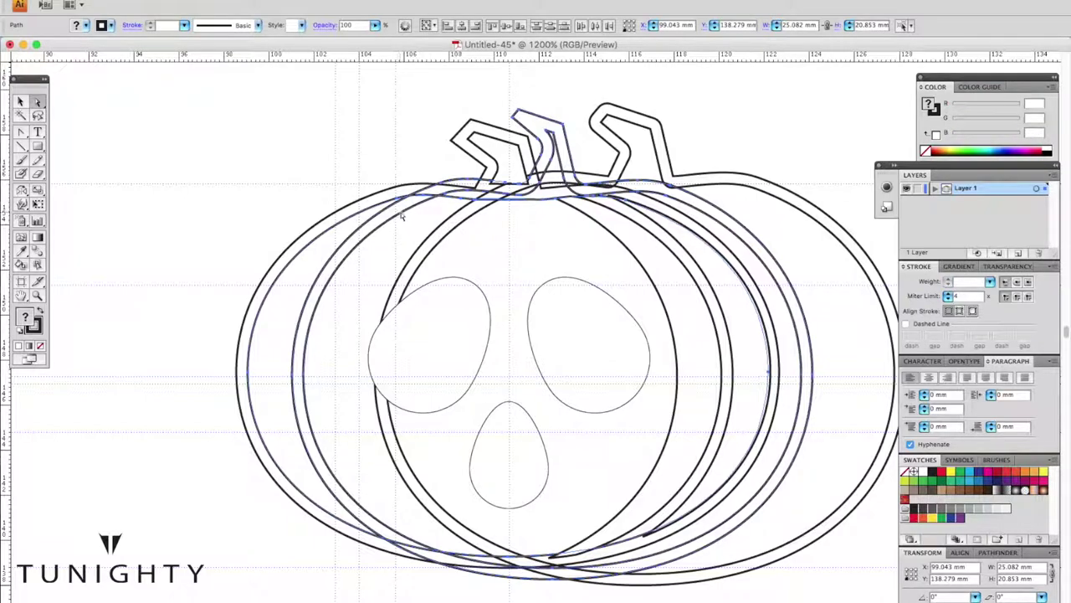
pyautogui.click(466, 221)
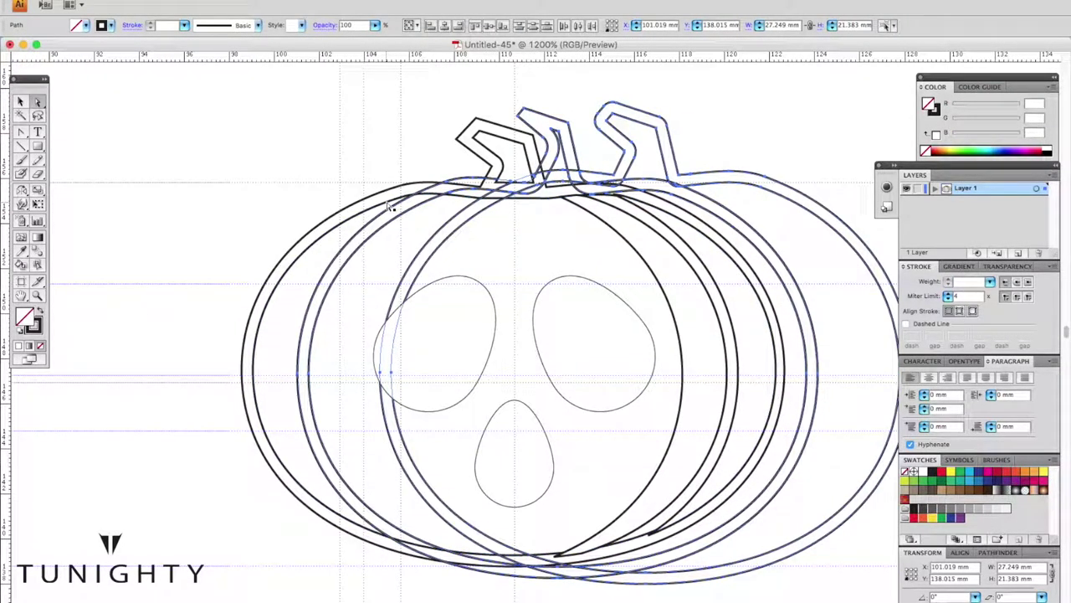
pyautogui.click(383, 175)
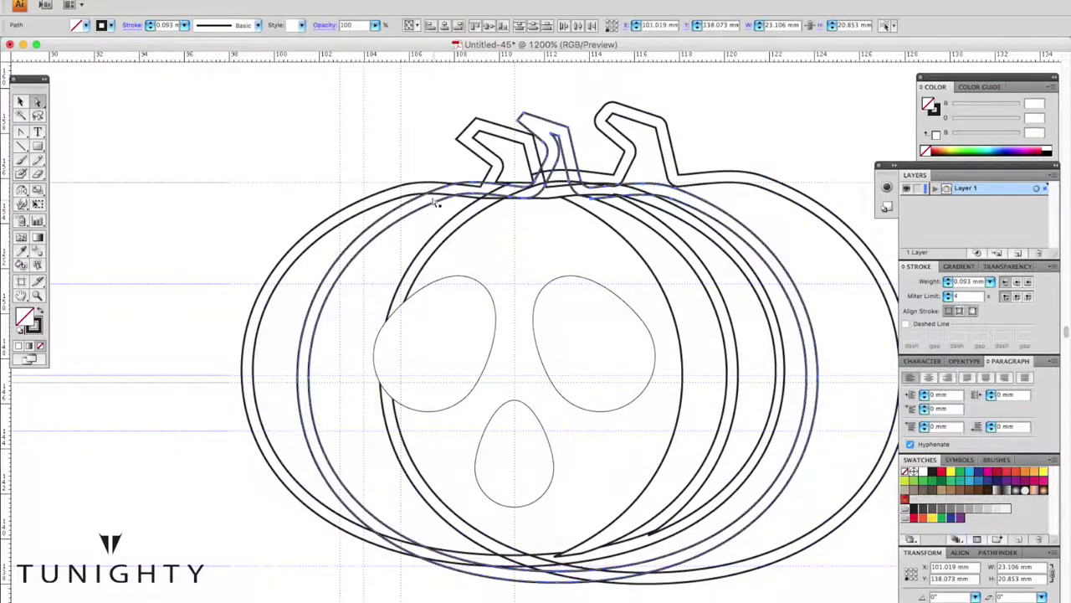
# Step: Nudge one outline and stem down, then merge the overlapping outlines into one shape
pyautogui.click(471, 222)
pyautogui.moveTo(471, 222); pyautogui.dragTo(469, 226)
pyautogui.keyDown('shift'); pyautogui.click(438, 209); pyautogui.keyUp('shift')
pyautogui.click(998, 552)
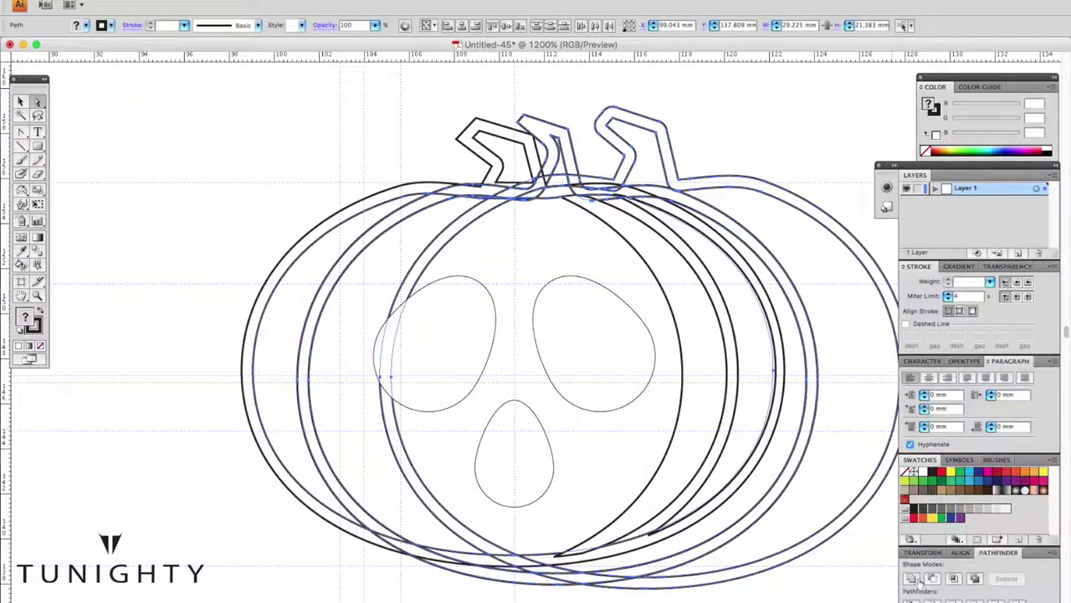
pyautogui.click(913, 578)
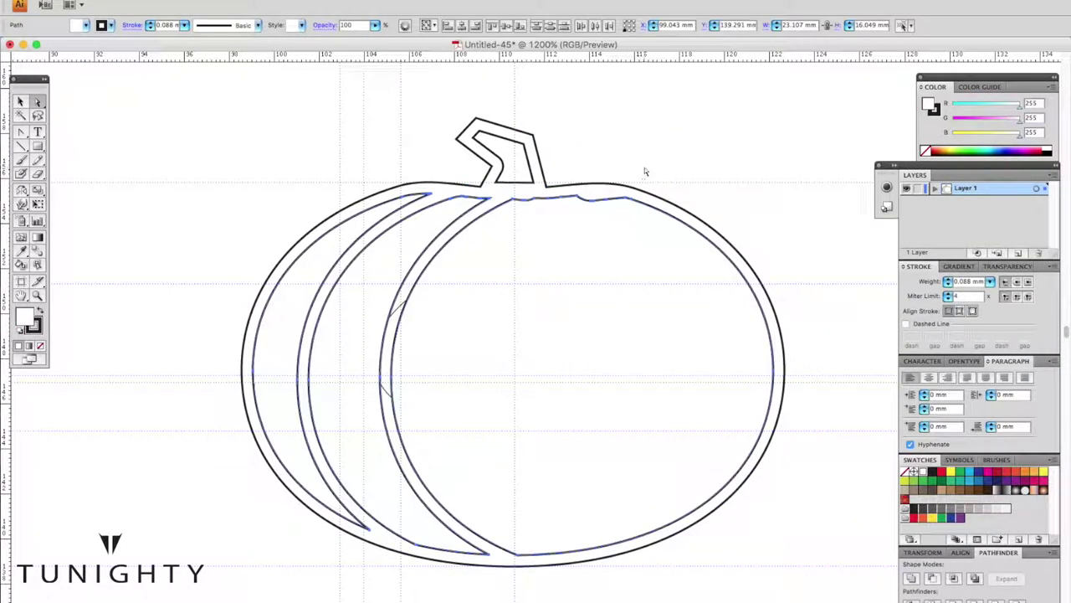
# Step: Delete the right inner oval of the pumpkin
pyautogui.click(528, 201)
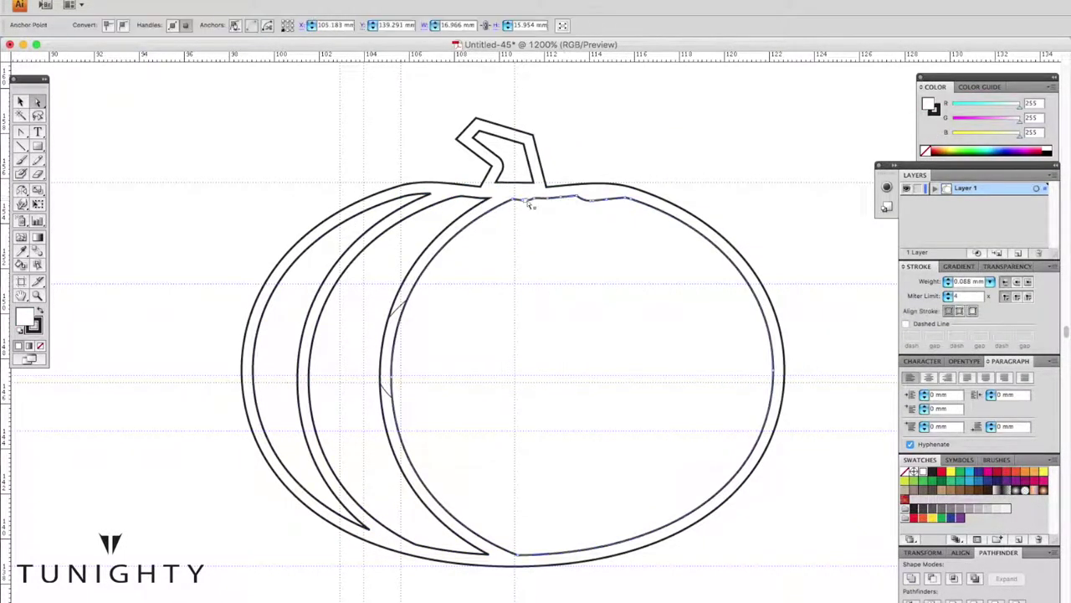
pyautogui.click(776, 376)
pyautogui.press('Delete')
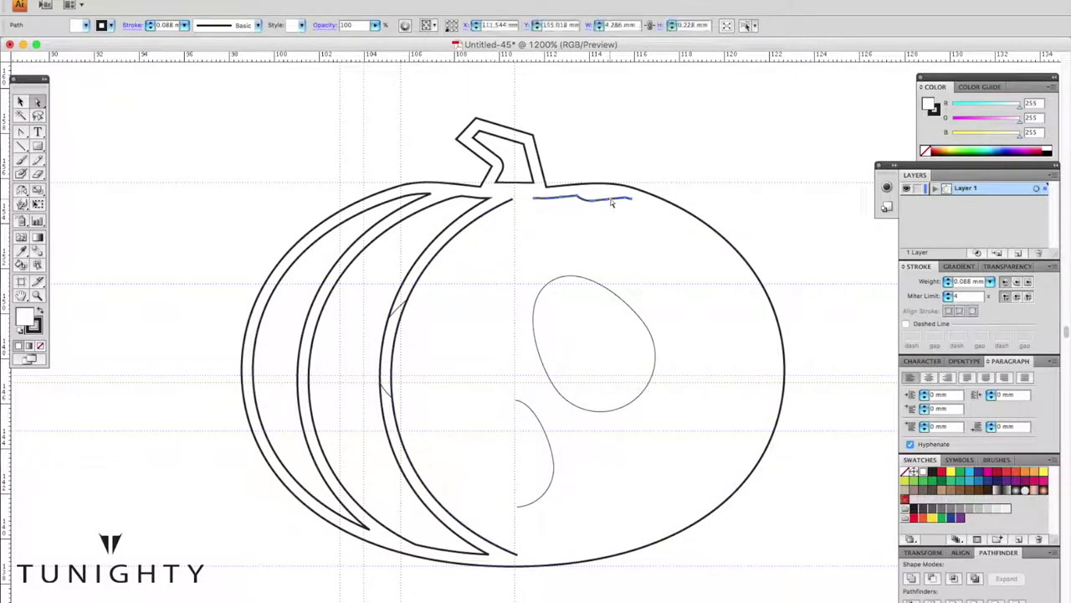
# Step: Reflect a copy of the left arcs across the pumpkin's vertical centre axis
pyautogui.moveTo(21, 190); pyautogui.dragTo(59, 205)
pyautogui.keyDown('alt'); pyautogui.click(515, 247); pyautogui.keyUp('alt')
pyautogui.press('Return')
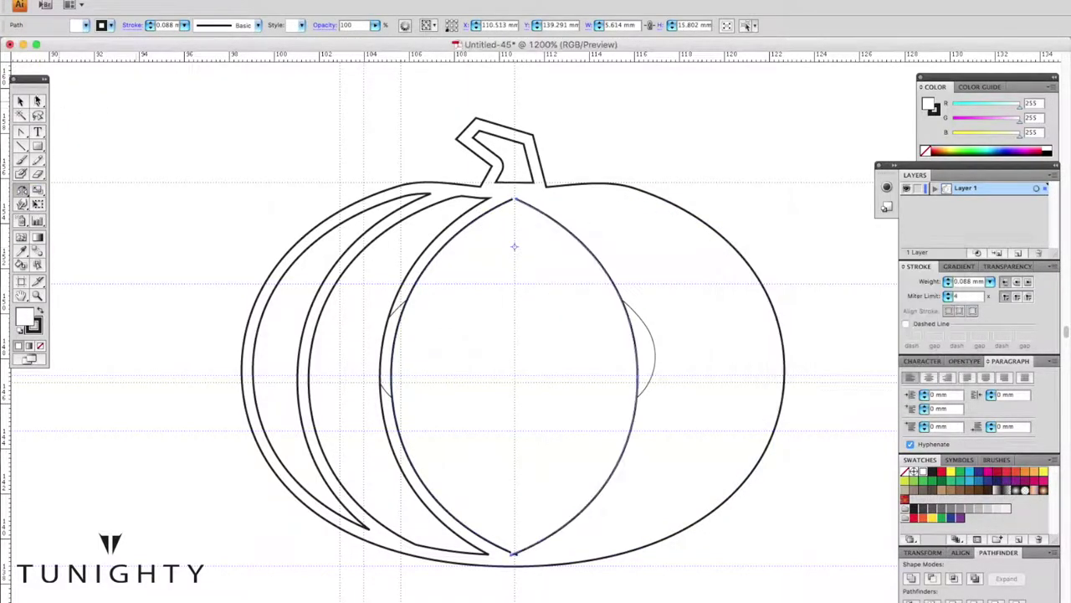
pyautogui.press('a')
pyautogui.hotkey('ctrl', 'j')
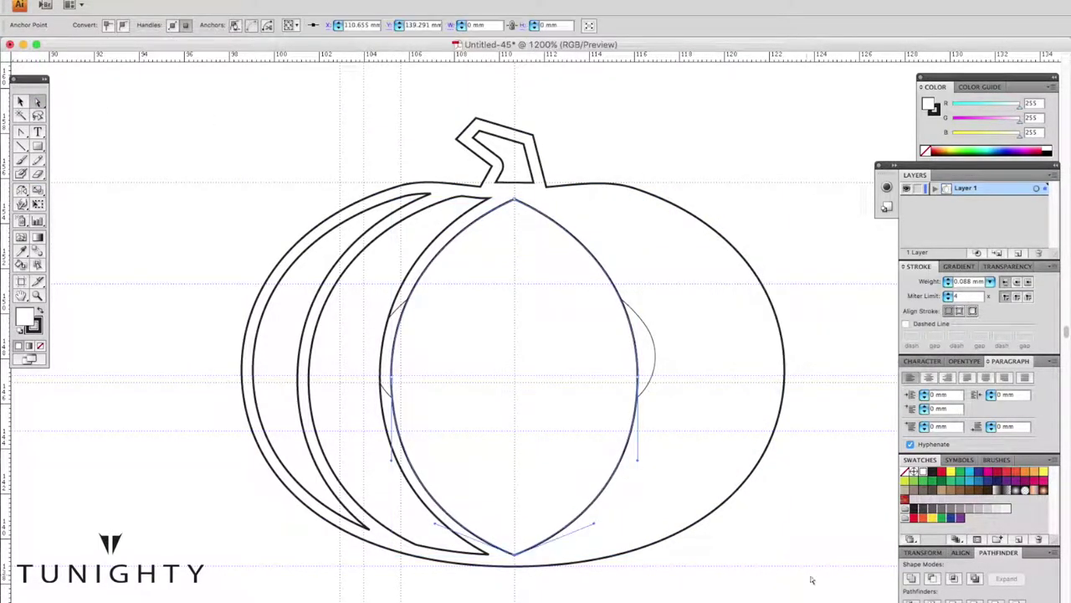
pyautogui.press('o')
pyautogui.keyDown('alt'); pyautogui.click(525, 245); pyautogui.keyUp('alt')
pyautogui.click(912, 325)
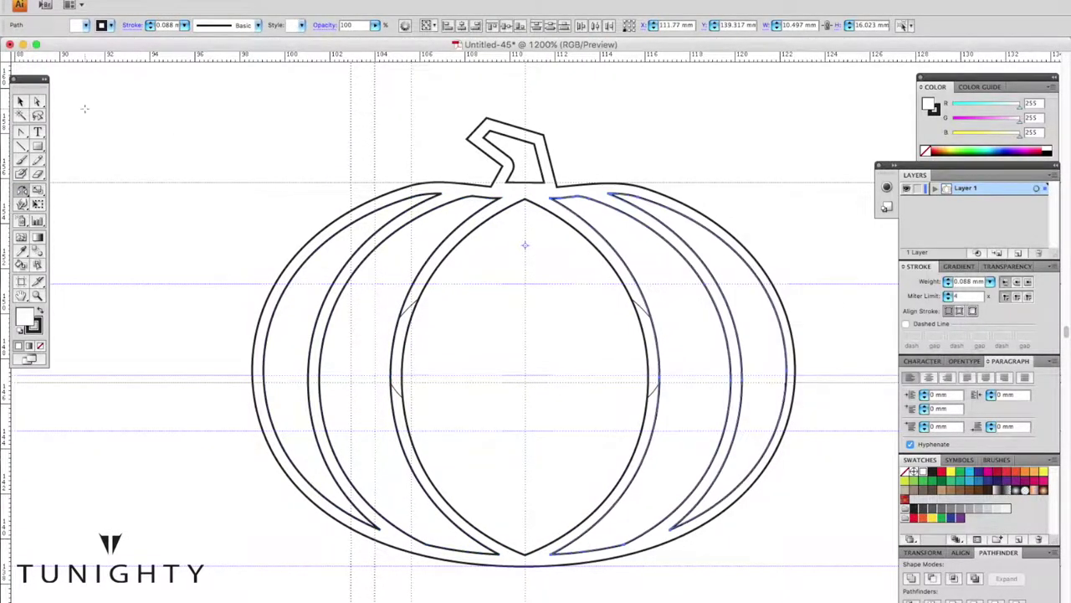
pyautogui.click(212, 220)
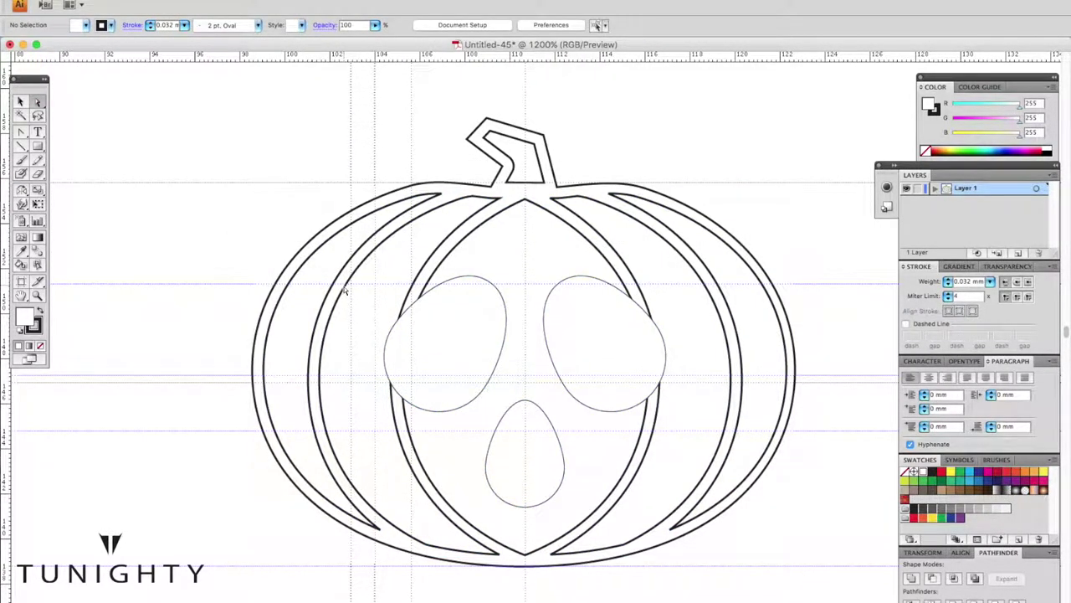
pyautogui.click(565, 469)
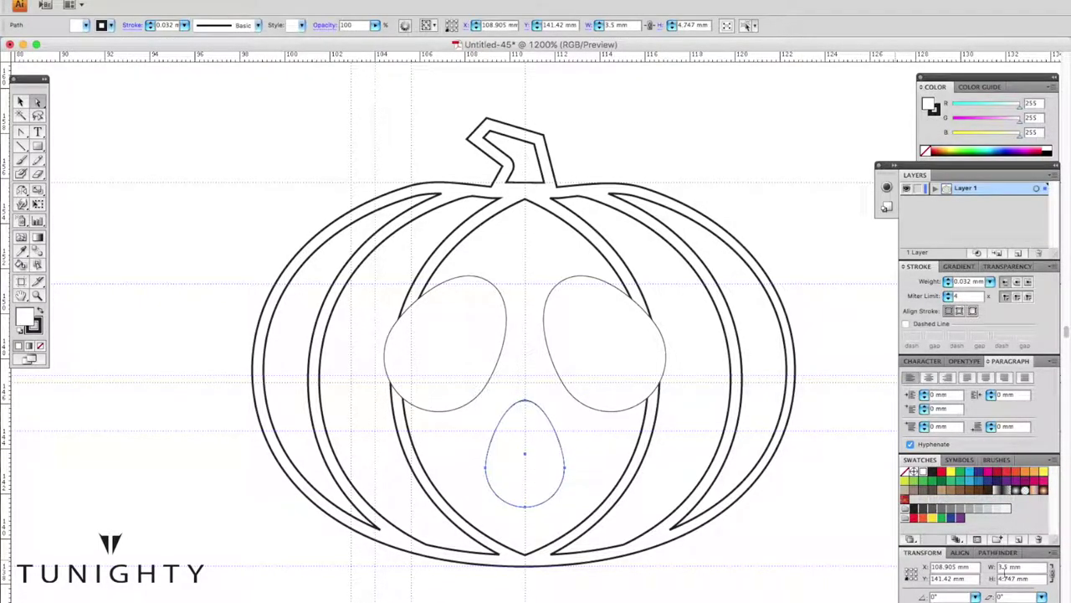
# Step: Fill the eyes and mouth solid black by swapping their fill and stroke
pyautogui.click(209, 328)
pyautogui.click(154, 0)
pyautogui.click(179, 72)
pyautogui.click(706, 165)
pyautogui.click(379, 229)
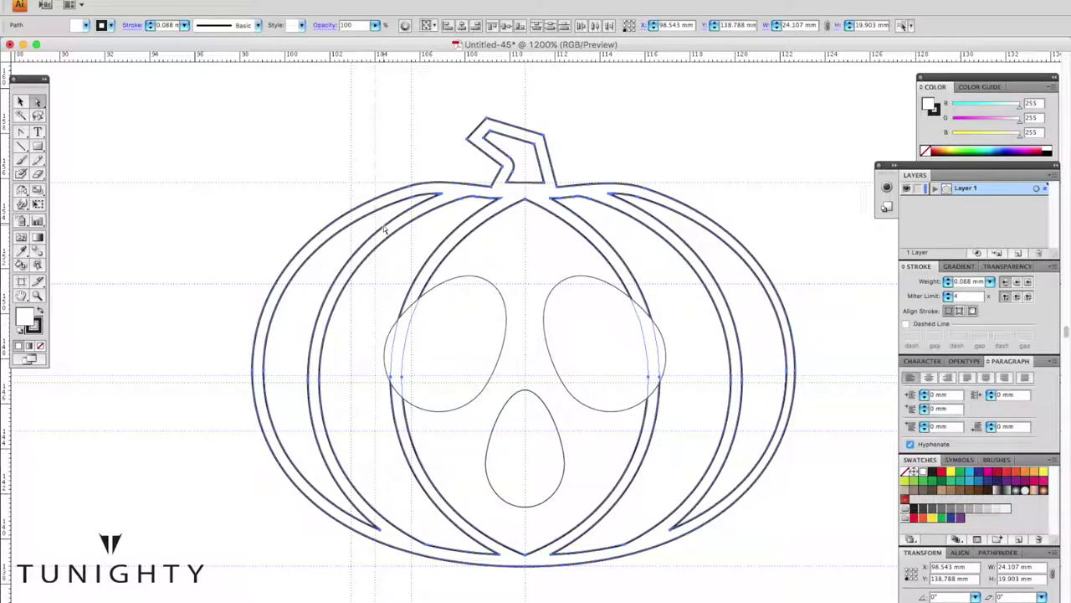
pyautogui.hotkey('ctrl', 'shift', 'i')
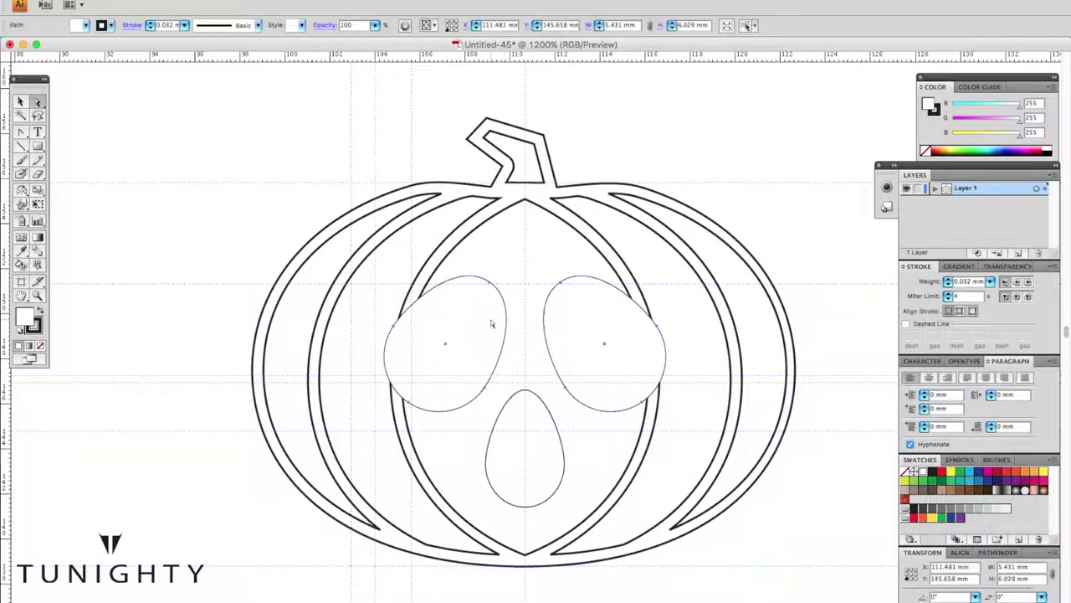
pyautogui.hotkey('shift', 'x')
# Step: Fill the pumpkin frame outline light grey
pyautogui.click(39, 346)
pyautogui.click(284, 256)
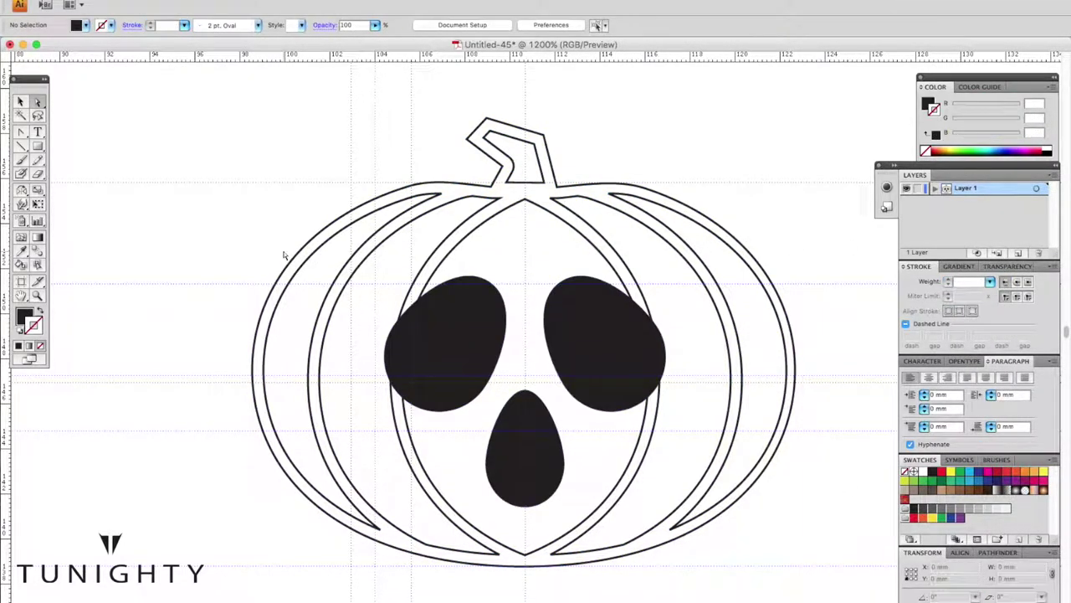
pyautogui.click(401, 201)
pyautogui.click(988, 508)
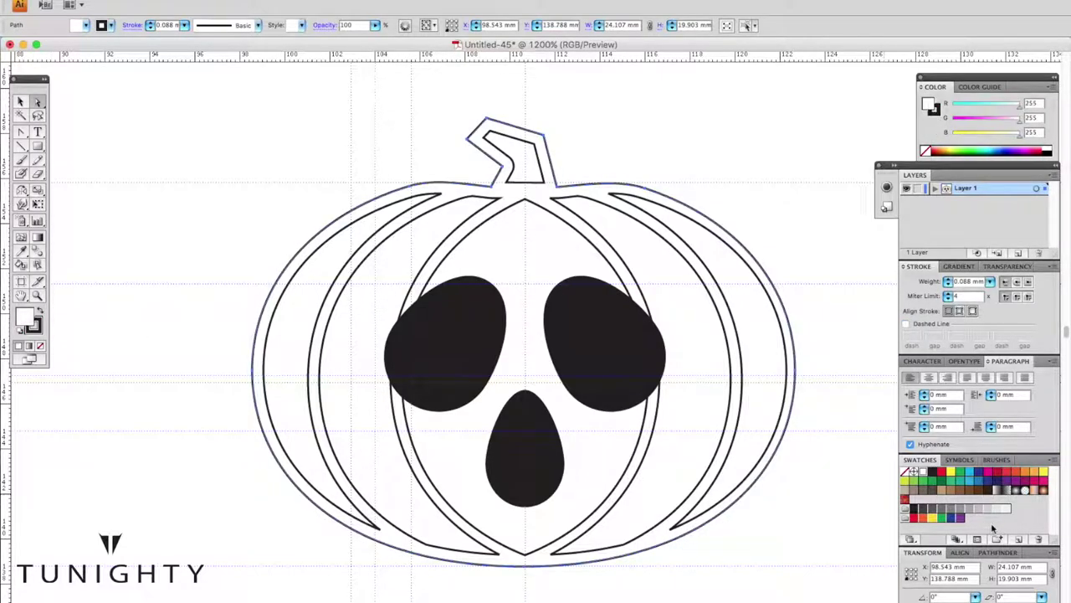
pyautogui.click(747, 281)
# Step: Fill the inner pumpkin segments orange
pyautogui.moveTo(769, 239); pyautogui.dragTo(806, 261)
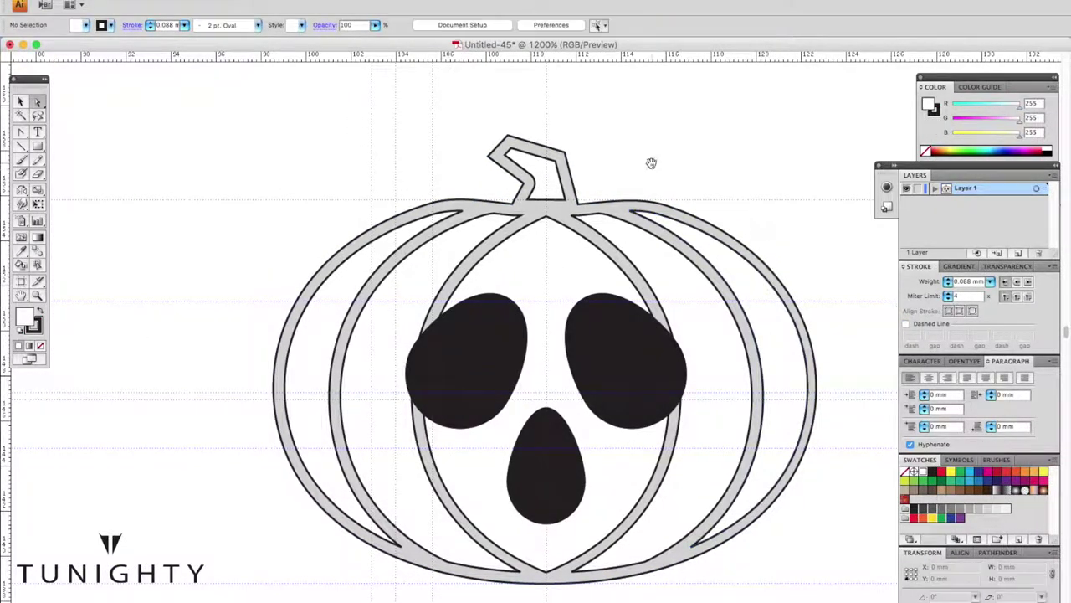
pyautogui.click(481, 247)
pyautogui.hscroll(-1, 773, 269)
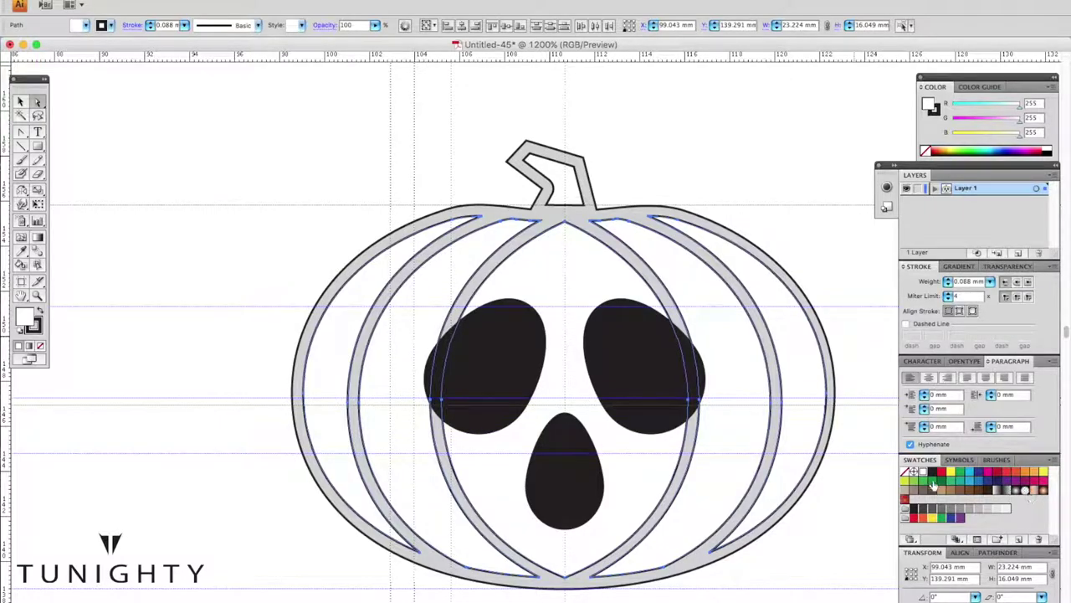
pyautogui.click(1023, 476)
pyautogui.click(854, 311)
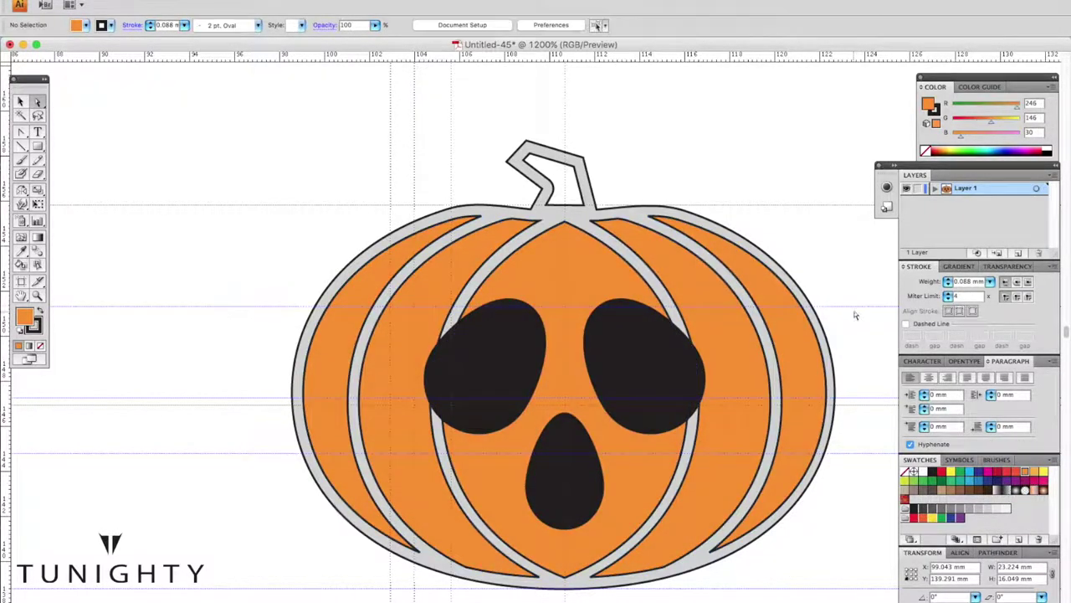
pyautogui.moveTo(854, 310); pyautogui.dragTo(688, 286)
pyautogui.hscroll(-5, 688, 285)
# Step: Fill the stem's inner shape brown
pyautogui.click(645, 303)
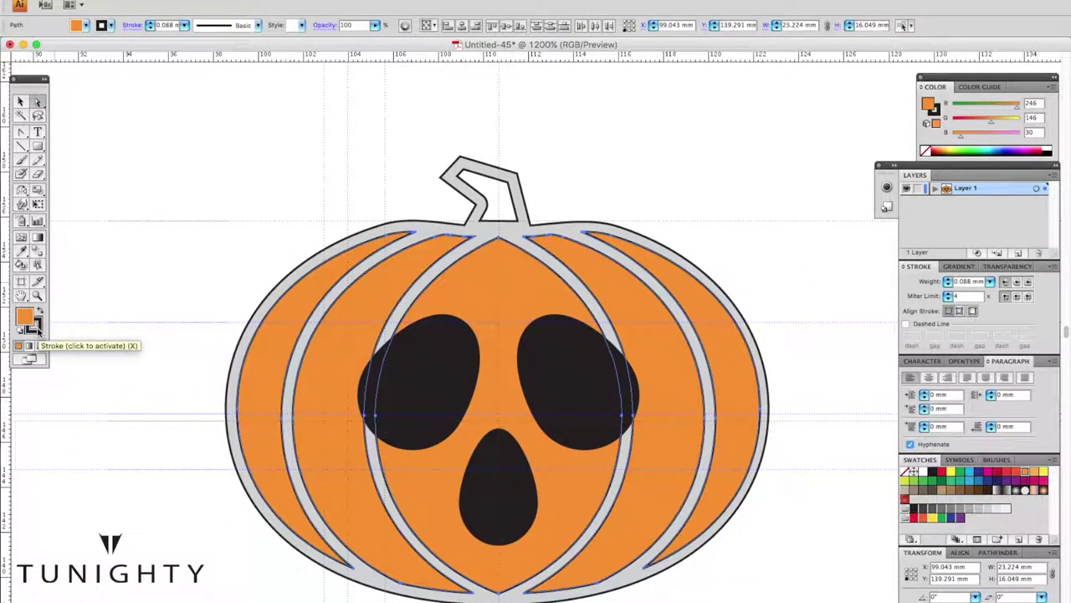
pyautogui.click(137, 289)
pyautogui.hscroll(-5, 137, 288)
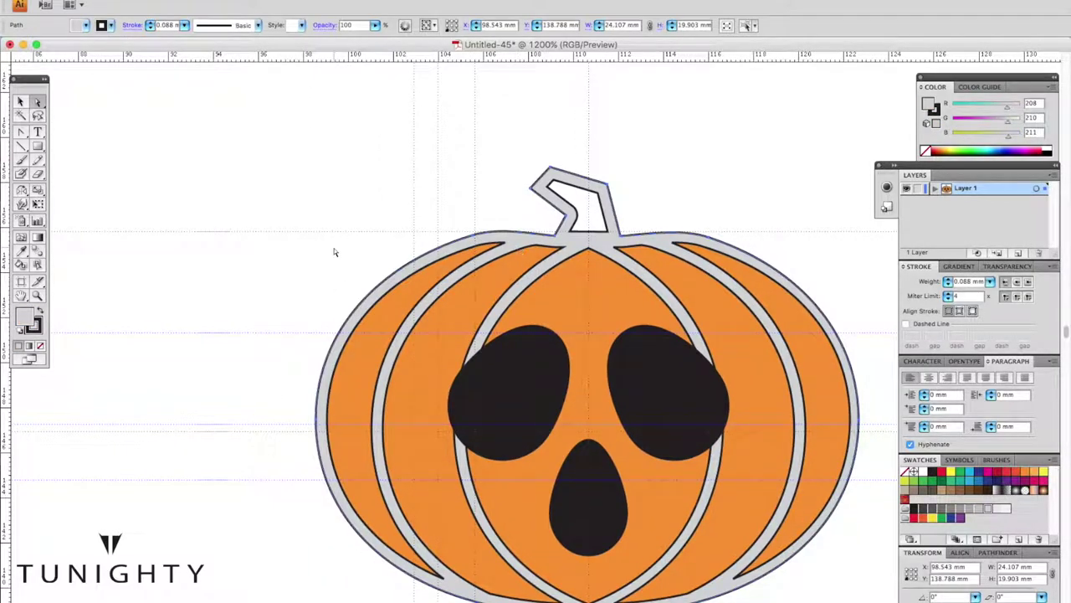
pyautogui.click(590, 222)
pyautogui.click(452, 187)
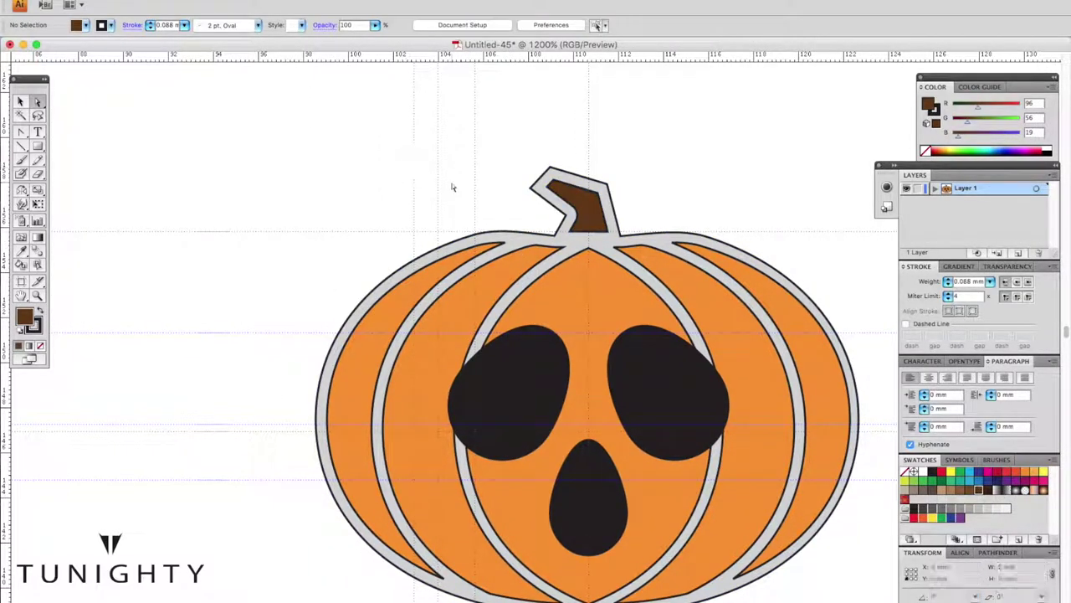
pyautogui.hotkey('ctrl', '+')
# Step: Add offset-path outlines around the left eye, right eye and mouth
pyautogui.click(514, 339)
pyautogui.click(334, 264)
pyautogui.click(876, 295)
pyautogui.click(146, 4)
pyautogui.click(335, 264)
pyautogui.click(918, 296)
pyautogui.click(146, 4)
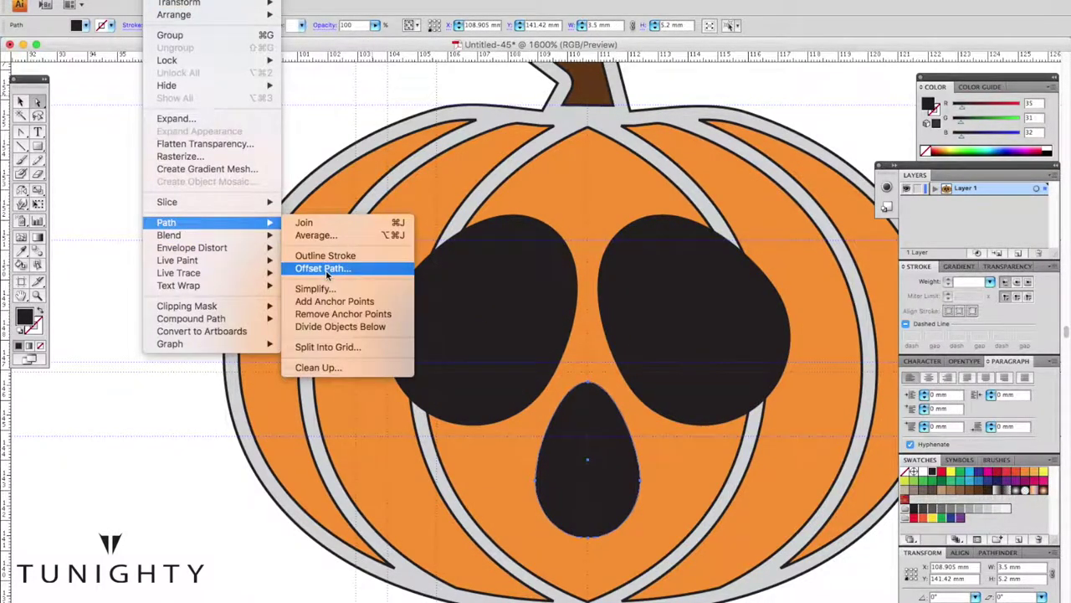
pyautogui.click(335, 265)
pyautogui.click(918, 297)
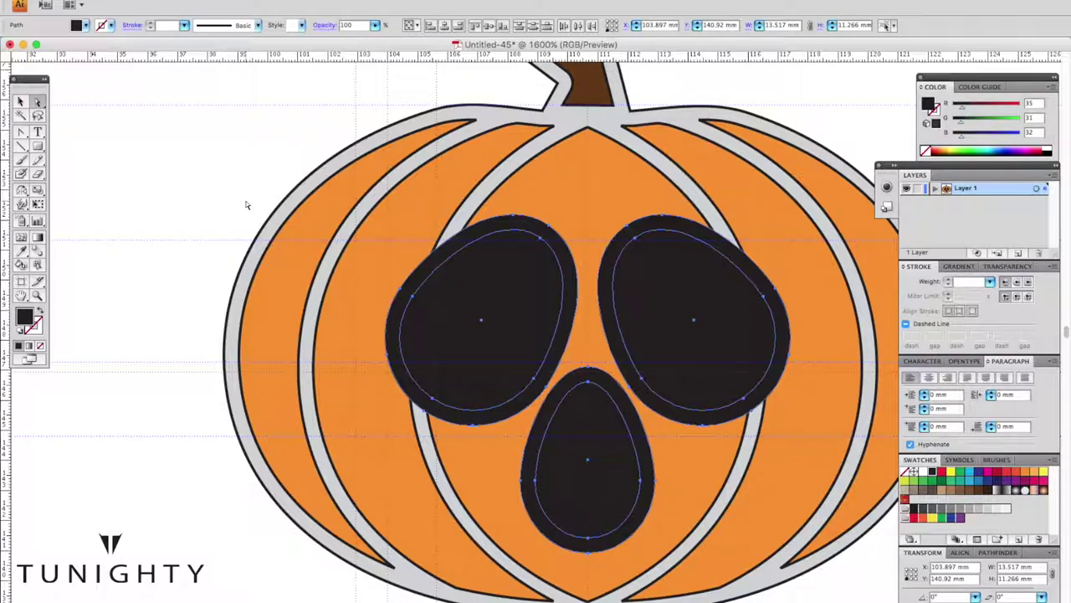
# Step: Eyedropper the grey frame style onto the left eye, right eye and mouth rims
pyautogui.click(458, 236)
pyautogui.press('i')
pyautogui.click(462, 234)
pyautogui.keyDown('ctrl'); pyautogui.click(633, 231); pyautogui.keyUp('ctrl')
pyautogui.click(461, 235)
pyautogui.press('a')
pyautogui.hotkey('ctrl', '-')
pyautogui.hotkey('ctrl', '+')
pyautogui.click(474, 274)
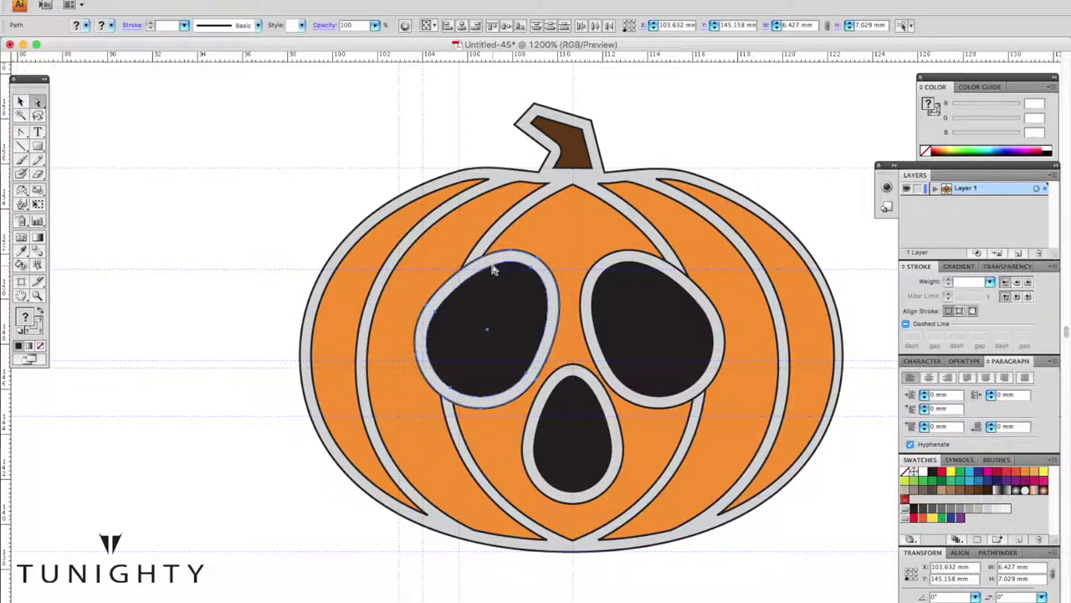
# Step: Delete the right eye and reflect-copy the left eye across the pumpkin's centre
pyautogui.click(645, 283)
pyautogui.press('Delete')
pyautogui.click(490, 318)
pyautogui.press('o')
pyautogui.keyDown('alt'); pyautogui.click(565, 297); pyautogui.keyUp('alt')
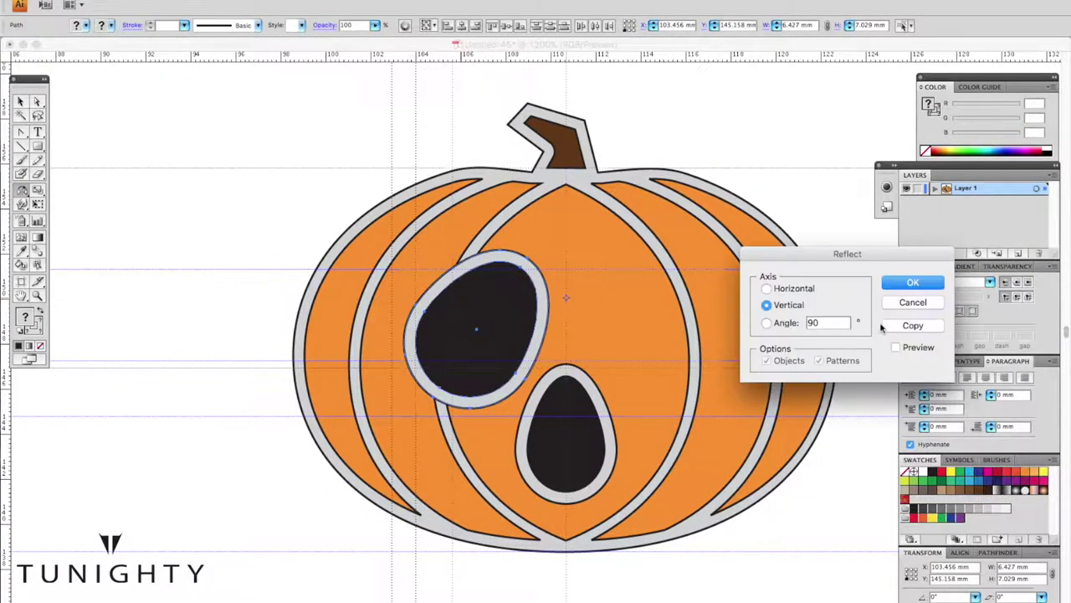
pyautogui.click(913, 325)
pyautogui.click(110, 154)
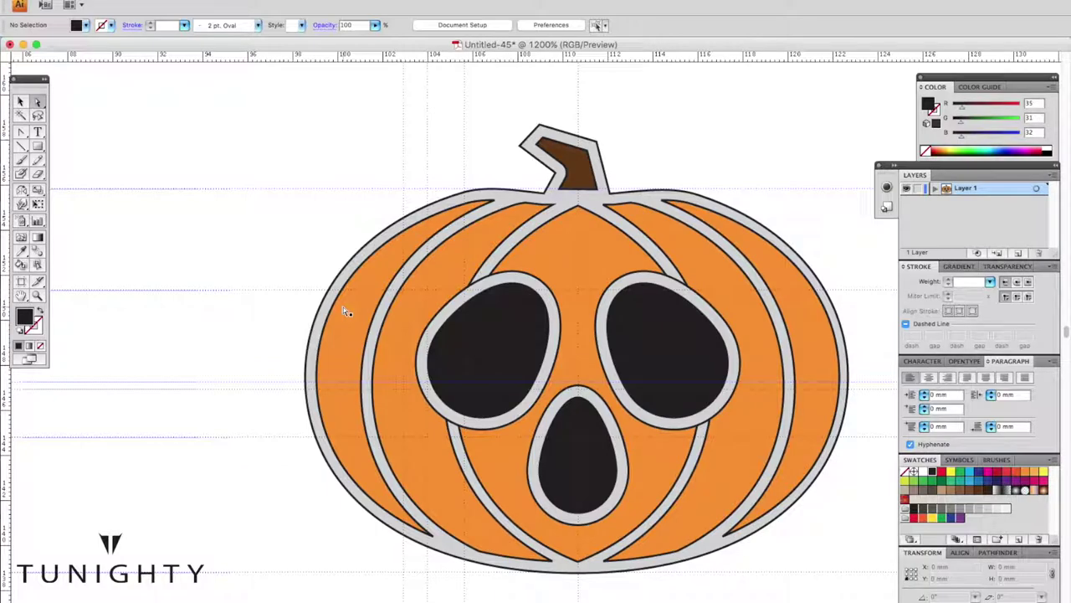
# Step: Undo and redo the mirrored left-eye copy so it sits correctly on the right
pyautogui.click(499, 350)
pyautogui.hotkey('ctrl', 'z')
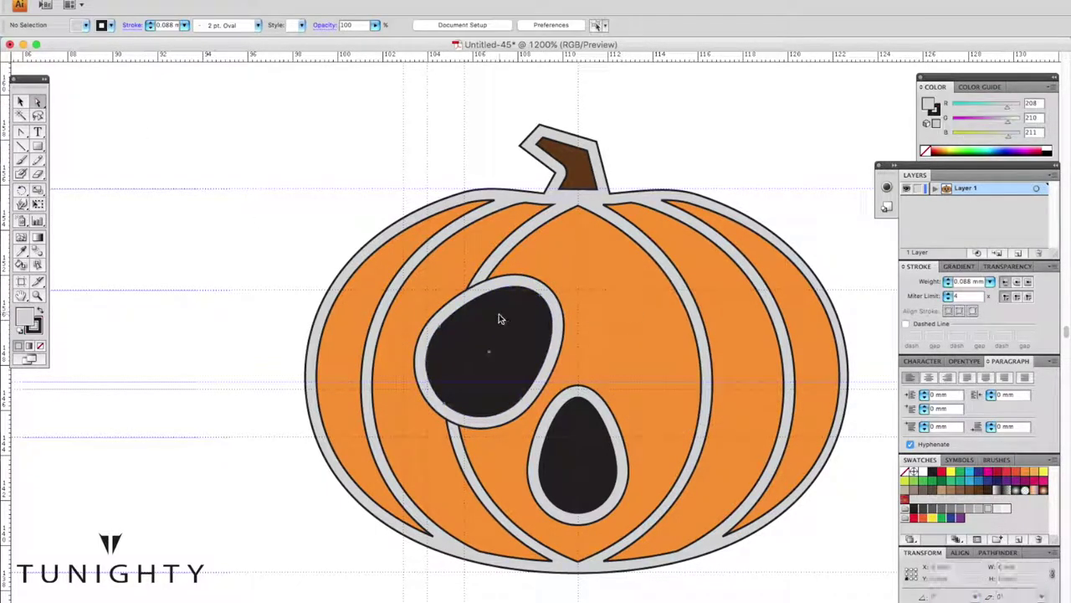
pyautogui.press('o')
pyautogui.keyDown('alt'); pyautogui.click(578, 280); pyautogui.keyUp('alt')
pyautogui.click(910, 330)
pyautogui.click(128, 150)
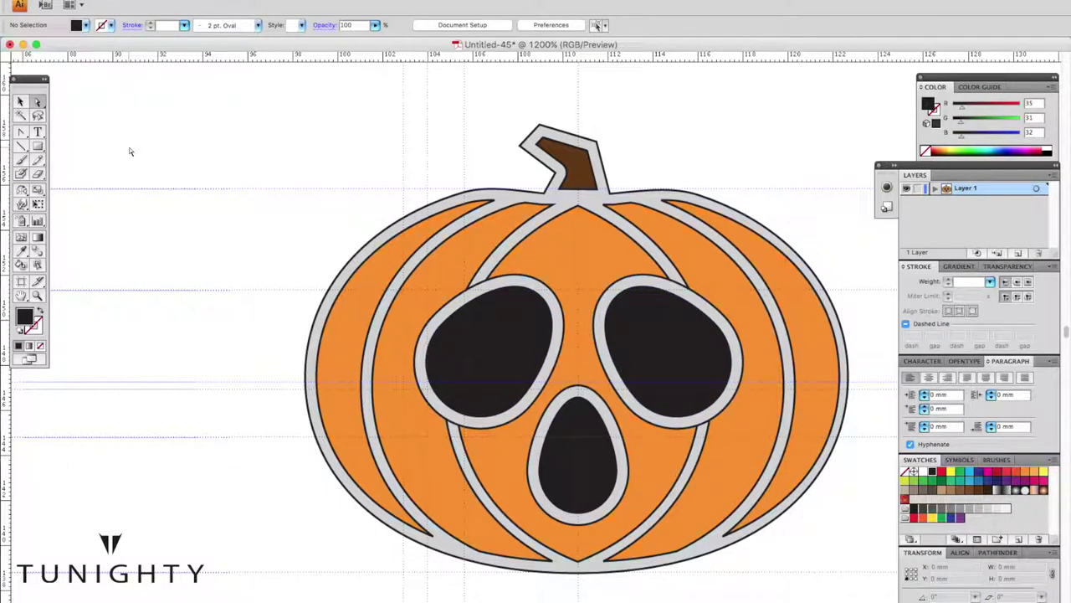
pyautogui.hotkey('ctrl', '+')
pyautogui.hotkey('ctrl', '+')
# Step: Draw a light grey circle in the left eye and cut it out of the eye
pyautogui.moveTo(37, 145); pyautogui.dragTo(89, 175)
pyautogui.moveTo(447, 390); pyautogui.dragTo(491, 455)
pyautogui.press('i')
pyautogui.click(308, 283)
pyautogui.press('a')
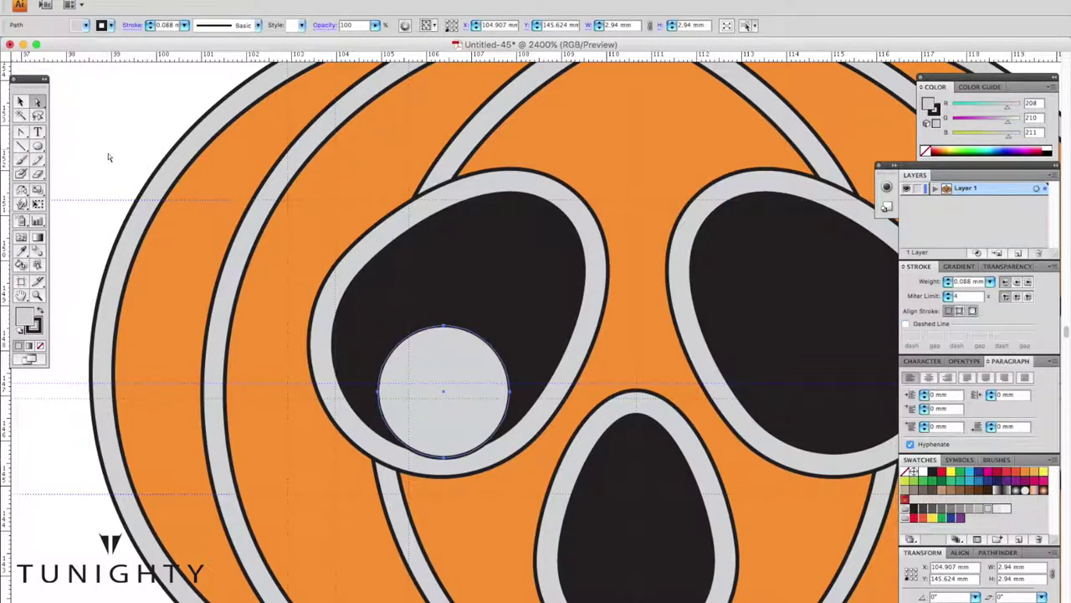
pyautogui.click(998, 554)
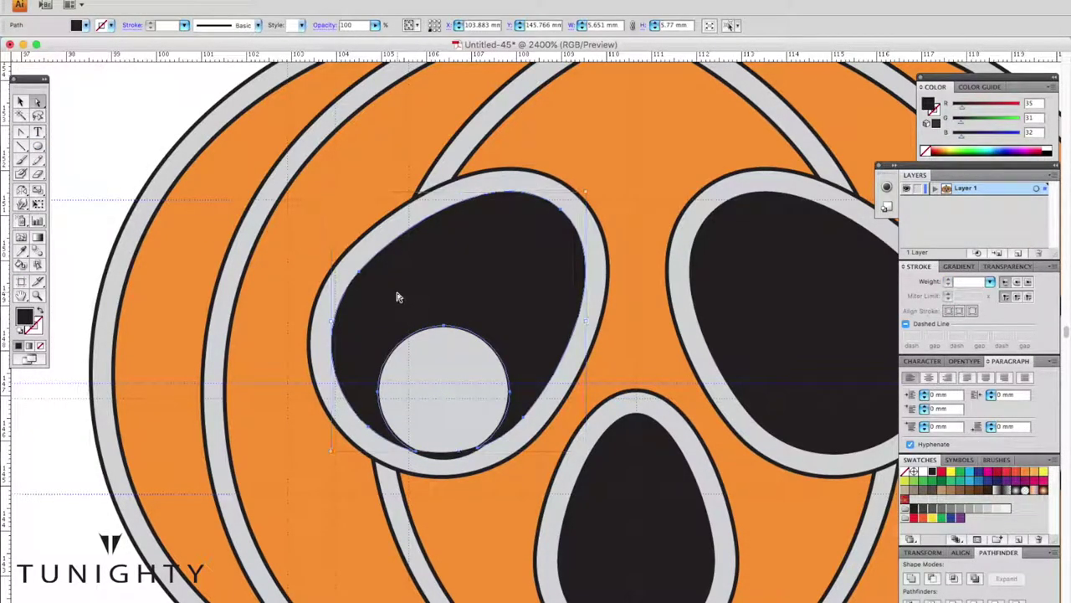
pyautogui.hotkey('ctrl', '+')
pyautogui.hotkey('ctrl', '+')
pyautogui.hotkey('ctrl', '+')
pyautogui.hotkey('ctrl', '+')
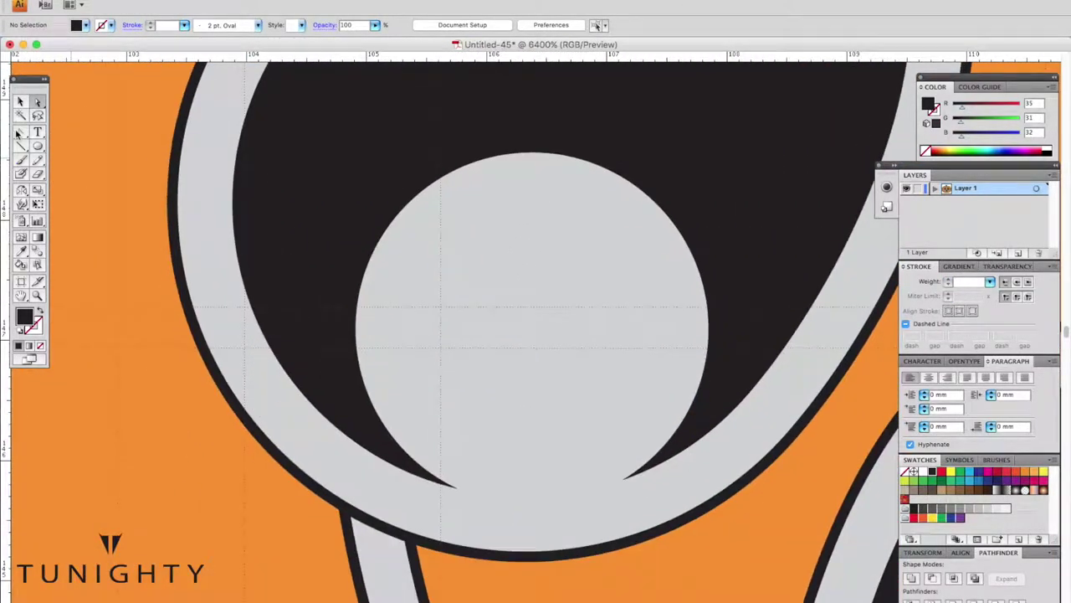
# Step: Convert and move the crescent's right anchor so the eye curves into pointed tips
pyautogui.hotkey('shift', 'c')
pyautogui.moveTo(21, 131); pyautogui.dragTo(72, 132)
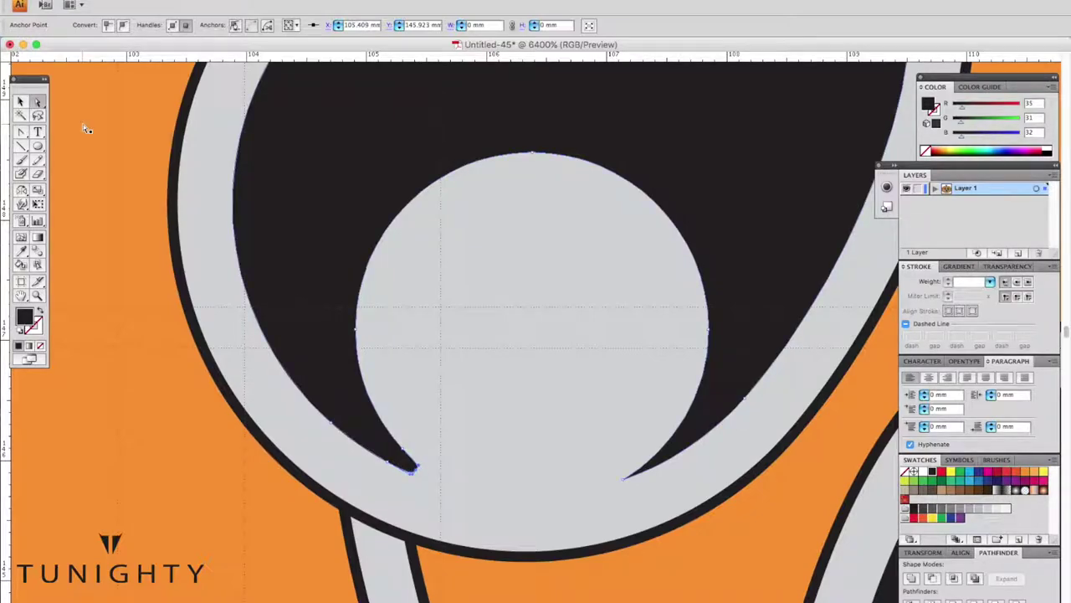
pyautogui.press('+')
pyautogui.click(681, 449)
pyautogui.press('Return')
pyautogui.moveTo(625, 479); pyautogui.dragTo(652, 462)
pyautogui.moveTo(21, 131); pyautogui.dragTo(83, 175)
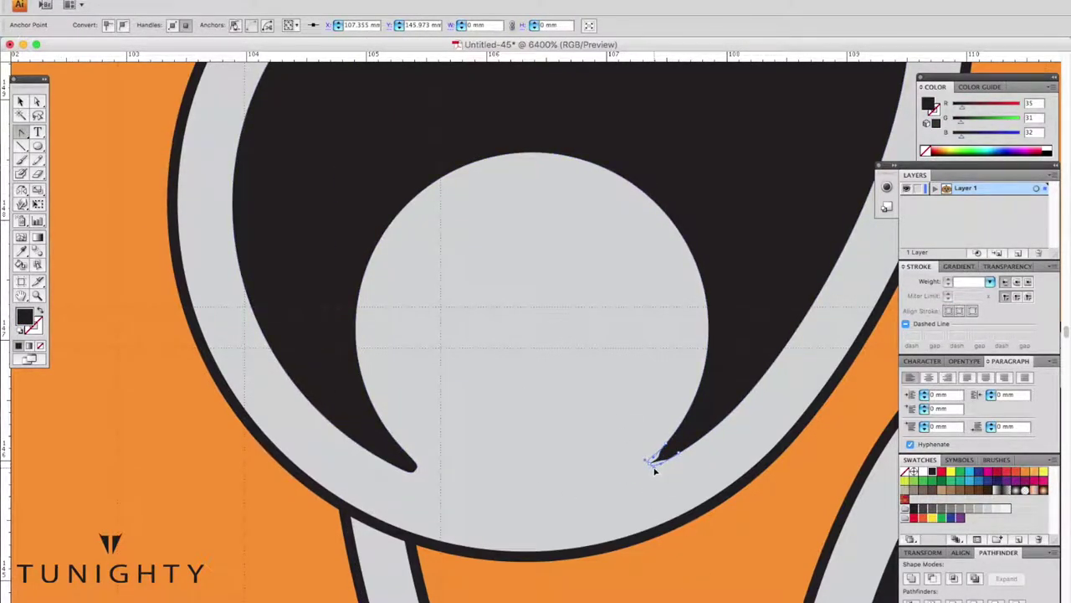
pyautogui.press('a')
pyautogui.hotkey('ctrl', '-')
pyautogui.hotkey('ctrl', '-')
pyautogui.hotkey('ctrl', '-')
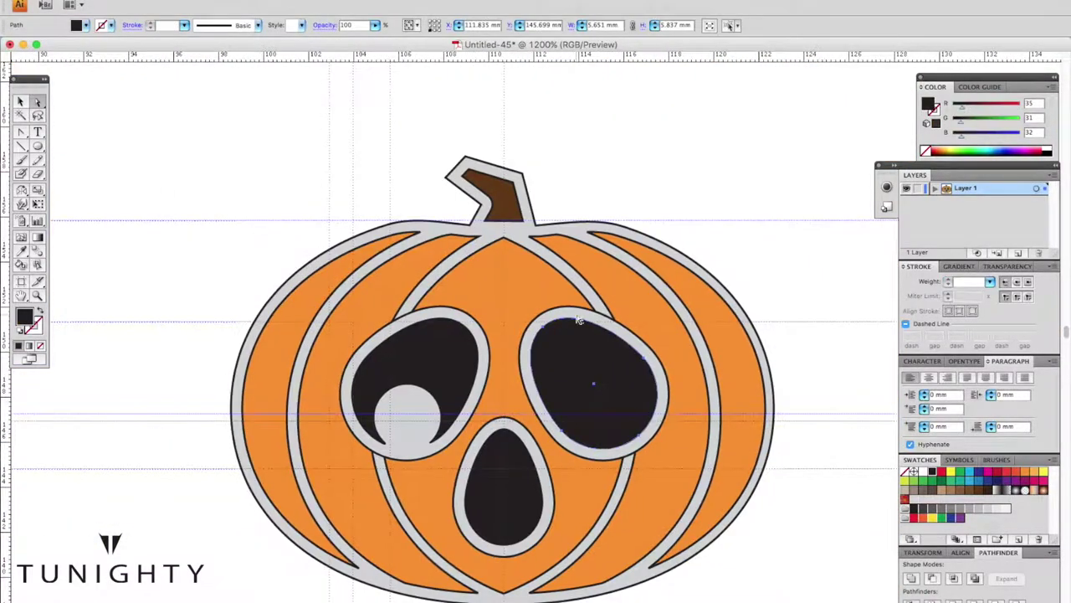
pyautogui.click(412, 416)
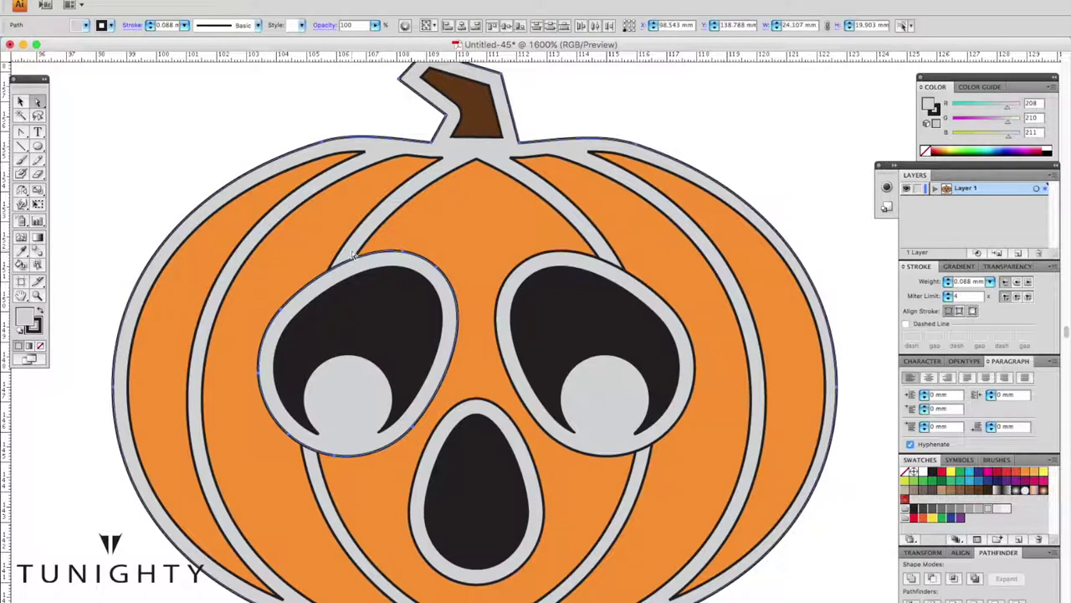
# Step: Try subtracting the front shape from an orange segment, then undo it
pyautogui.click(291, 270)
pyautogui.click(933, 577)
pyautogui.hotkey('ctrl', 'z')
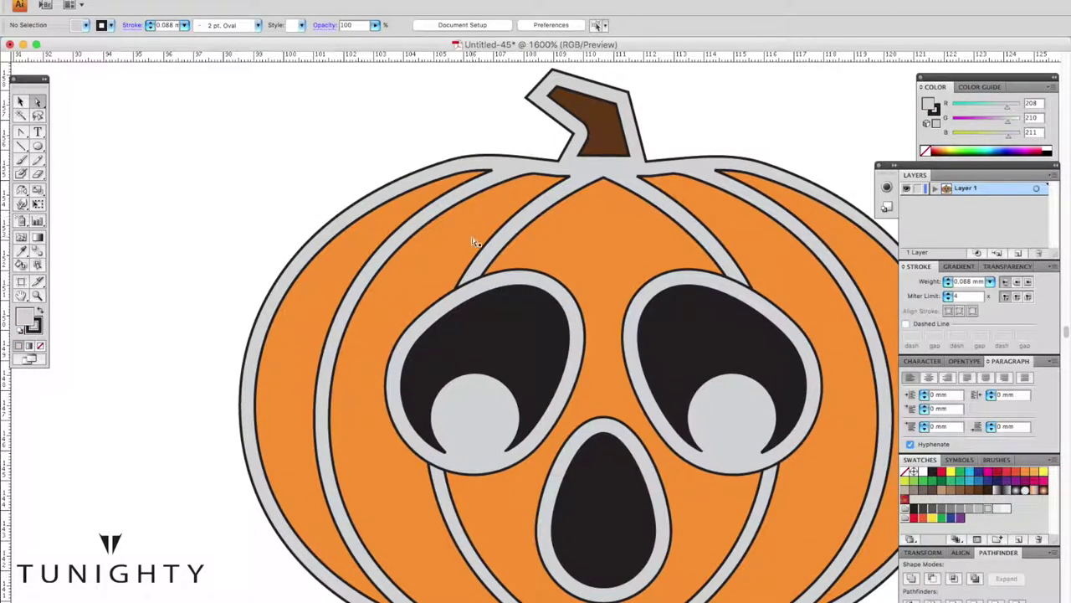
pyautogui.click(529, 254)
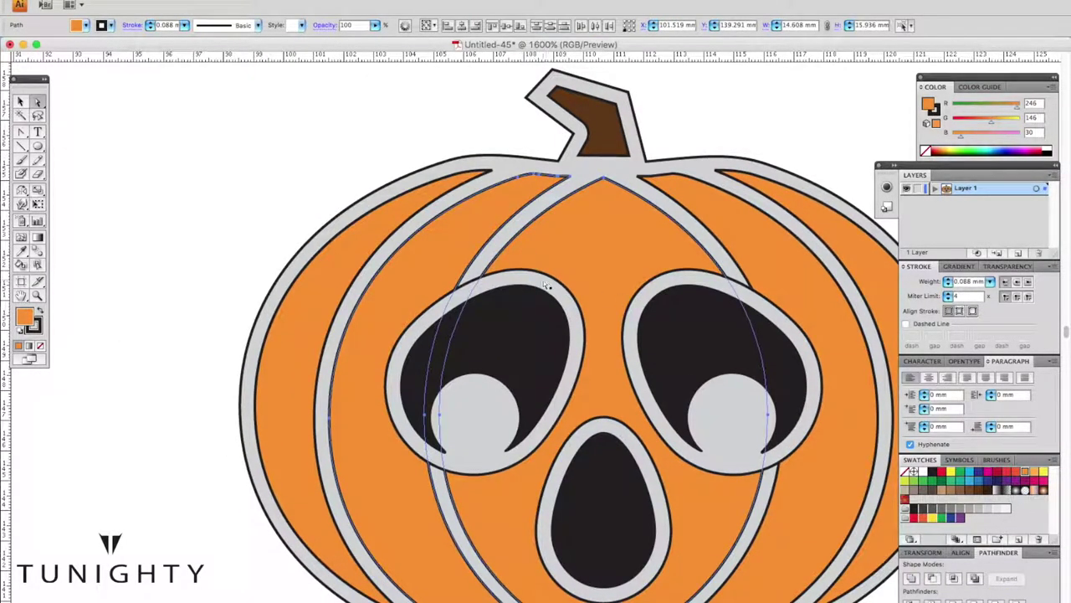
pyautogui.hotkey('ctrl', 'shift', 'a')
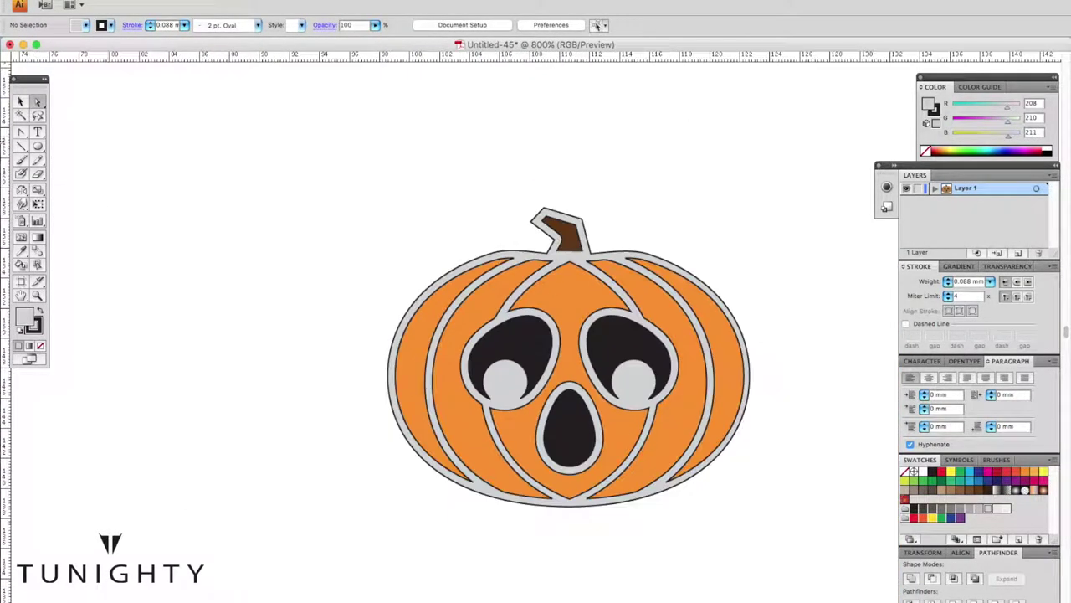
# Step: Draw a diagonal line across the face and nudge its right end down
pyautogui.click(21, 131)
pyautogui.click(753, 323)
pyautogui.click(362, 394)
pyautogui.press('a')
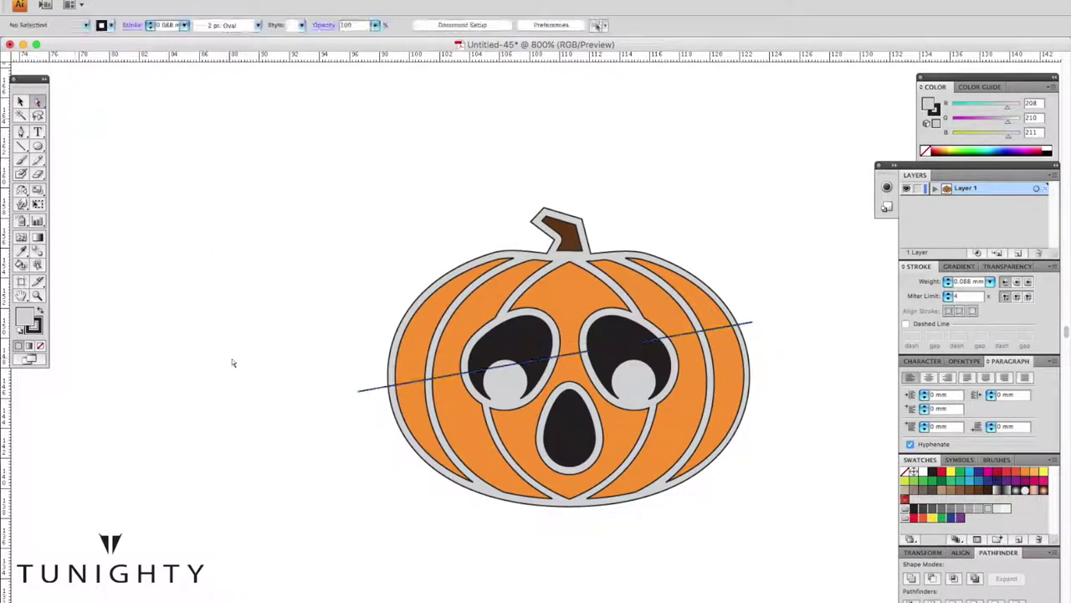
pyautogui.moveTo(753, 323); pyautogui.dragTo(755, 329)
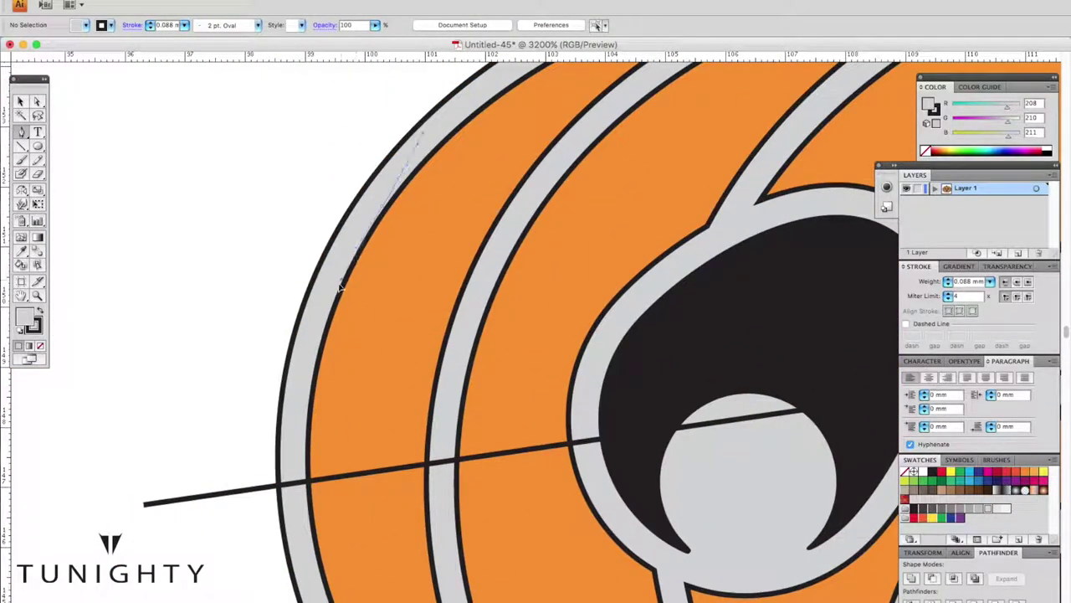
# Step: Draw a closed curved highlight along the left rib and reshape its anchors
pyautogui.moveTo(343, 474)
pyautogui.mouseDown()
pyautogui.moveTo(387, 475)
pyautogui.moveTo(405, 493)
pyautogui.mouseUp()
pyautogui.click(467, 282)
pyautogui.press('a')
pyautogui.moveTo(422, 464)
pyautogui.mouseDown()
pyautogui.moveTo(389, 471)
pyautogui.moveTo(348, 370)
pyautogui.mouseUp()
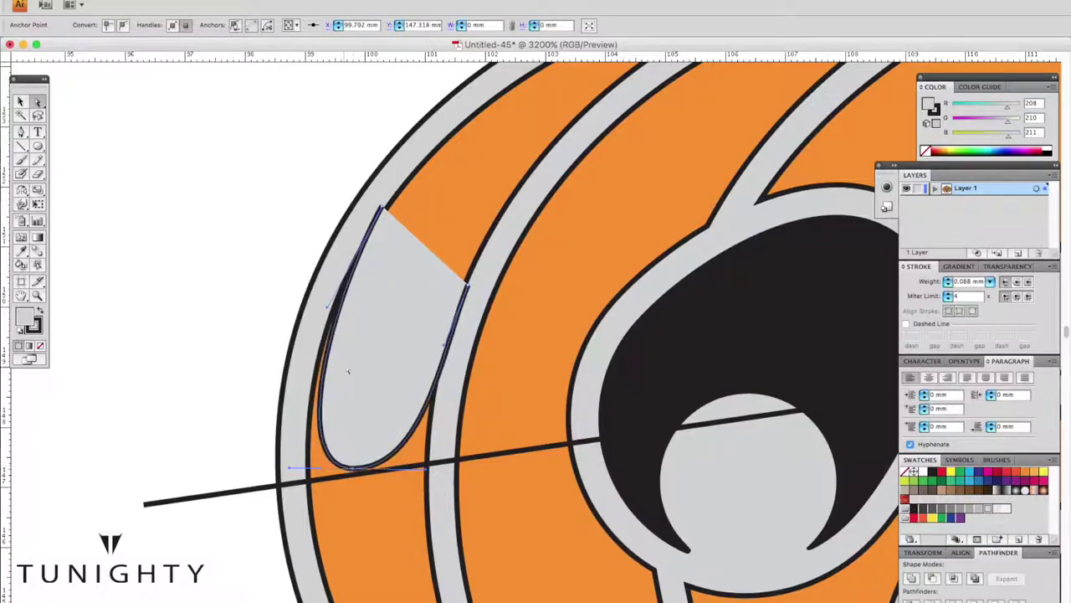
pyautogui.moveTo(363, 266); pyautogui.dragTo(338, 282)
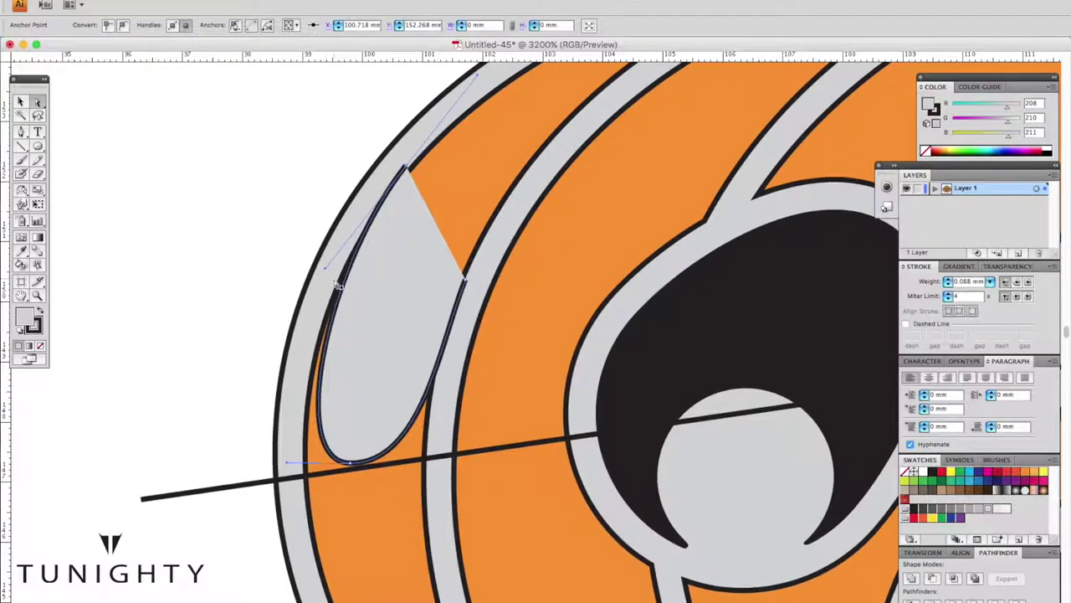
pyautogui.click(360, 468)
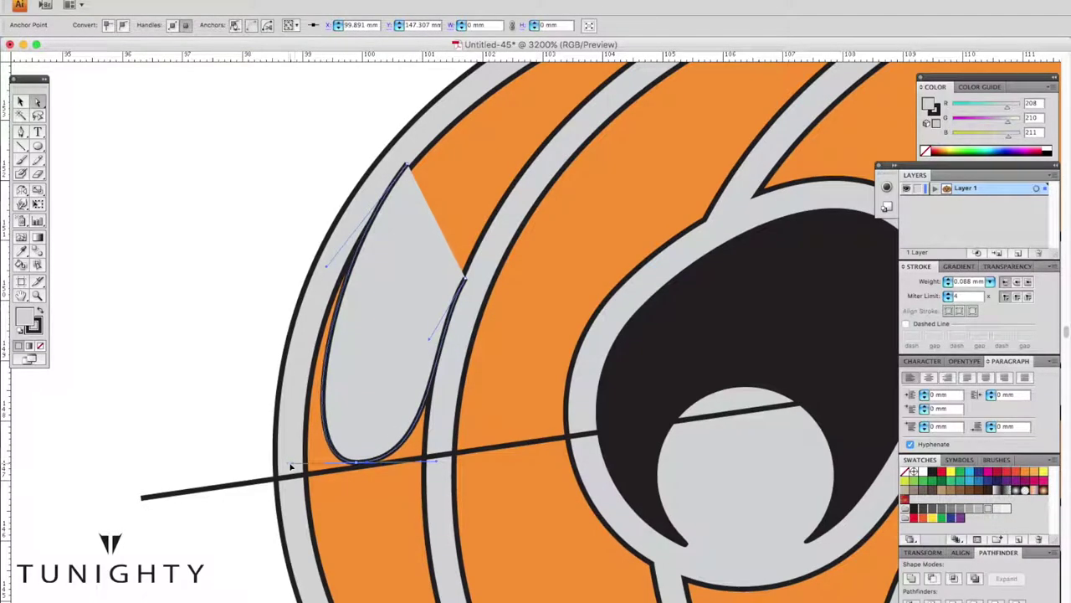
pyautogui.press('super+shift+a')
pyautogui.hscroll(2, 306, 377)
pyautogui.scroll(1, 306, 377)
# Step: Draw a second curved highlight along the next rib toward the eye
pyautogui.click(158, 545)
pyautogui.press('p')
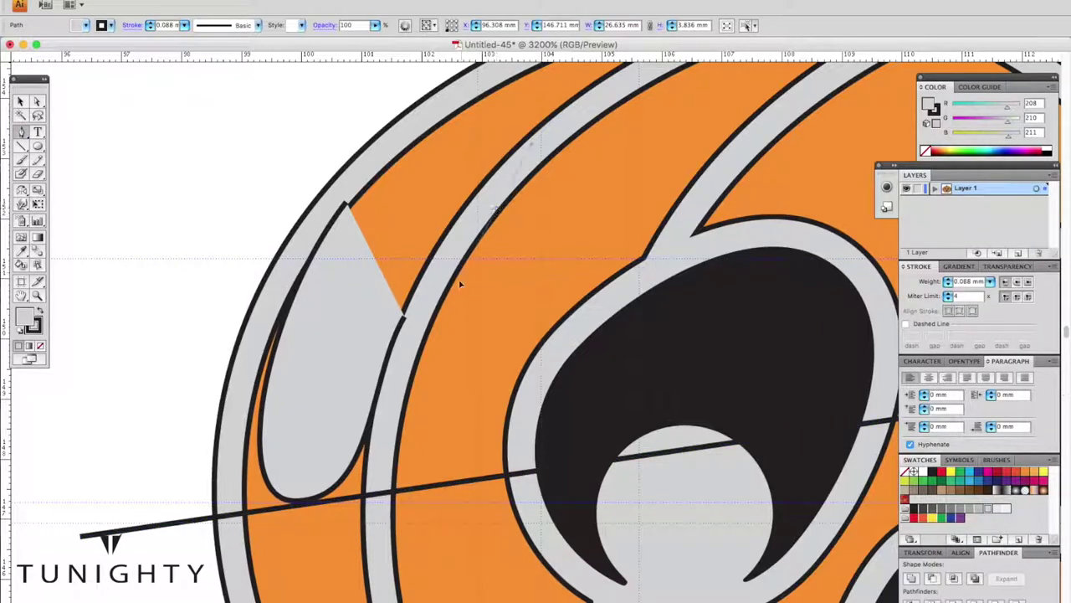
pyautogui.press('super+z')
pyautogui.moveTo(471, 501); pyautogui.dragTo(499, 499)
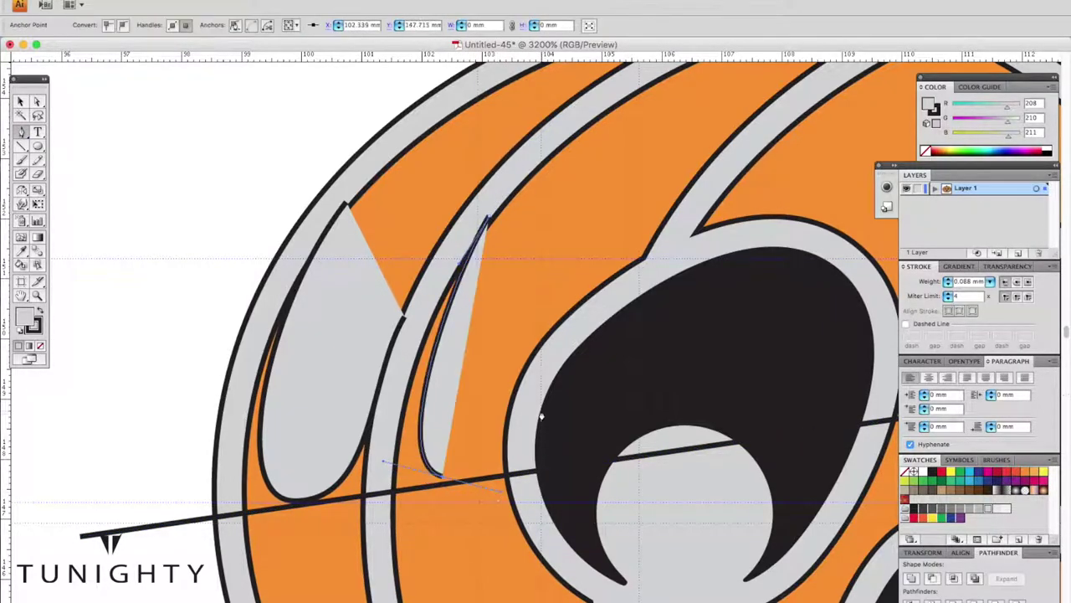
pyautogui.moveTo(817, 268); pyautogui.dragTo(837, 237)
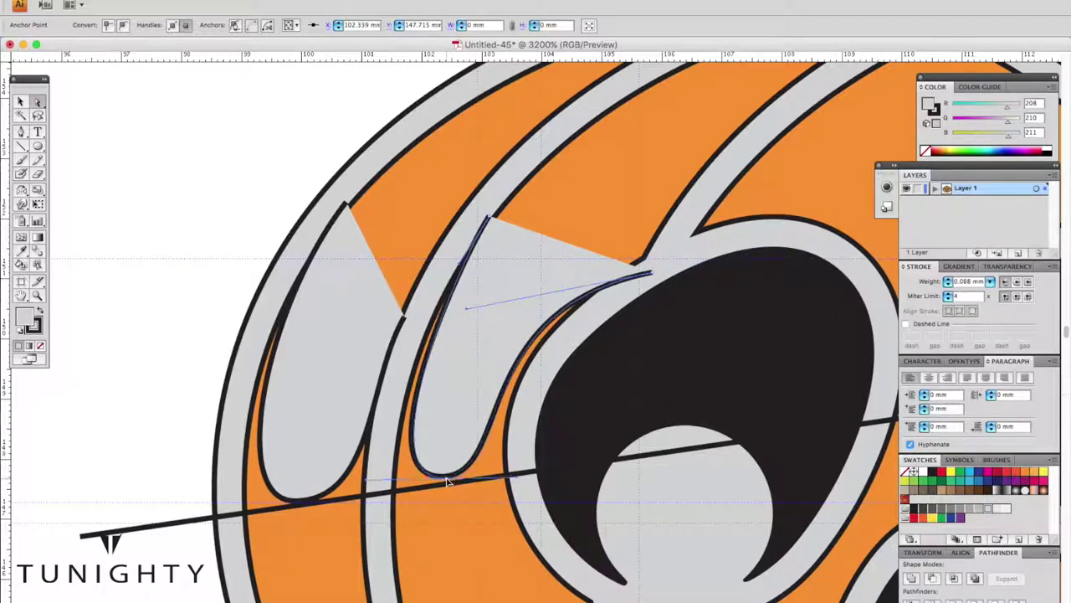
pyautogui.press('super+shift+a')
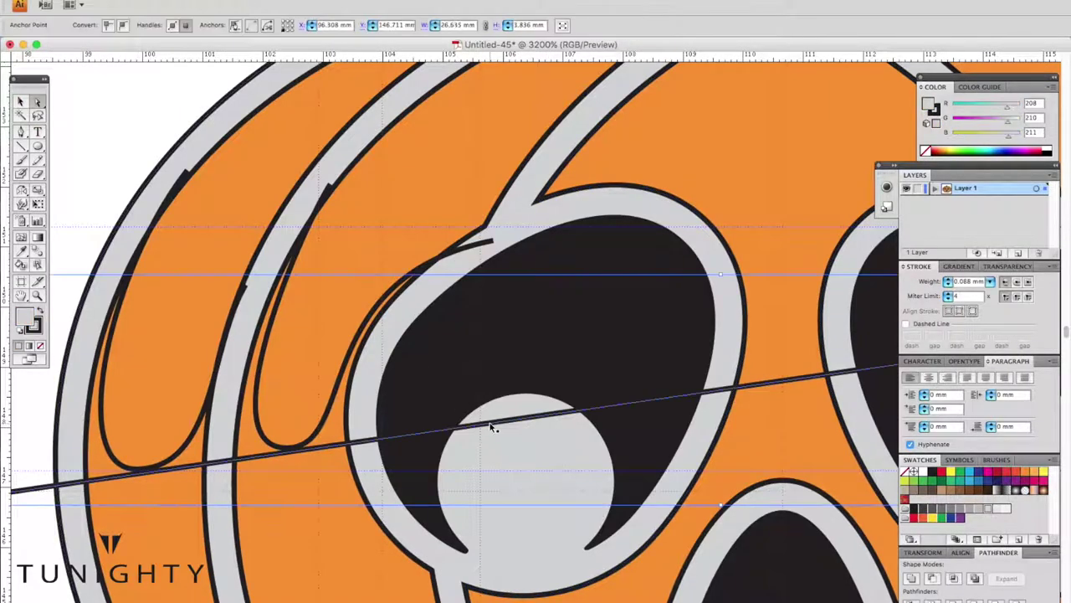
# Step: Draw a highlight path covering most of the left eye and smooth its curves
pyautogui.click(357, 382)
pyautogui.moveTo(426, 432); pyautogui.dragTo(428, 435)
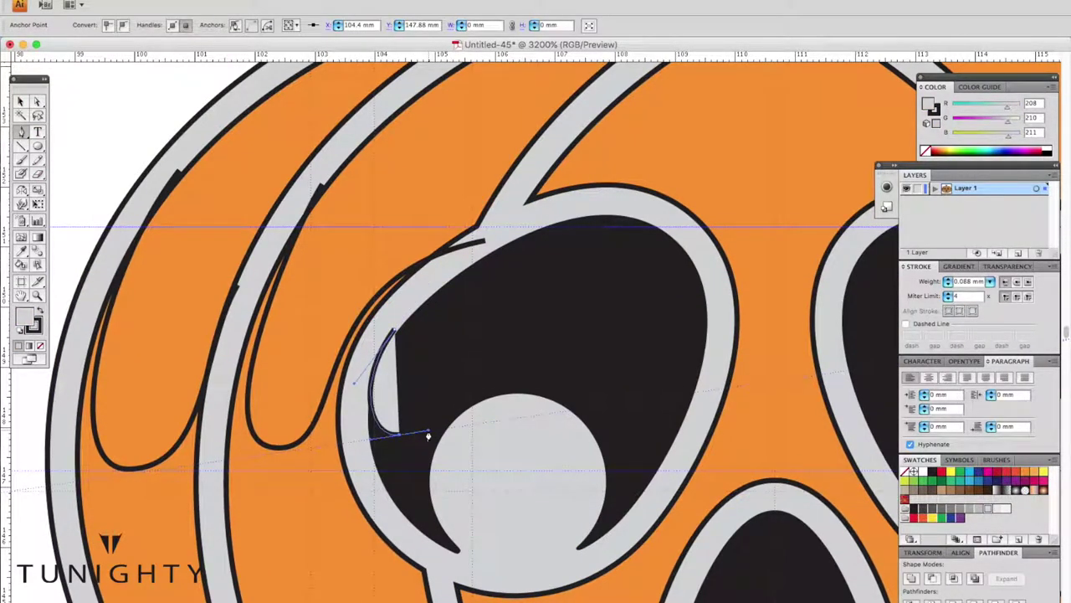
pyautogui.scroll(-2, 427, 435)
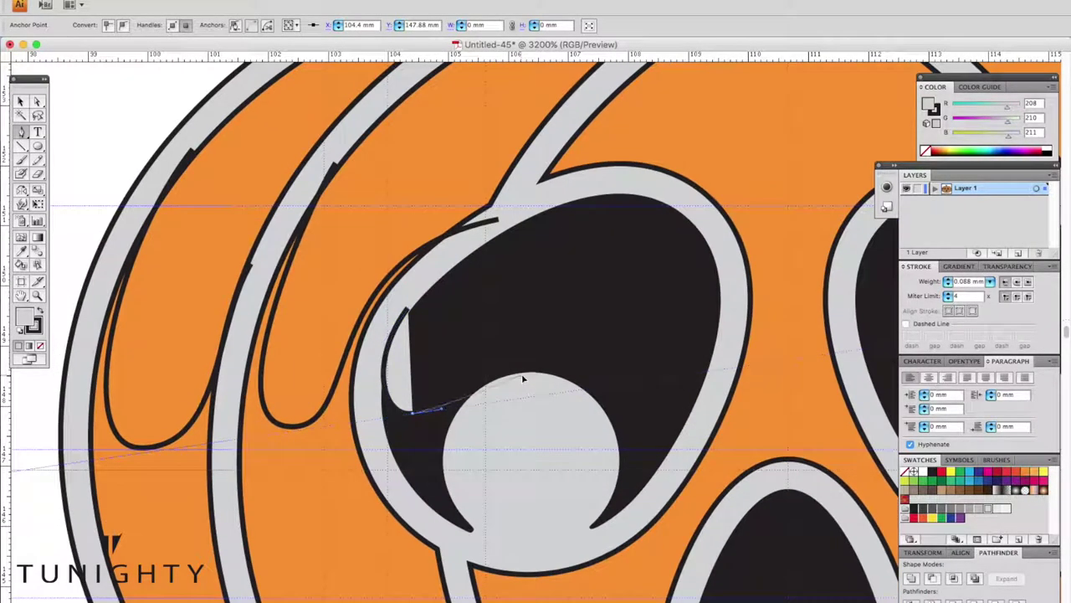
pyautogui.press('a')
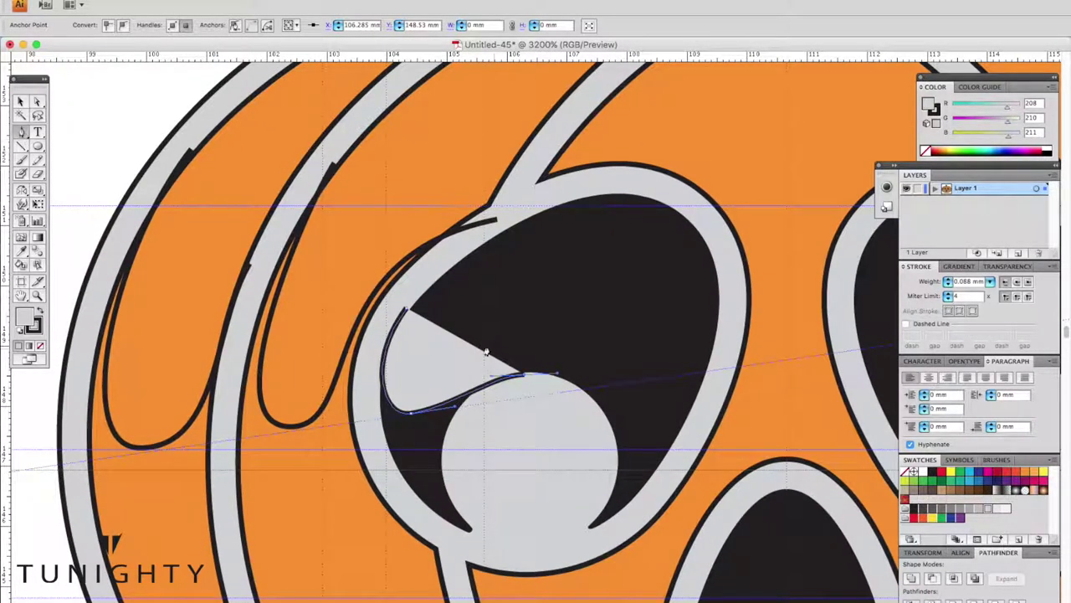
pyautogui.moveTo(657, 383); pyautogui.dragTo(674, 371)
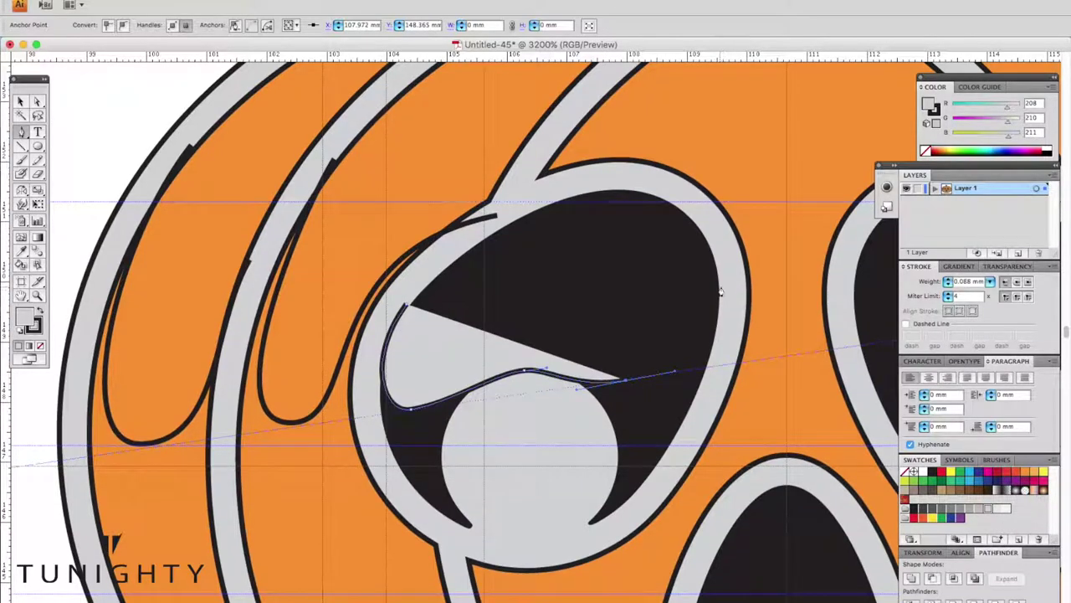
pyautogui.moveTo(657, 164); pyautogui.dragTo(659, 167)
pyautogui.moveTo(546, 373); pyautogui.dragTo(560, 369)
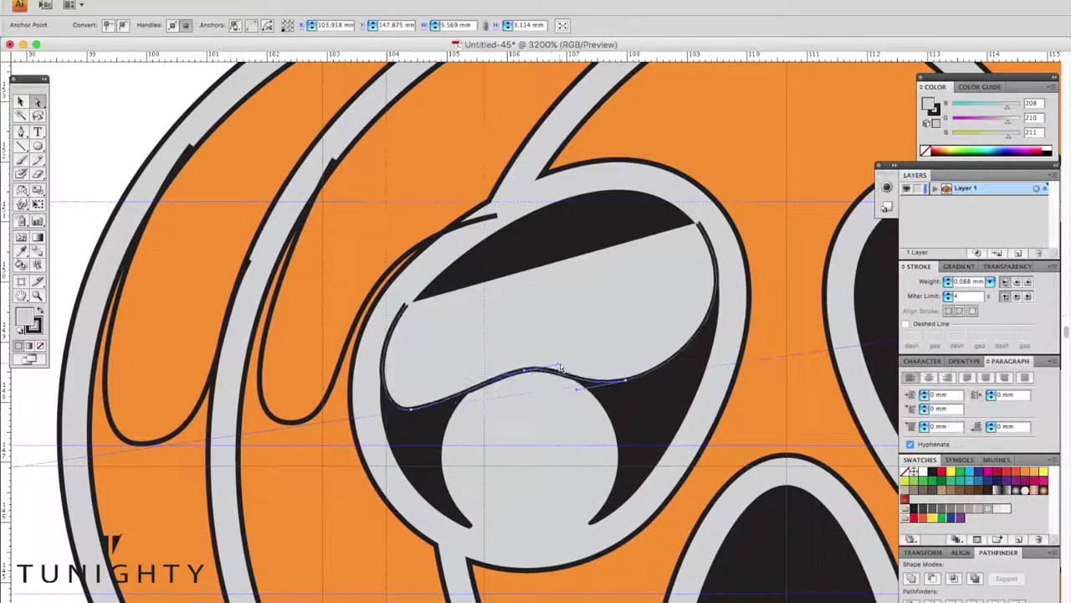
pyautogui.hscroll(5, 536, 351)
pyautogui.moveTo(586, 324); pyautogui.dragTo(366, 331)
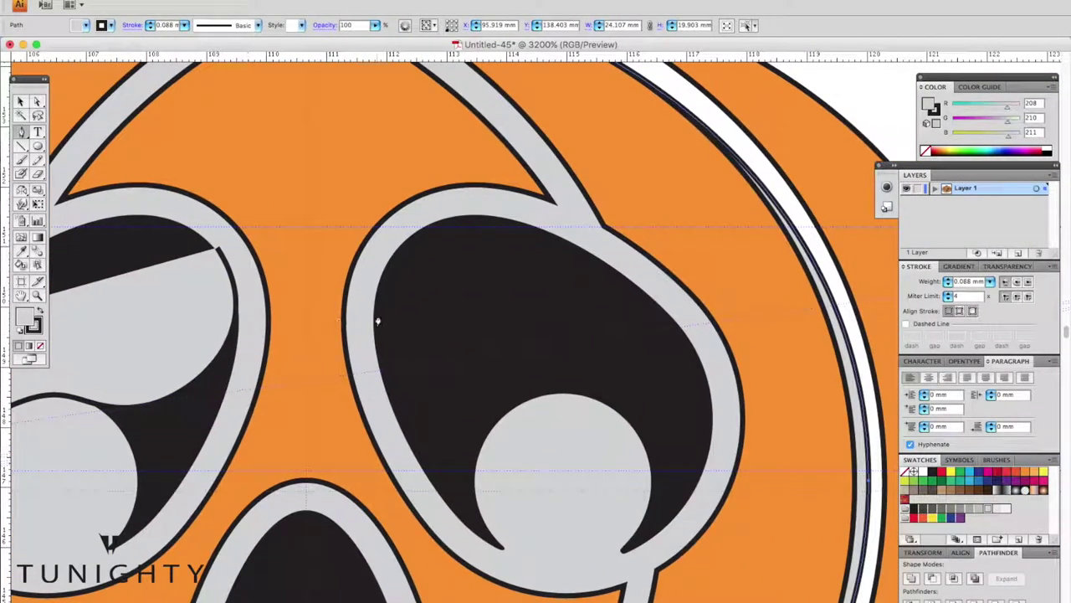
# Step: Draw a curved highlight shape inside the right eye
pyautogui.moveTo(435, 364); pyautogui.dragTo(506, 357)
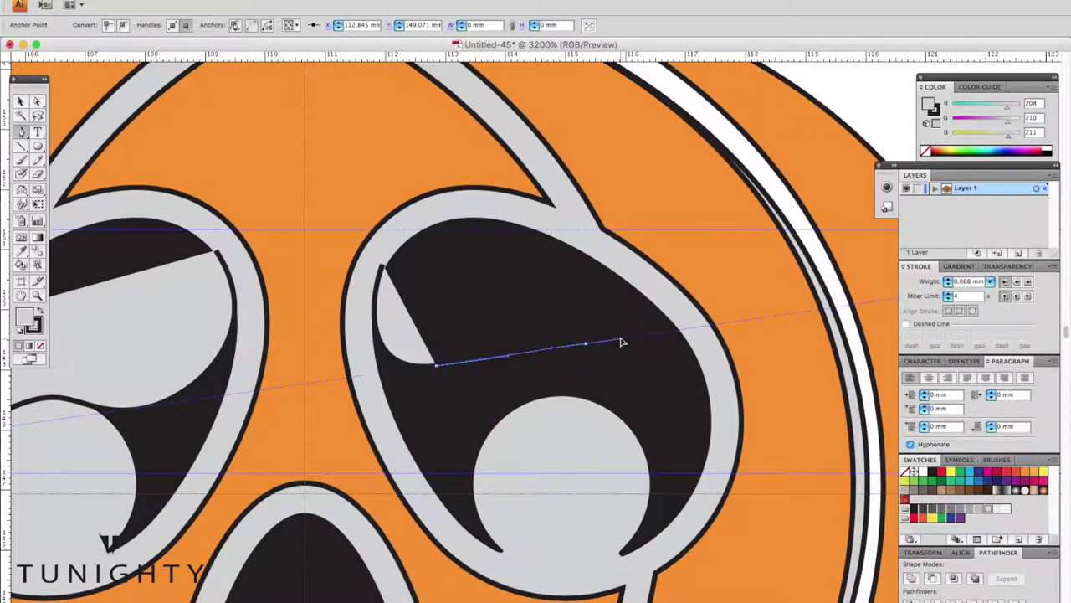
pyautogui.moveTo(590, 342); pyautogui.dragTo(634, 333)
pyautogui.moveTo(363, 258); pyautogui.dragTo(201, 308)
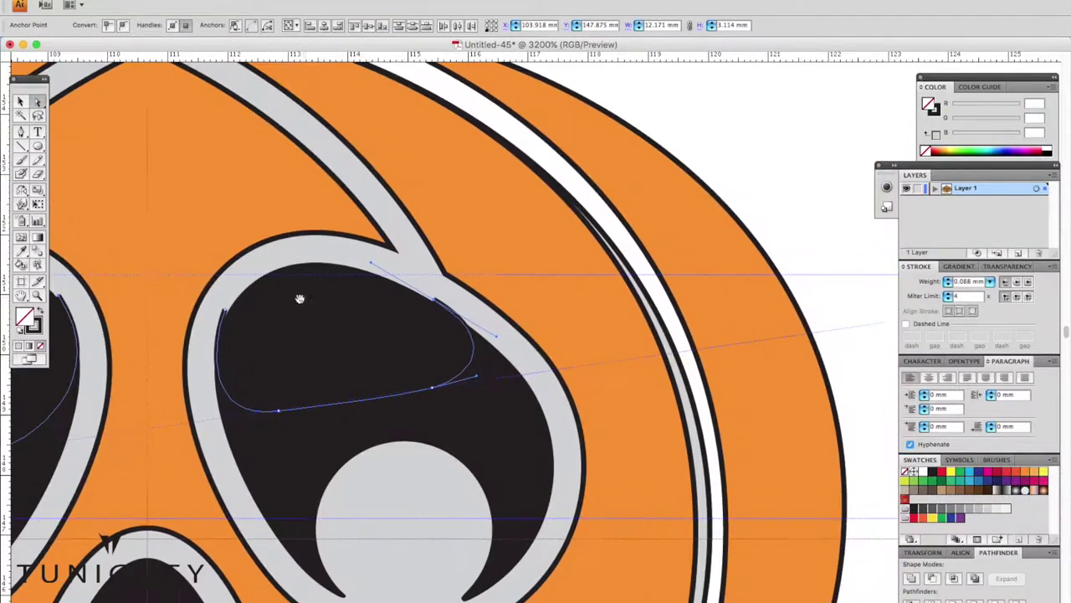
pyautogui.scroll(-1, 422, 268)
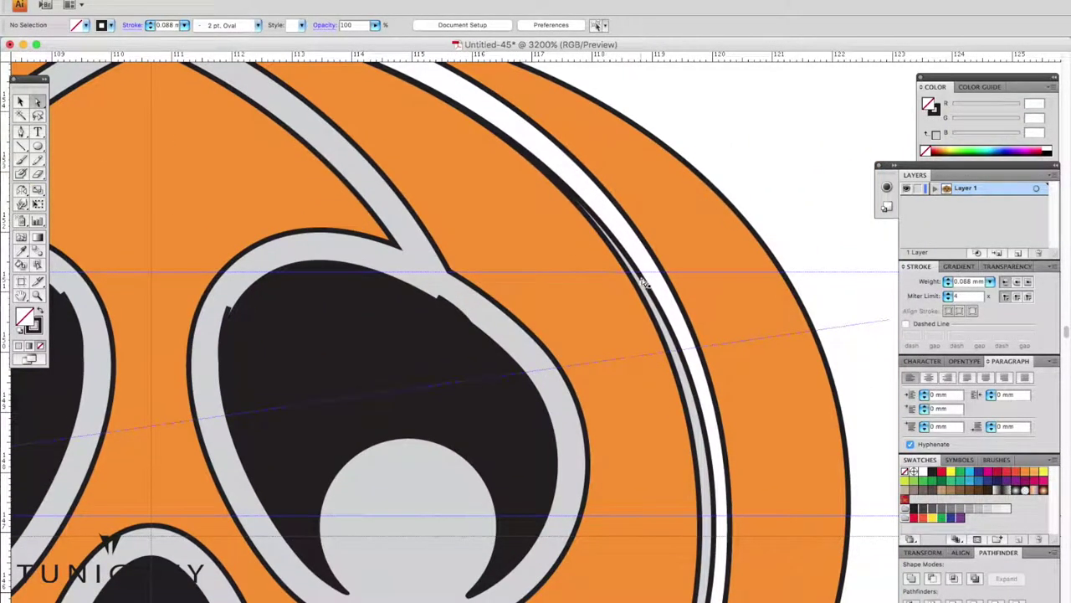
pyautogui.hscroll(-1, 249, 253)
pyautogui.hscroll(-3, 496, 304)
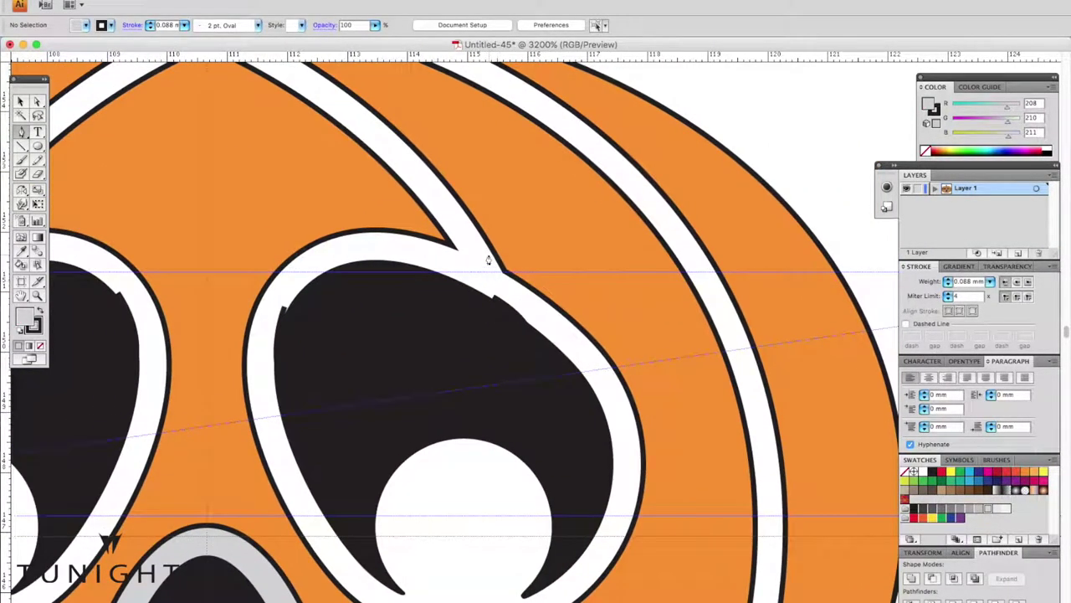
# Step: Draw a no-fill curved highlight along the right rib and refine its curve
pyautogui.moveTo(486, 278); pyautogui.dragTo(552, 303)
pyautogui.moveTo(648, 362); pyautogui.dragTo(685, 362)
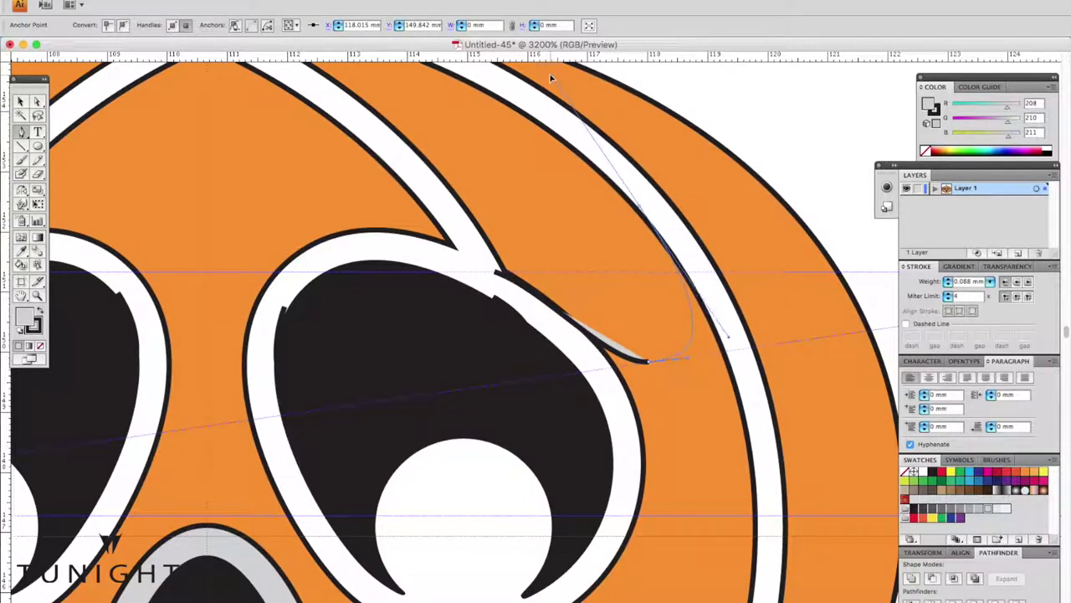
pyautogui.press('/')
pyautogui.scroll(5, 552, 77)
pyautogui.hscroll(8, 552, 78)
pyautogui.moveTo(577, 457); pyautogui.dragTo(619, 452)
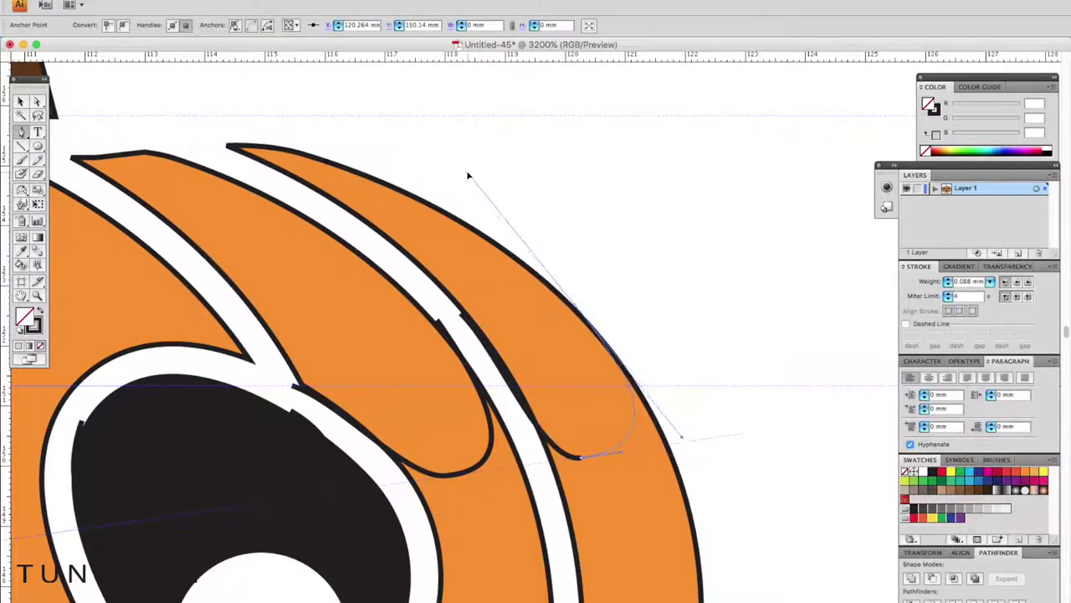
pyautogui.press('a')
pyautogui.moveTo(586, 454); pyautogui.dragTo(628, 456)
pyautogui.hotkey('ctrl', 'shift', 'a')
pyautogui.hotkey('ctrl', '-')
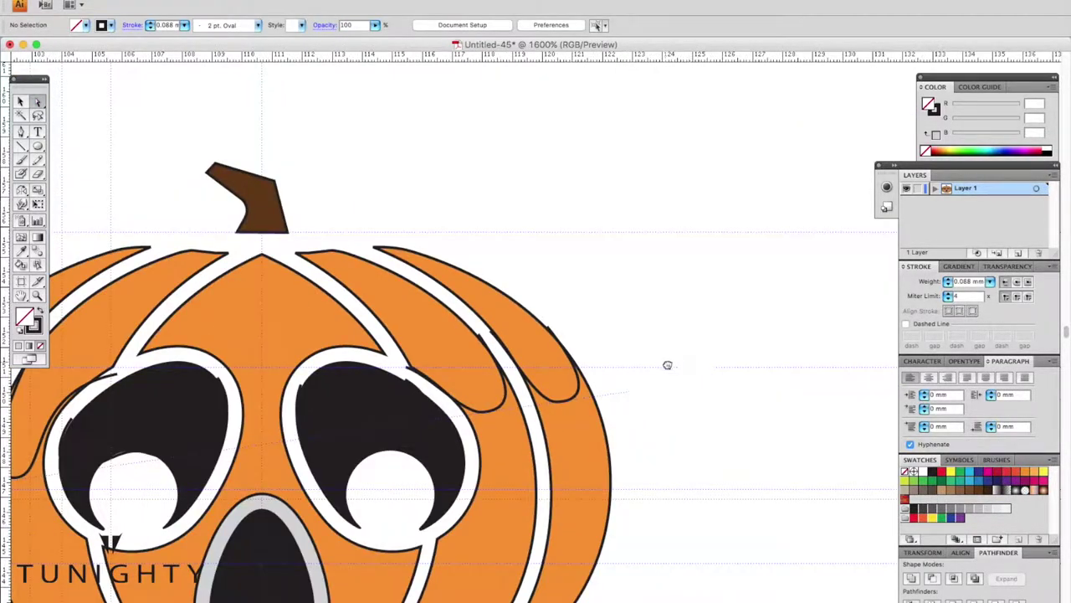
pyautogui.moveTo(666, 360); pyautogui.dragTo(785, 393)
pyautogui.hotkey('ctrl', 'z')
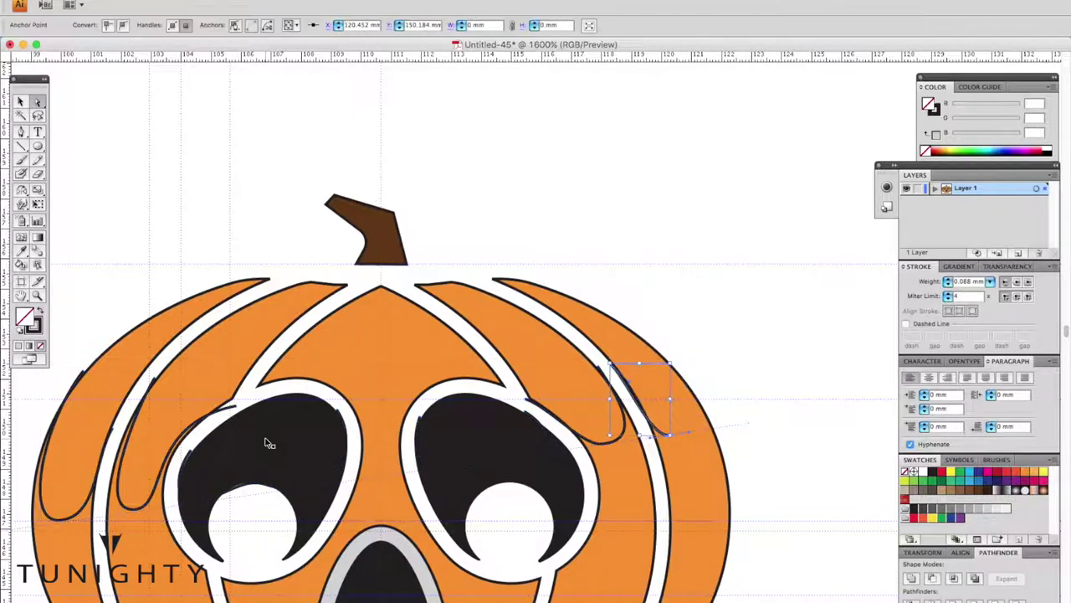
# Step: Restore the silver rims and send the left-eye highlight behind the black eye
pyautogui.hotkey('ctrl', 'z')
pyautogui.hscroll(-5, 301, 419)
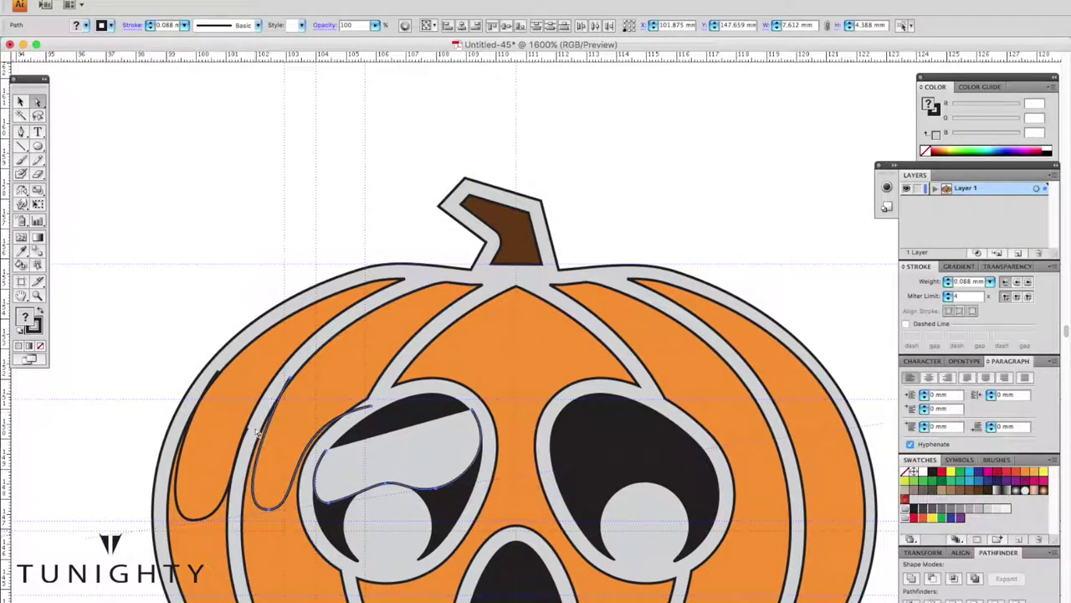
pyautogui.hotkey('ctrl', 'shift', '[')
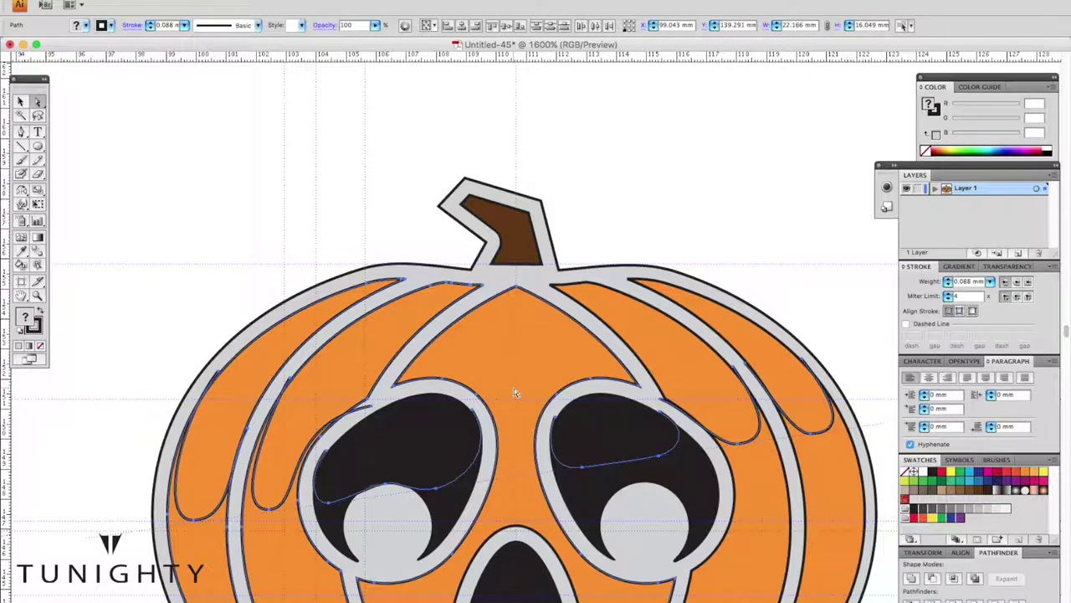
pyautogui.hscroll(-1, 391, 315)
pyautogui.hotkey('ctrl', 'g')
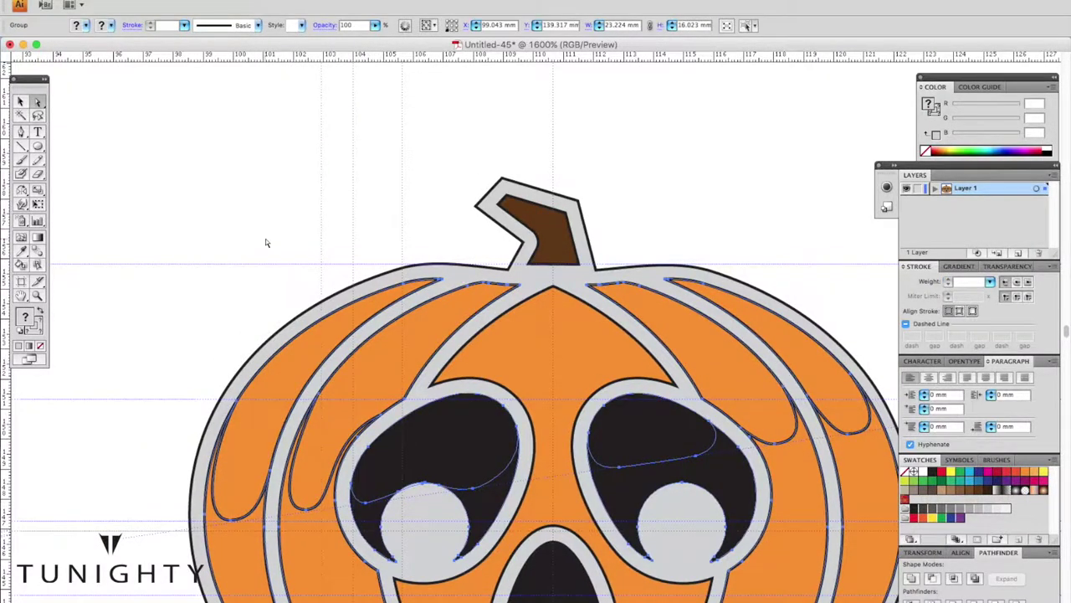
pyautogui.scroll(-3, 265, 243)
# Step: Give both left rib strips a white-to-orange gradient fading upward from the bottom
pyautogui.click(324, 265)
pyautogui.scroll(-2, 210, 203)
pyautogui.scroll(1, 189, 328)
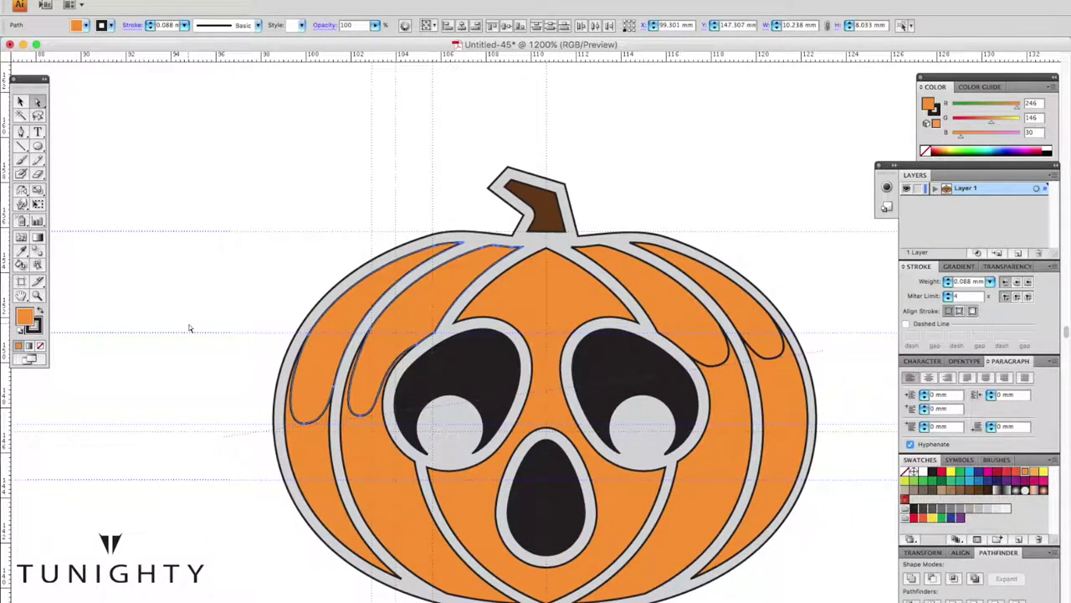
pyautogui.click(320, 374)
pyautogui.click(310, 429)
pyautogui.keyDown('shift'); pyautogui.click(360, 401); pyautogui.keyUp('shift')
pyautogui.click(996, 490)
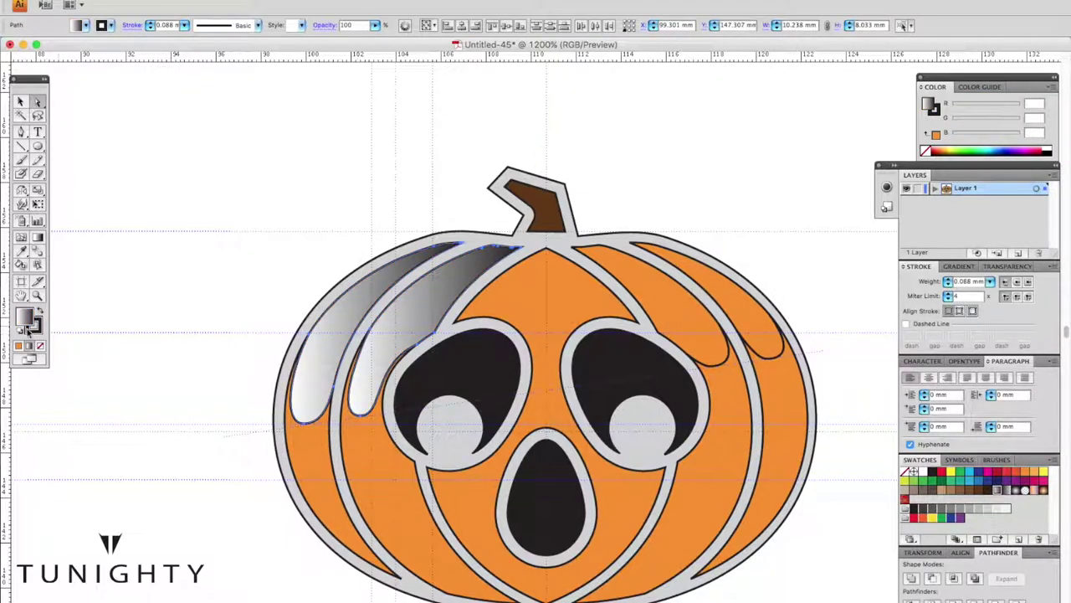
pyautogui.click(1045, 297)
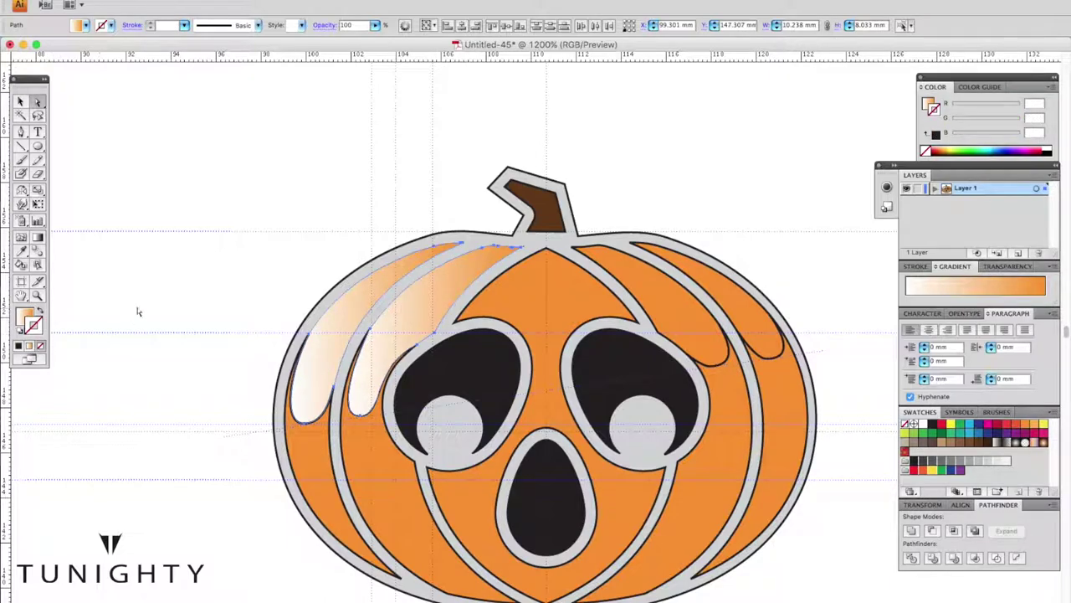
pyautogui.moveTo(369, 420); pyautogui.dragTo(390, 270)
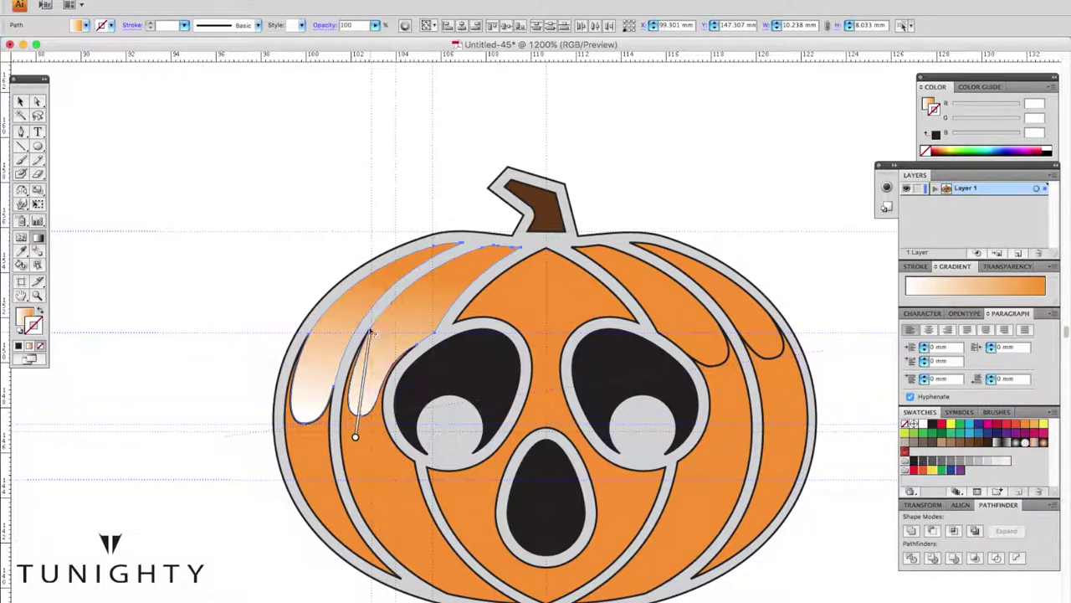
pyautogui.click(267, 399)
# Step: Fill the left-eye highlight with a white-to-black gradient
pyautogui.hscroll(3, 428, 379)
pyautogui.click(427, 379)
pyautogui.click(1004, 449)
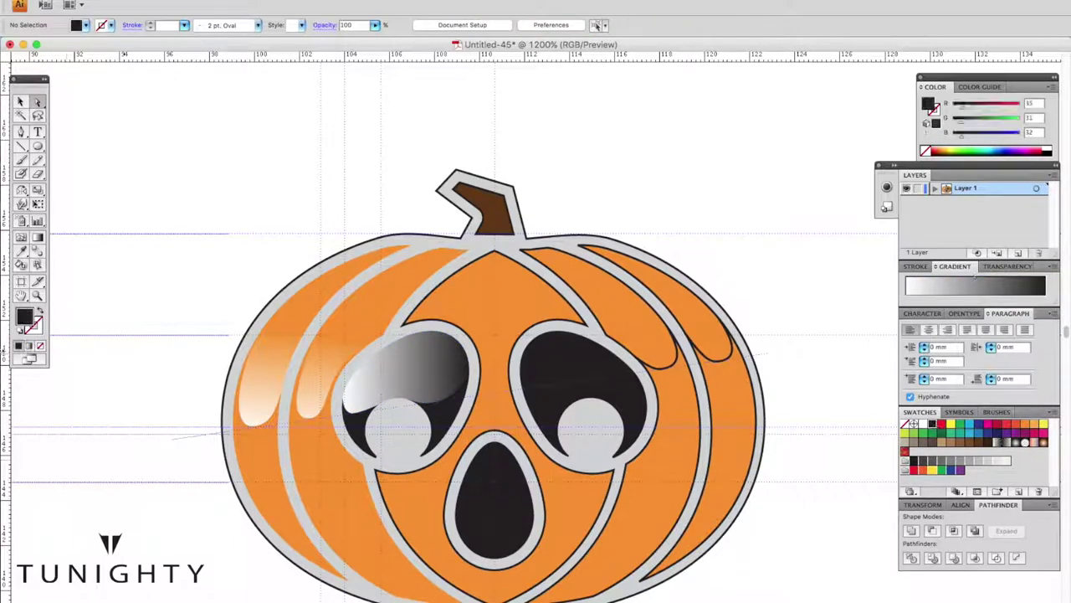
pyautogui.hotkey('ctrl', 'z')
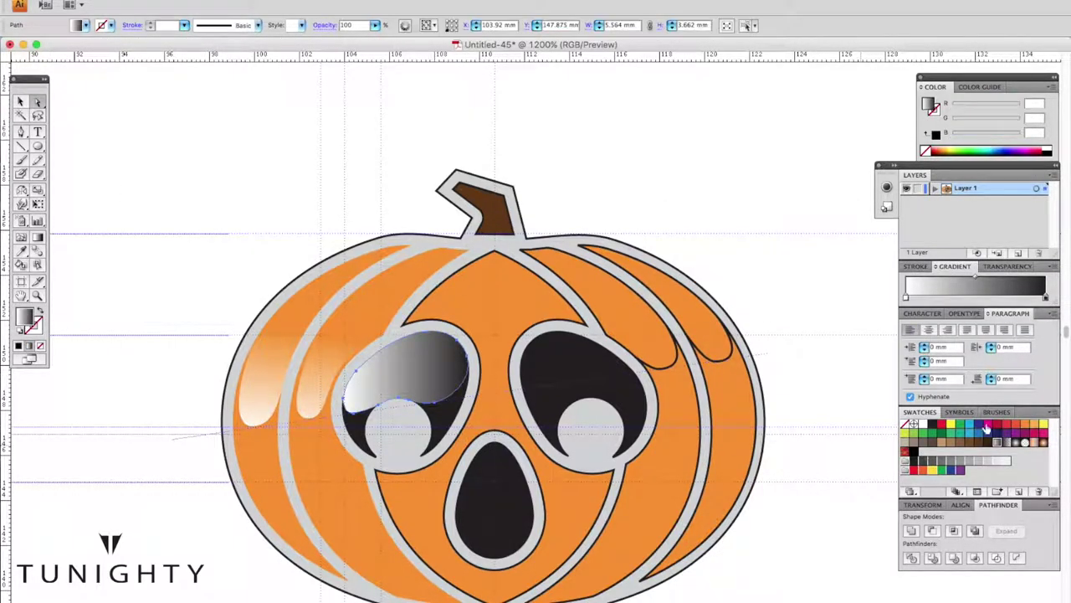
# Step: Set the gradient's dark stop to black and run vertical gradients over both eye highlights
pyautogui.click(914, 453)
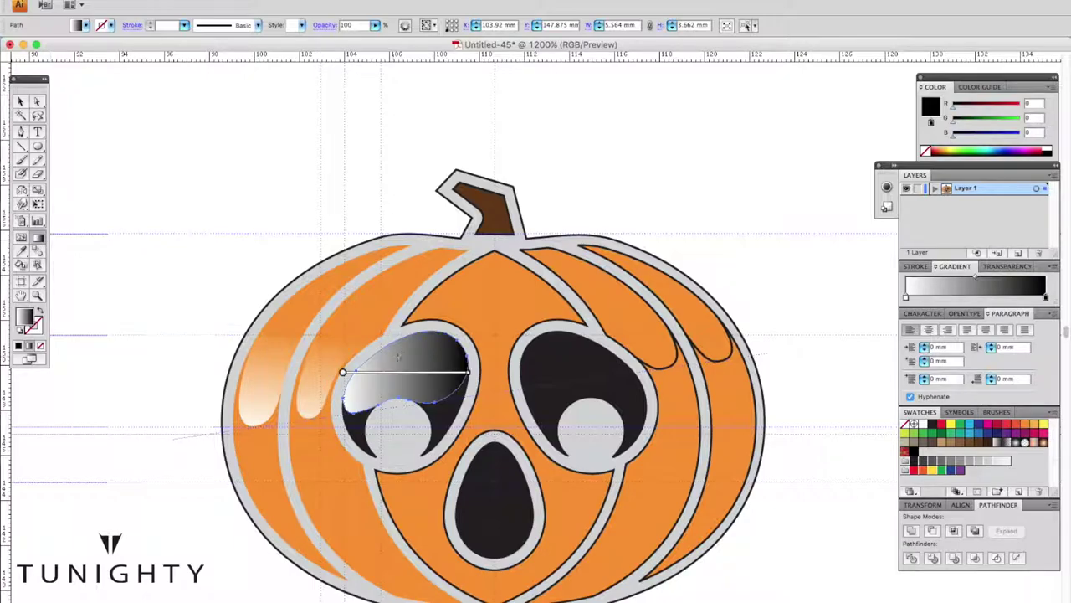
pyautogui.moveTo(403, 366); pyautogui.dragTo(415, 470)
pyautogui.click(553, 356)
pyautogui.press('g')
pyautogui.moveTo(565, 340); pyautogui.dragTo(580, 463)
# Step: Angle a diagonal downward gradient across the top-right lobe highlights
pyautogui.press('a')
pyautogui.click(653, 289)
pyautogui.press('g')
pyautogui.moveTo(668, 295); pyautogui.dragTo(702, 409)
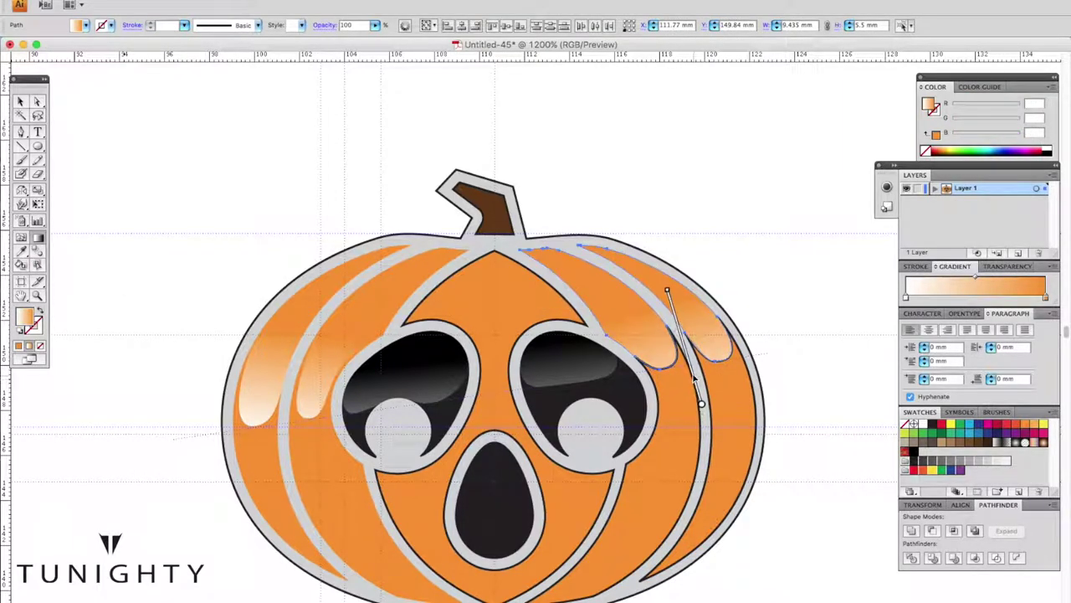
# Step: Check the left lobe and undo an accidental change to restore its orange fills
pyautogui.hotkey('ctrl', 'shift', 'a')
pyautogui.hotkey('ctrl', '-')
pyautogui.hotkey('ctrl', '-')
pyautogui.hotkey('ctrl', '-')
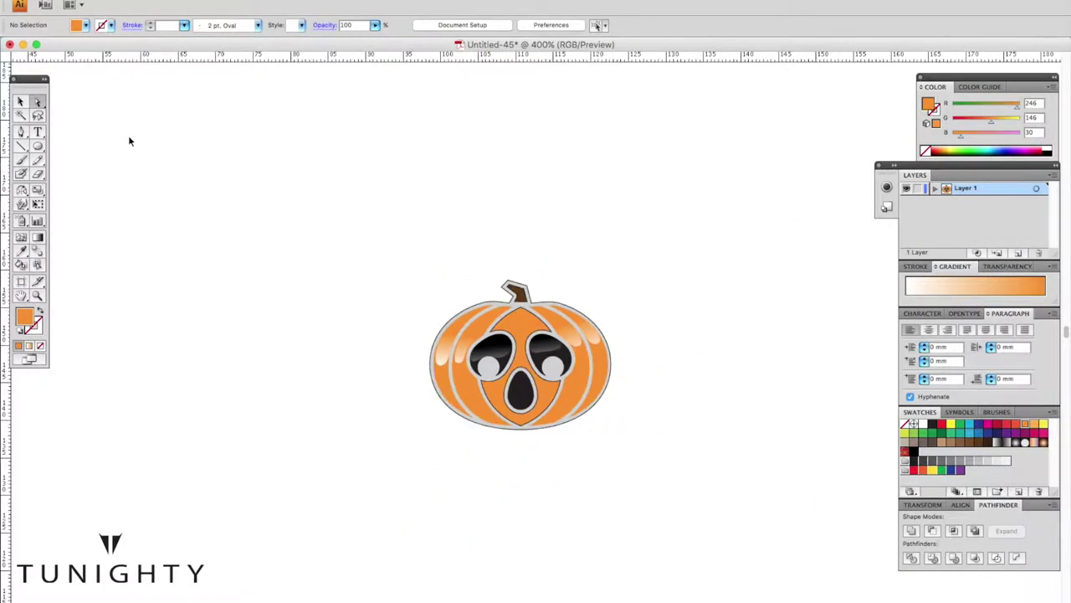
pyautogui.hotkey('ctrl', '+')
pyautogui.hotkey('ctrl', '+')
pyautogui.hotkey('ctrl', '+')
pyautogui.moveTo(129, 136); pyautogui.dragTo(273, 86)
pyautogui.click(382, 429)
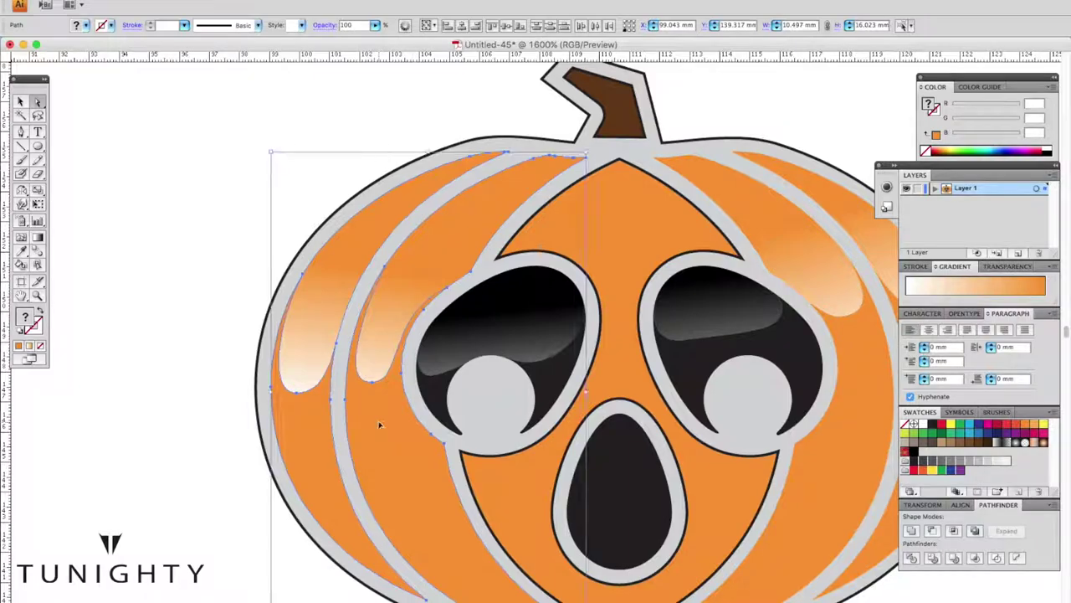
pyautogui.click(379, 426)
pyautogui.click(39, 345)
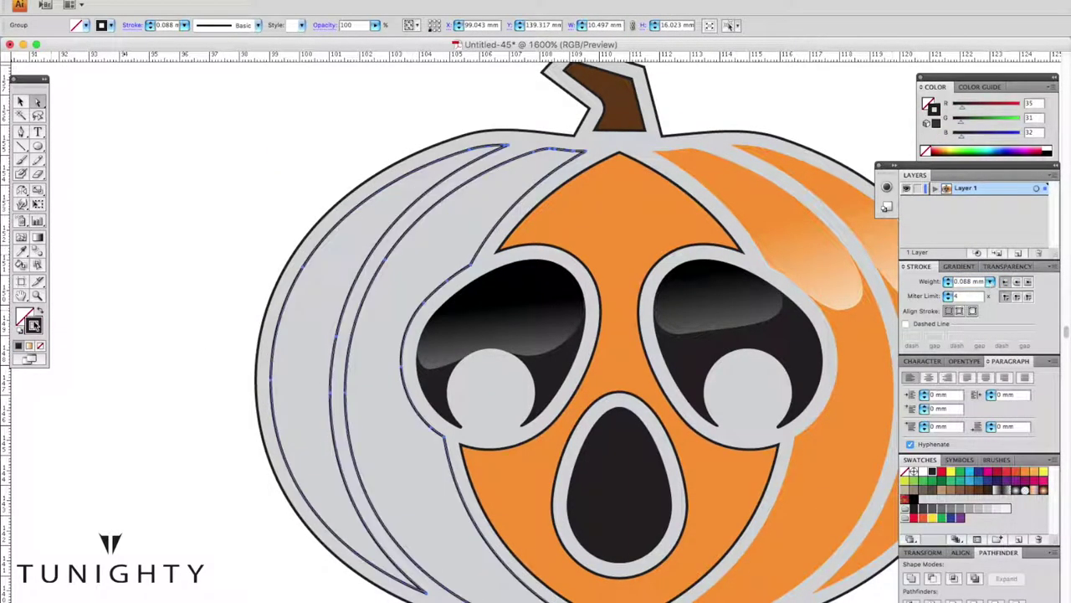
pyautogui.hotkey('ctrl', 'z')
pyautogui.hotkey('ctrl', 'z')
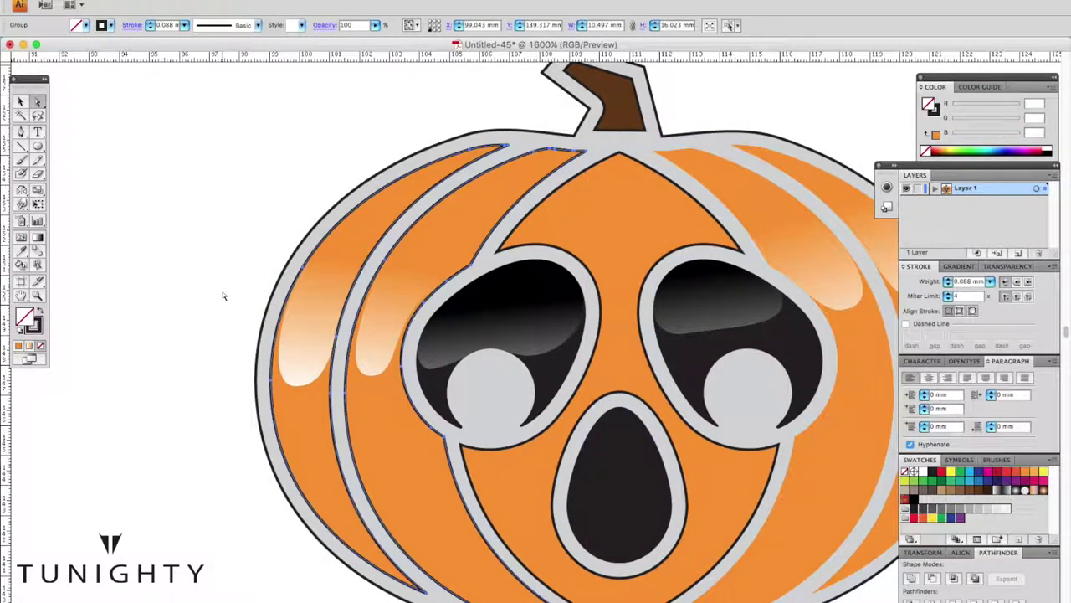
# Step: Inspect the glossy right lobe highlights, then deselect them
pyautogui.scroll(-1, 223, 291)
pyautogui.scroll(-1, 197, 263)
pyautogui.click(726, 310)
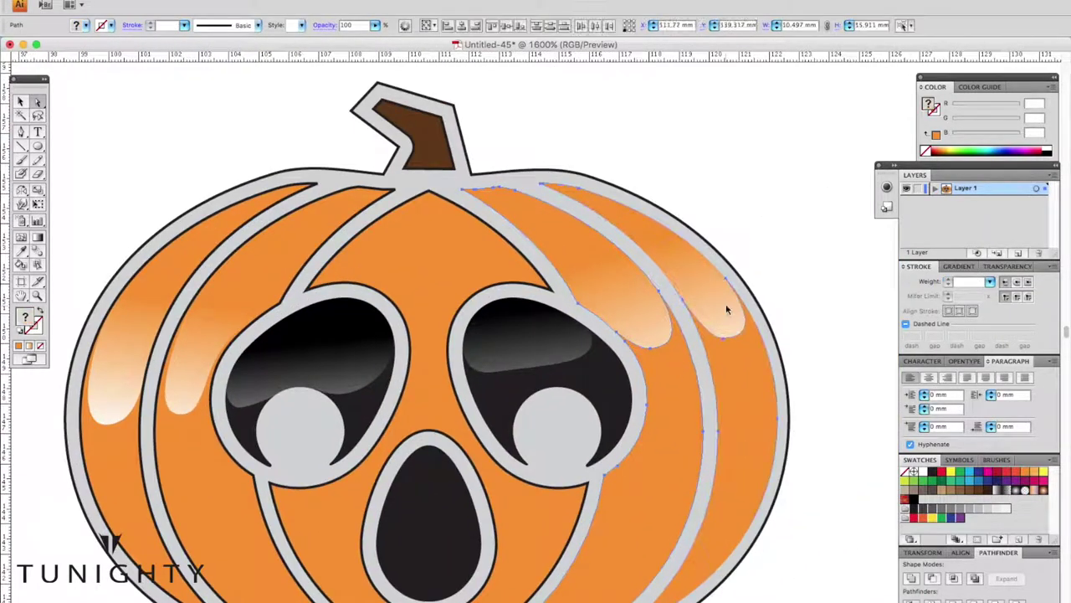
pyautogui.click(102, 120)
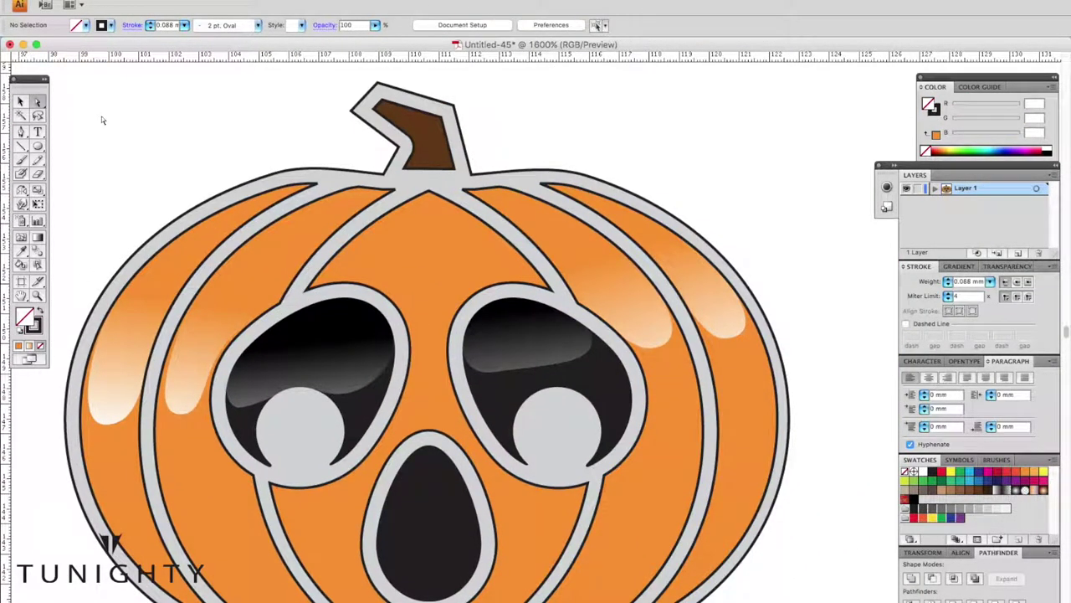
pyautogui.scroll(-1, 126, 134)
pyautogui.scroll(1, 151, 148)
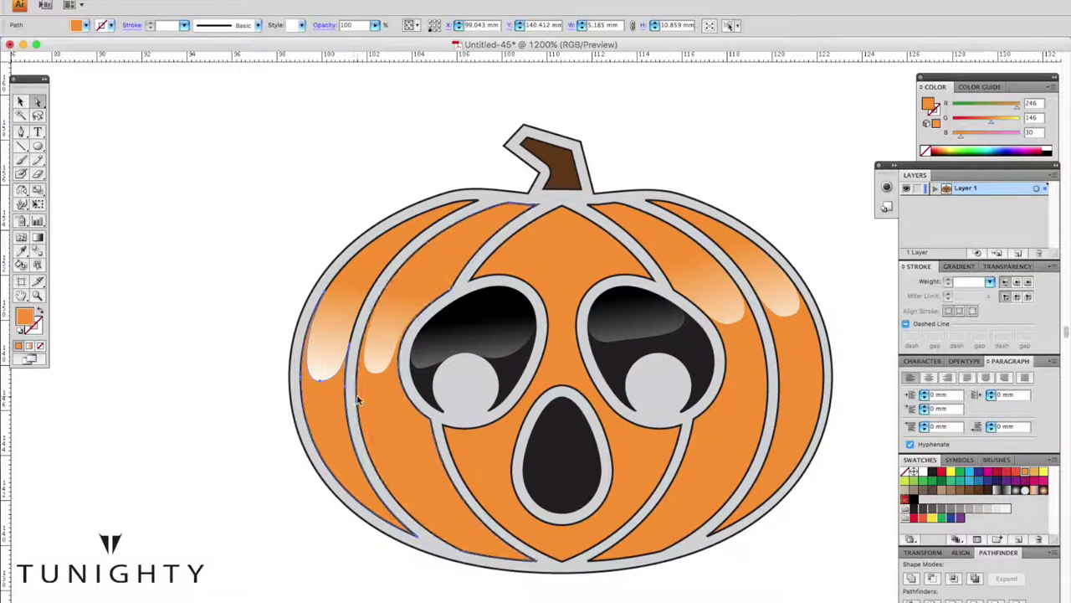
# Step: Set a copy of the lobe shapes aside and fill the left rib paths black at 60% opacity
pyautogui.click(361, 344)
pyautogui.moveTo(362, 344); pyautogui.dragTo(167, 291)
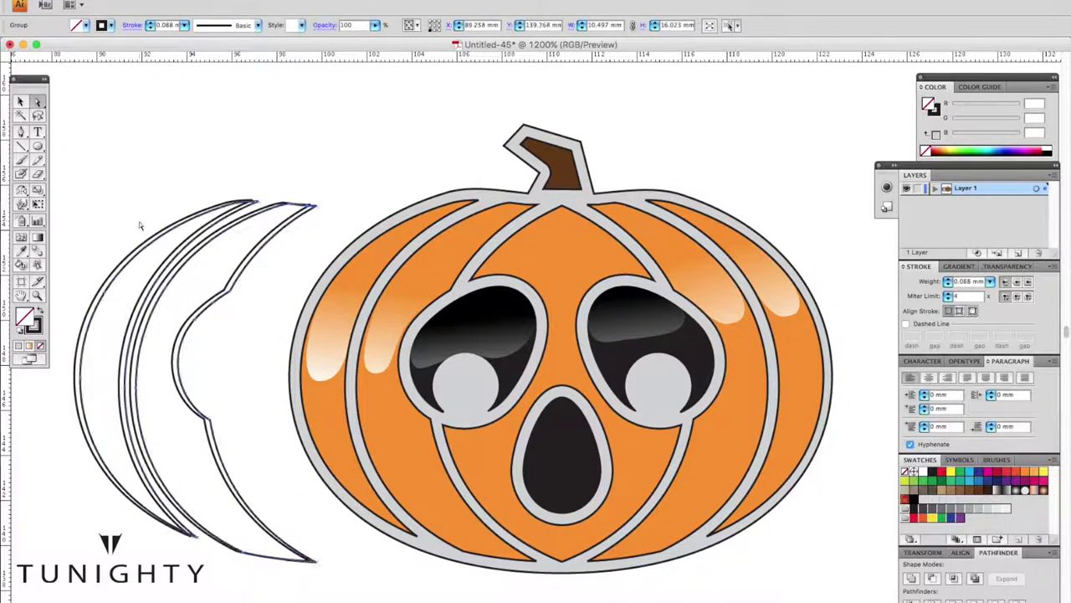
pyautogui.click(482, 249)
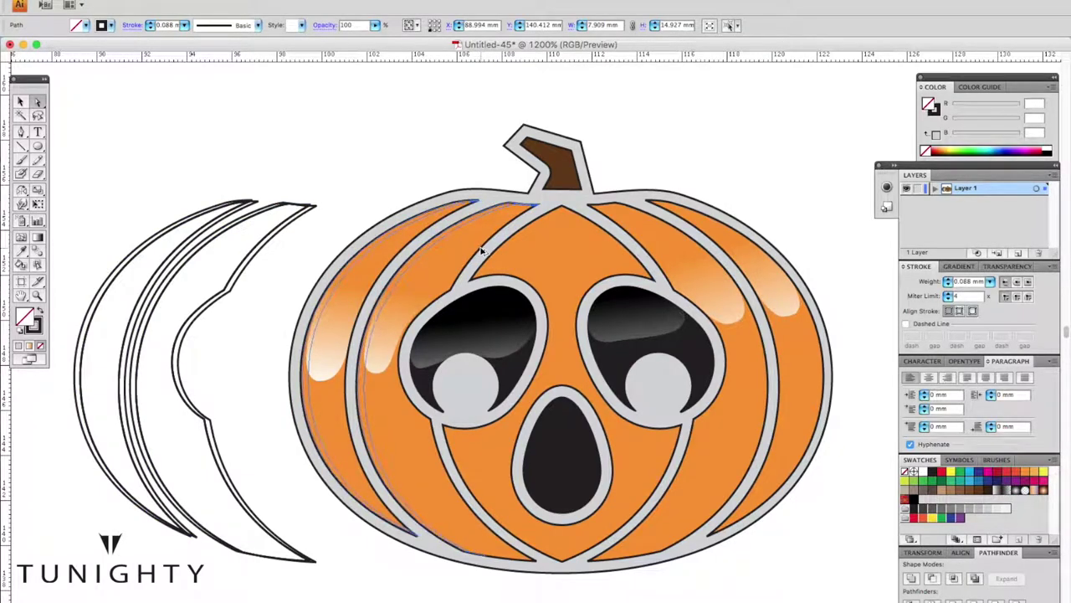
pyautogui.keyDown('shift'); pyautogui.click(442, 244); pyautogui.keyUp('shift')
pyautogui.click(934, 471)
pyautogui.click(1007, 266)
pyautogui.write('60')
pyautogui.press('Return')
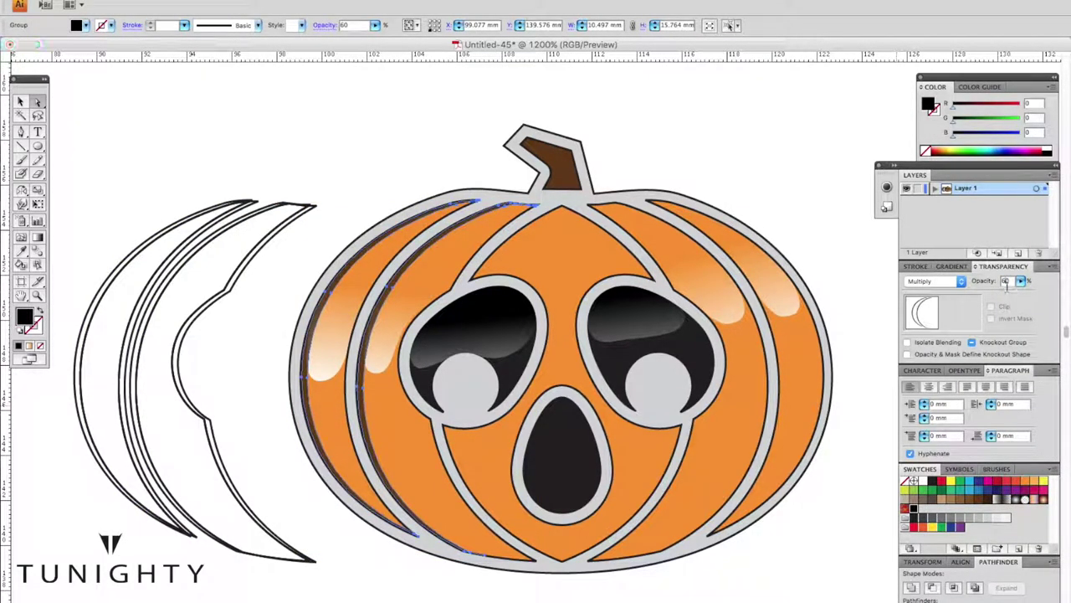
# Step: Replace the copied crescent outlines with a fresh copy of the lobe outlines set aside
pyautogui.hscroll(-5, 235, 168)
pyautogui.moveTo(179, 148); pyautogui.dragTo(363, 575)
pyautogui.press('Delete')
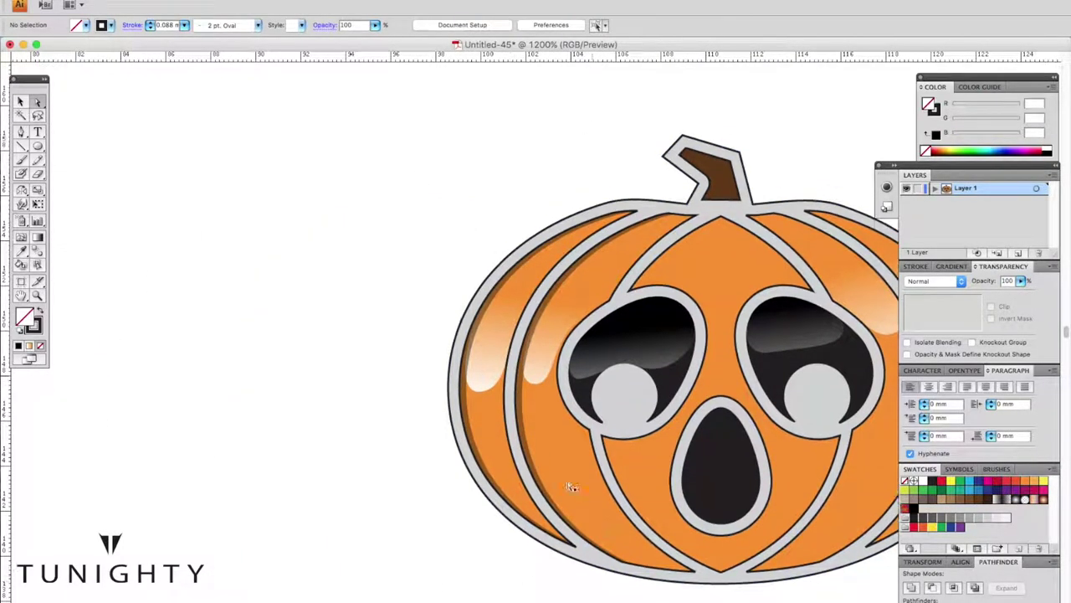
pyautogui.scroll(2, 567, 482)
pyautogui.moveTo(642, 567); pyautogui.dragTo(283, 474)
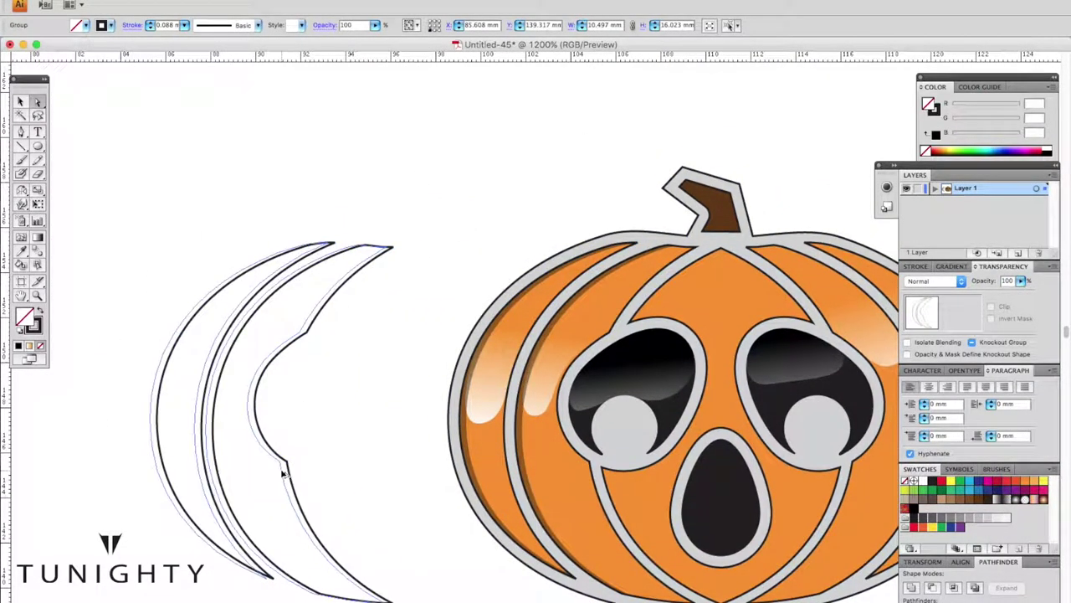
pyautogui.click(381, 261)
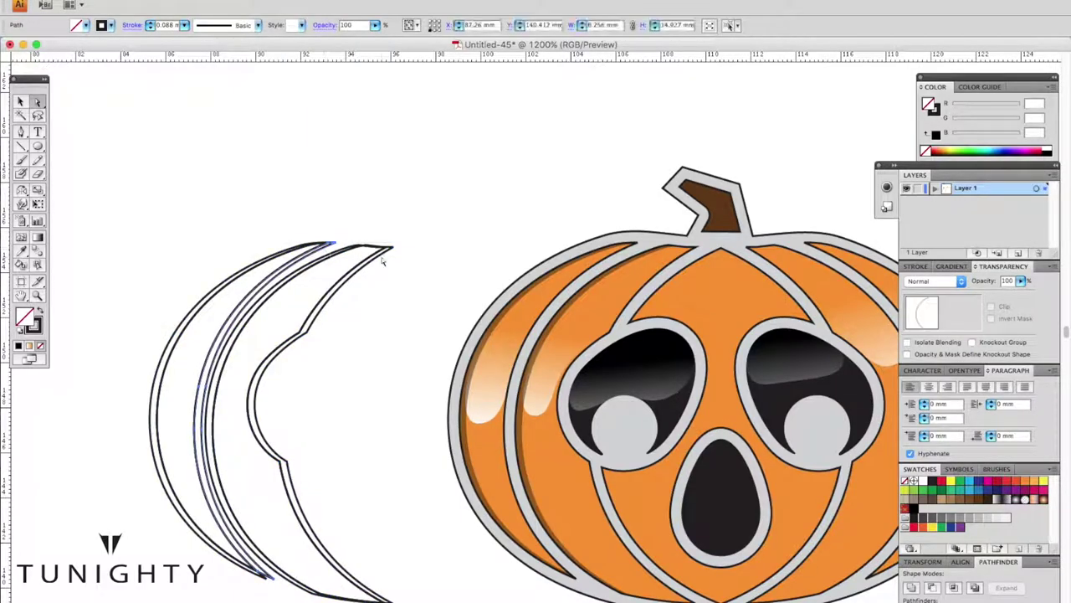
pyautogui.click(685, 298)
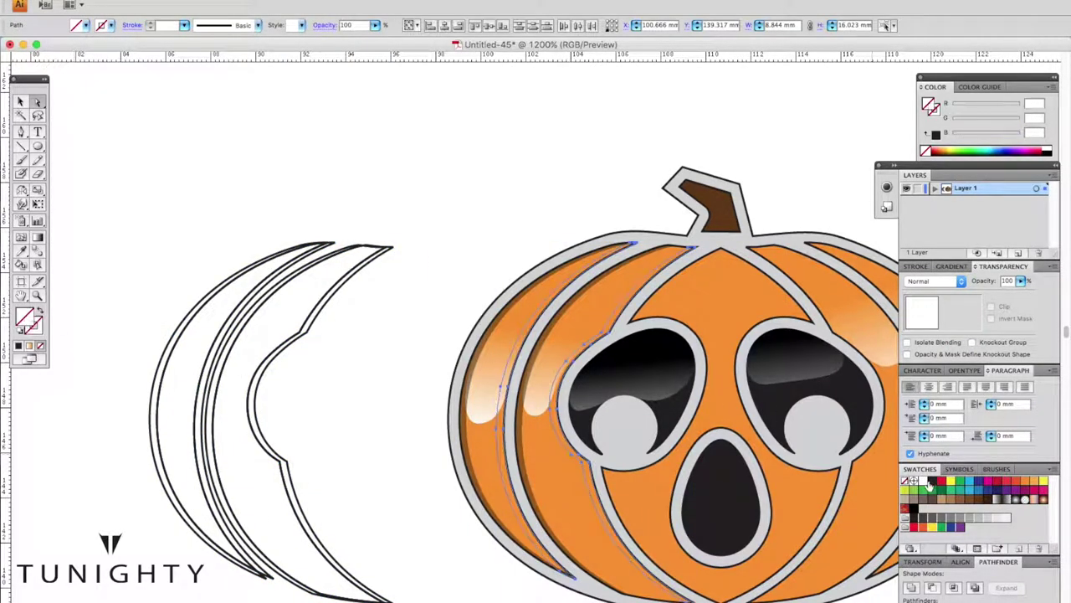
pyautogui.moveTo(1020, 281); pyautogui.dragTo(1020, 319)
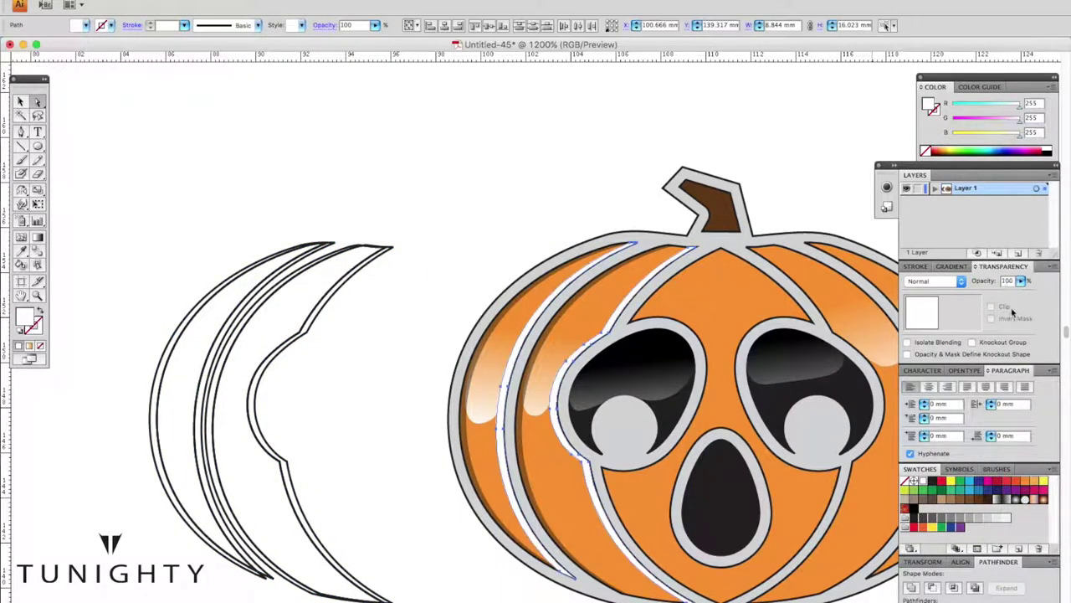
pyautogui.click(469, 196)
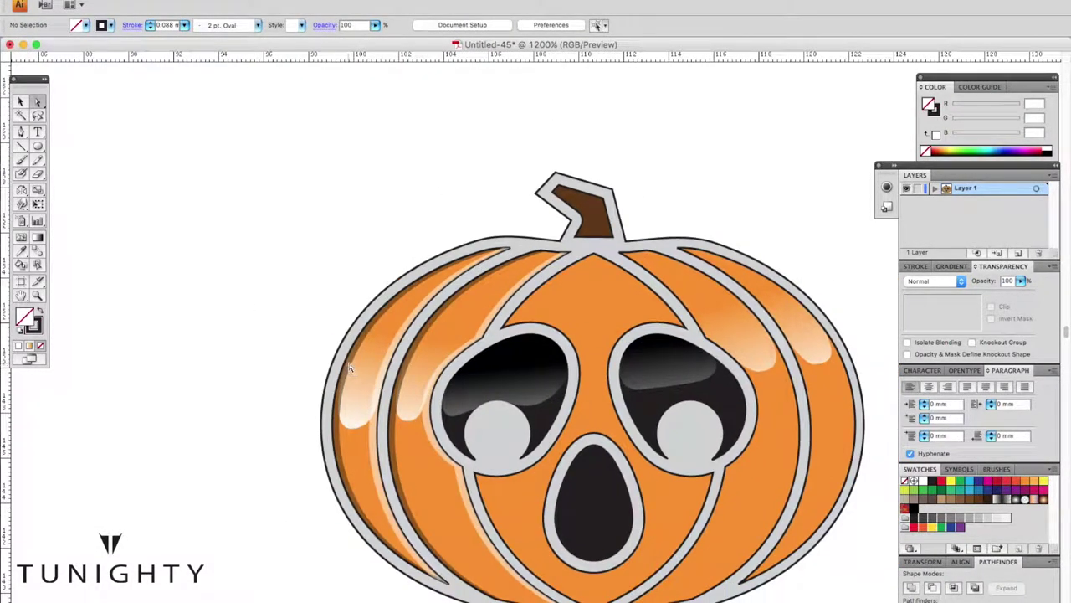
# Step: Reflect a copy of the left rib shading vertically onto the pumpkin's right side
pyautogui.click(351, 368)
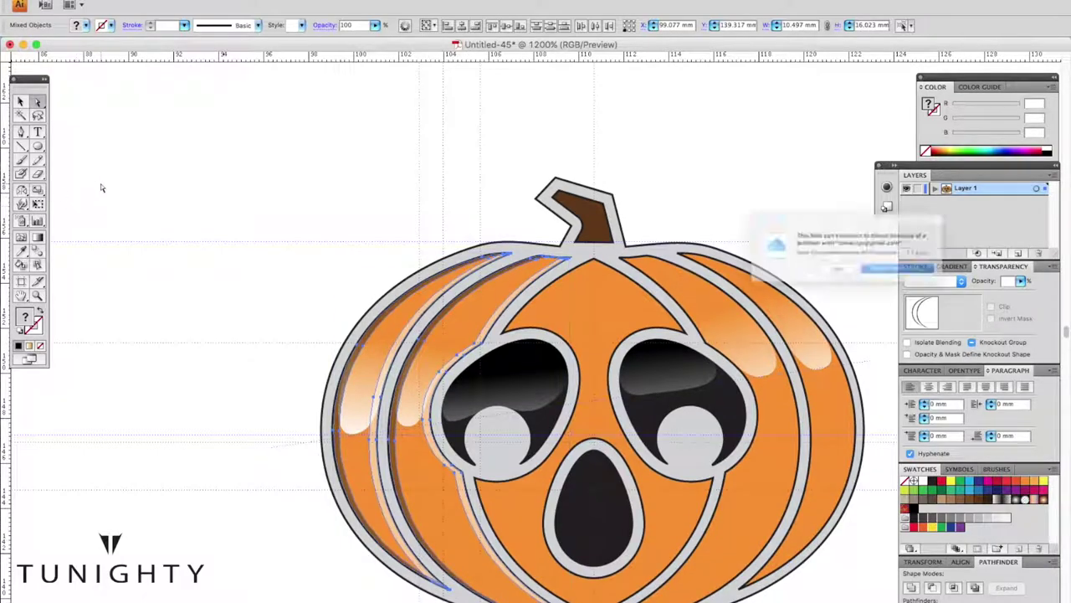
pyautogui.keyDown('alt'); pyautogui.click(594, 160); pyautogui.keyUp('alt')
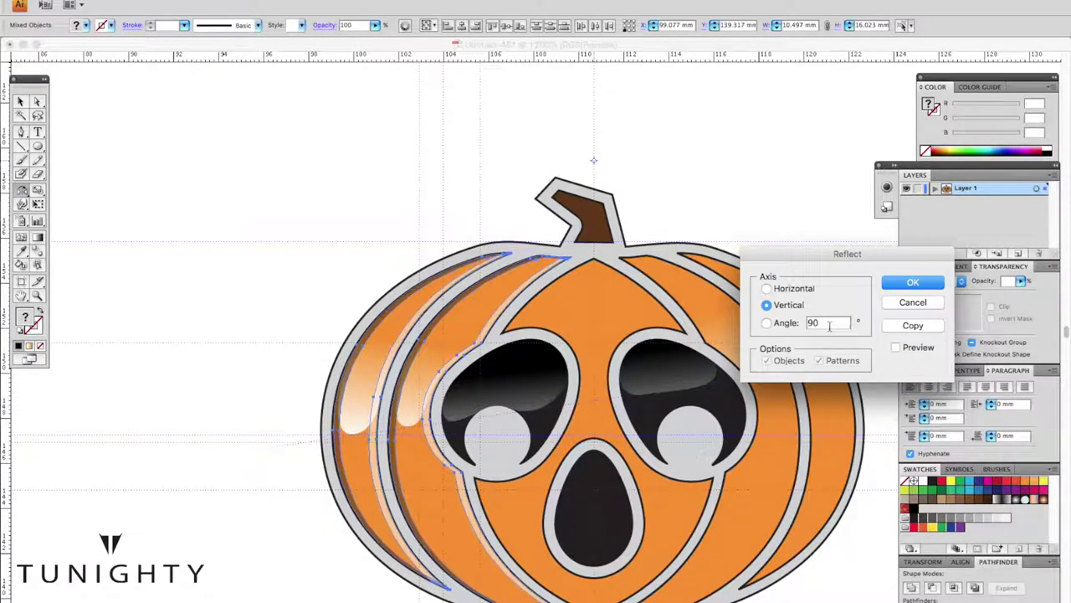
pyautogui.click(912, 324)
pyautogui.click(128, 126)
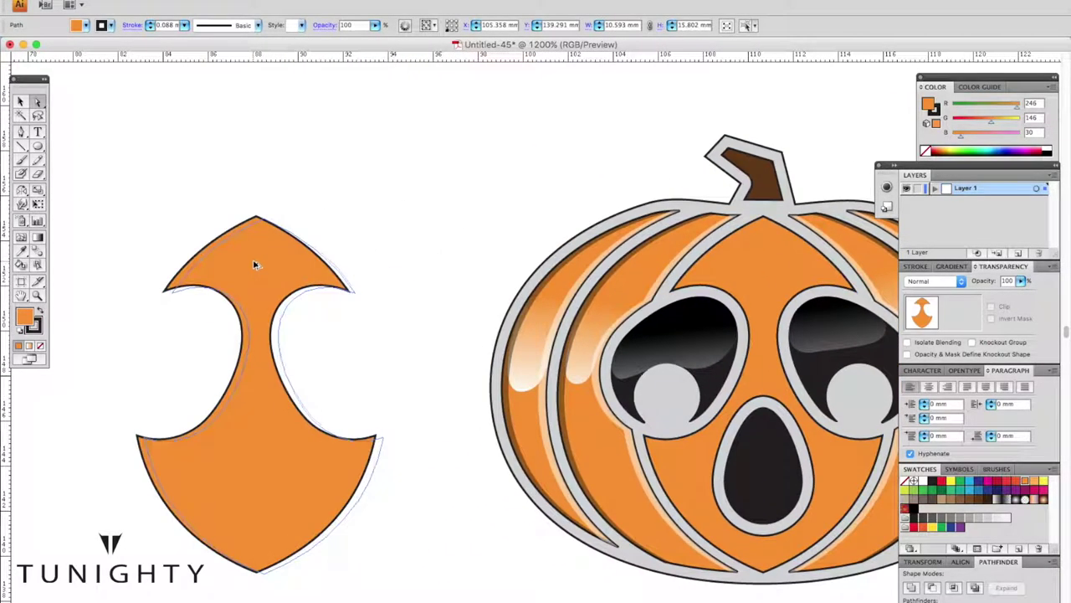
# Step: Set an orange shape copy aside and remove the extra crescent sliver
pyautogui.moveTo(256, 265); pyautogui.dragTo(280, 285)
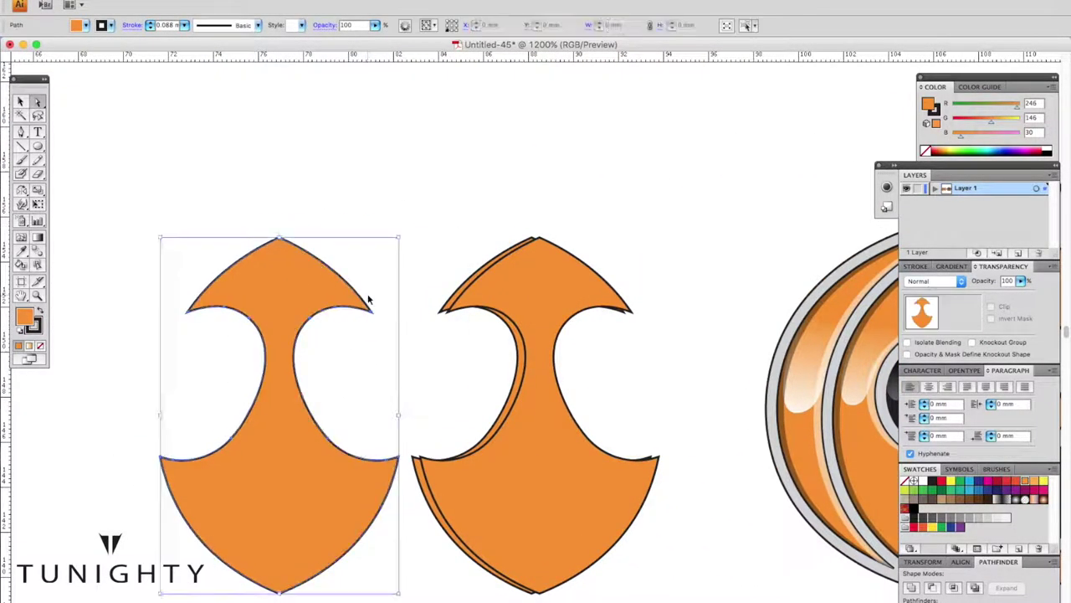
pyautogui.moveTo(389, 492)
pyautogui.mouseDown()
pyautogui.moveTo(348, 442)
pyautogui.moveTo(729, 474)
pyautogui.moveTo(701, 474)
pyautogui.mouseUp()
pyautogui.press('Delete')
# Step: Make the black crescent beside the centre stripe Multiply at 40% opacity
pyautogui.hscroll(-3, 256, 269)
pyautogui.click(216, 457)
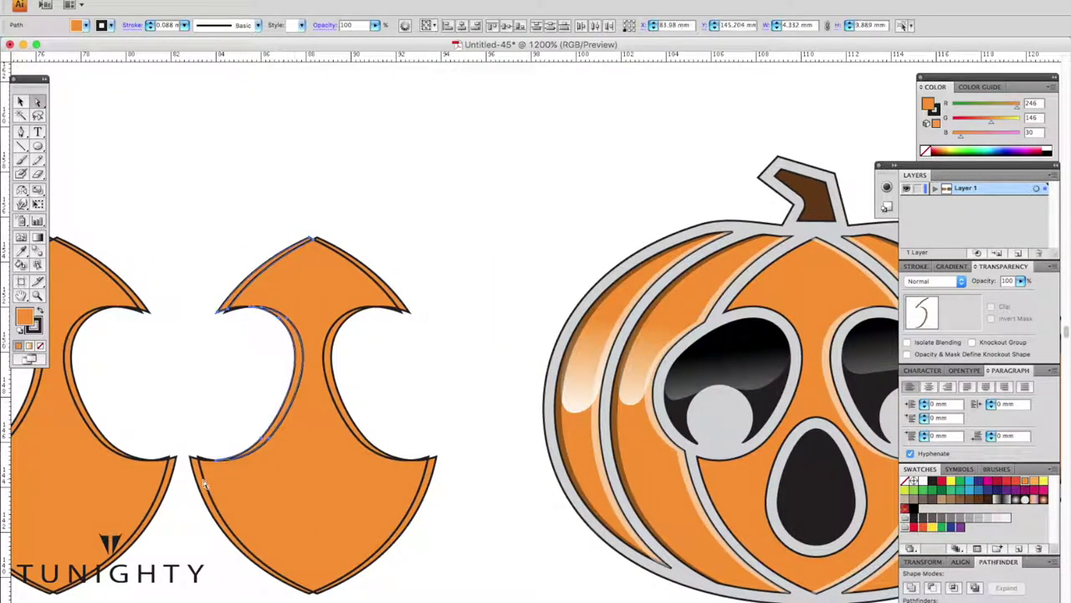
pyautogui.hscroll(5, 442, 269)
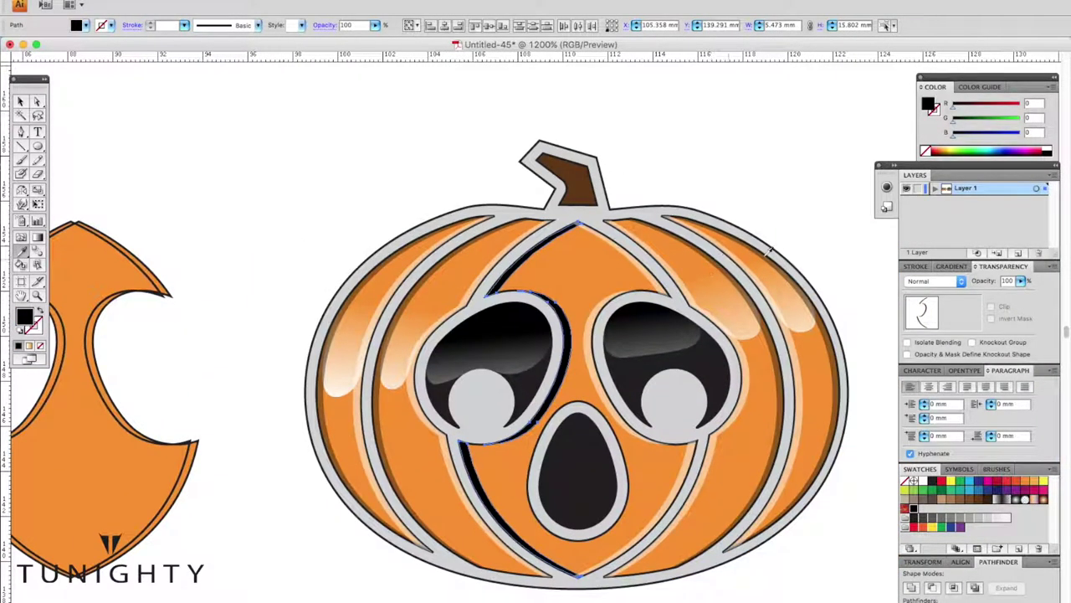
pyautogui.click(441, 270)
pyautogui.click(514, 268)
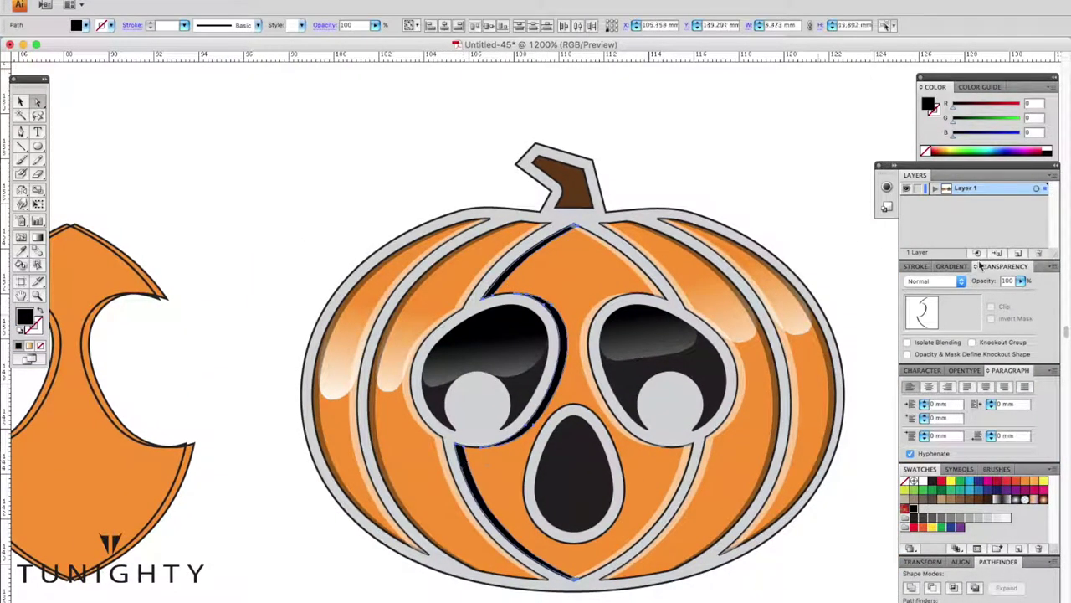
pyautogui.click(935, 280)
pyautogui.click(929, 312)
pyautogui.click(837, 252)
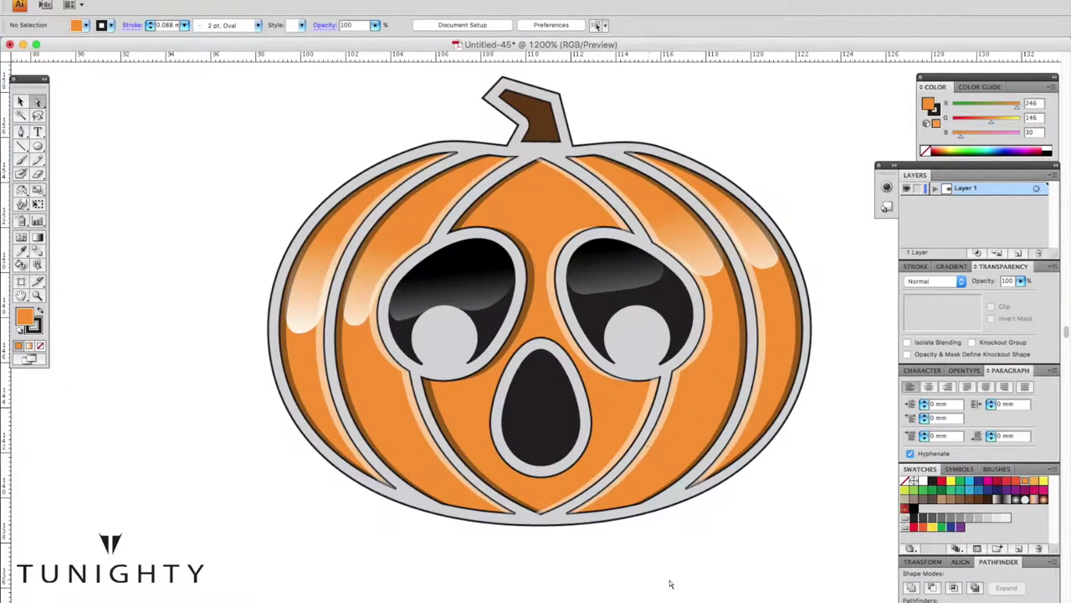
# Step: Apply a gradient to the grey frame and angle it diagonally across the pumpkin
pyautogui.click(699, 305)
pyautogui.hotkey('ctrl', '-')
pyautogui.press('g')
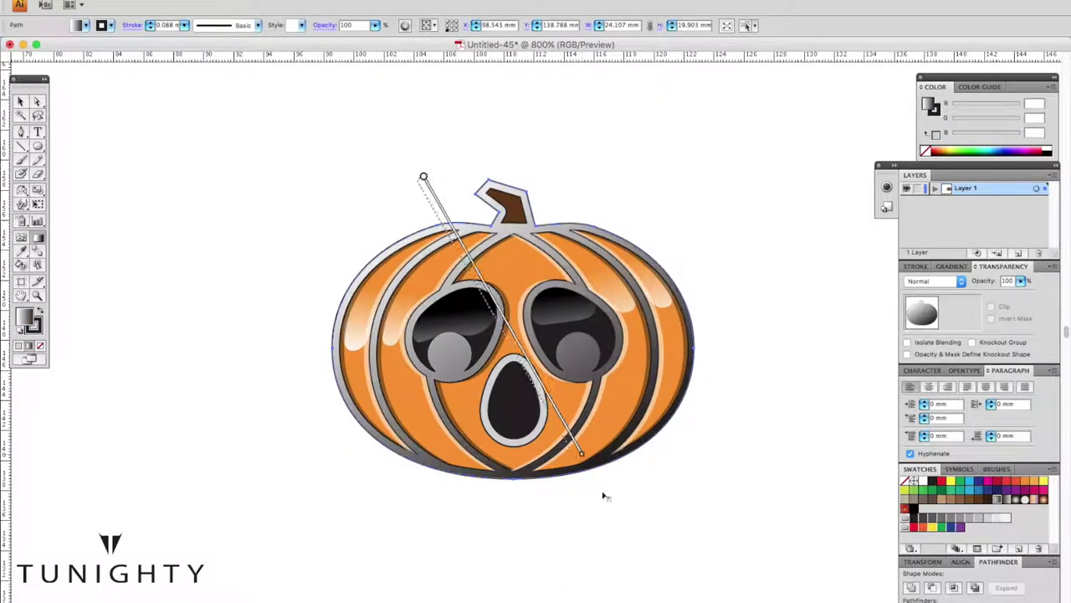
pyautogui.moveTo(432, 176); pyautogui.dragTo(592, 505)
pyautogui.moveTo(968, 297); pyautogui.dragTo(973, 297)
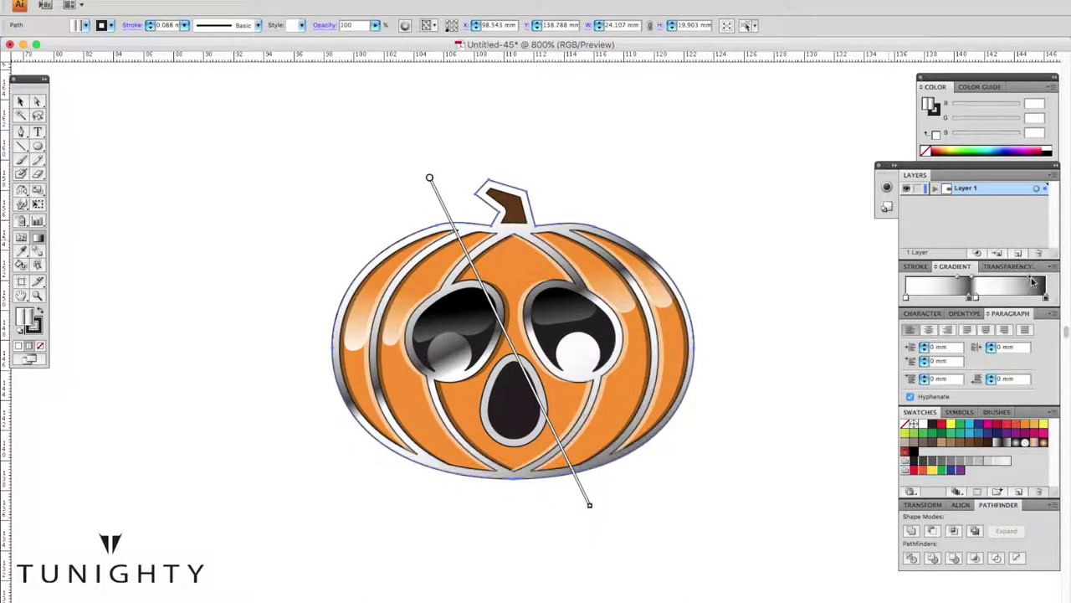
pyautogui.moveTo(441, 192)
pyautogui.mouseDown()
pyautogui.moveTo(596, 528)
pyautogui.moveTo(574, 508)
pyautogui.mouseUp()
pyautogui.moveTo(512, 179); pyautogui.dragTo(512, 478)
pyautogui.moveTo(503, 203); pyautogui.dragTo(550, 510)
pyautogui.moveTo(467, 201); pyautogui.dragTo(572, 539)
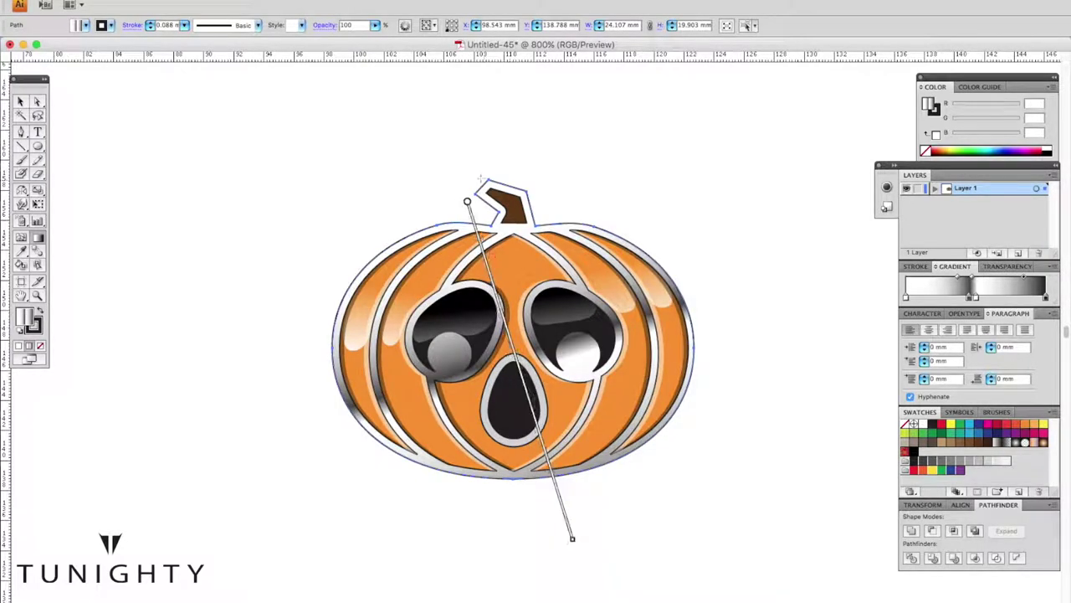
# Step: Extend the frame gradient down past the pumpkin's bottom edge
pyautogui.click(37, 101)
pyautogui.click(185, 155)
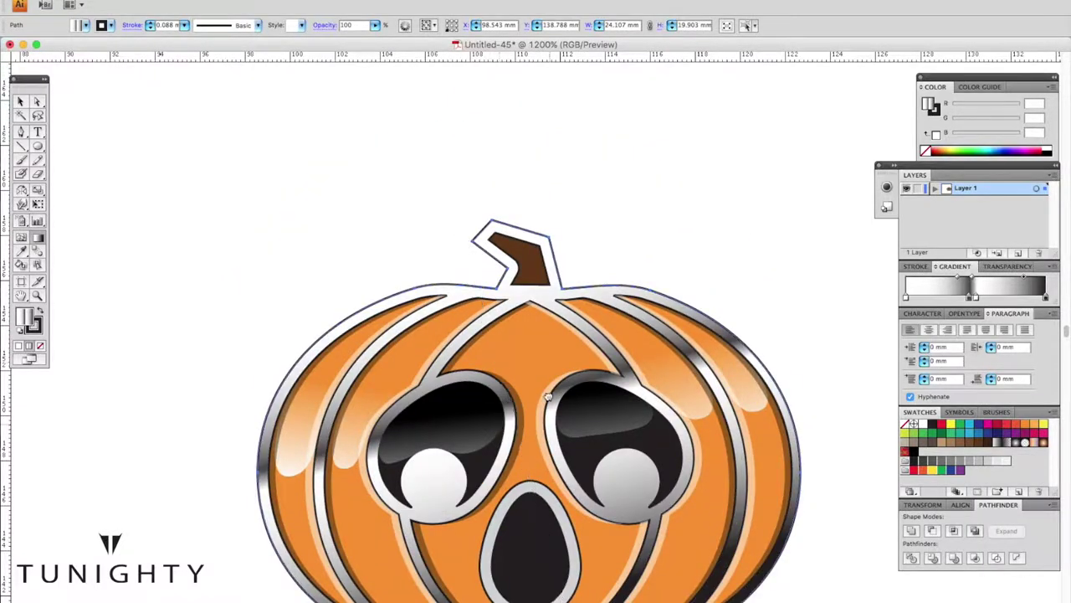
pyautogui.hotkey('ctrl', '-')
pyautogui.hotkey('ctrl', '-')
pyautogui.moveTo(542, 500); pyautogui.dragTo(569, 592)
pyautogui.click(179, 165)
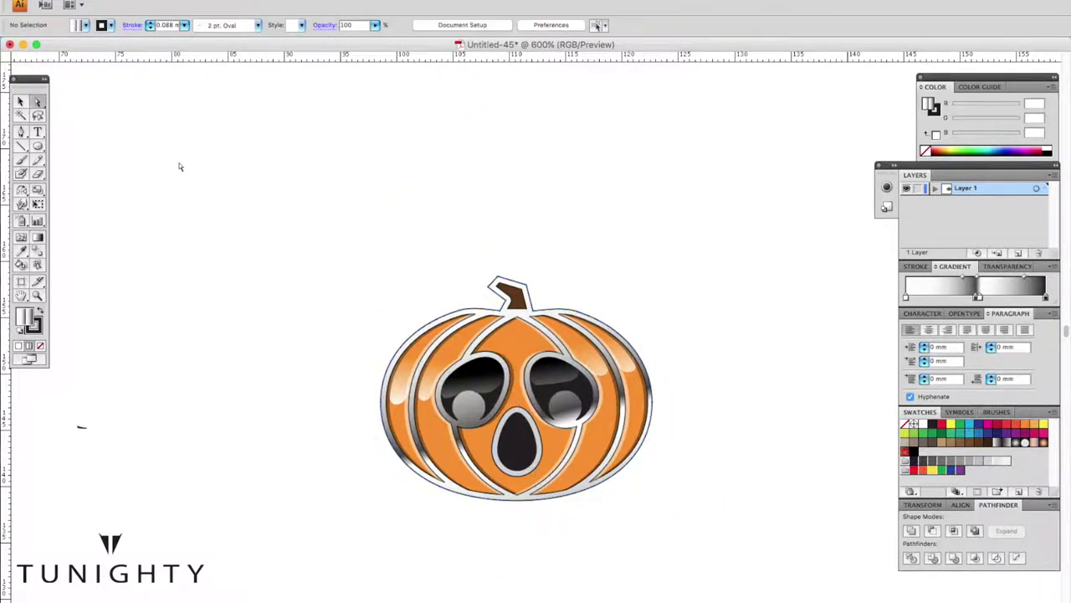
# Step: Fill the eye's rim path white and send it behind the eye's dark shading
pyautogui.hotkey('ctrl', '+')
pyautogui.hotkey('ctrl', '+')
pyautogui.hotkey('ctrl', '+')
pyautogui.hotkey('ctrl', '+')
pyautogui.click(409, 380)
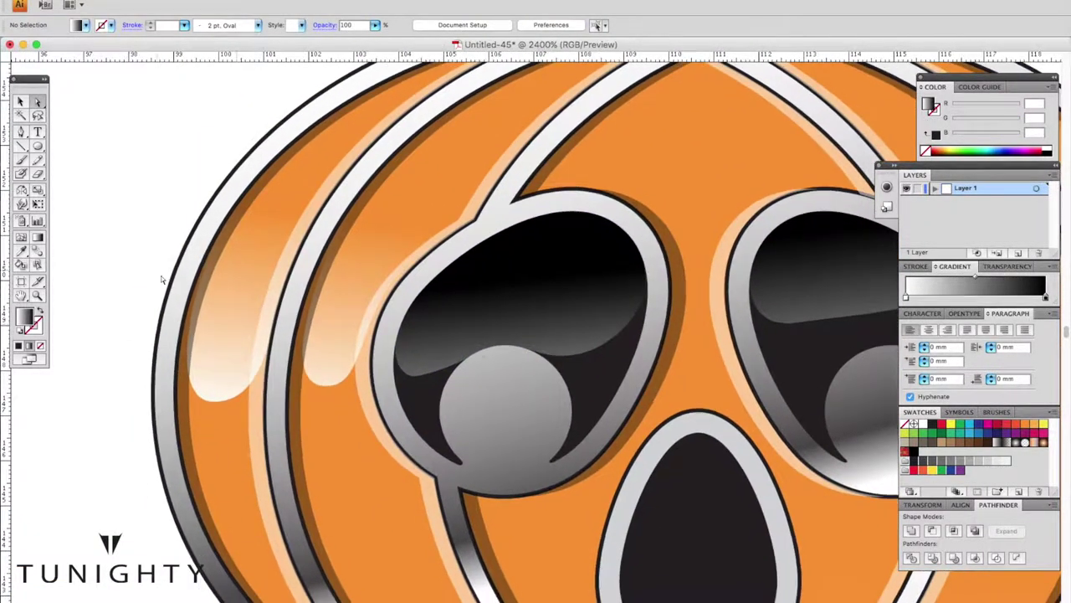
pyautogui.click(428, 352)
pyautogui.click(472, 339)
pyautogui.click(917, 423)
pyautogui.hotkey('ctrl', '[')
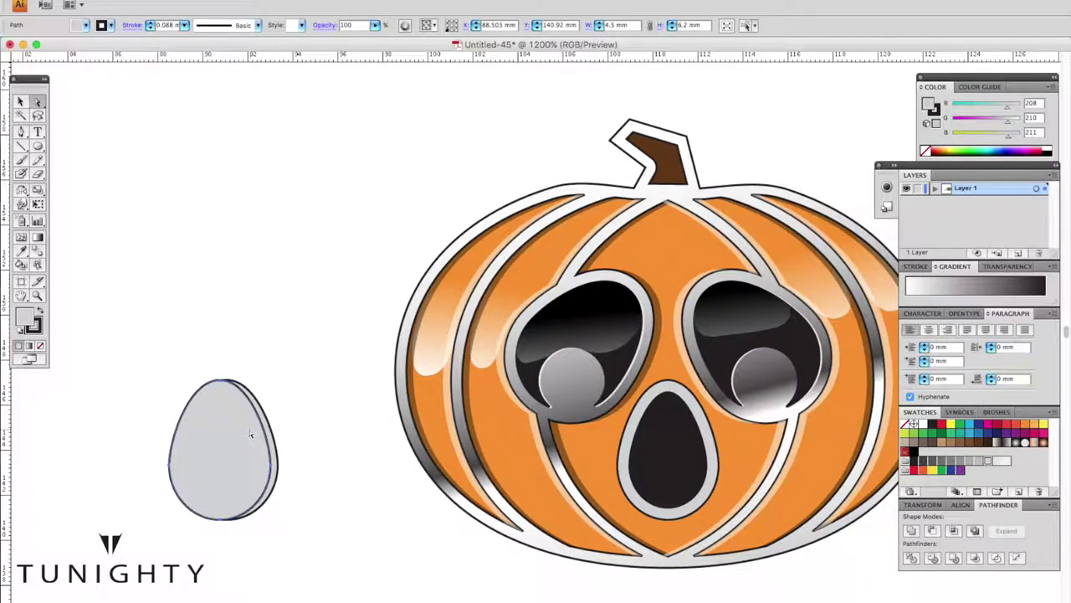
# Step: Duplicate the egg shape and set the mouth's outer rim to 50% opacity
pyautogui.hotkey('ctrl', 'd')
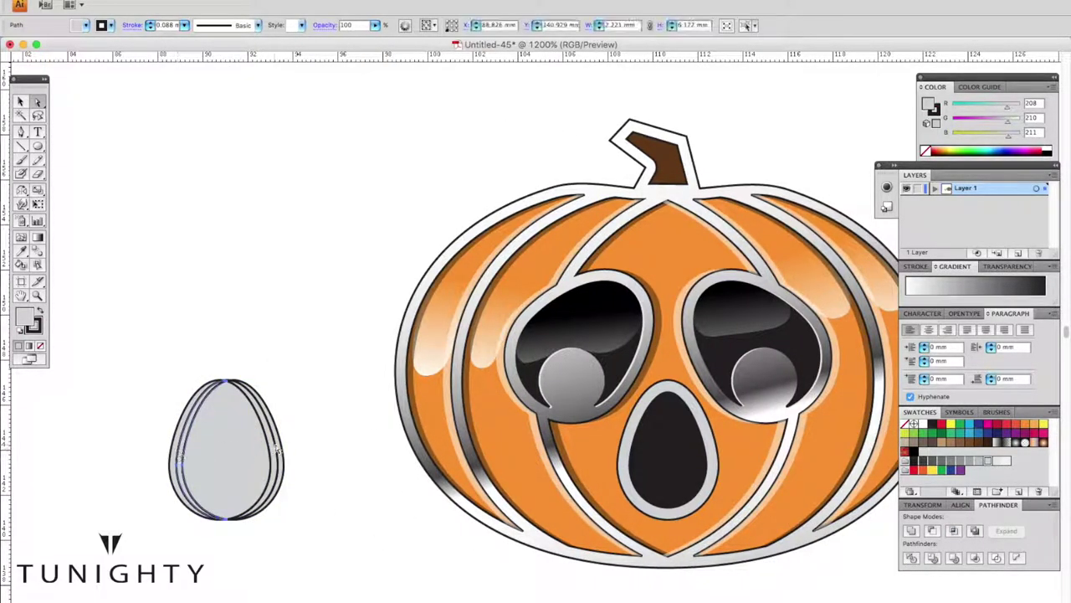
pyautogui.click(276, 444)
pyautogui.click(715, 485)
pyautogui.press('i')
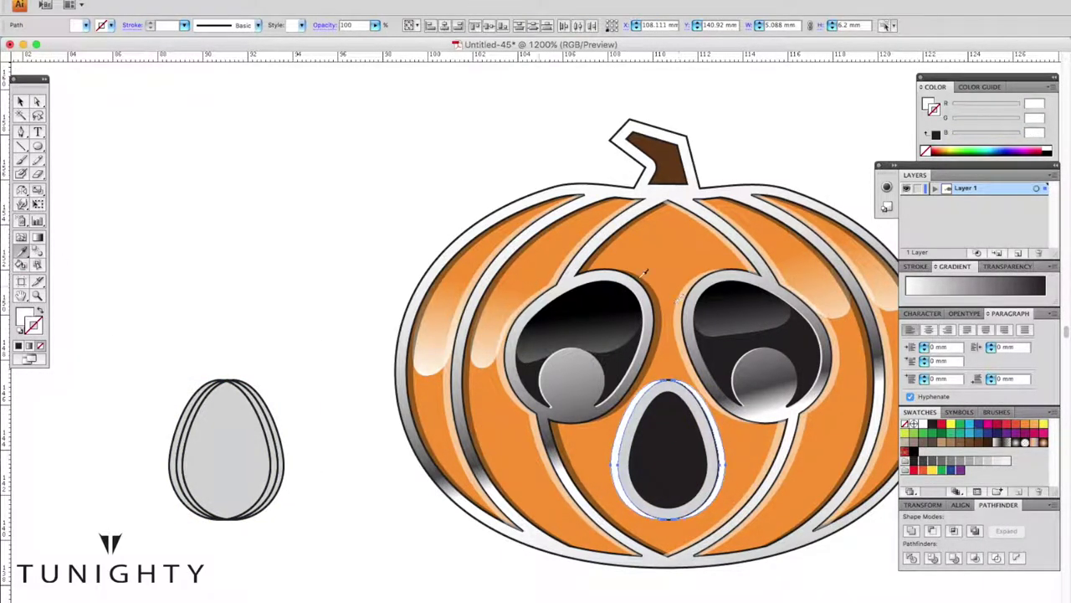
pyautogui.click(1007, 267)
pyautogui.press('Return')
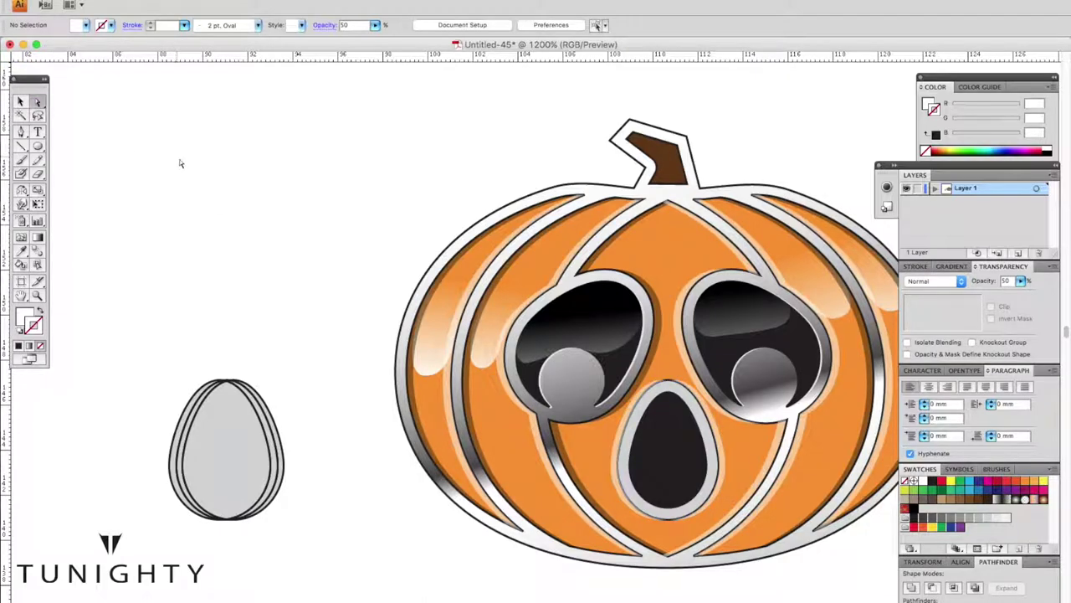
# Step: Try grey fills on the mouth shape, then return it to black
pyautogui.scroll(2, 561, 410)
pyautogui.scroll(-2, 710, 433)
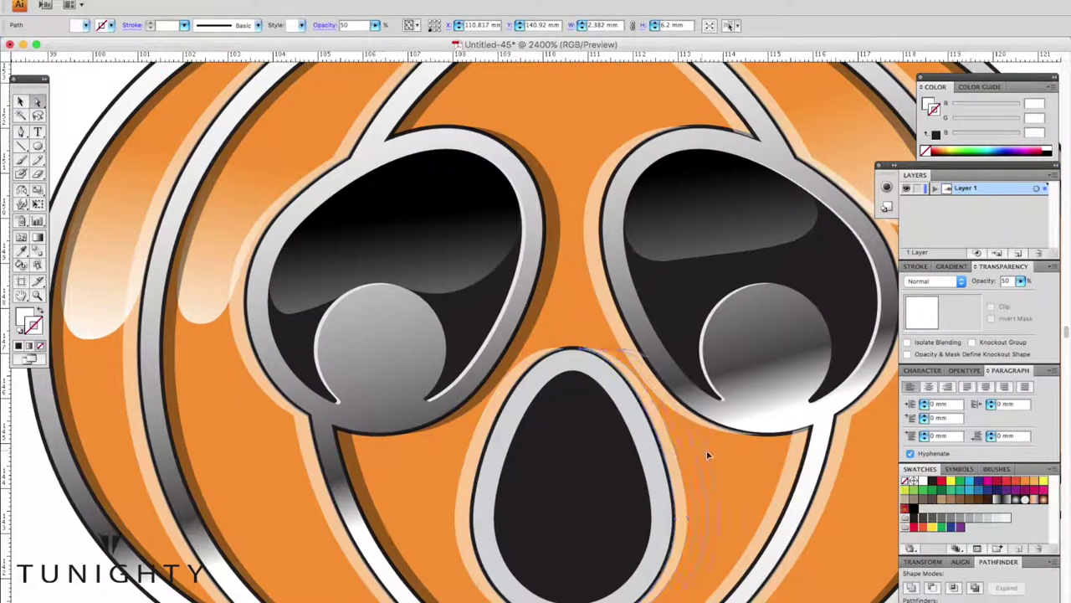
pyautogui.scroll(-2, 672, 453)
pyautogui.scroll(-2, 326, 358)
pyautogui.press('d')
pyautogui.moveTo(327, 358); pyautogui.dragTo(287, 354)
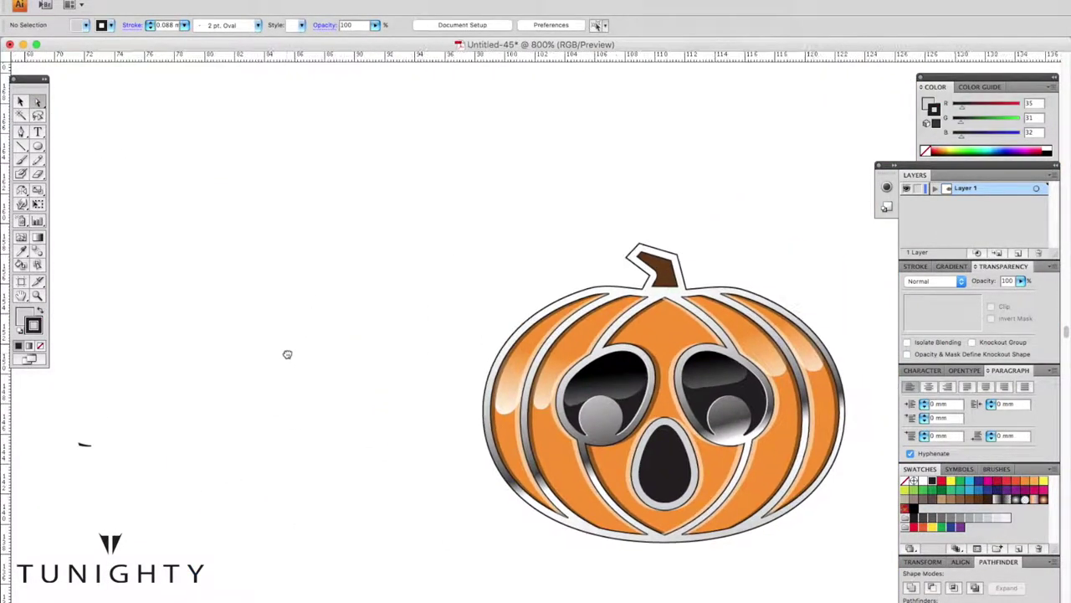
pyautogui.scroll(3, 678, 477)
pyautogui.click(636, 445)
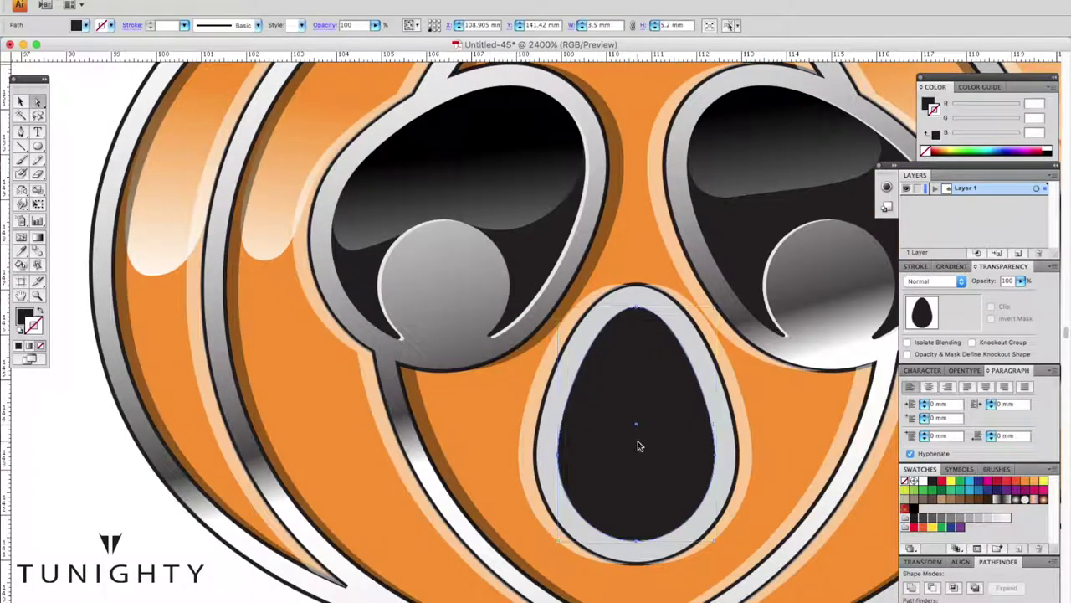
pyautogui.click(1004, 499)
pyautogui.click(1025, 500)
pyautogui.click(909, 500)
# Step: Inspect the grey mouth rim at several zoom levels and paste a black copy of the mouth
pyautogui.hotkey('ctrl', '0')
pyautogui.scroll(5, 141, 511)
pyautogui.click(763, 494)
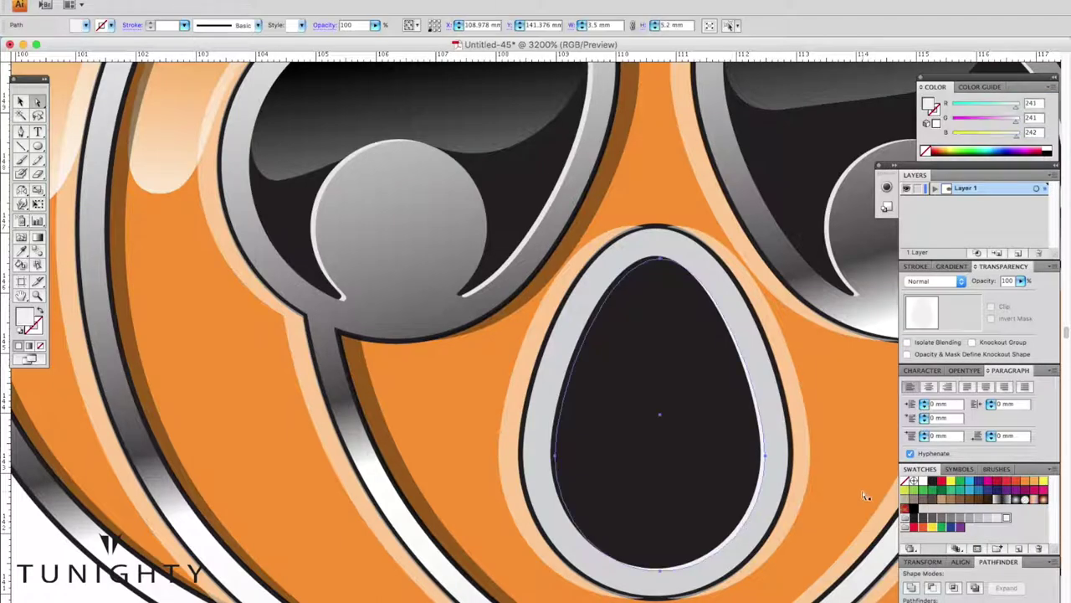
pyautogui.hotkey('ctrl', '0')
pyautogui.click(758, 507)
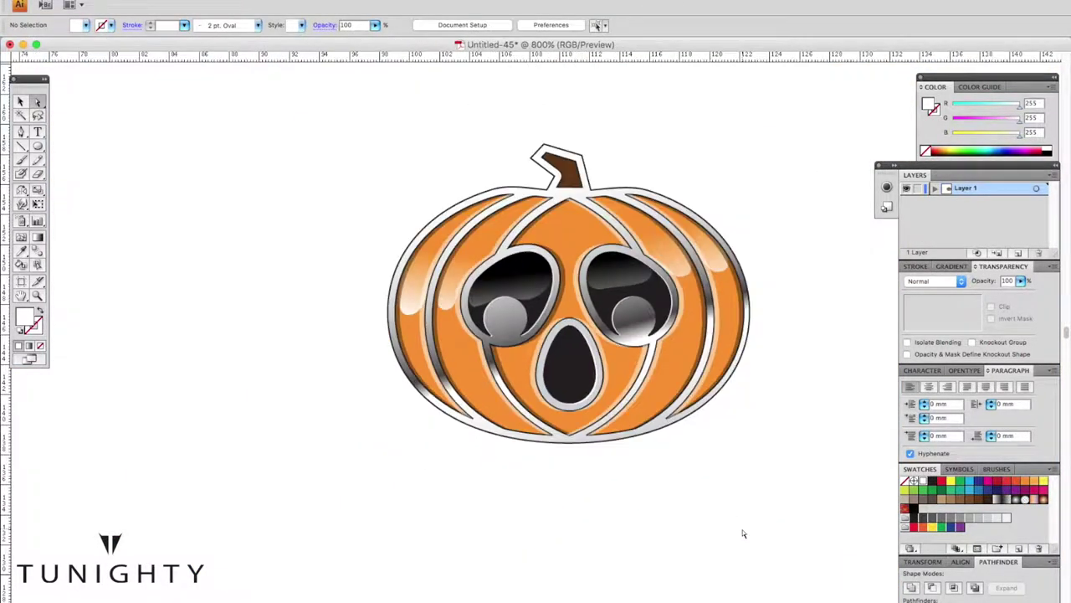
pyautogui.hotkey('ctrl', '-')
pyautogui.hotkey('ctrl', '-')
pyautogui.hotkey('ctrl', '-')
pyautogui.hotkey('ctrl', '+')
pyautogui.hotkey('ctrl', '+')
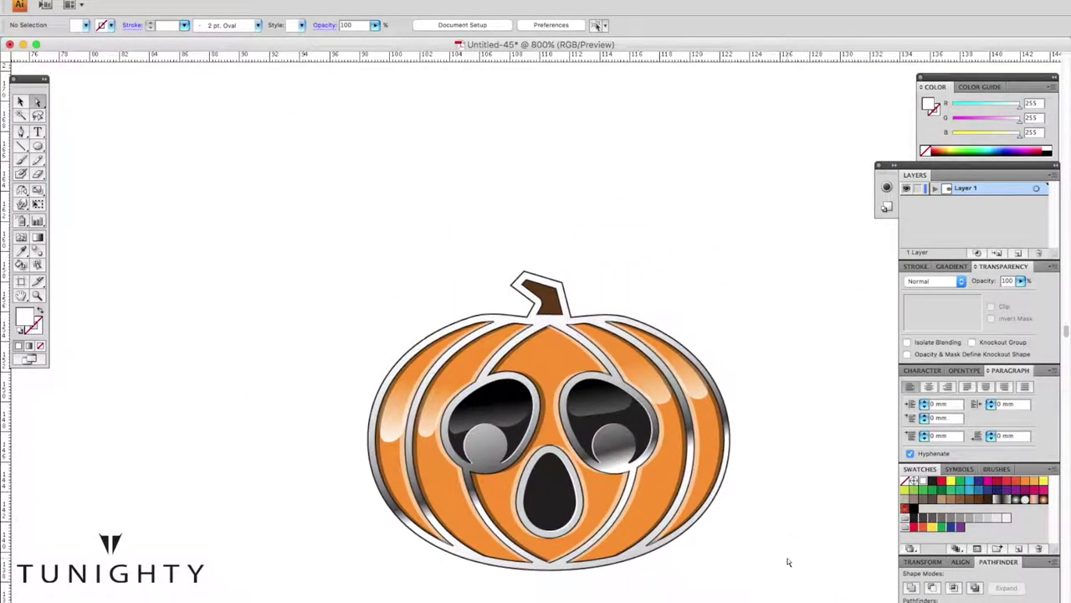
pyautogui.hscroll(-3, 788, 561)
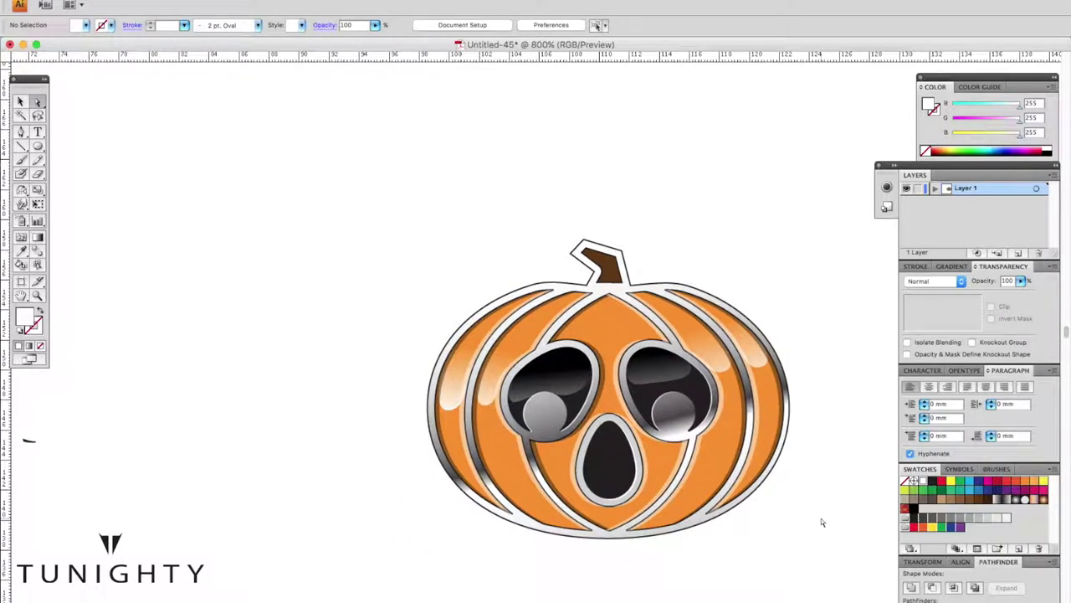
pyautogui.hotkey('ctrl', '-')
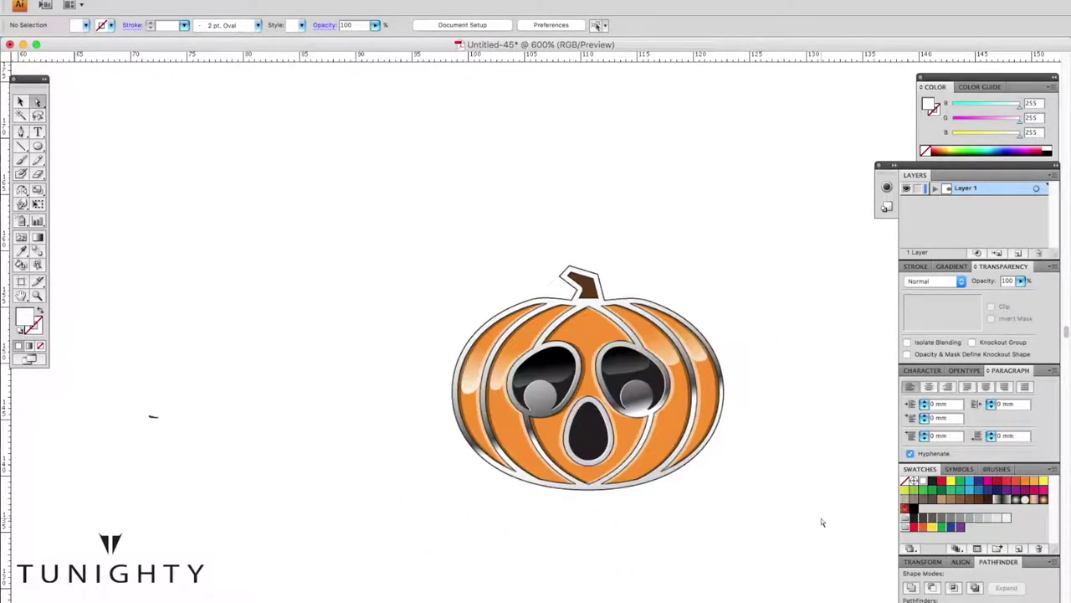
pyautogui.hotkey('ctrl', '+')
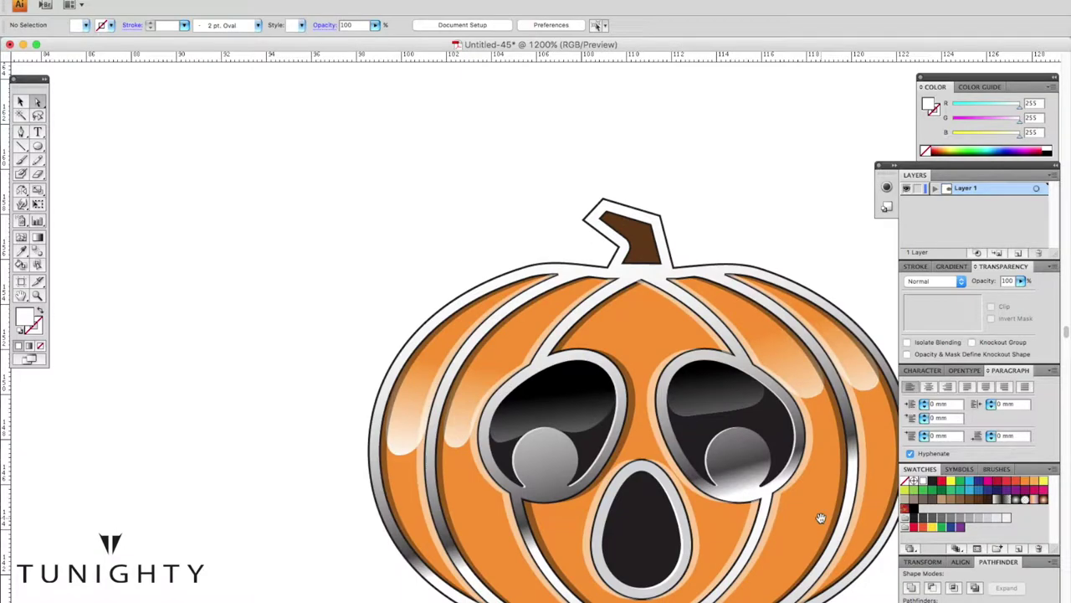
pyautogui.hotkey('ctrl', '+')
pyautogui.hotkey('ctrl', 'v')
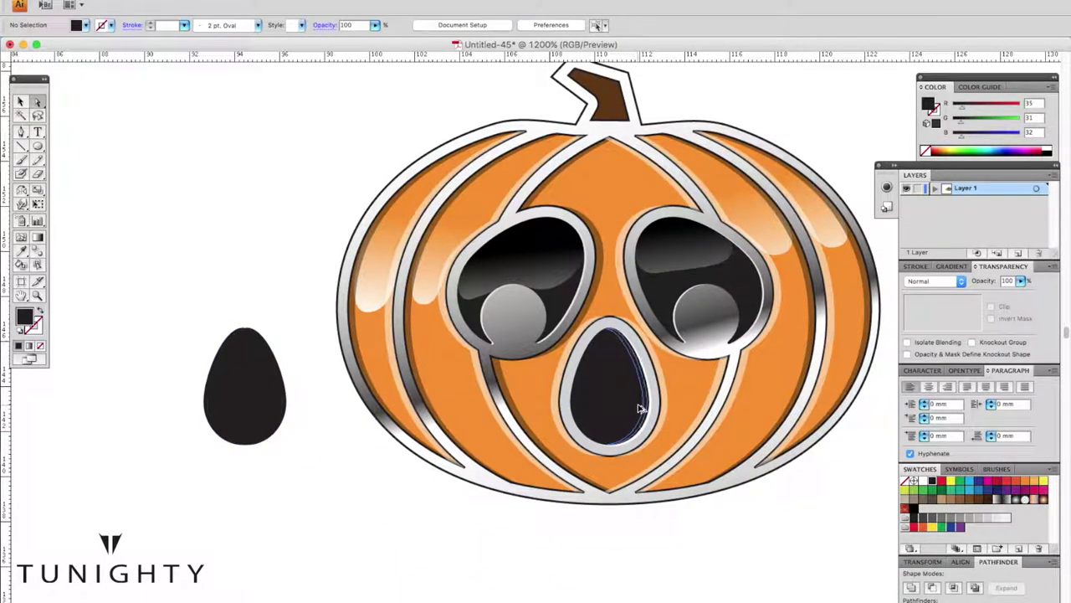
# Step: Fill the thin path along the mouth's right edge white, then select the black teardrop
pyautogui.click(638, 408)
pyautogui.click(624, 251)
pyautogui.click(37, 101)
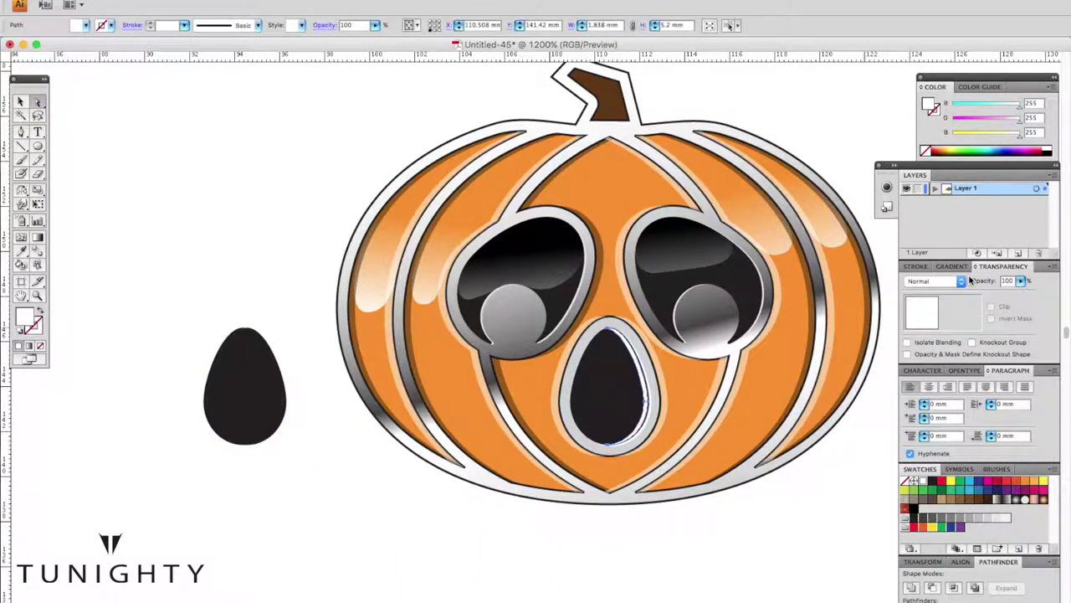
pyautogui.write('70')
pyautogui.click(268, 187)
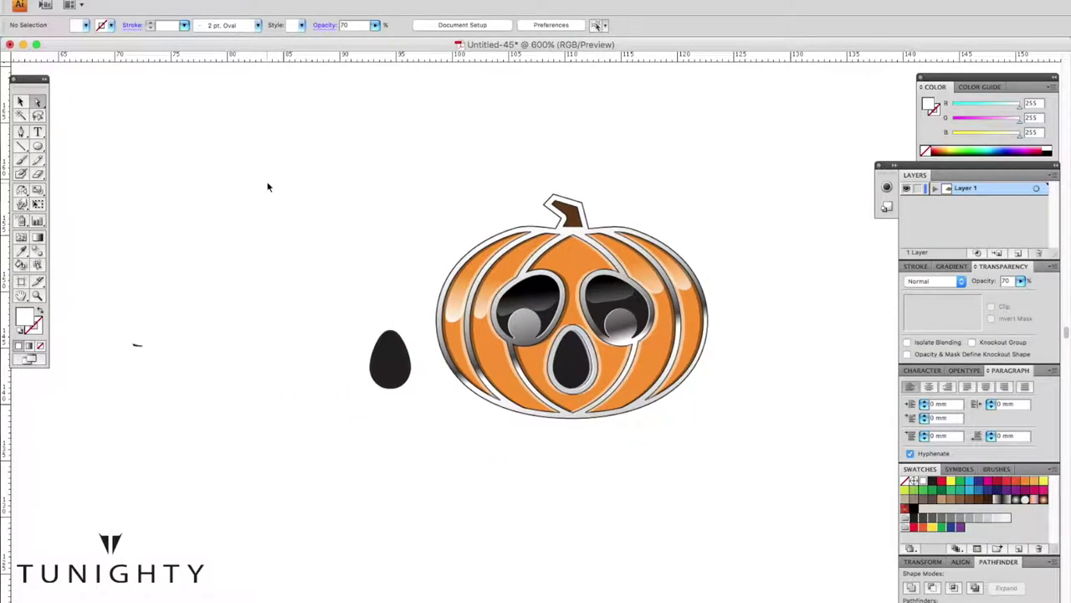
pyautogui.moveTo(310, 282); pyautogui.dragTo(382, 394)
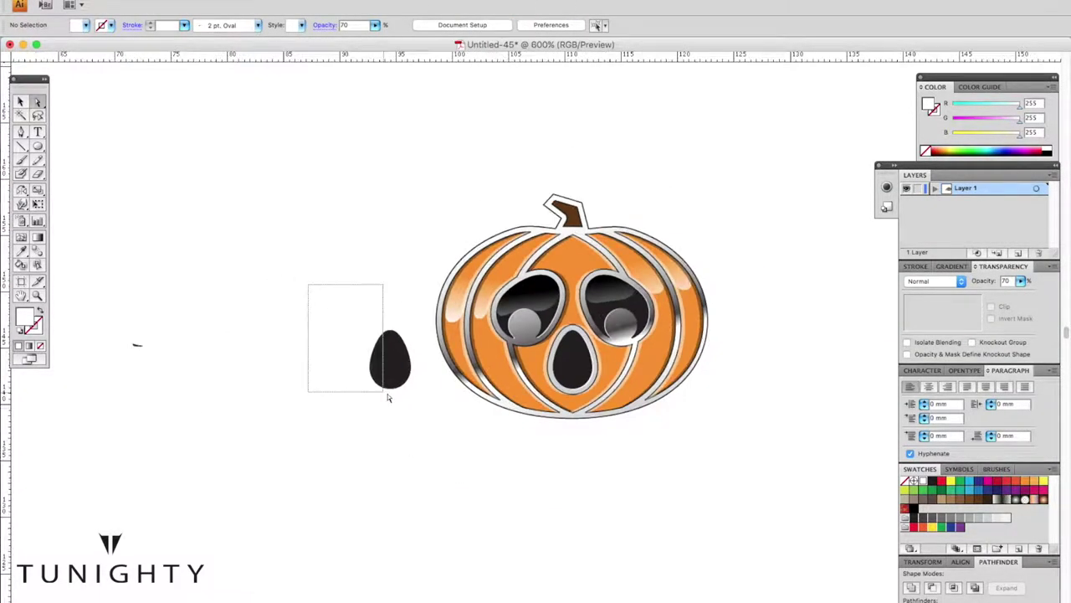
# Step: Delete the black teardrop and place copies of the brown stem to the right
pyautogui.press('Delete')
pyautogui.click(514, 324)
pyautogui.click(624, 327)
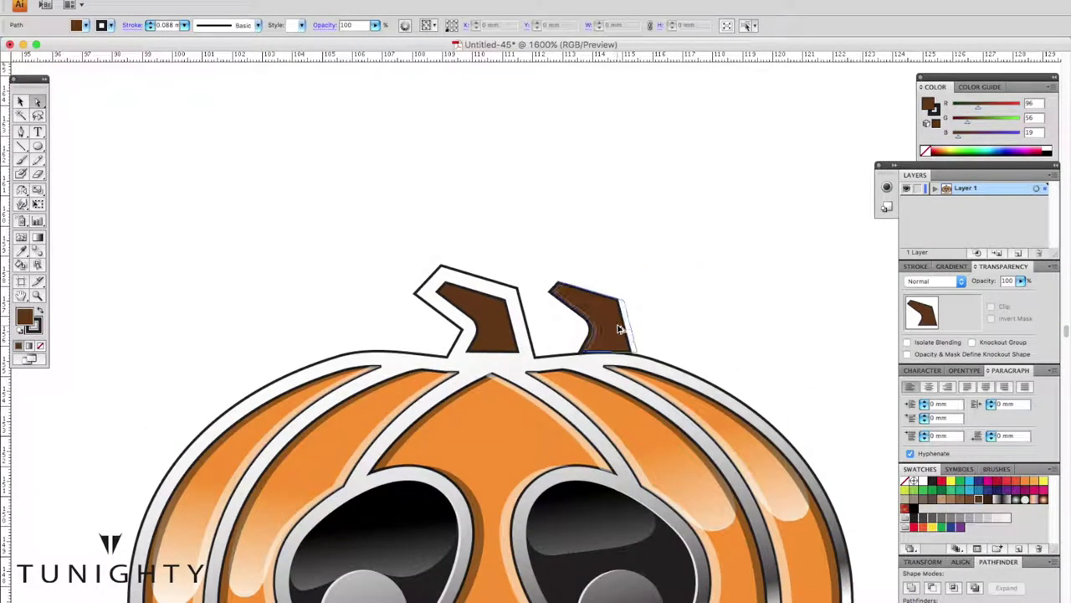
pyautogui.click(742, 318)
pyautogui.hotkey('ctrl', 'f')
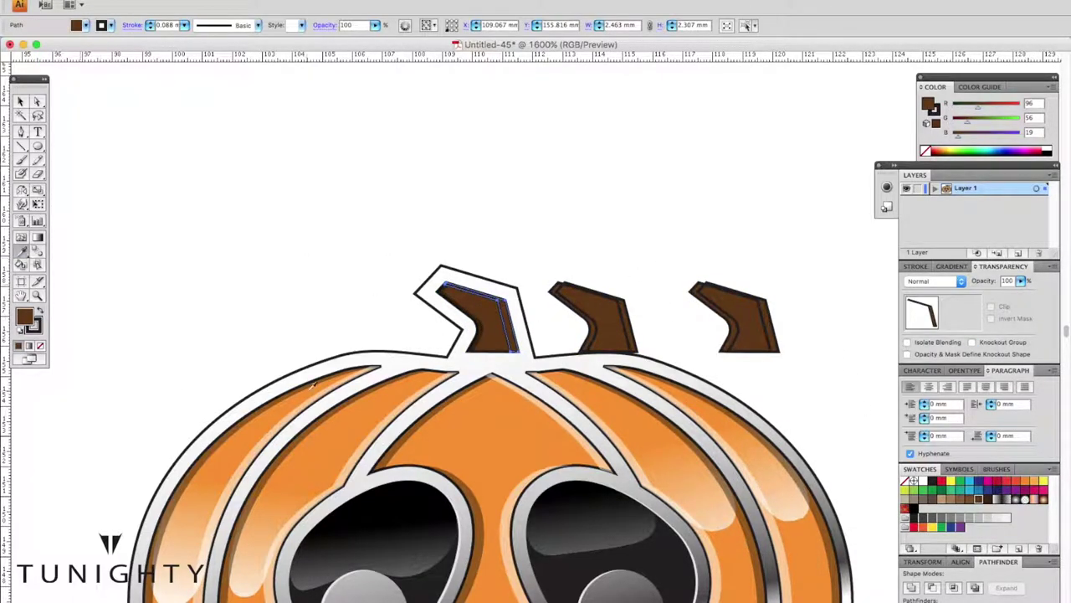
# Step: Remove the two duplicate stems and zoom out to the whole pumpkin
pyautogui.moveTo(606, 260); pyautogui.dragTo(770, 323)
pyautogui.press('Delete')
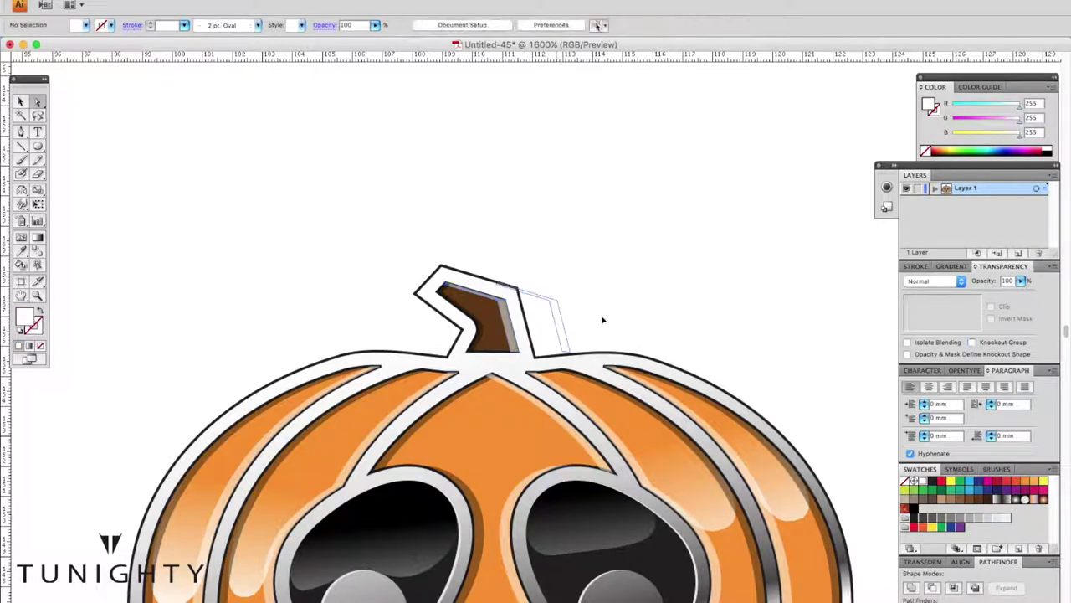
pyautogui.hotkey('ctrl', '-')
pyautogui.hotkey('ctrl', '-')
pyautogui.hotkey('ctrl', '-')
pyautogui.hotkey('ctrl', '-')
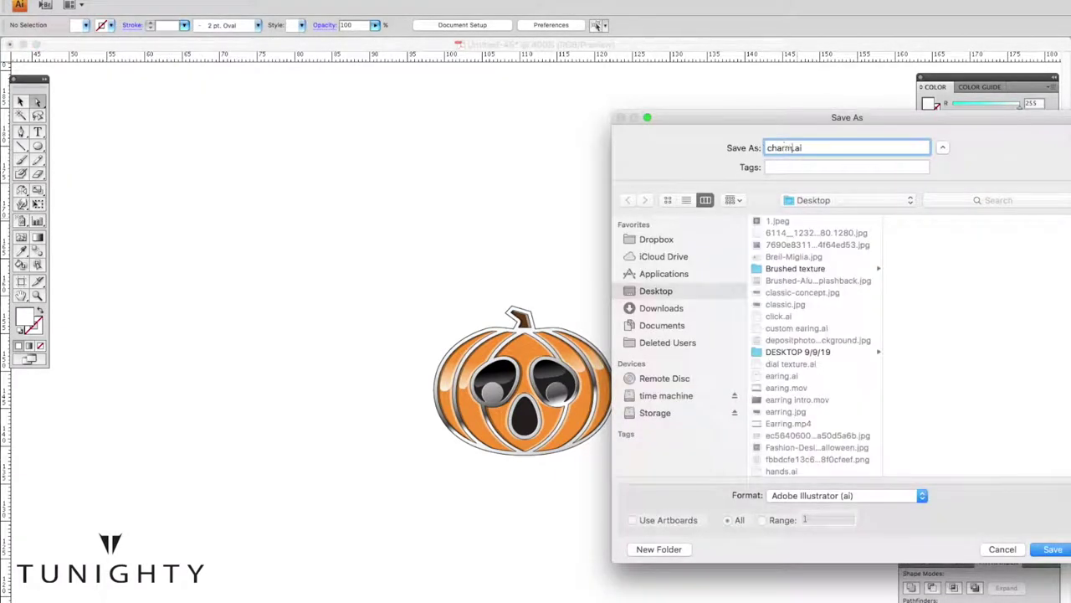
# Step: Save the artwork as charm.ai on the Desktop in Adobe Illustrator format
pyautogui.click(1050, 548)
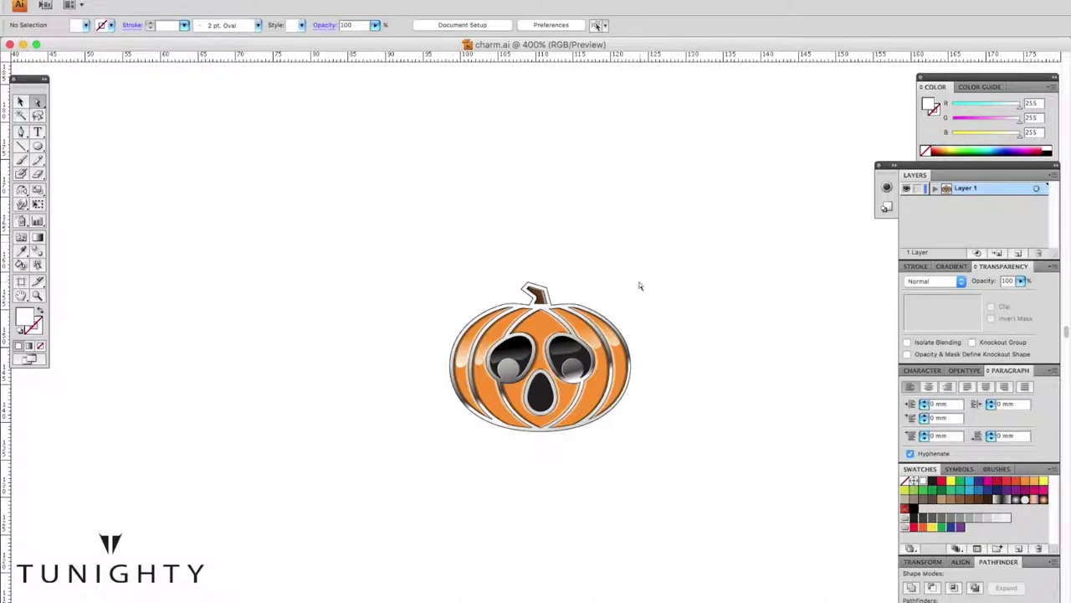
pyautogui.hotkey('ctrl', '+')
pyautogui.hotkey('ctrl', '+')
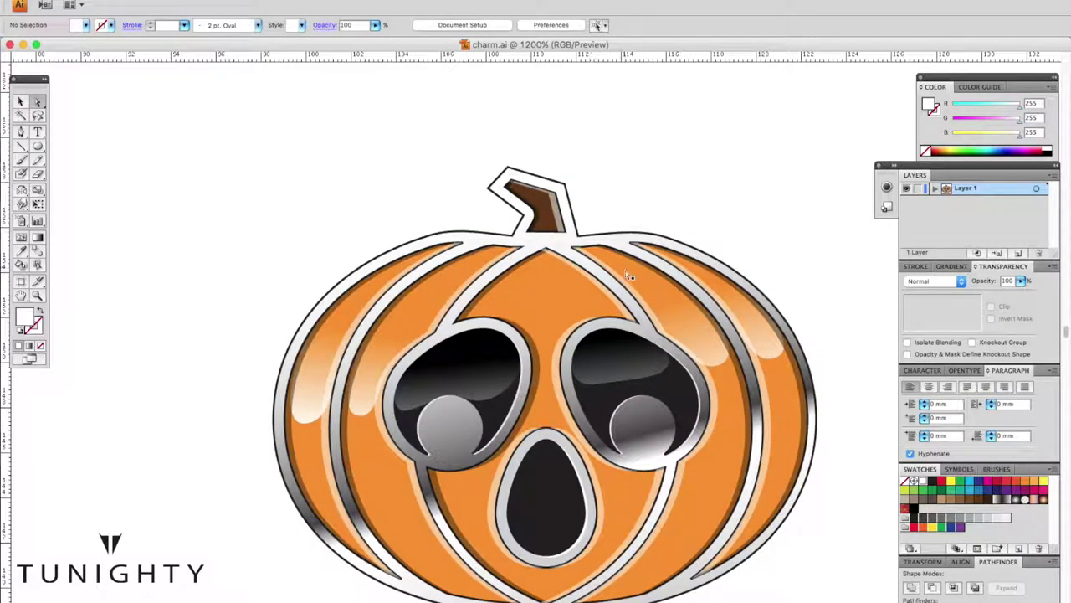
pyautogui.hscroll(-5, 630, 274)
pyautogui.click(584, 317)
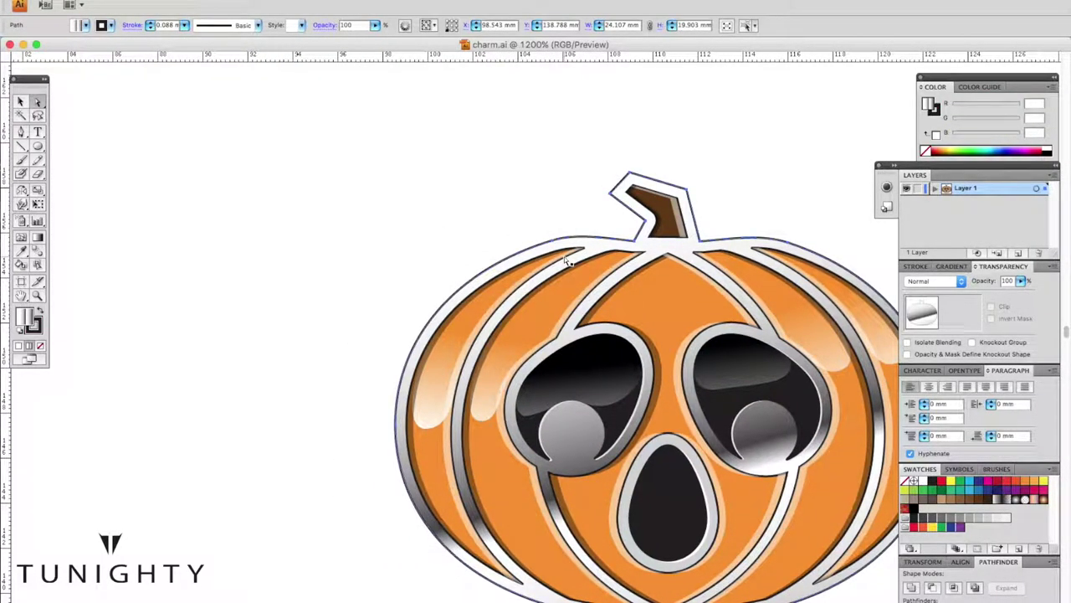
pyautogui.hscroll(4, 564, 256)
pyautogui.scroll(-1, 564, 256)
pyautogui.hotkey('ctrl', 'shift', 'a')
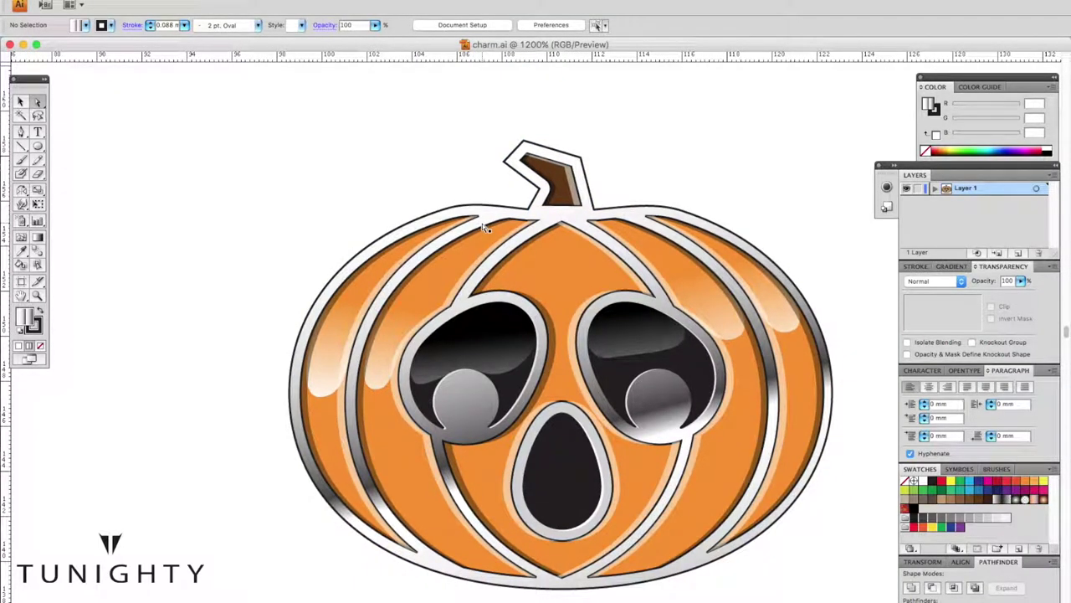
pyautogui.click(410, 264)
pyautogui.hotkey('ctrl', 'shift', 'a')
pyautogui.click(410, 265)
# Step: Select the left pumpkin stripe and the white-stroked outline path beneath it
pyautogui.hotkey('ctrl', 'shift', 'a')
pyautogui.click(328, 310)
pyautogui.hotkey('ctrl', 'shift', 'a')
pyautogui.click(328, 309)
pyautogui.scroll(-3, 328, 310)
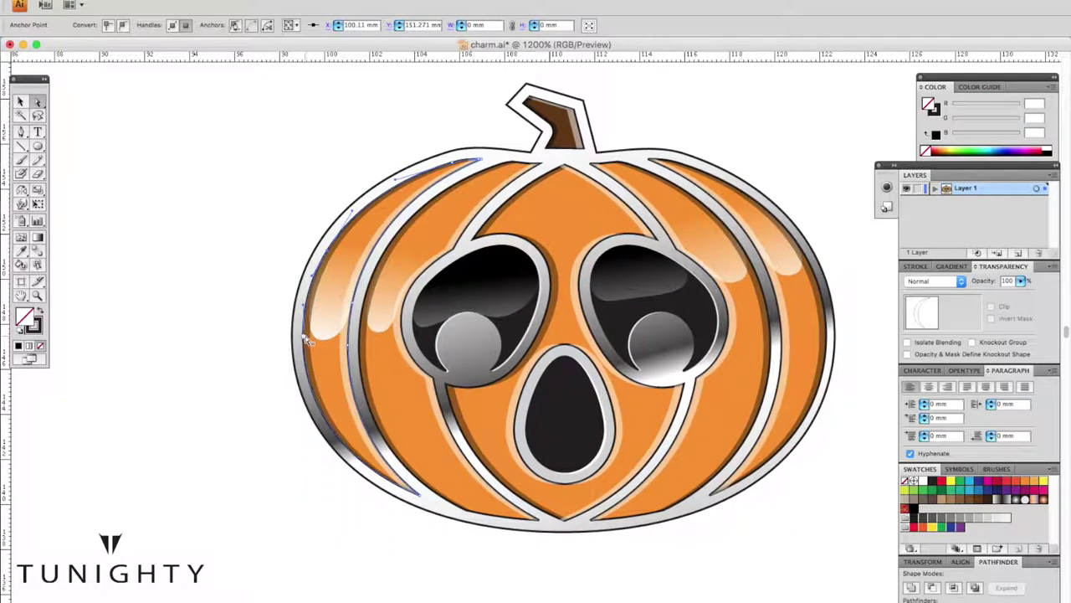
pyautogui.hscroll(2, 355, 348)
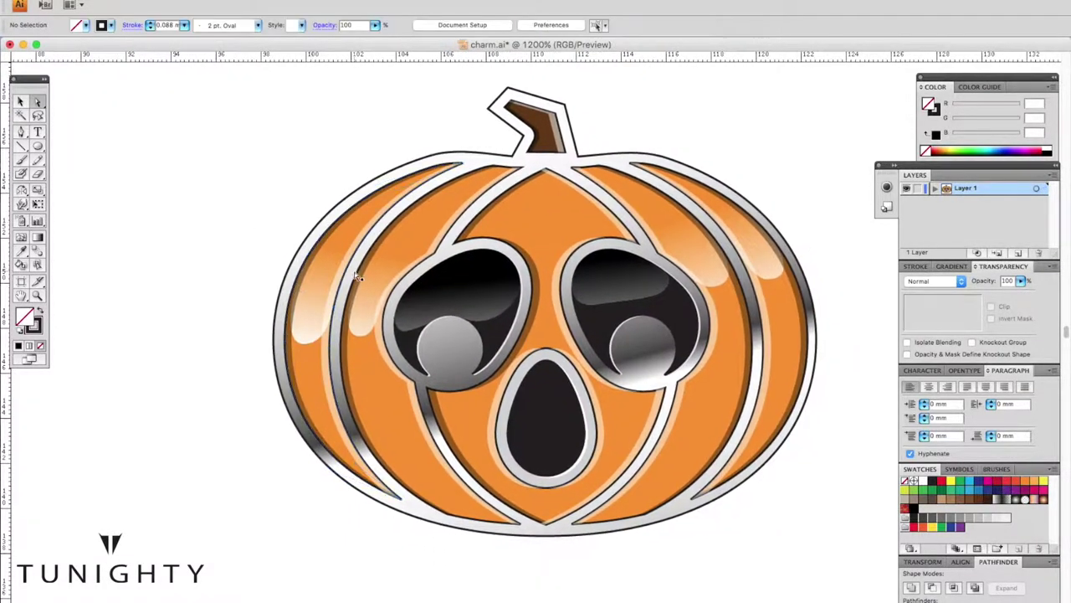
pyautogui.hotkey('ctrl', 'alt', ']')
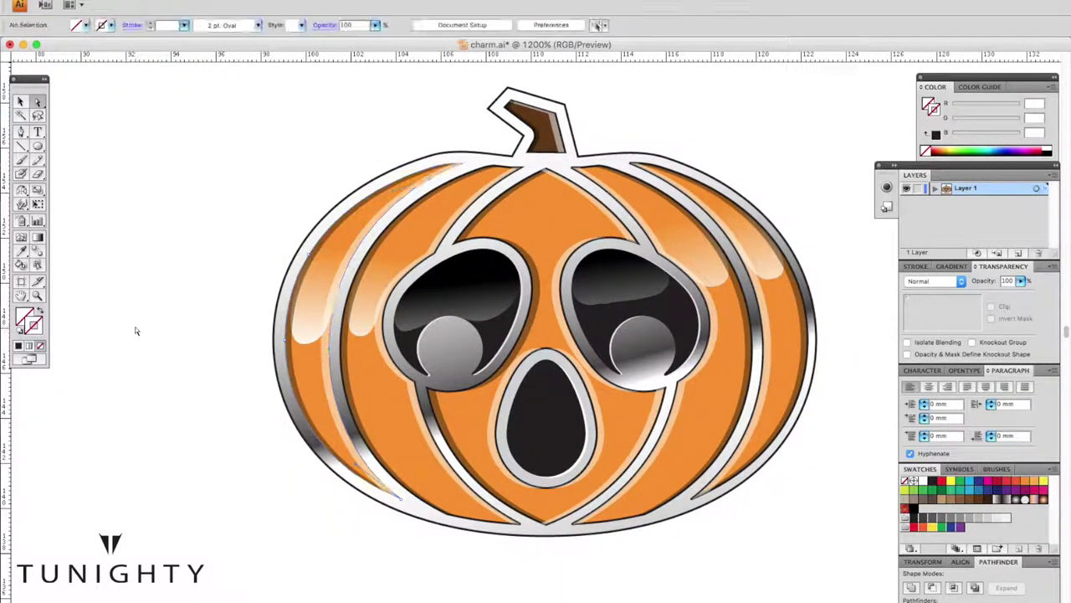
pyautogui.click(809, 503)
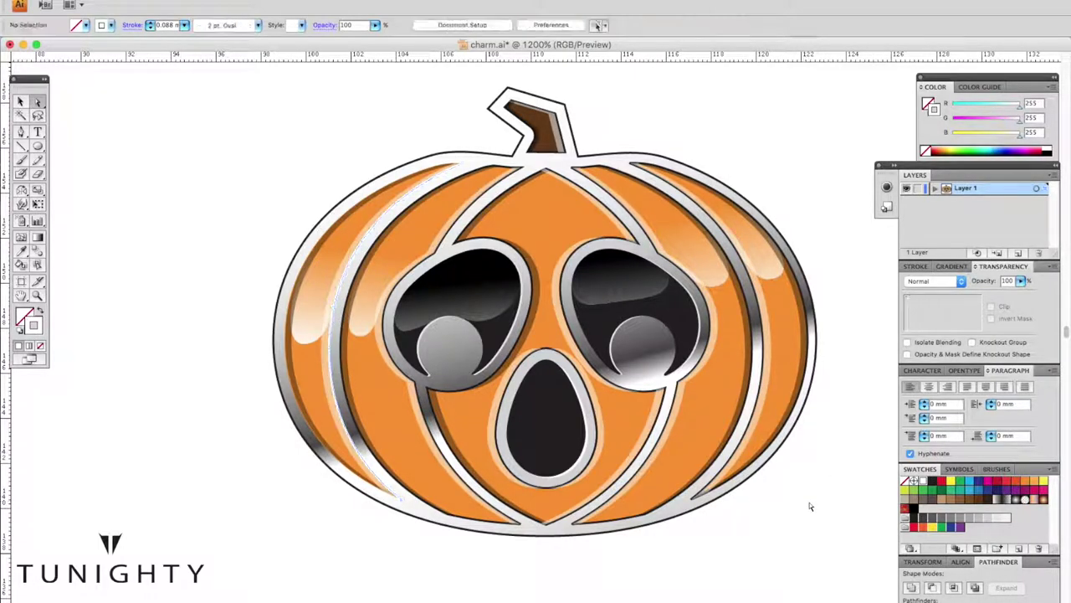
# Step: Remove the stroke from the stripe path beside the left eye
pyautogui.hotkey('ctrl', '-')
pyautogui.hotkey('ctrl', '-')
pyautogui.hotkey('ctrl', '+')
pyautogui.hotkey('ctrl', '+')
pyautogui.hotkey('ctrl', '+')
pyautogui.scroll(3, 632, 367)
pyautogui.click(364, 368)
pyautogui.hotkey('ctrl', '-')
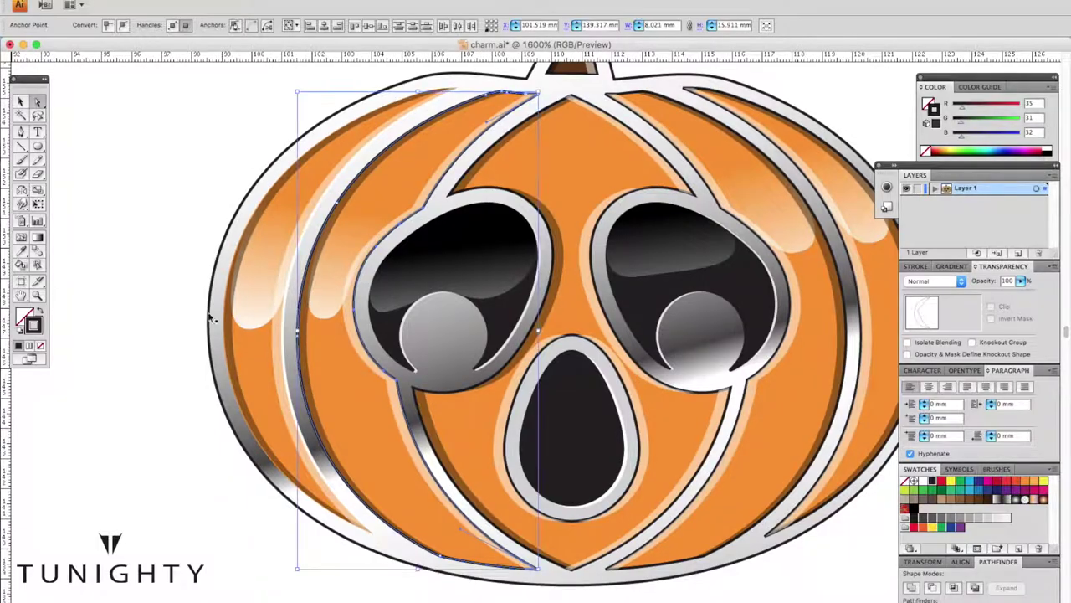
pyautogui.hotkey('ctrl', 'shift', 'a')
pyautogui.hotkey('ctrl', '-')
pyautogui.hotkey('ctrl', '+')
pyautogui.press('/')
# Step: Inspect the central orange pumpkin segment and the outline path next to it
pyautogui.hotkey('ctrl', '-')
pyautogui.hotkey('ctrl', '+')
pyautogui.hscroll(2, 405, 289)
pyautogui.click(550, 244)
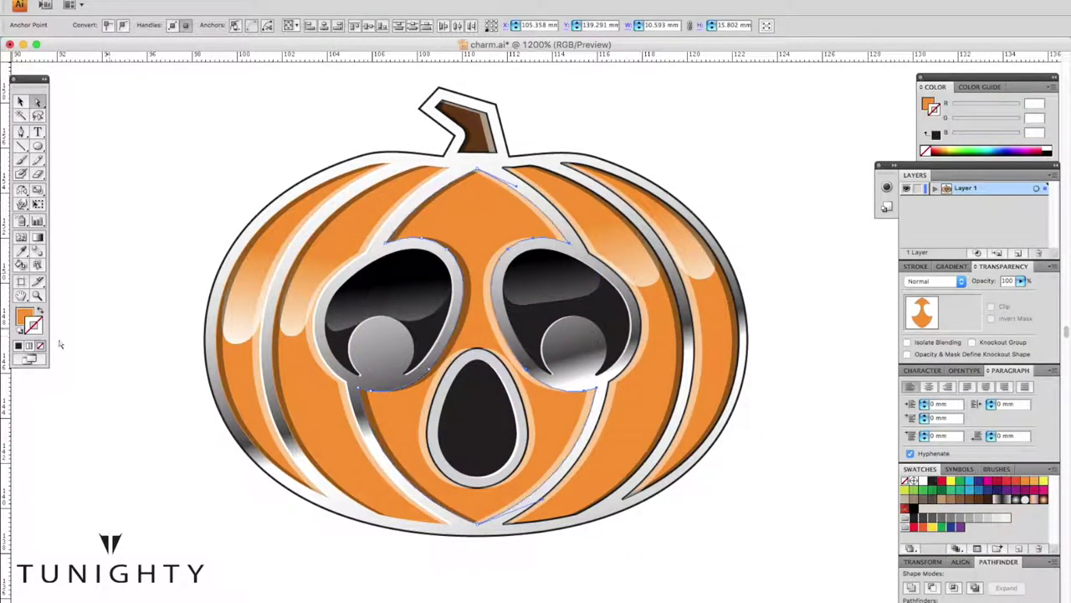
pyautogui.click(333, 293)
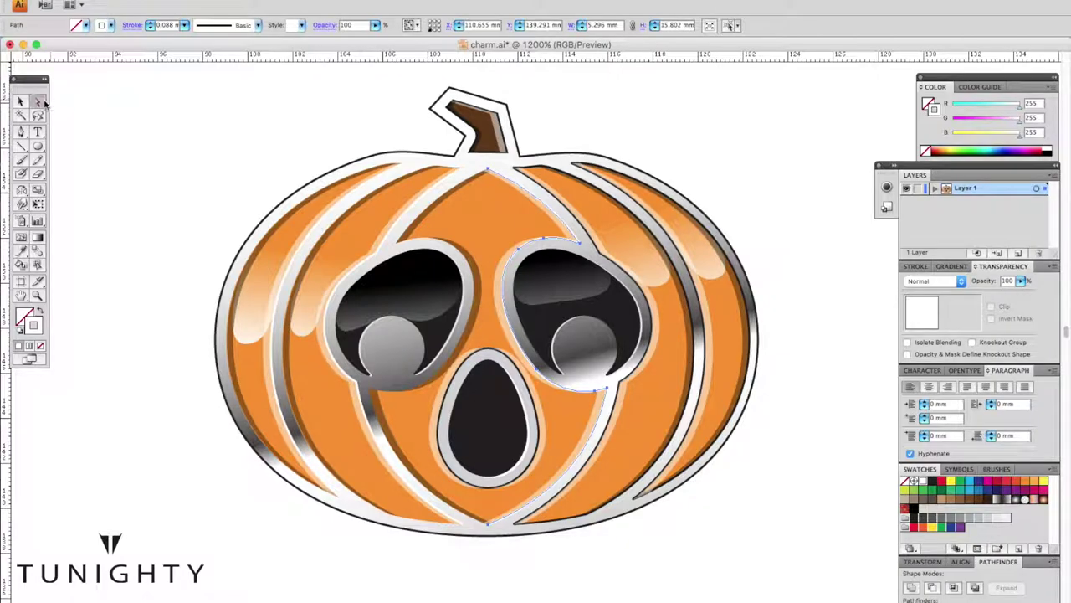
pyautogui.hotkey('ctrl', 'shift', 'a')
pyautogui.hscroll(3, 618, 324)
pyautogui.scroll(1, 618, 325)
# Step: Copy a styled segment's gradient onto the right pumpkin segment with the Eyedropper
pyautogui.click(618, 324)
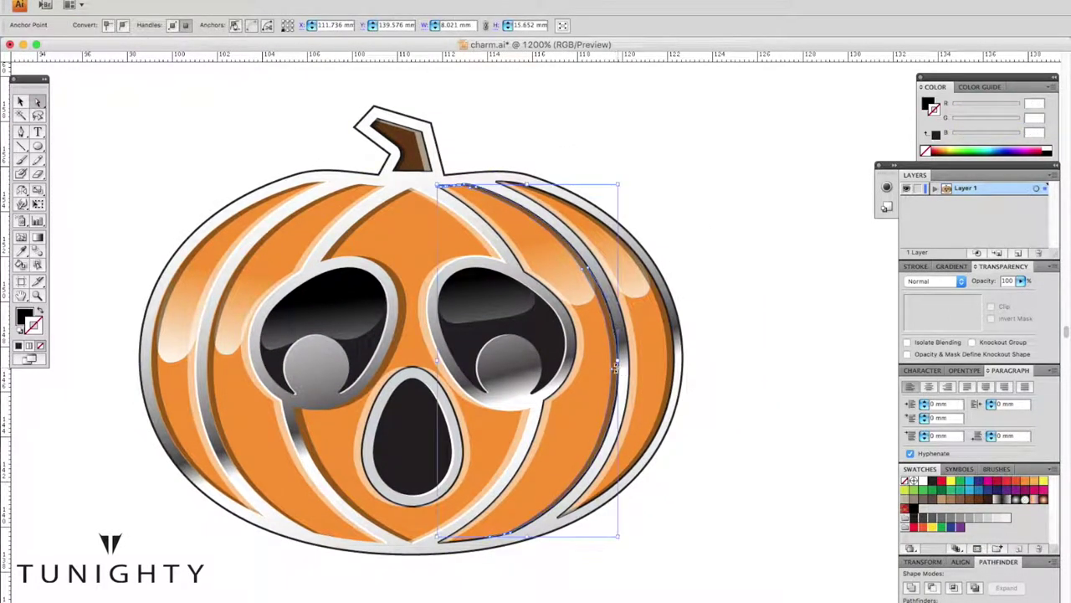
pyautogui.scroll(-1, 661, 385)
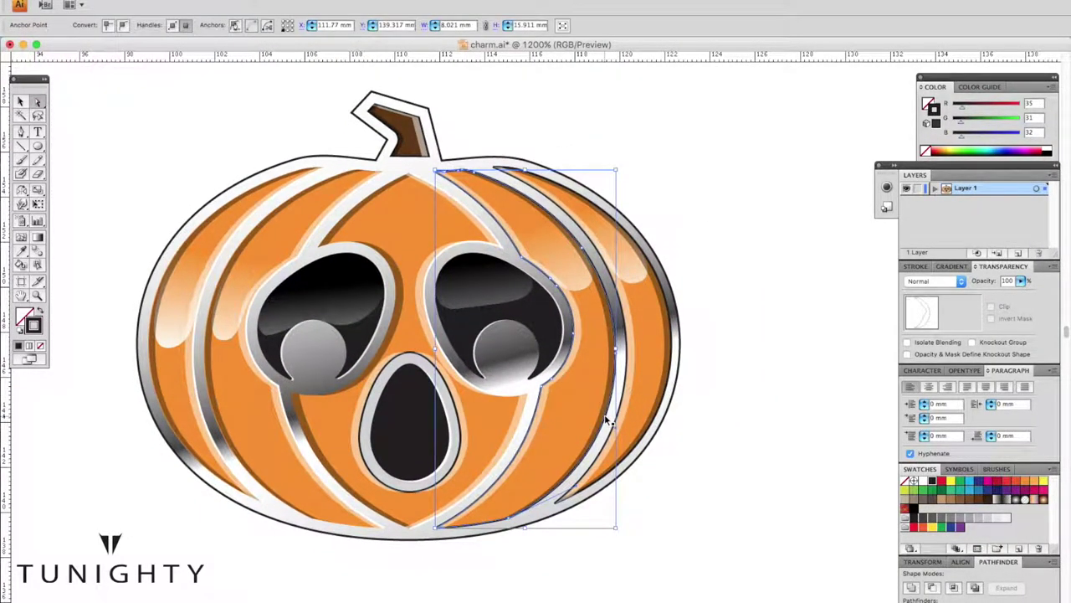
pyautogui.press('i')
pyautogui.click(172, 297)
pyautogui.press('a')
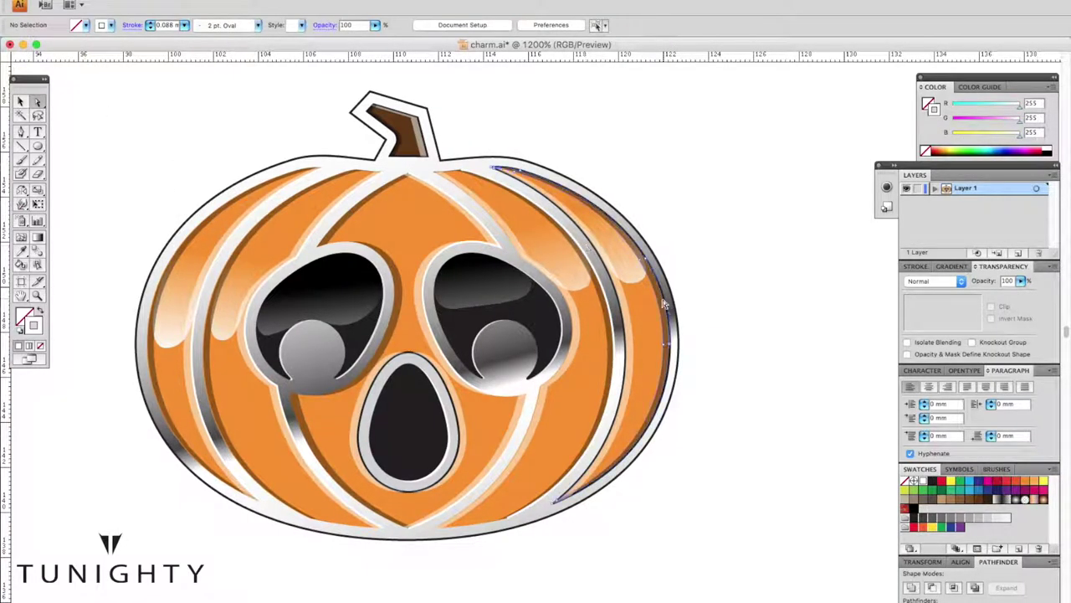
pyautogui.click(672, 350)
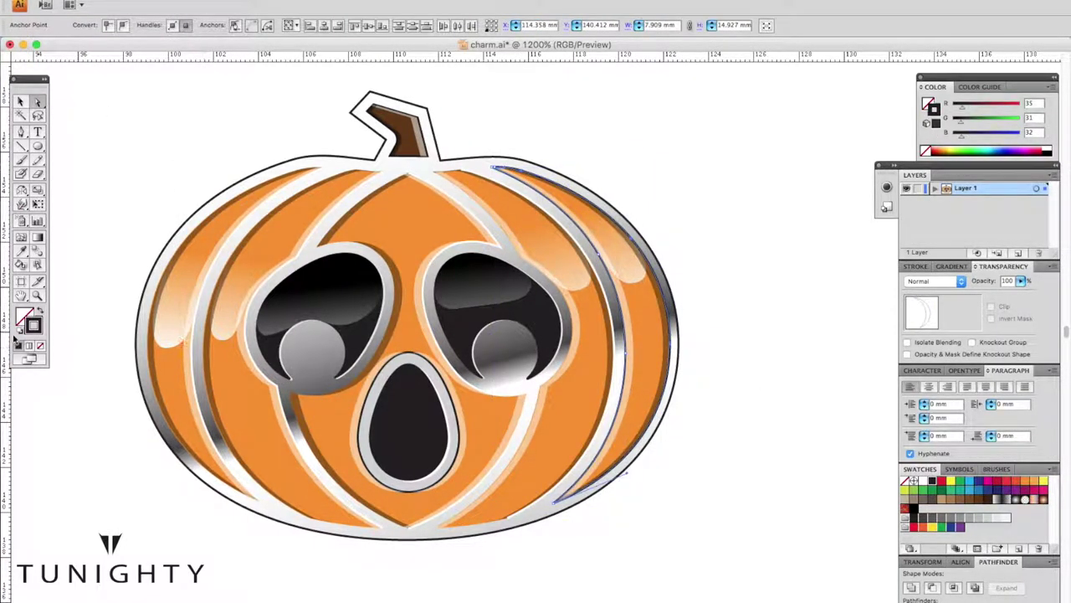
pyautogui.click(729, 319)
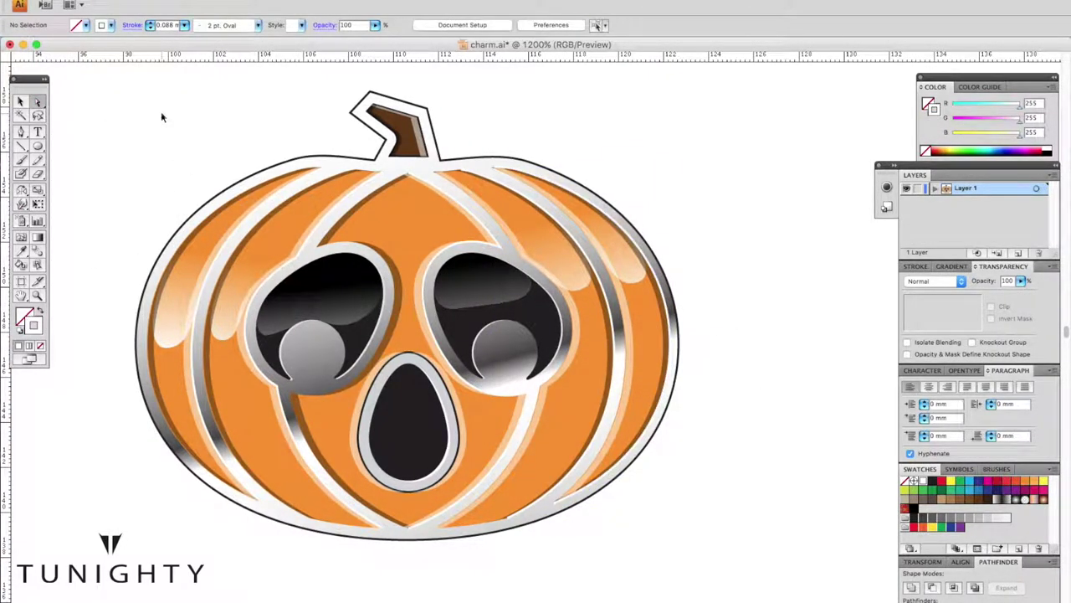
pyautogui.hotkey('ctrl', '0')
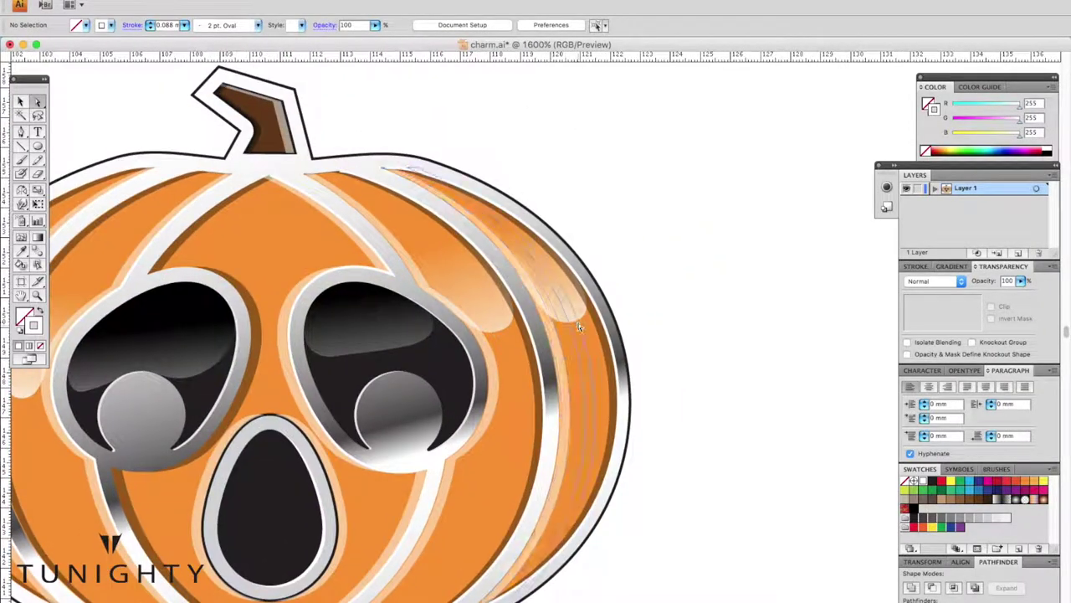
pyautogui.click(547, 327)
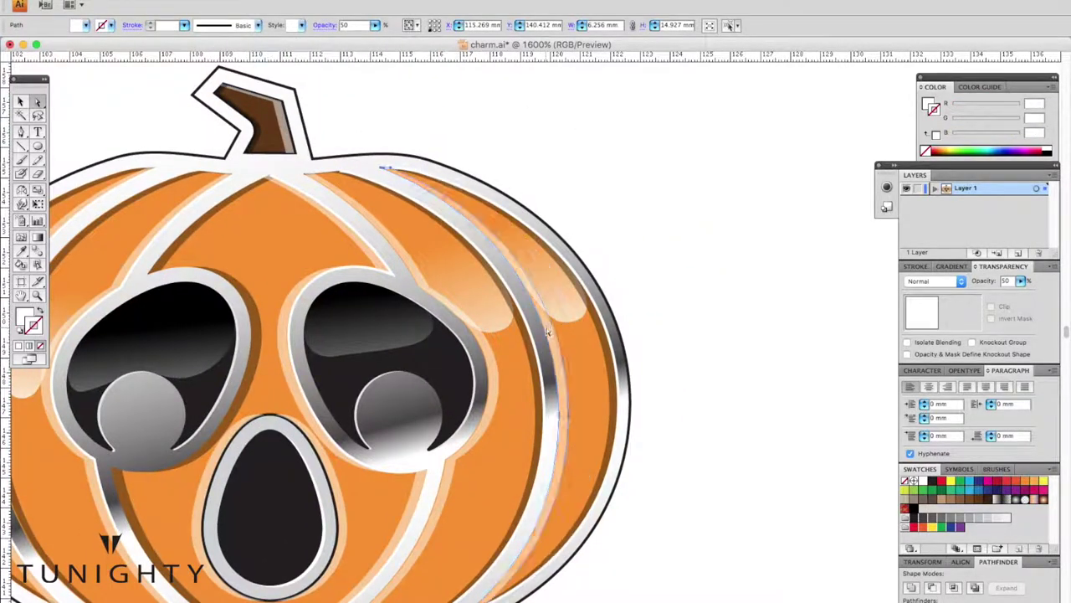
# Step: Select the mouth path and bring the egg-shaped mouth to the centre of view
pyautogui.hotkey('ctrl', '0')
pyautogui.click(238, 135)
pyautogui.hotkey('ctrl', '-')
pyautogui.hotkey('ctrl', '+')
pyautogui.hotkey('ctrl', '+')
pyautogui.click(545, 407)
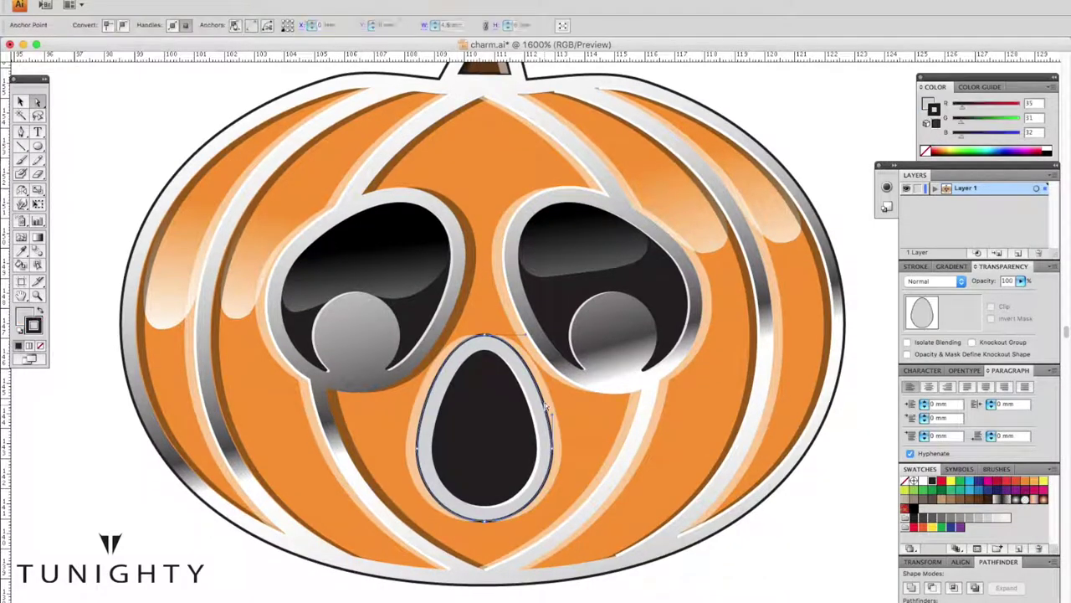
pyautogui.hotkey('ctrl', 'shift', 'a')
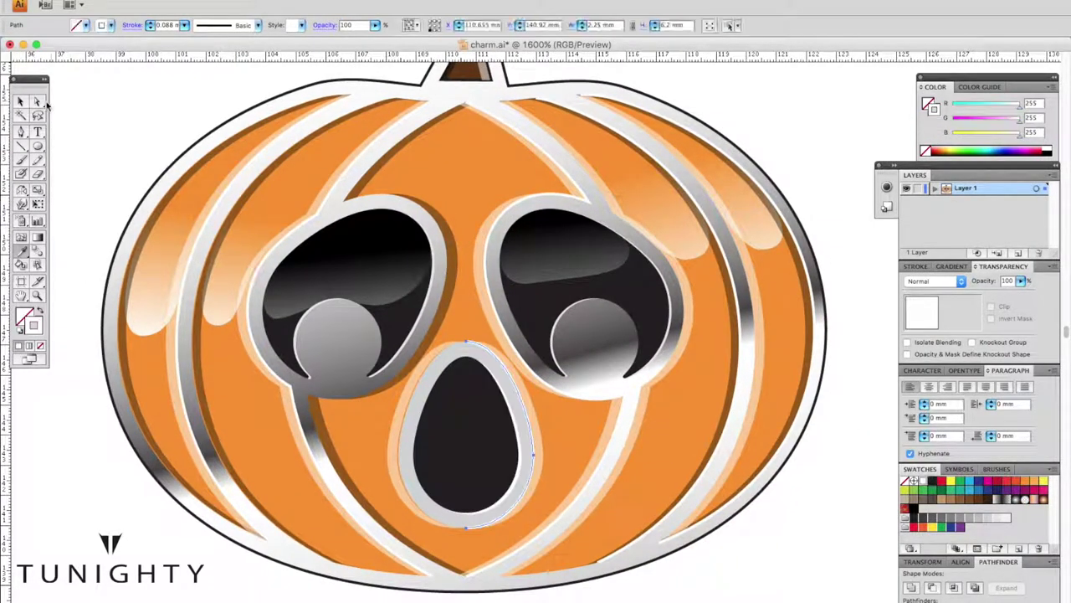
pyautogui.hotkey('ctrl', '+')
pyautogui.moveTo(370, 426); pyautogui.dragTo(516, 195)
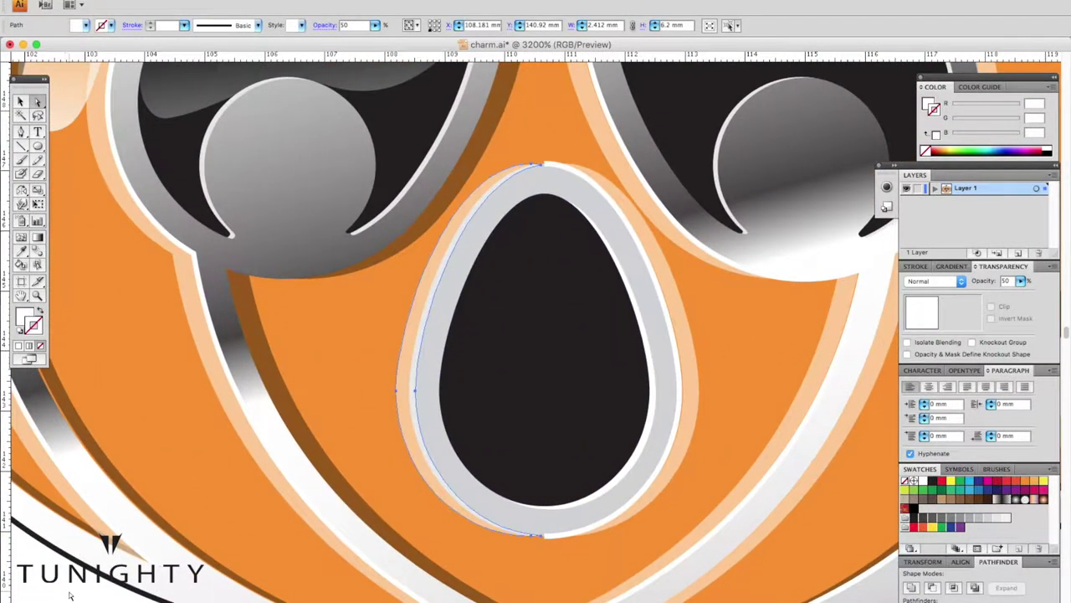
# Step: Review the whole pumpkin face and check the egg-shaped mouth outline
pyautogui.hotkey('ctrl', '-')
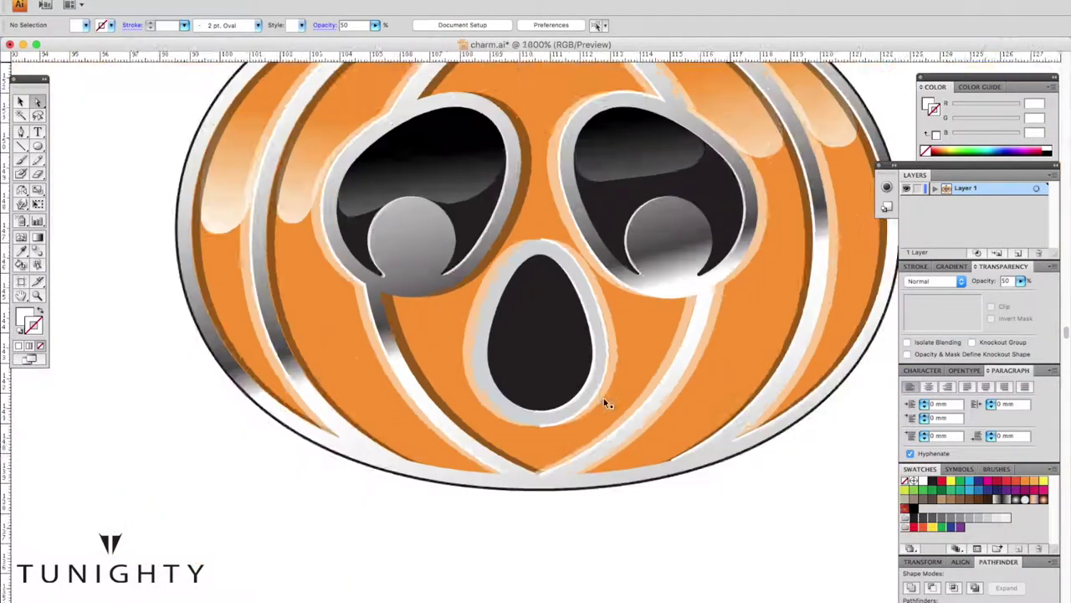
pyautogui.hotkey('ctrl', '-')
pyautogui.scroll(3, 636, 473)
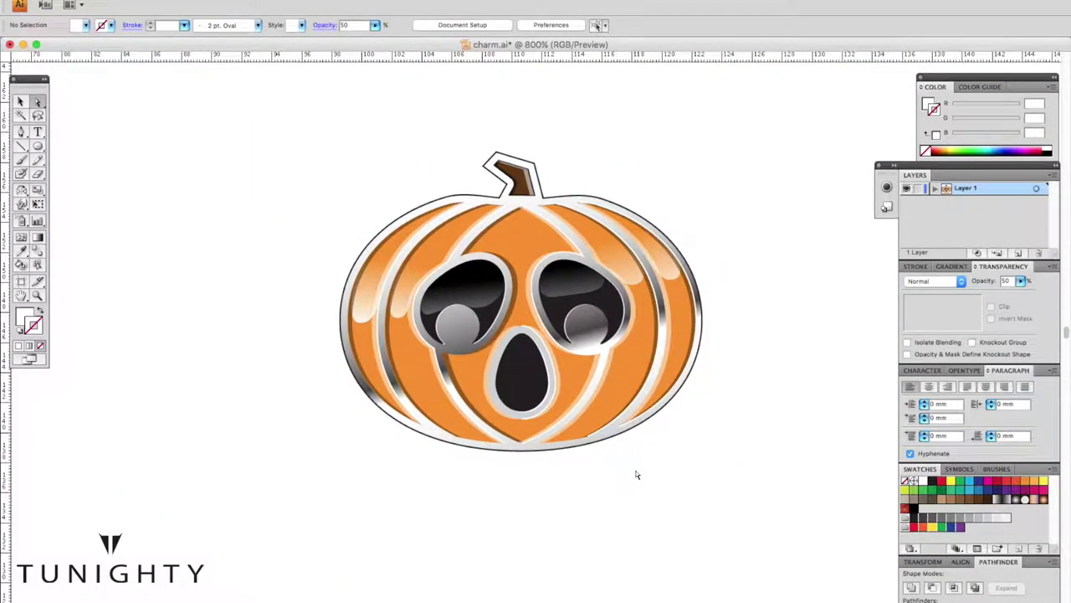
pyautogui.hotkey('ctrl', '-')
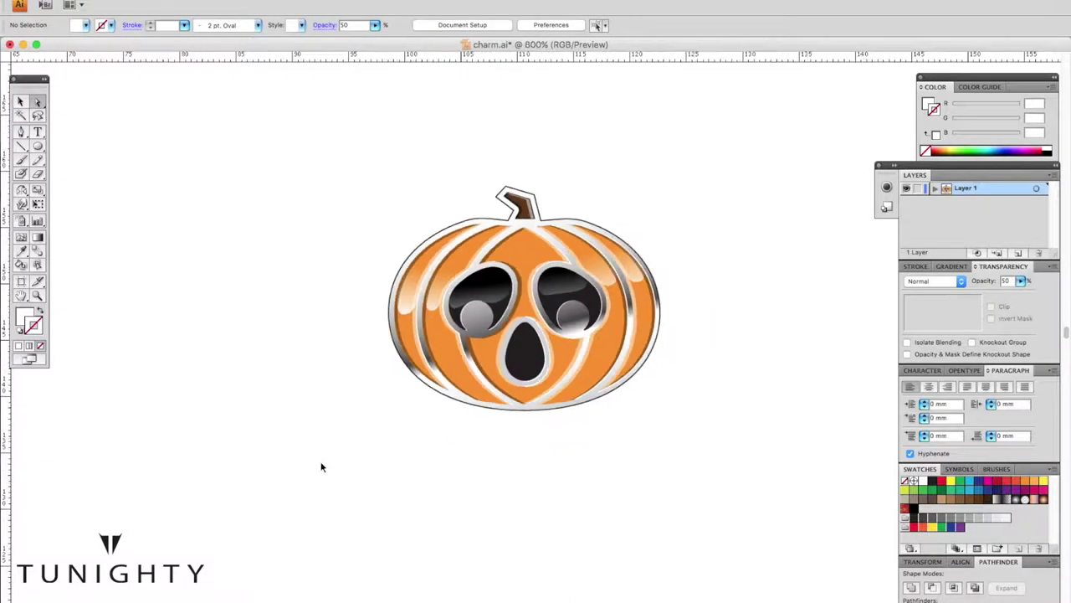
pyautogui.hotkey('ctrl', '+')
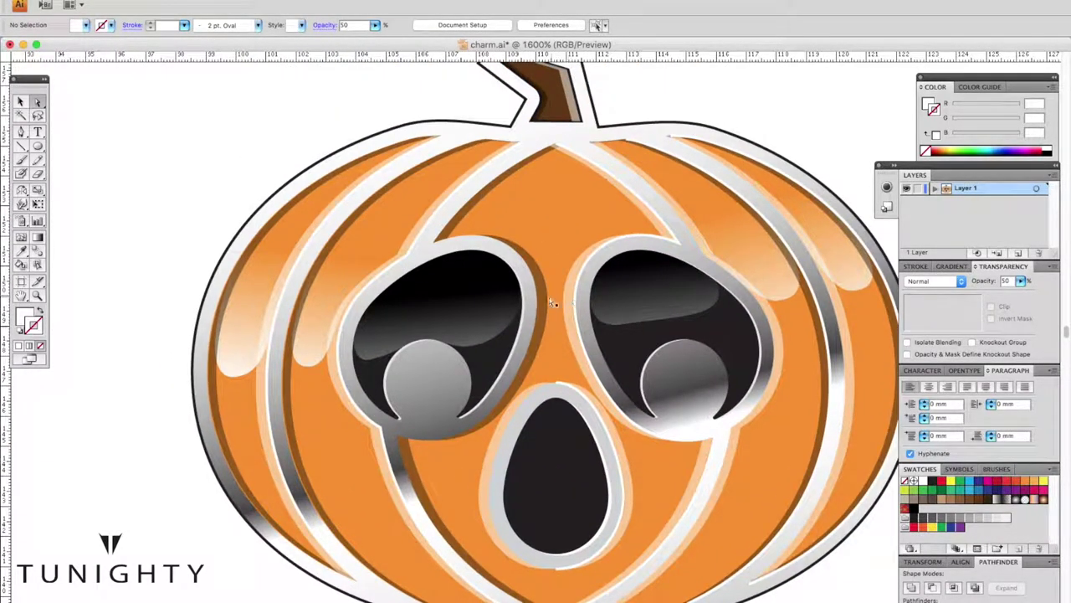
pyautogui.hotkey('ctrl', '+')
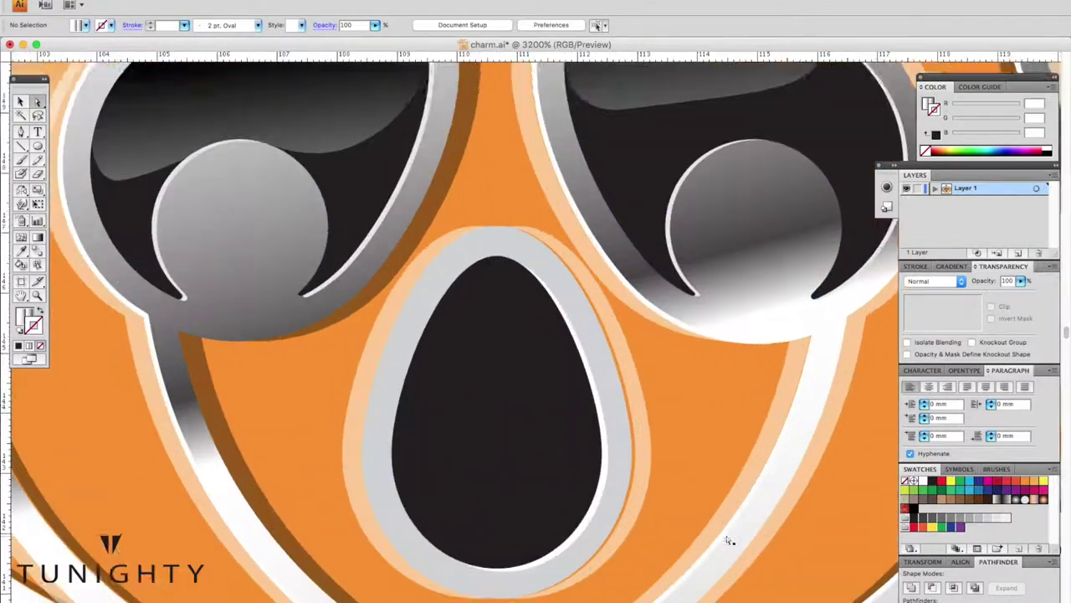
pyautogui.click(601, 383)
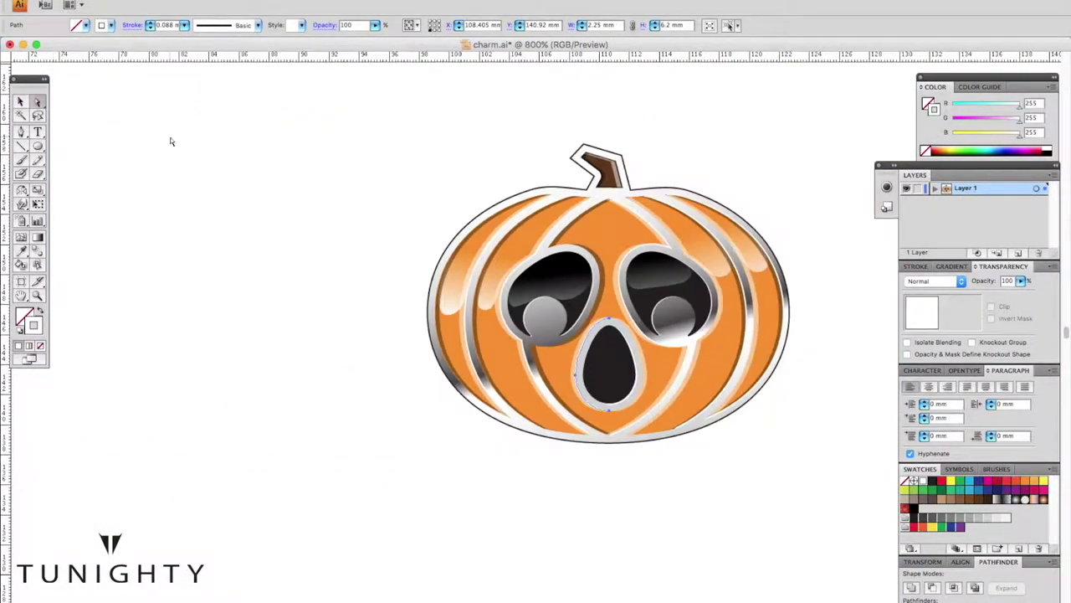
pyautogui.click(171, 142)
# Step: Give the pumpkin's outer outline a C=0 M=0 Y=0 K=60 grey stroke
pyautogui.click(601, 196)
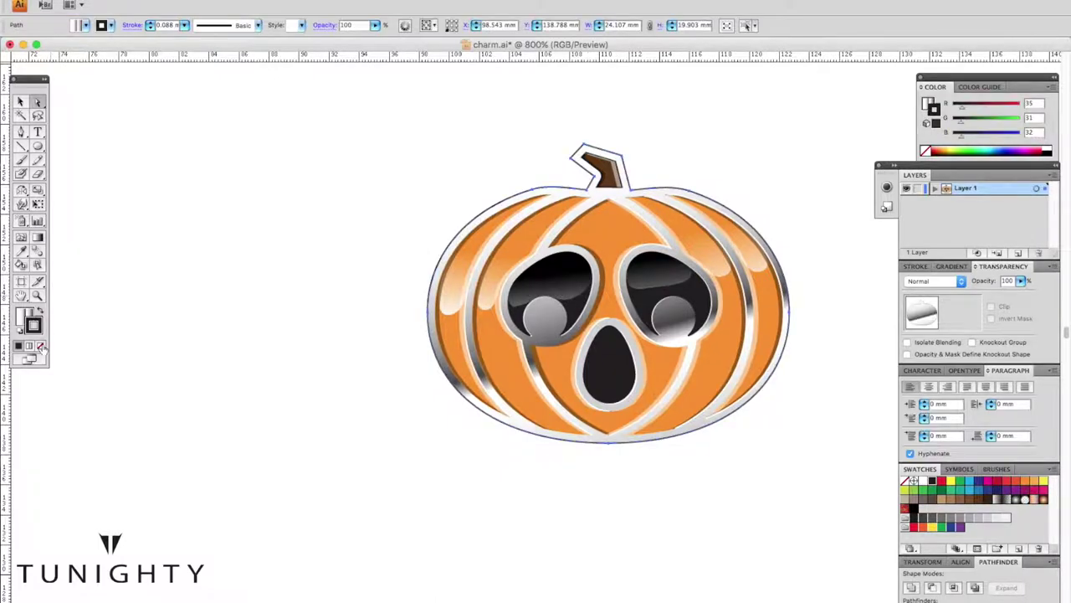
pyautogui.click(956, 526)
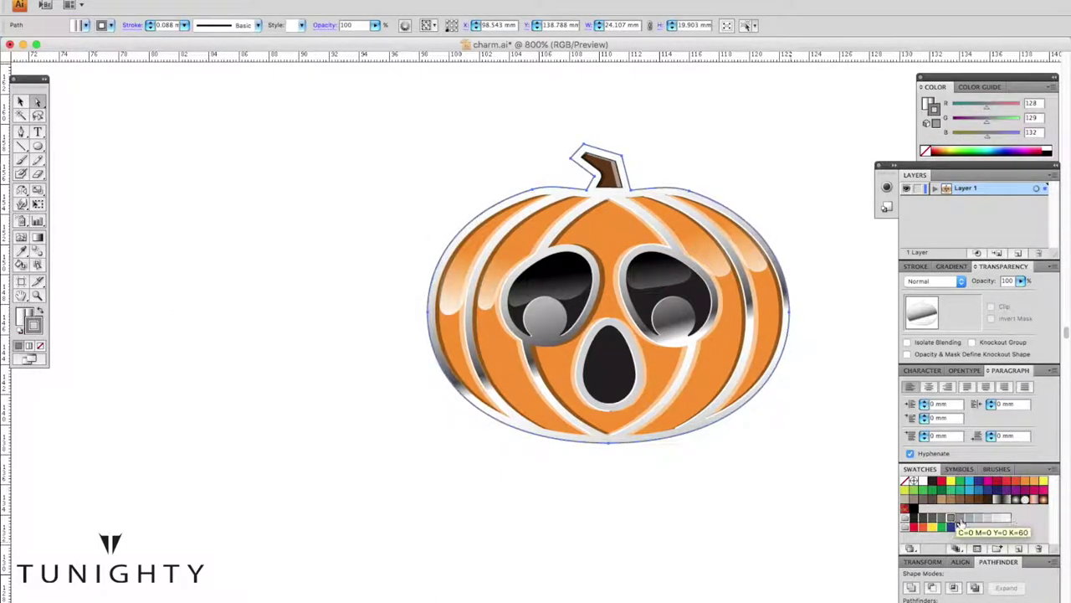
pyautogui.click(668, 480)
pyautogui.hotkey('ctrl', '-')
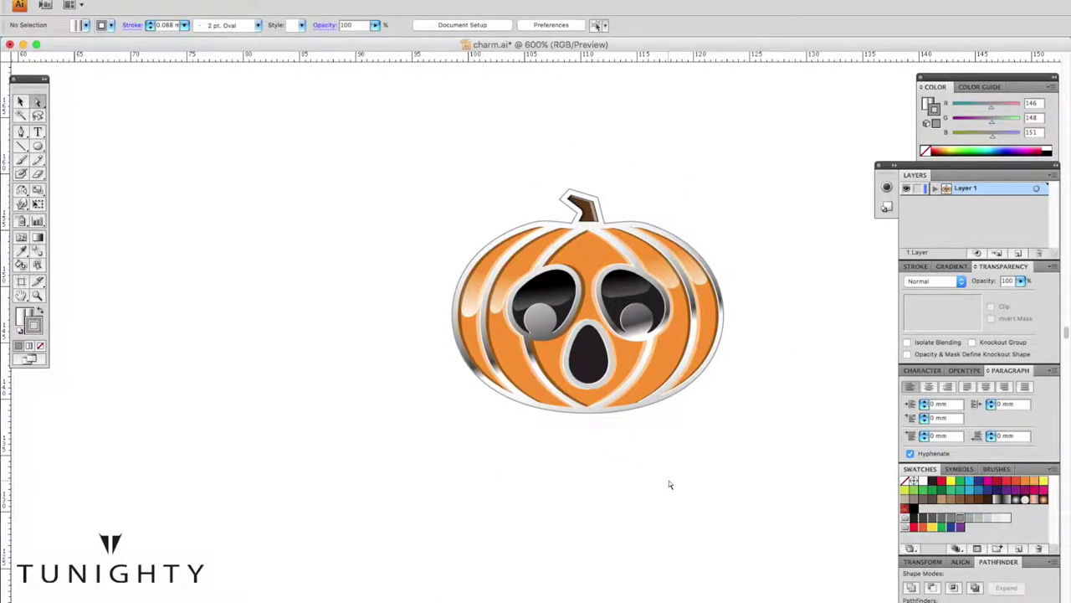
pyautogui.hotkey('ctrl', '-')
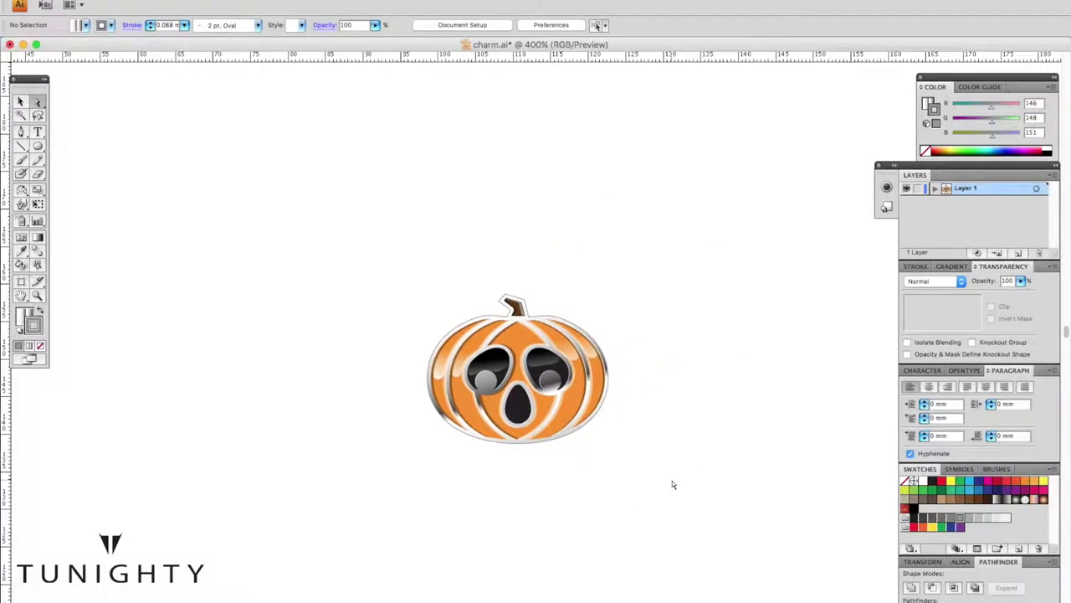
pyautogui.hotkey('ctrl', '-')
pyautogui.hotkey('ctrl', '+')
pyautogui.hotkey('ctrl', '+')
pyautogui.hotkey('ctrl', '+')
pyautogui.scroll(1, 681, 280)
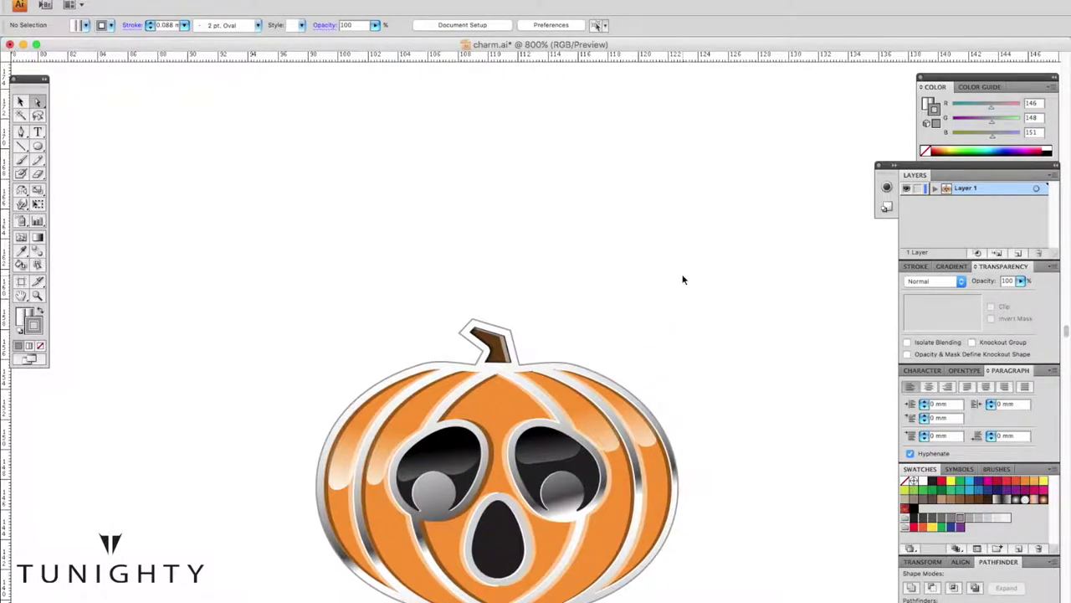
pyautogui.hotkey('ctrl', '+')
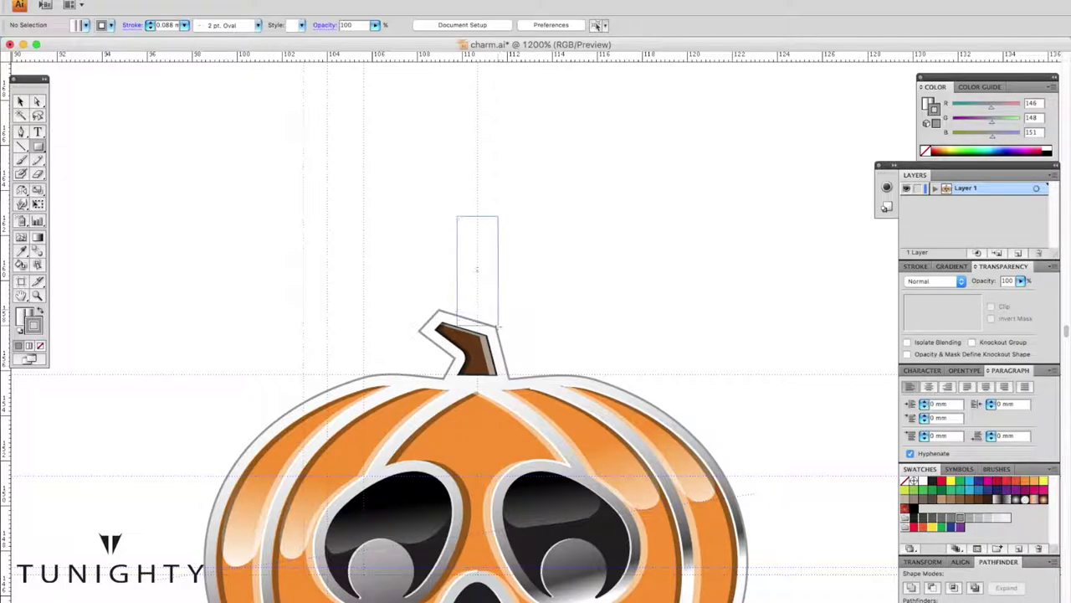
# Step: Draw a bar above the stem, then shorten and taper it into a trapezoid bail
pyautogui.moveTo(504, 377); pyautogui.dragTo(504, 377)
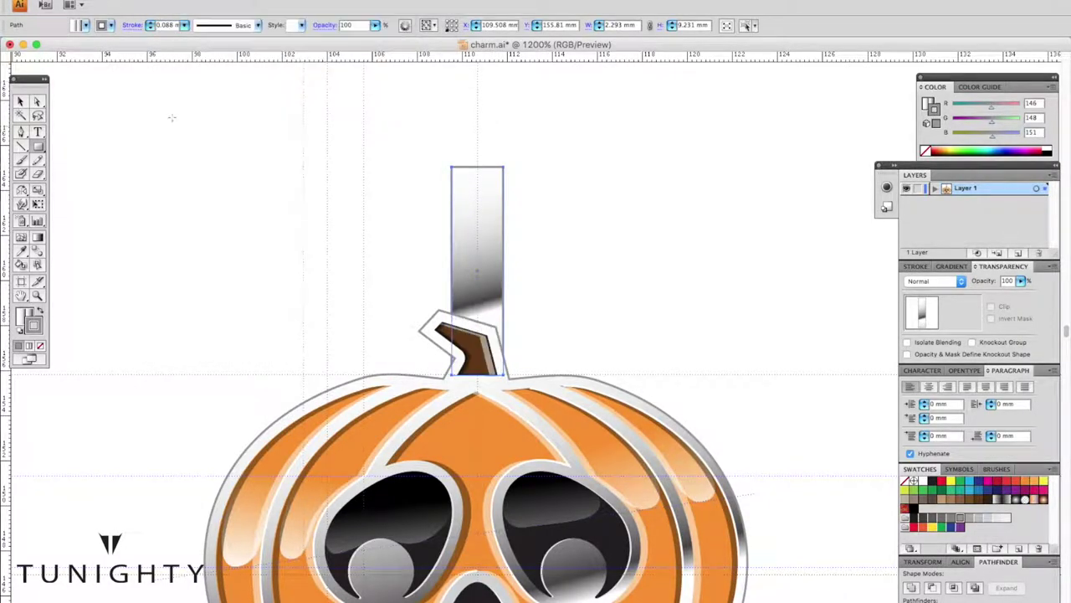
pyautogui.moveTo(538, 270); pyautogui.dragTo(553, 195)
pyautogui.click(474, 302)
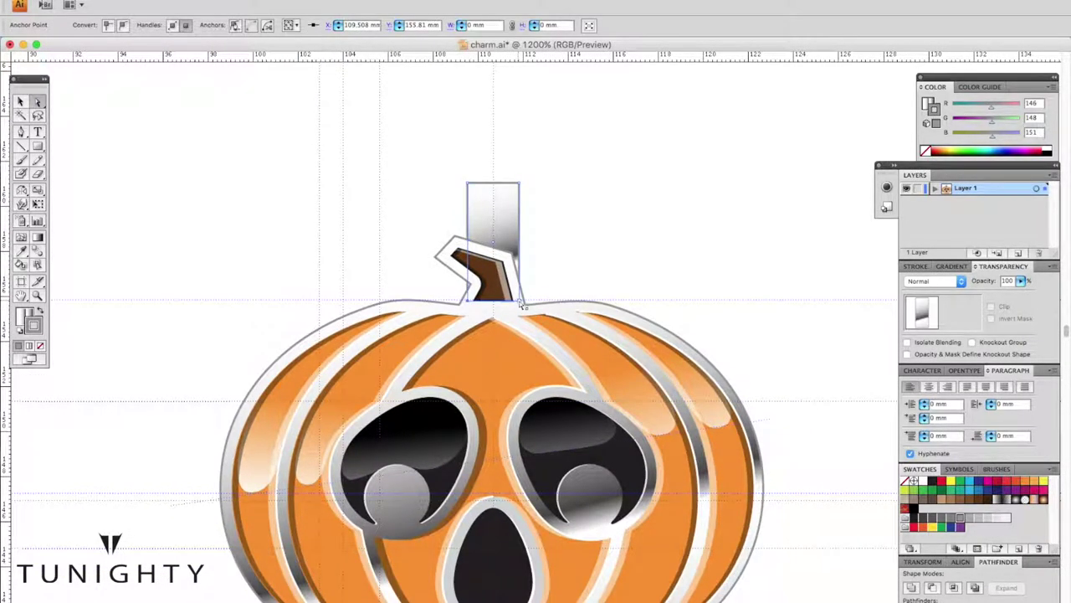
pyautogui.moveTo(520, 303); pyautogui.dragTo(519, 253)
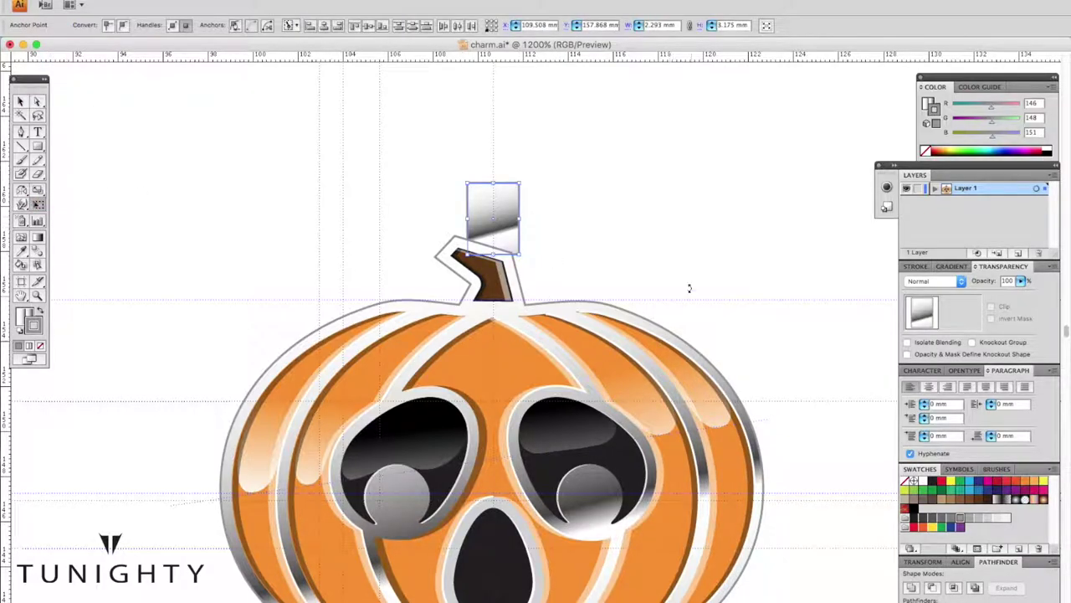
pyautogui.click(528, 196)
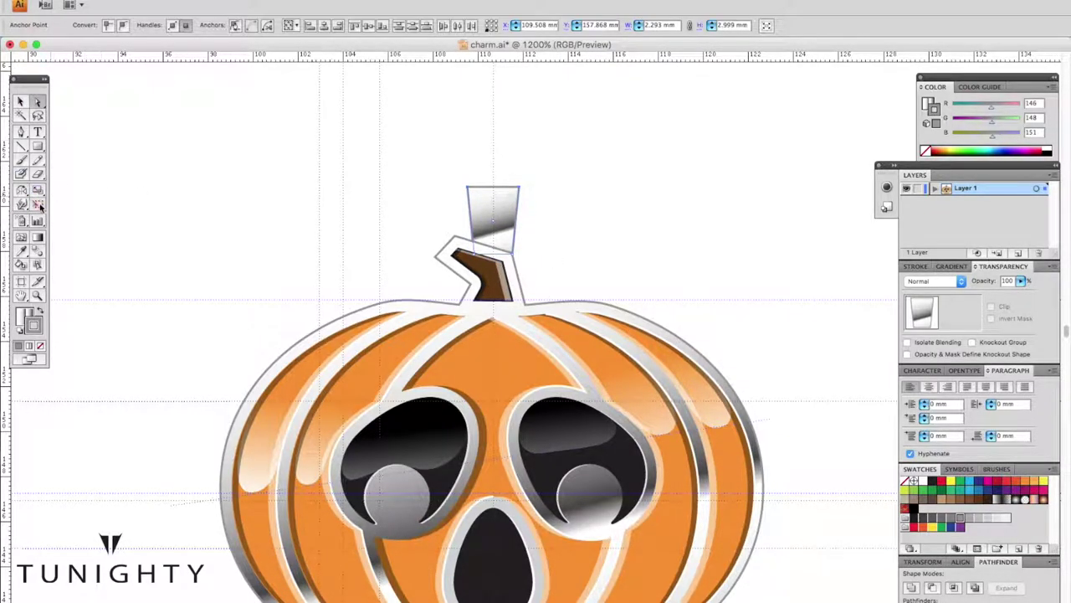
pyautogui.hotkey('ctrl', '+')
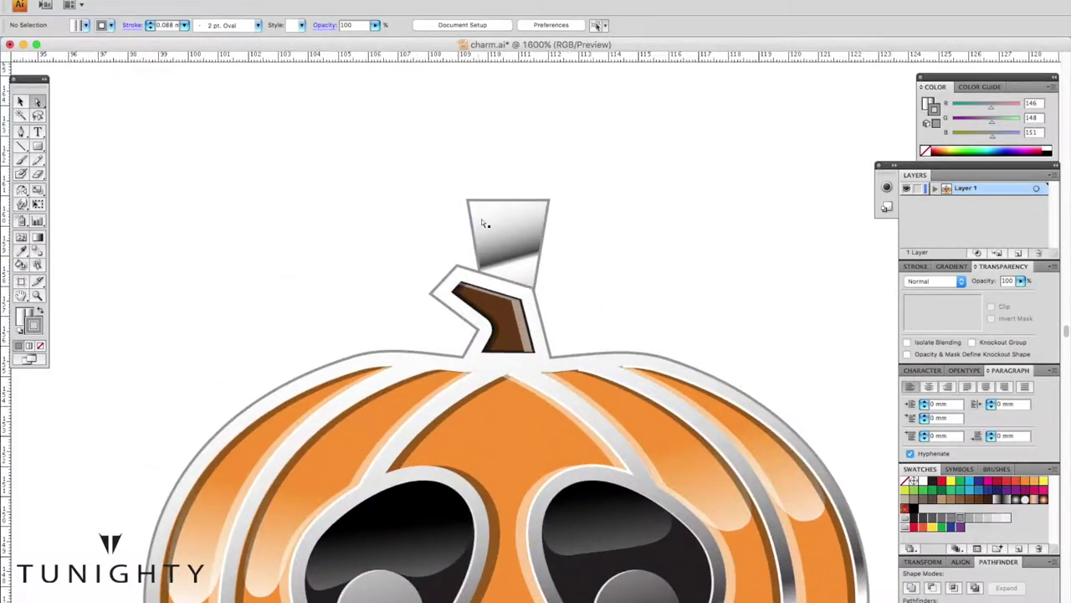
# Step: Add an offset-path border around the bail, with no stroke and a vertical gradient
pyautogui.click(172, 0)
pyautogui.click(384, 268)
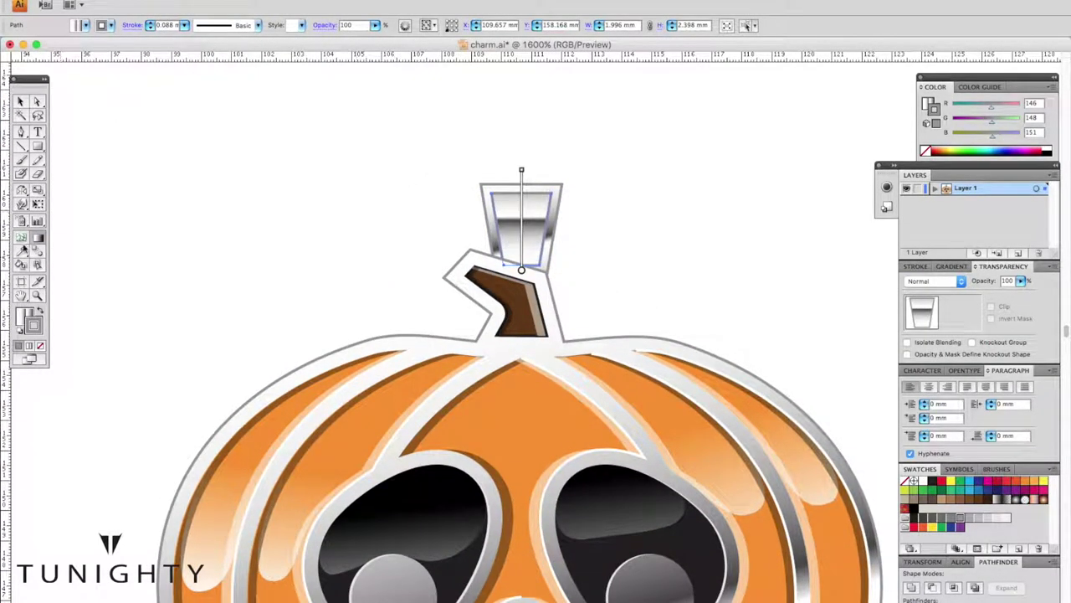
pyautogui.press('/')
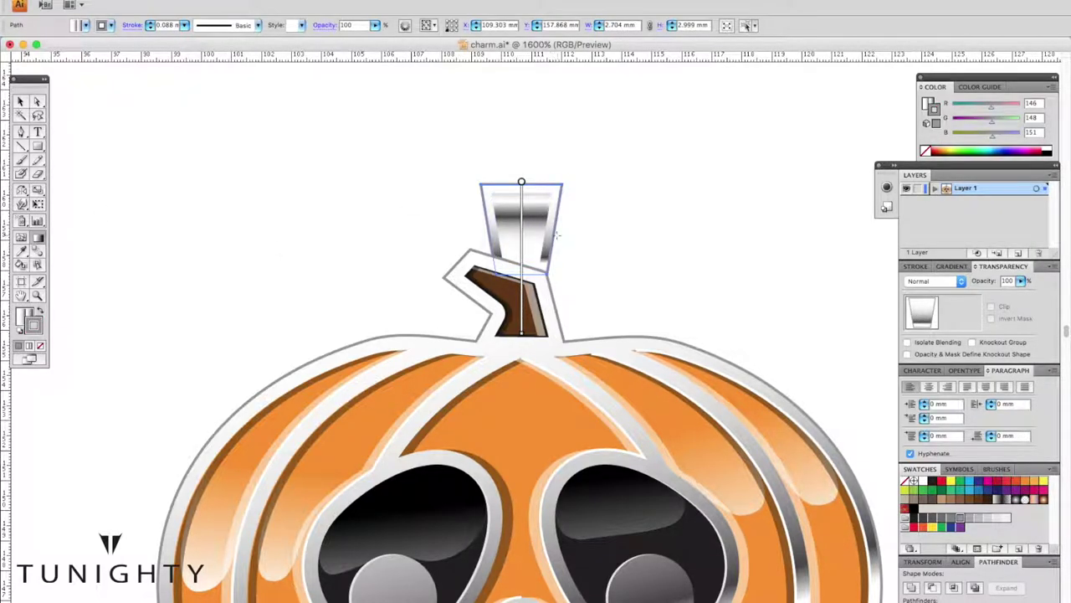
pyautogui.moveTo(521, 180); pyautogui.dragTo(521, 103)
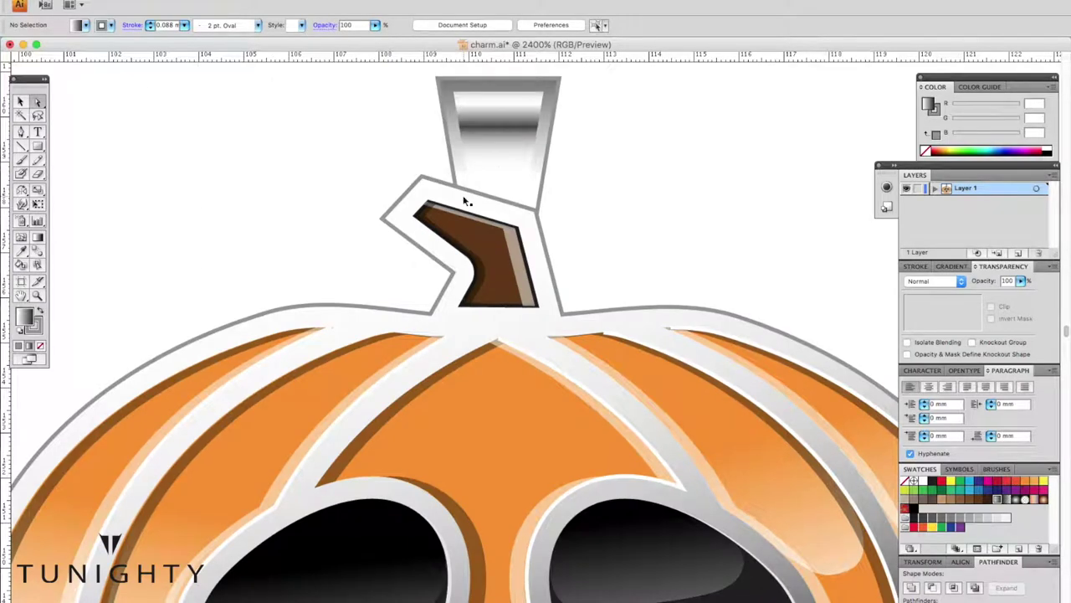
pyautogui.click(466, 201)
pyautogui.scroll(3, 561, 295)
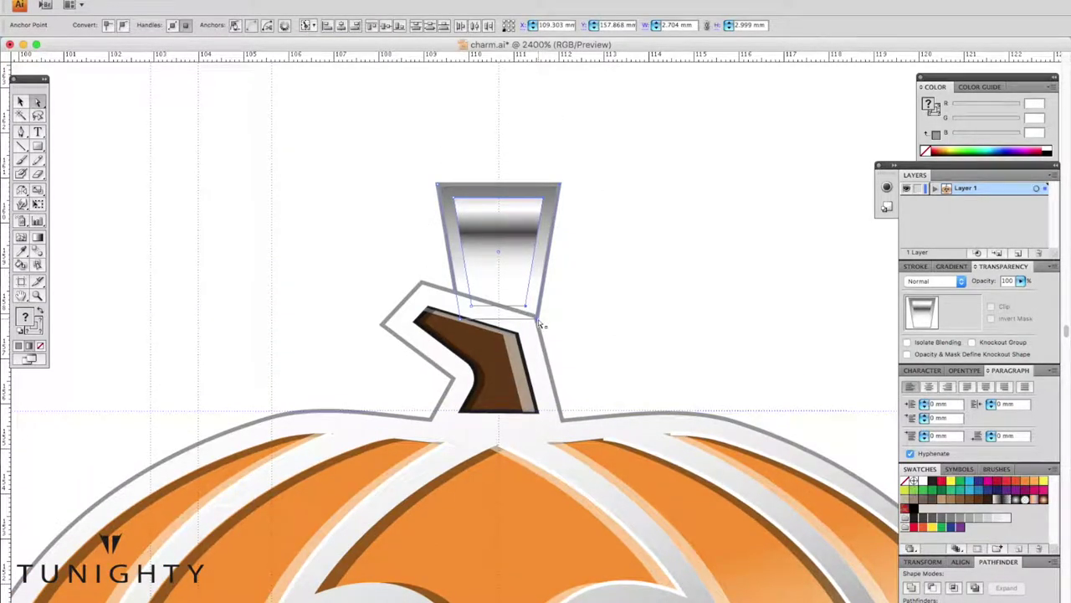
# Step: Widen the bail to 3.411 mm and stretch it down over the stem
pyautogui.moveTo(541, 323); pyautogui.dragTo(557, 323)
pyautogui.moveTo(474, 306); pyautogui.dragTo(465, 327)
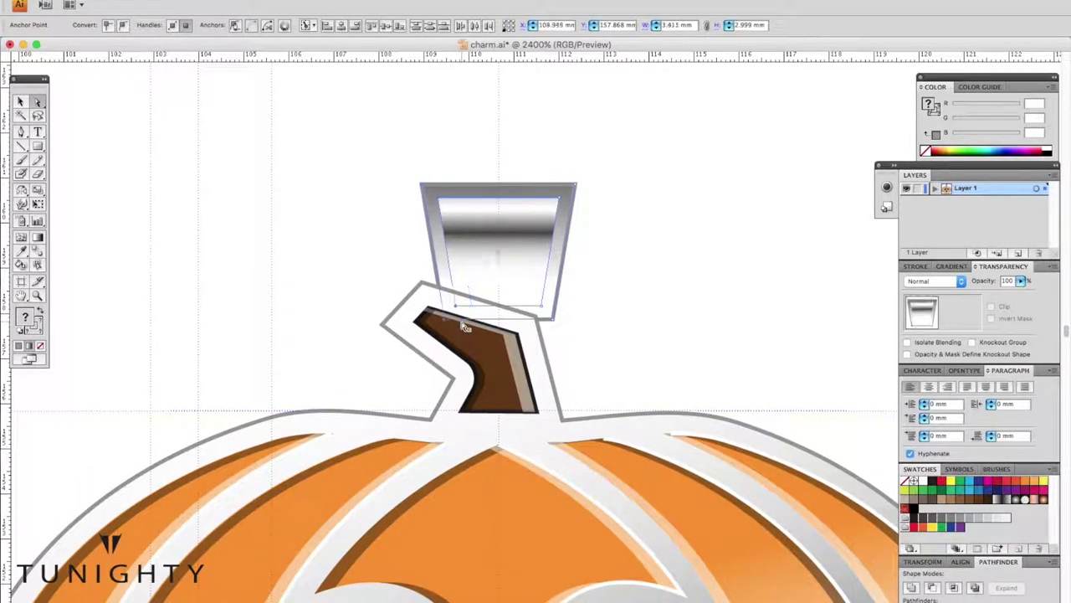
pyautogui.moveTo(545, 355)
pyautogui.mouseDown()
pyautogui.moveTo(561, 333)
pyautogui.moveTo(572, 374)
pyautogui.mouseUp()
pyautogui.press('v')
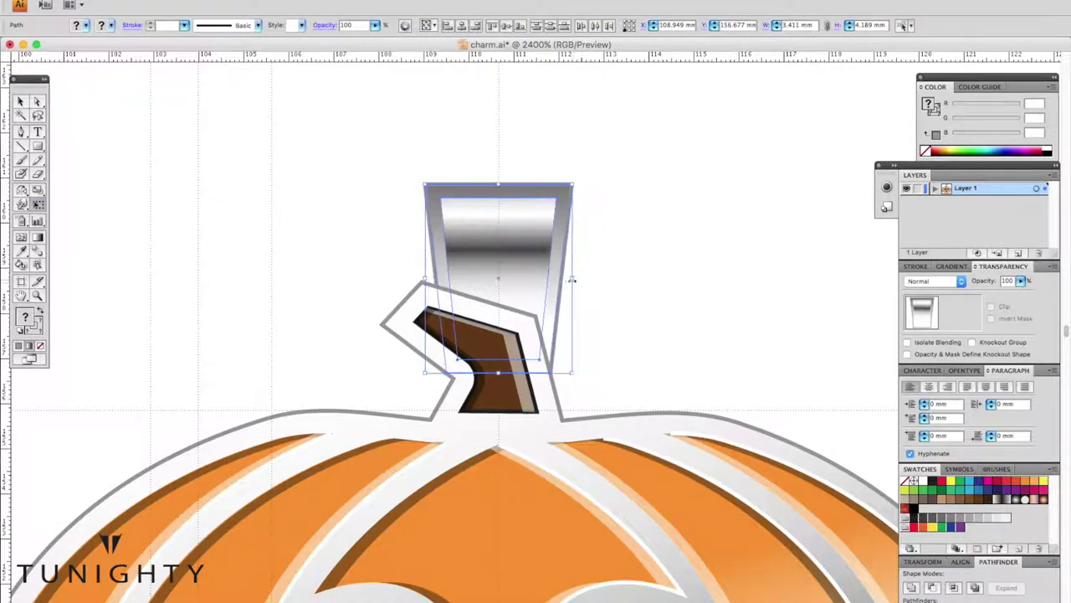
pyautogui.click(214, 147)
pyautogui.hotkey('ctrl', '0')
pyautogui.hotkey('ctrl', '=')
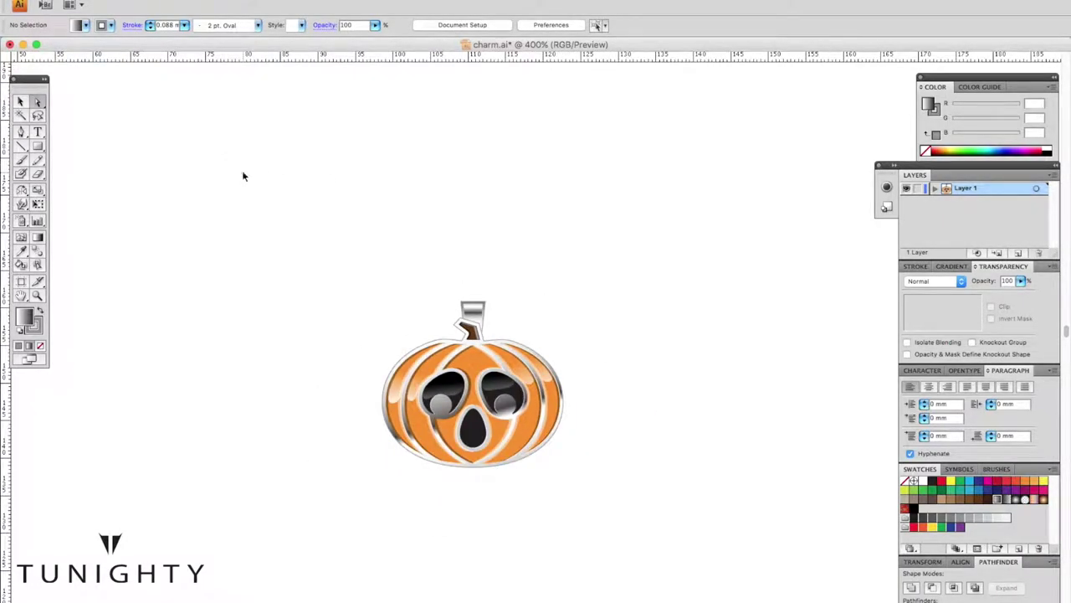
# Step: Draw a 3.881 × 5.468 mm grey-to-white gradient oval above and right of the pumpkin
pyautogui.hotkey('ctrl', '=')
pyautogui.hotkey('ctrl', '-')
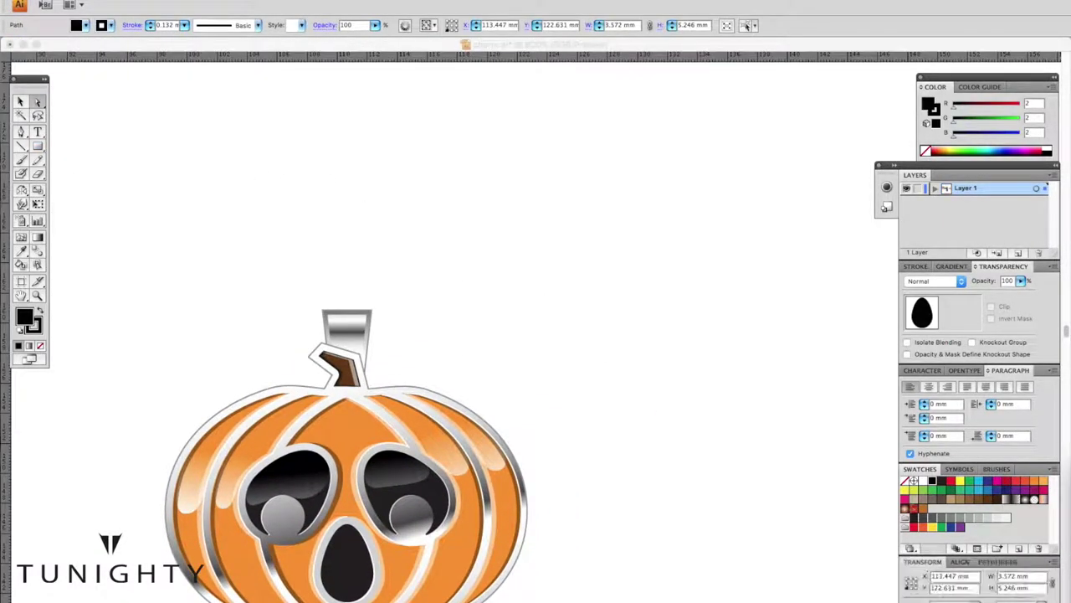
pyautogui.moveTo(38, 145); pyautogui.dragTo(113, 173)
pyautogui.moveTo(605, 199)
pyautogui.mouseDown()
pyautogui.moveTo(612, 245)
pyautogui.moveTo(638, 262)
pyautogui.mouseUp()
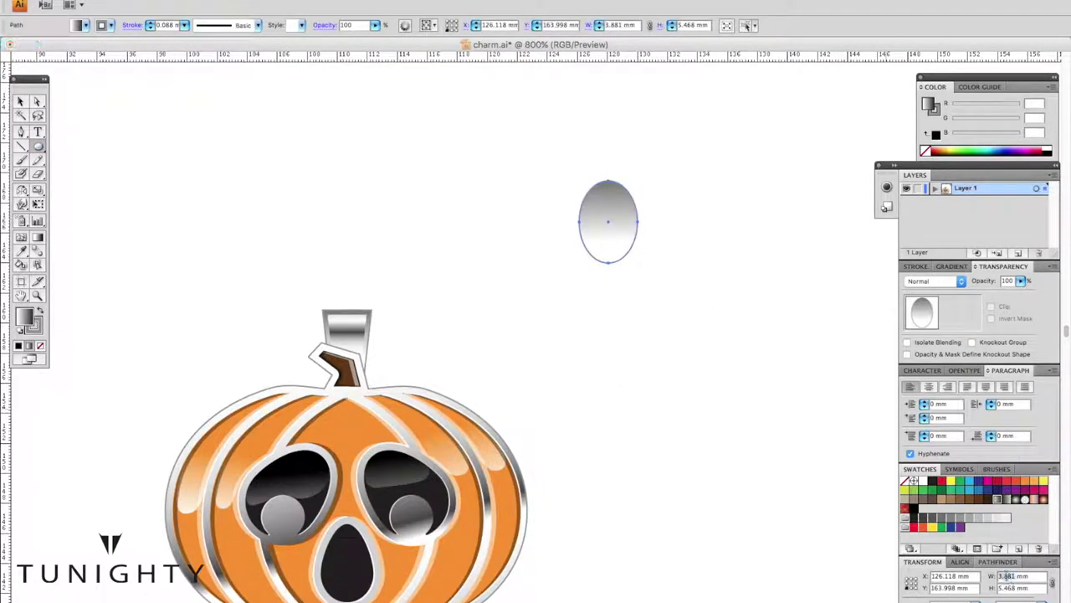
pyautogui.hotkey('ctrl', '=')
pyautogui.hotkey('ctrl', '=')
pyautogui.hotkey('ctrl', 'shift', 'a')
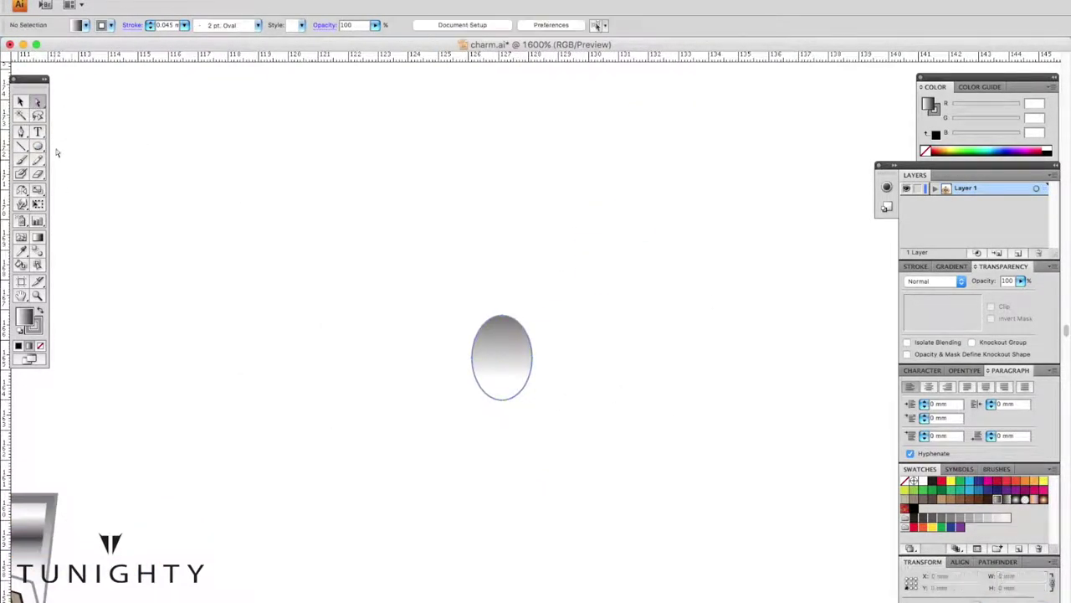
# Step: Create an exact-size rectangle across the oval
pyautogui.moveTo(38, 146); pyautogui.dragTo(80, 151)
pyautogui.press('a')
pyautogui.click(488, 316)
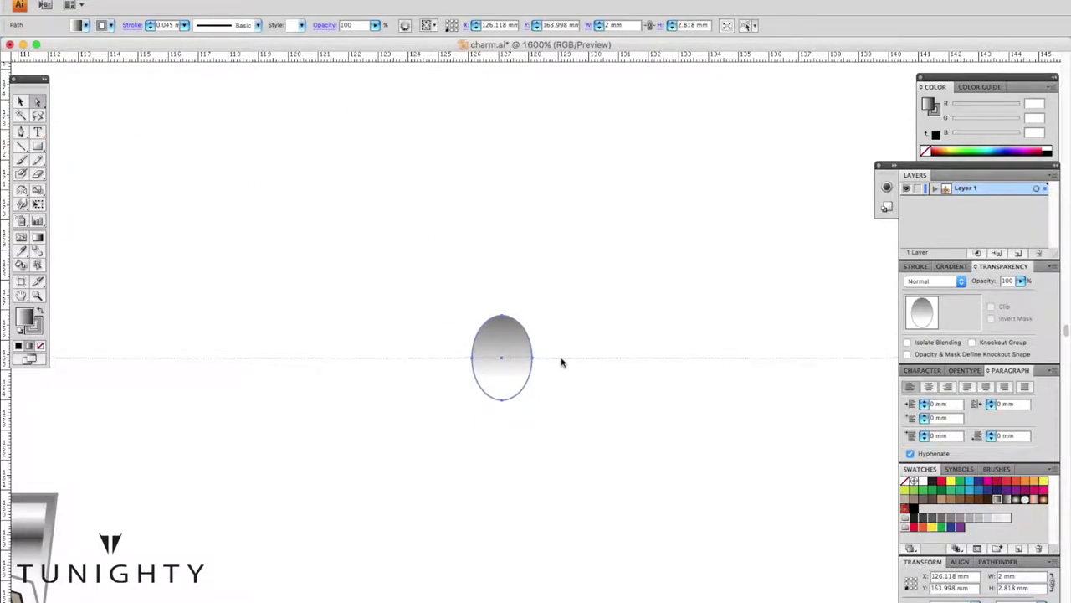
pyautogui.moveTo(532, 325); pyautogui.dragTo(543, 316)
pyautogui.press('m')
pyautogui.click(762, 351)
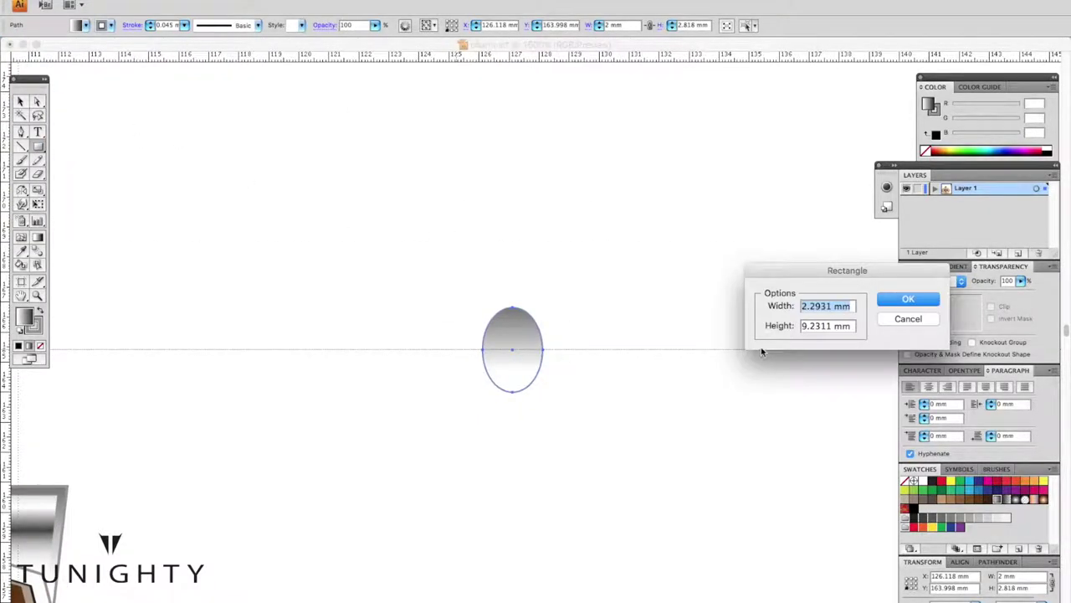
pyautogui.moveTo(831, 306); pyautogui.dragTo(806, 307)
pyautogui.click(894, 301)
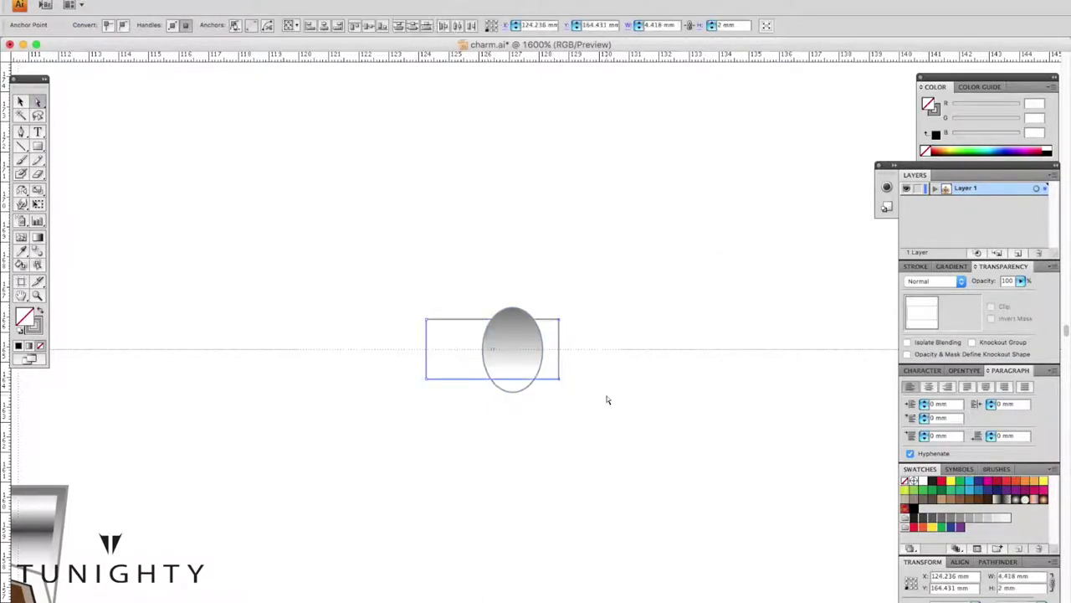
# Step: Intersect the rectangle and oval into a flat-ended barrel link and reposition it
pyautogui.hotkey('ctrl', 'a')
pyautogui.moveTo(669, 409); pyautogui.dragTo(421, 418)
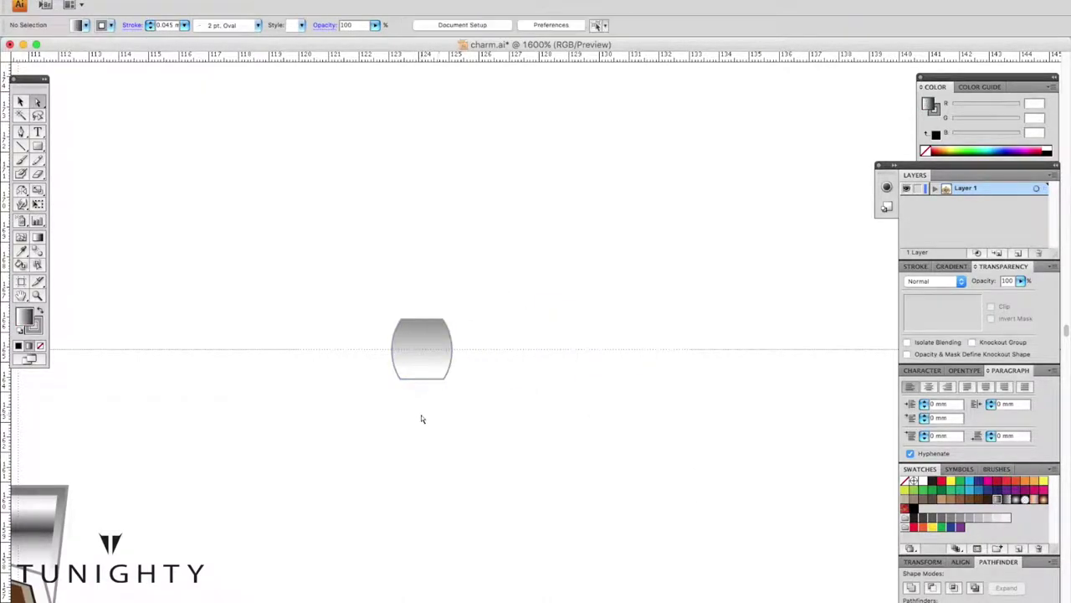
pyautogui.hotkey('ctrl', '=')
pyautogui.click(569, 381)
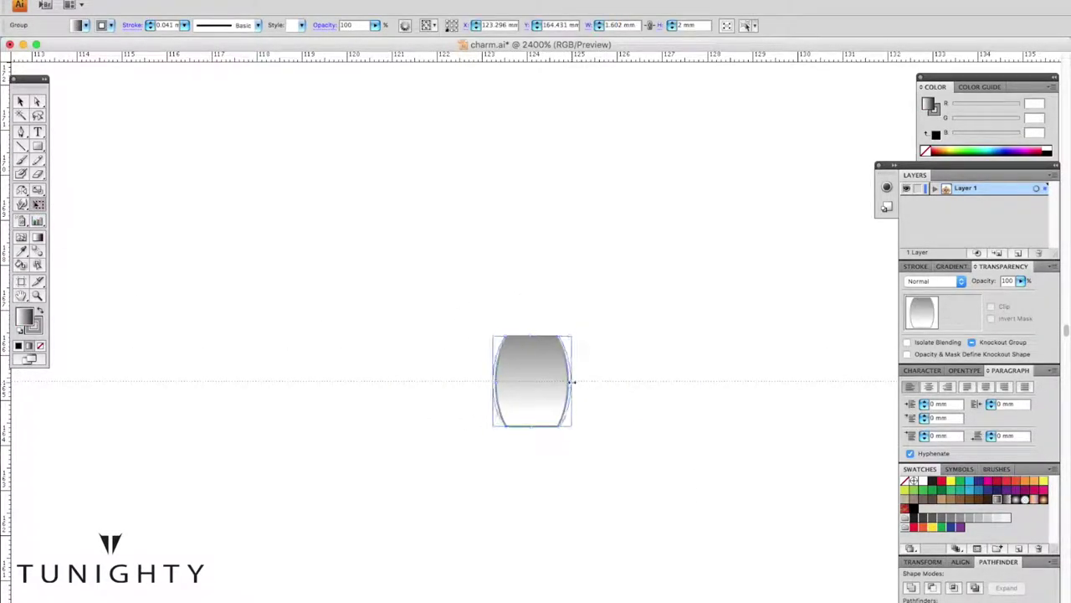
pyautogui.click(342, 238)
pyautogui.hotkey('ctrl', '-')
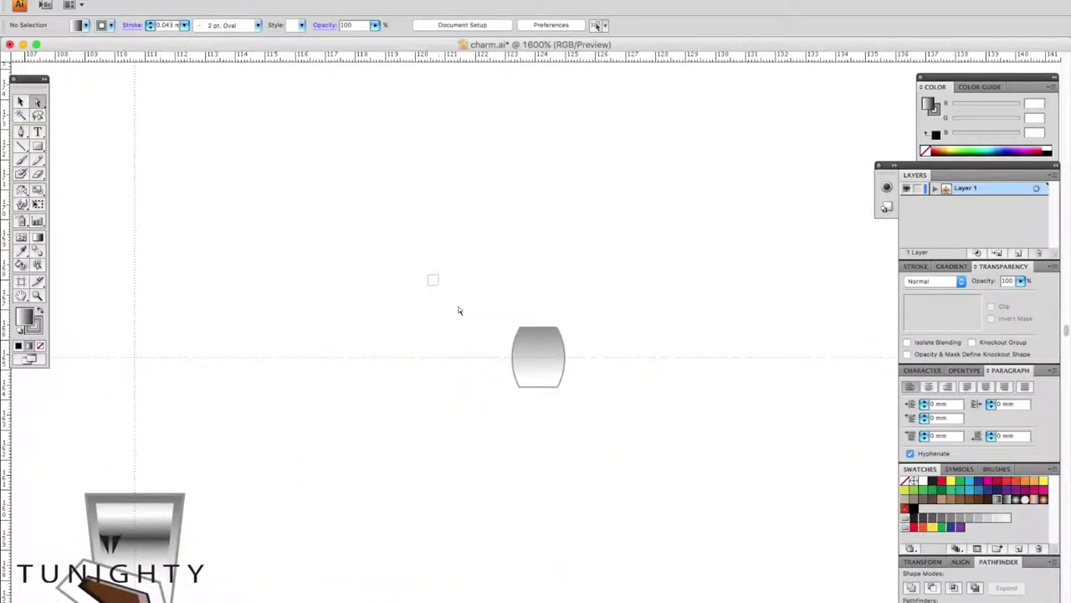
pyautogui.hotkey('ctrl', '=')
pyautogui.hotkey('ctrl', '=')
pyautogui.hotkey('ctrl', '=')
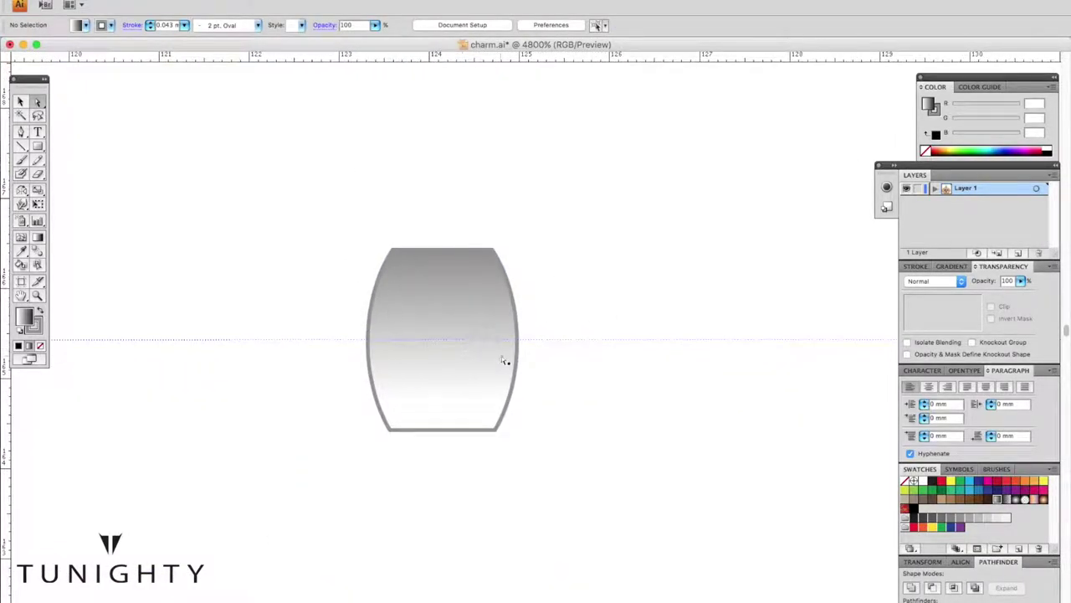
# Step: Add an inner outline to the link with a -0.3 mm Offset Path
pyautogui.click(339, 254)
pyautogui.press('Return')
pyautogui.hotkey('ctrl', 'z')
pyautogui.click(340, 254)
pyautogui.press('Return')
pyautogui.hotkey('ctrl', 'z')
pyautogui.hotkey('ctrl', 'shift', 'z')
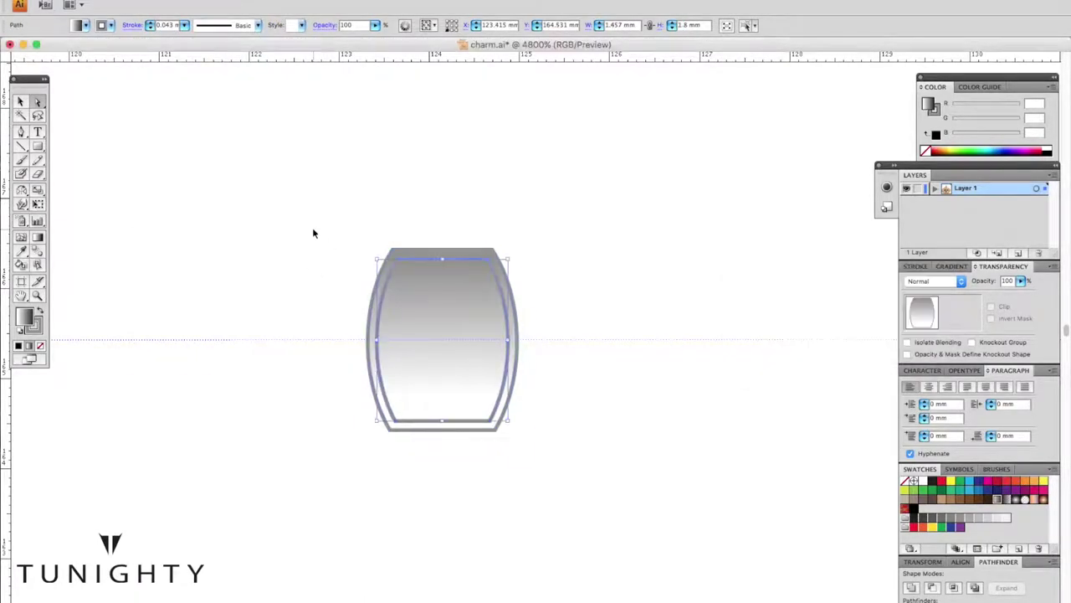
# Step: Draw an S-curved highlight path across the middle of the link's inner panel
pyautogui.hotkey('ctrl', '=')
pyautogui.press('a')
pyautogui.hotkey('ctrl', 'shift', 'a')
pyautogui.moveTo(406, 329); pyautogui.dragTo(471, 327)
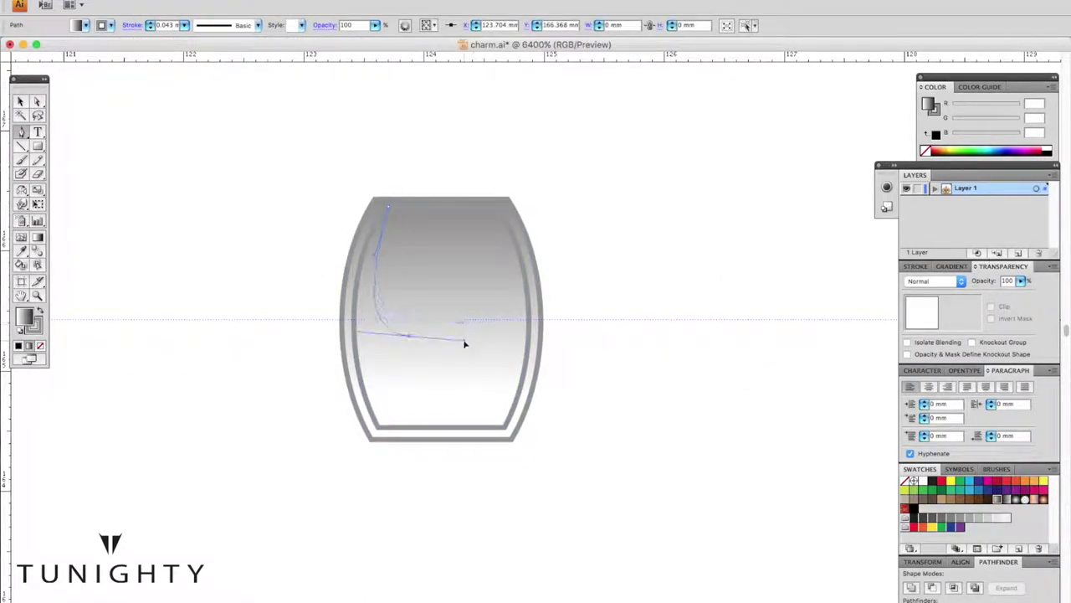
pyautogui.press('a')
pyautogui.press('x')
pyautogui.press('/')
pyautogui.click(389, 206)
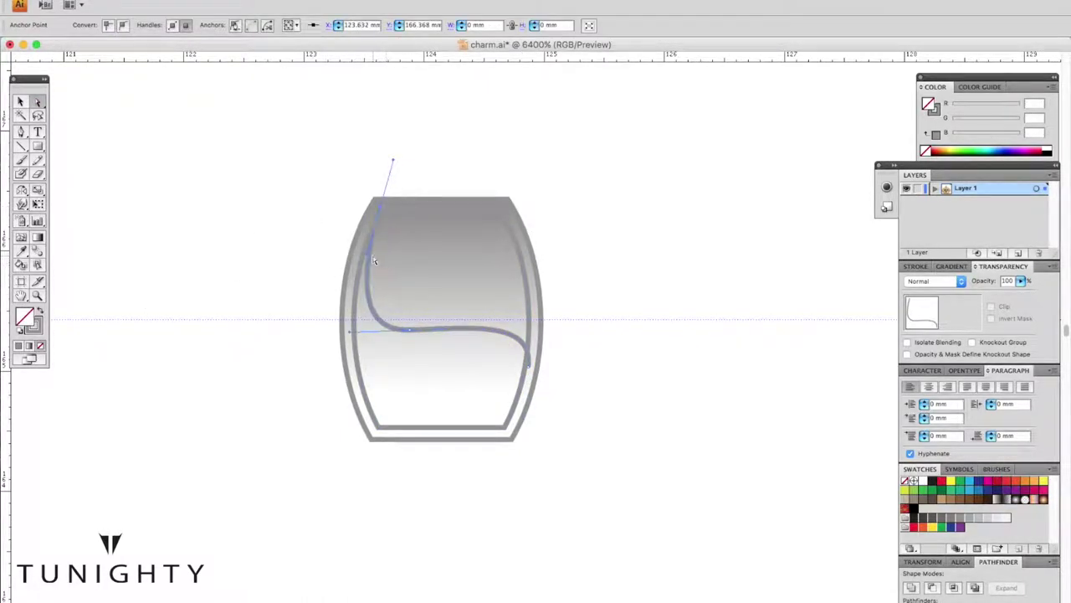
# Step: Fill the inner shapes with a vertical gradient and remove their outline
pyautogui.hotkey('ctrl', 'a')
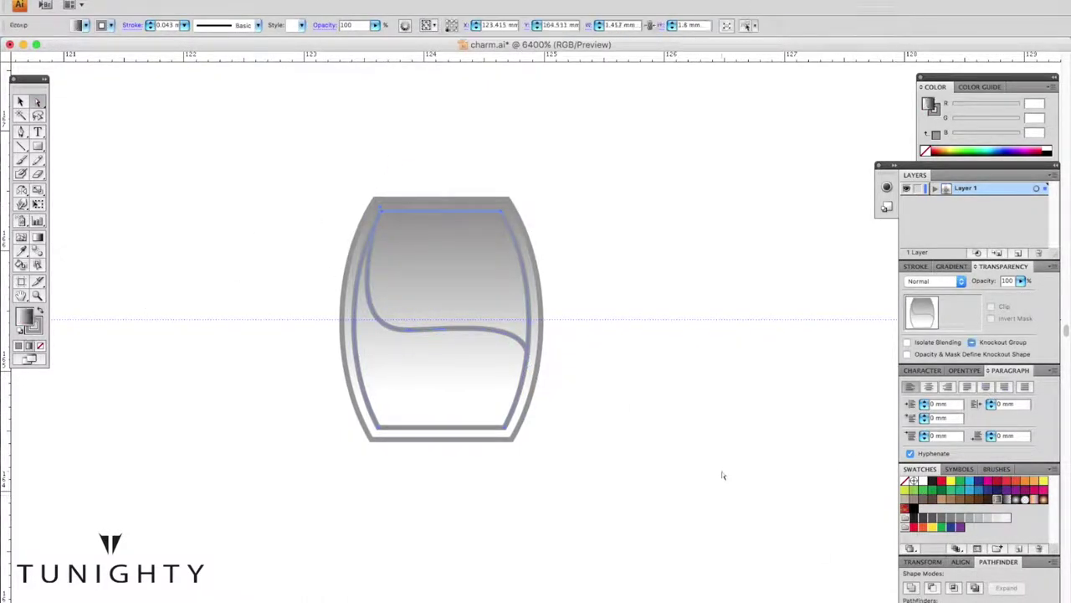
pyautogui.press('.')
pyautogui.press('g')
pyautogui.scroll(3, 723, 473)
pyautogui.moveTo(490, 432); pyautogui.dragTo(496, 228)
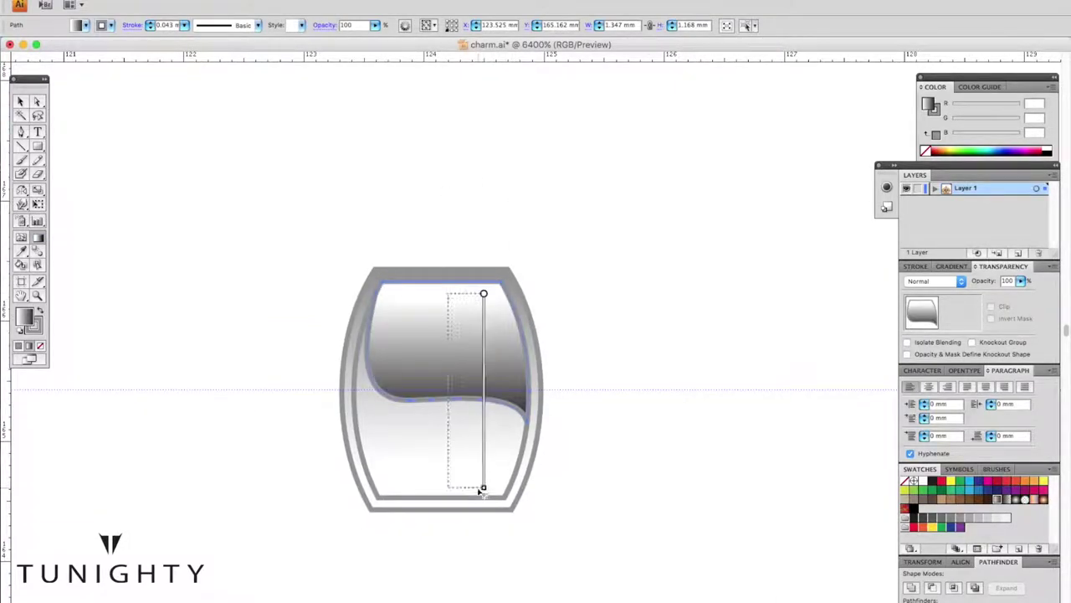
pyautogui.click(39, 345)
# Step: Angle the highlight gradient diagonally, pale above and darkening below
pyautogui.moveTo(348, 456); pyautogui.dragTo(392, 326)
pyautogui.moveTo(418, 478); pyautogui.dragTo(455, 335)
pyautogui.moveTo(382, 438); pyautogui.dragTo(426, 354)
pyautogui.moveTo(399, 461)
pyautogui.mouseDown()
pyautogui.moveTo(459, 363)
pyautogui.moveTo(449, 370)
pyautogui.mouseUp()
pyautogui.press('a')
pyautogui.scroll(-1, 408, 375)
pyautogui.press('g')
pyautogui.moveTo(390, 450); pyautogui.dragTo(454, 318)
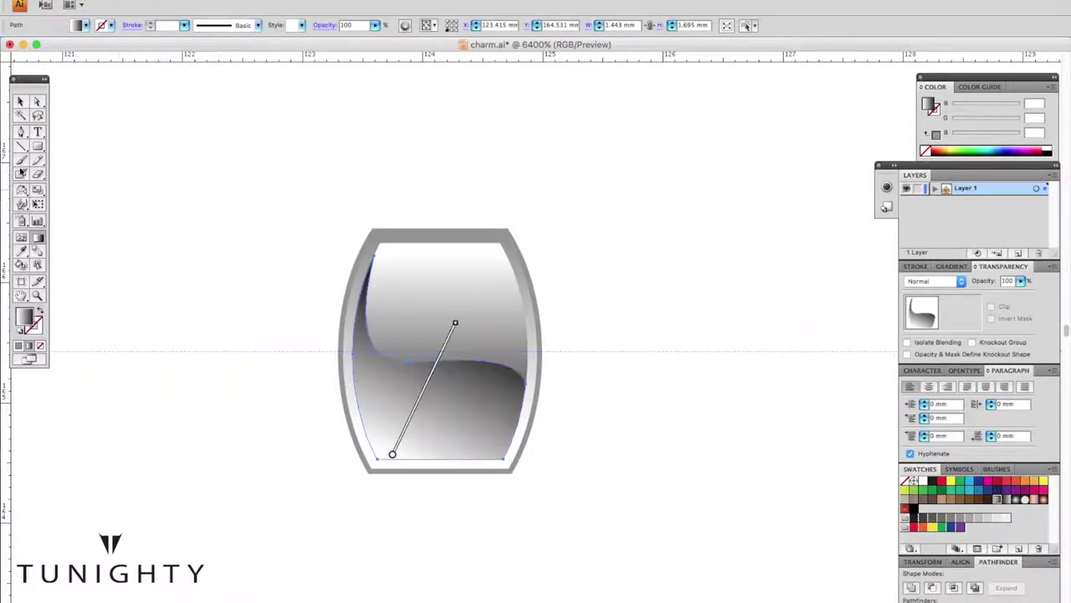
pyautogui.press('a')
pyautogui.click(194, 205)
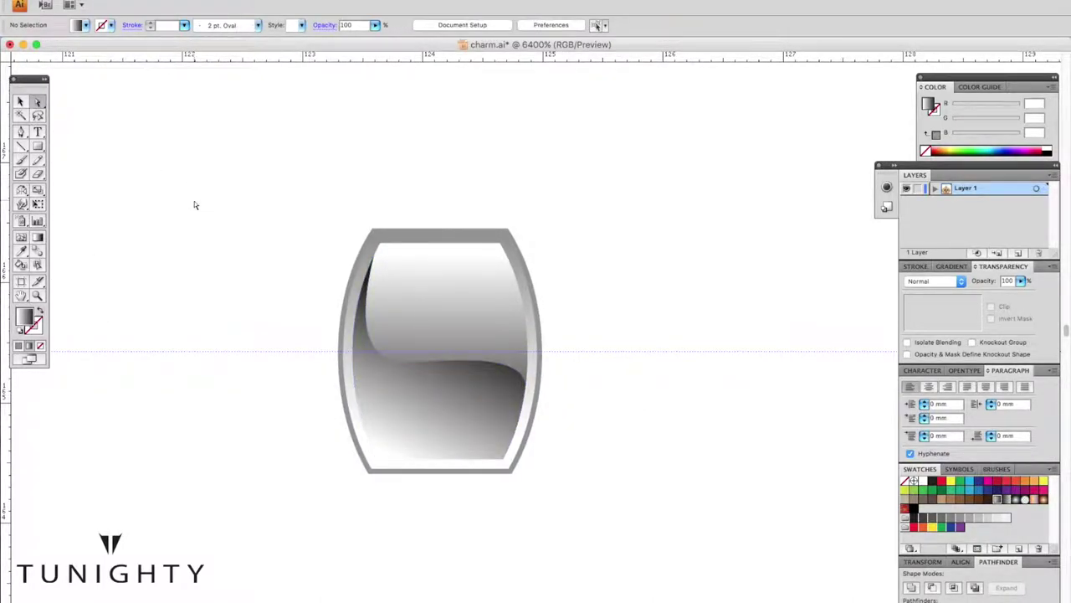
pyautogui.hotkey('ctrl', '-')
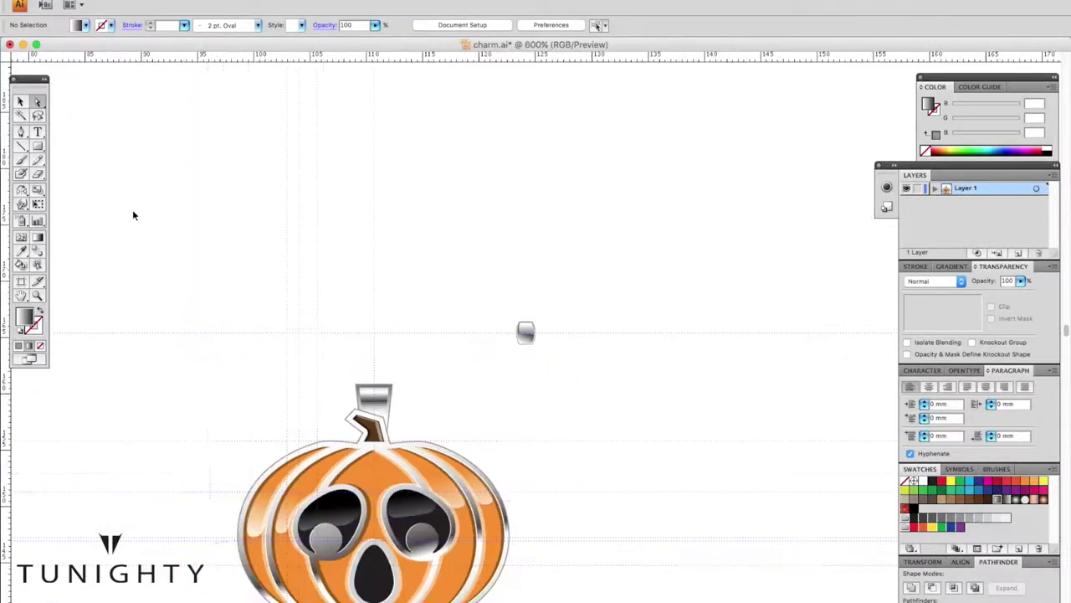
# Step: Alt-drag a copy of the finished link directly below the original
pyautogui.click(452, 318)
pyautogui.moveTo(550, 402); pyautogui.dragTo(526, 466)
pyautogui.hotkey('ctrl', 'shift', 'a')
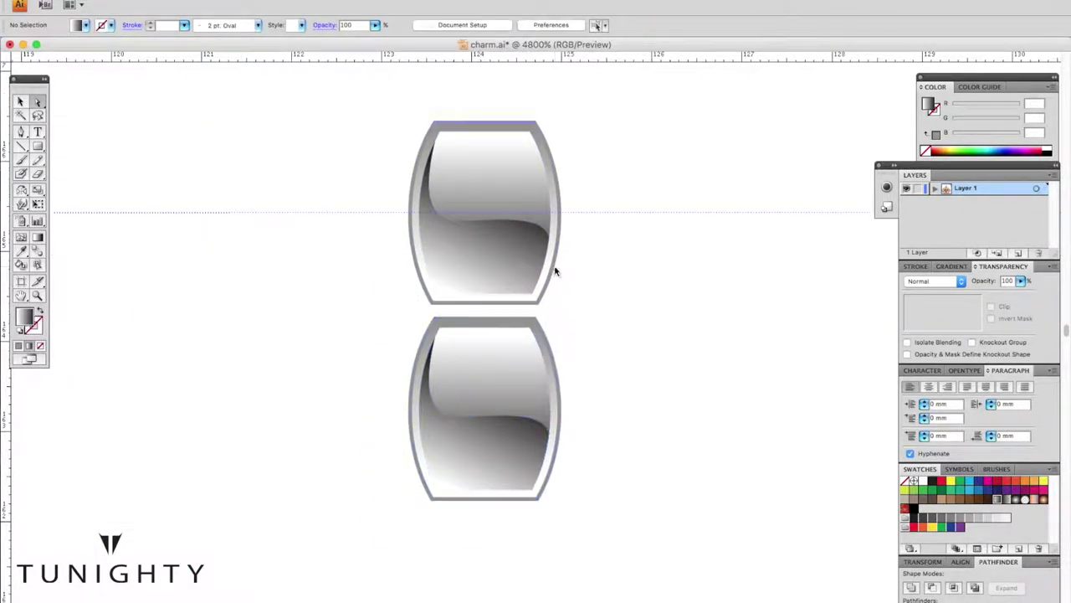
pyautogui.click(565, 361)
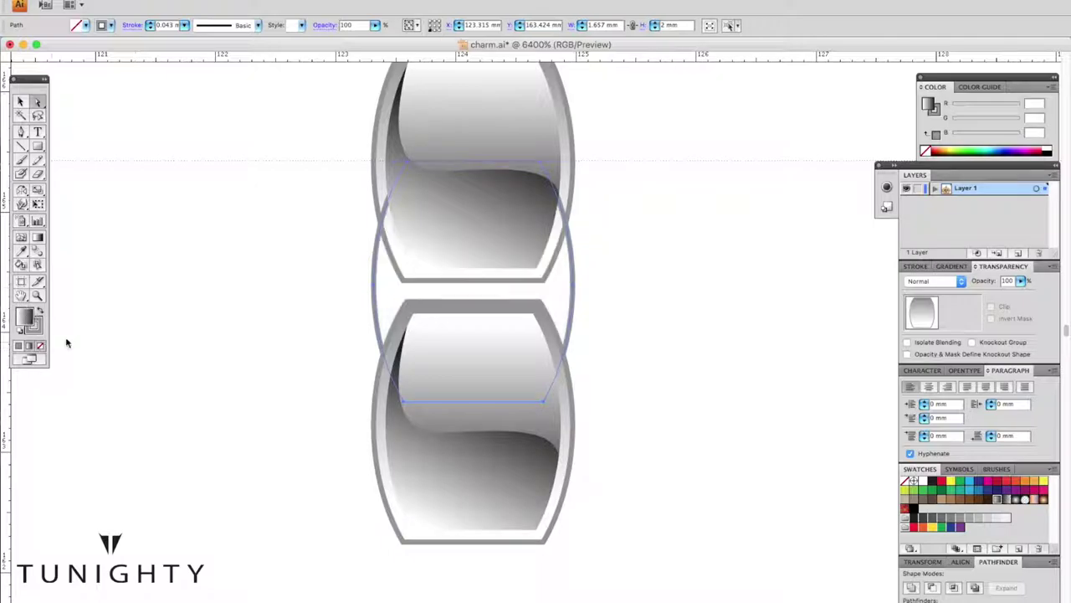
pyautogui.hotkey('ctrl', '-')
# Step: Centre an oval over the two links and narrow its right side
pyautogui.click(455, 302)
pyautogui.moveTo(555, 253); pyautogui.dragTo(538, 254)
pyautogui.click(533, 357)
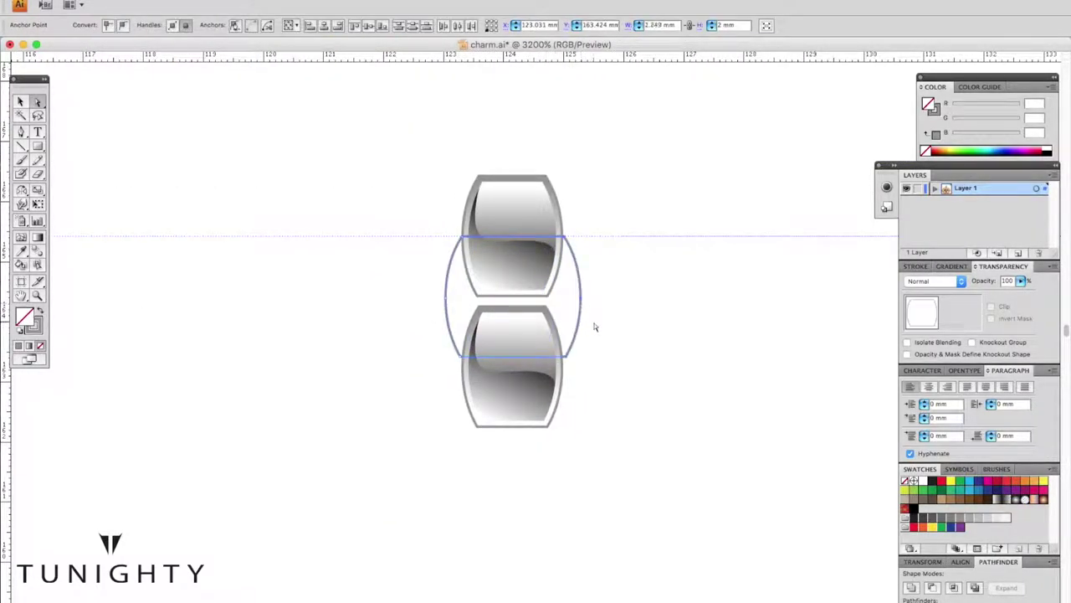
pyautogui.moveTo(566, 358); pyautogui.dragTo(584, 242)
pyautogui.moveTo(575, 329); pyautogui.dragTo(578, 311)
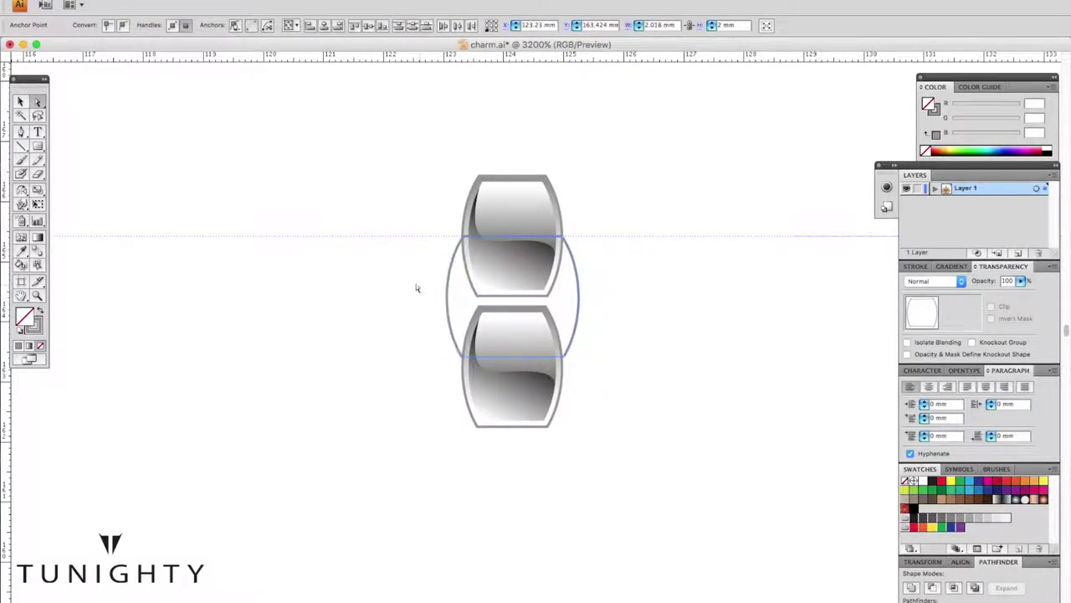
pyautogui.scroll(1, 586, 293)
pyautogui.click(568, 245)
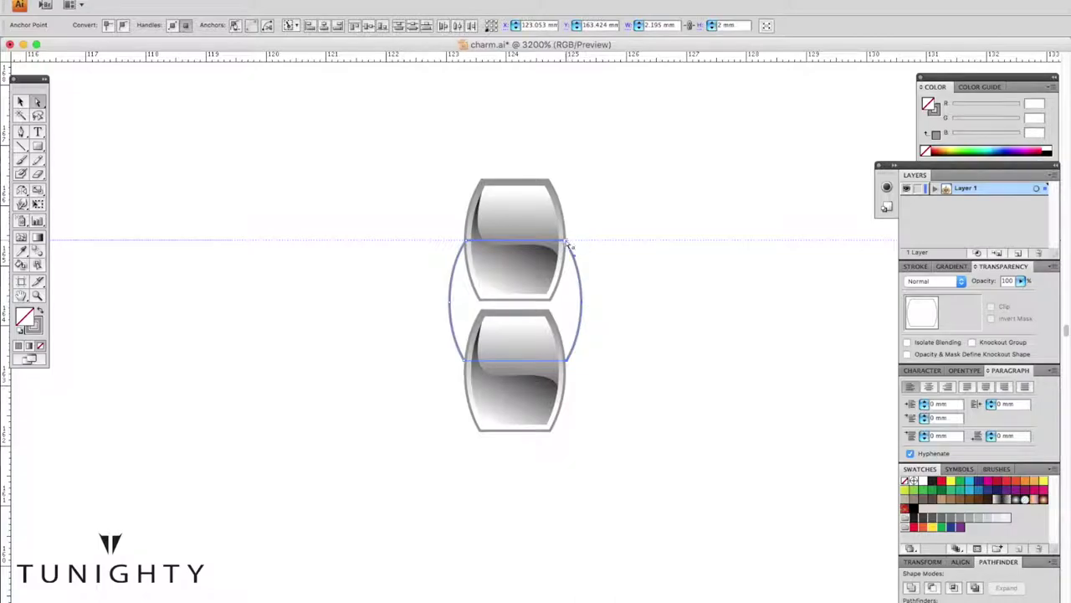
pyautogui.moveTo(579, 307); pyautogui.dragTo(579, 307)
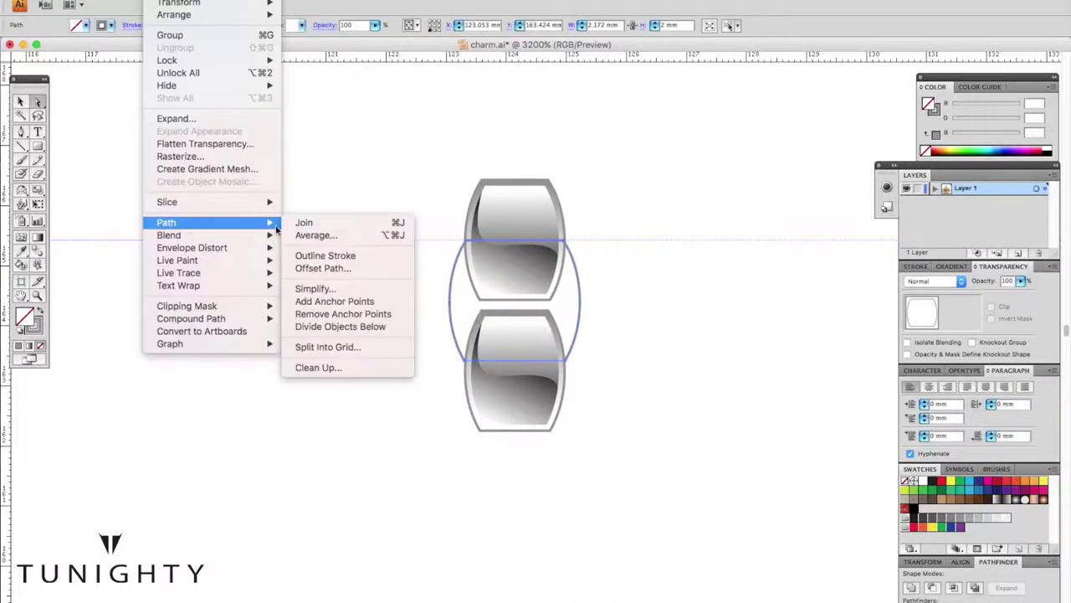
# Step: Create an inward -0.3 mm Offset Path copy of the oval
pyautogui.click(310, 275)
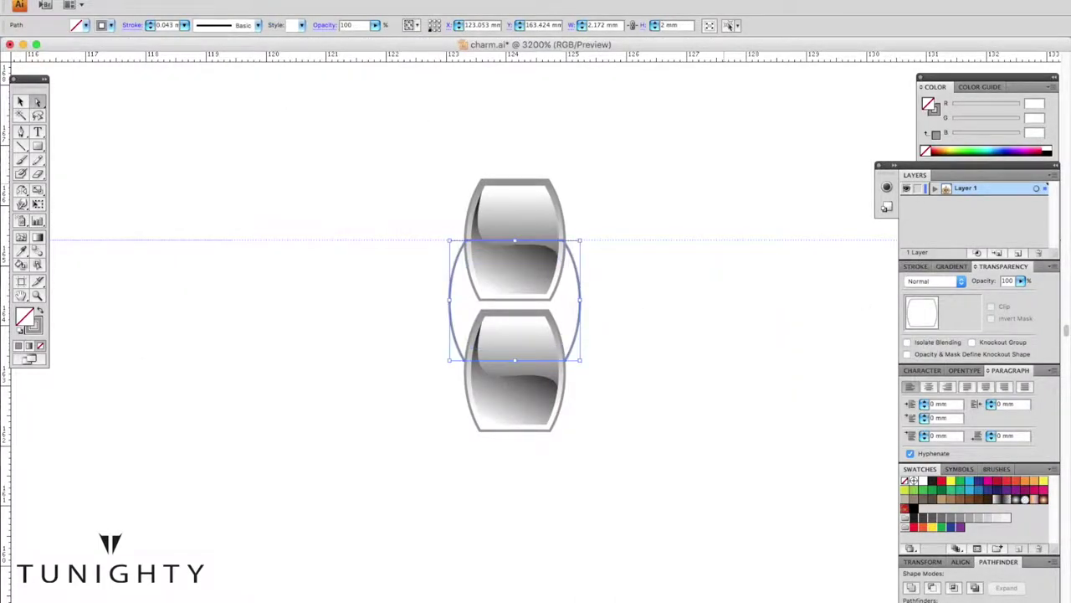
pyautogui.press('Return')
pyautogui.click(325, 272)
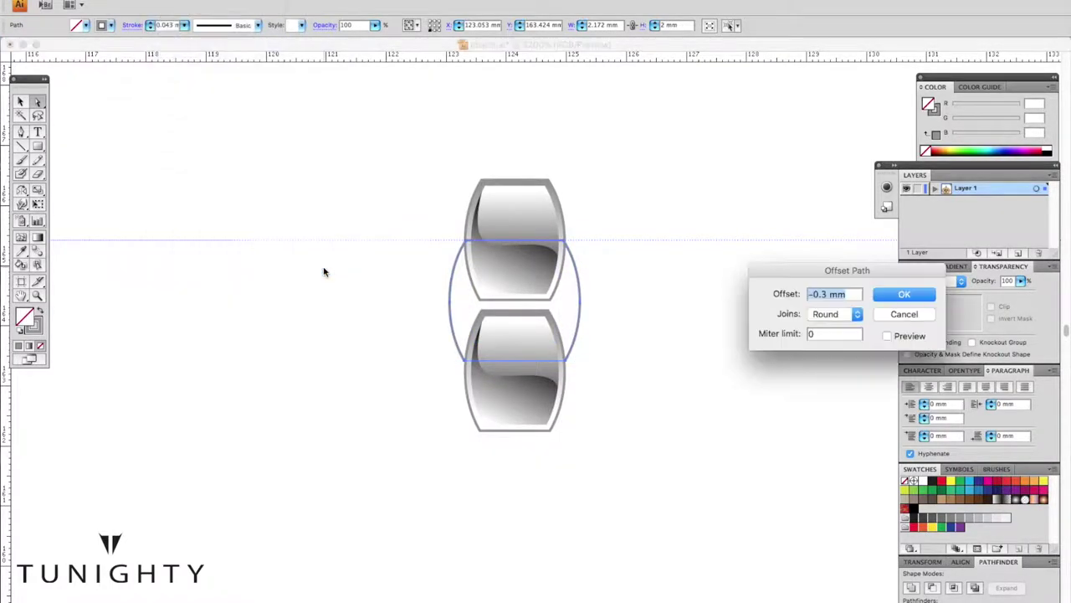
pyautogui.press('Escape')
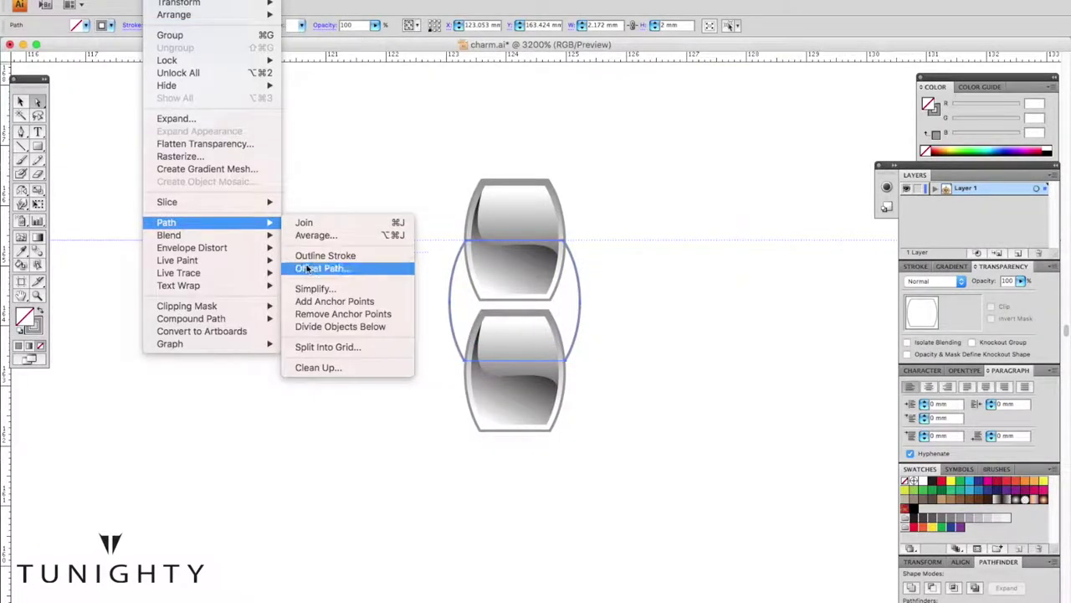
pyautogui.click(323, 266)
pyautogui.press('Return')
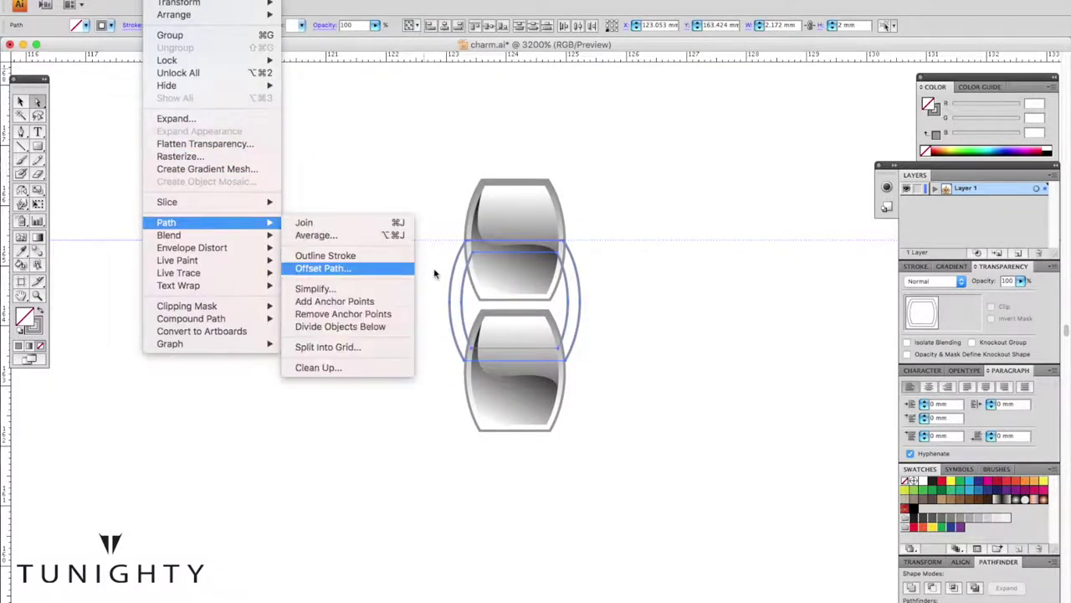
pyautogui.click(323, 266)
pyautogui.press('Return')
# Step: Group the two oval outlines into a ring and fill it grey
pyautogui.press('v')
pyautogui.click(192, 0)
pyautogui.click(232, 35)
pyautogui.click(664, 290)
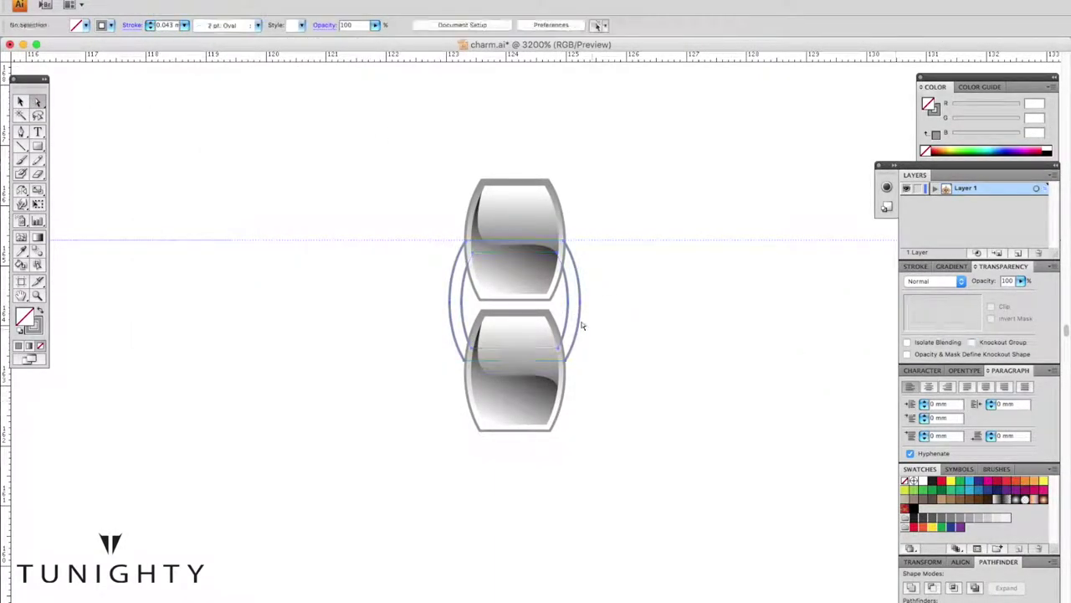
pyautogui.click(967, 499)
pyautogui.click(583, 312)
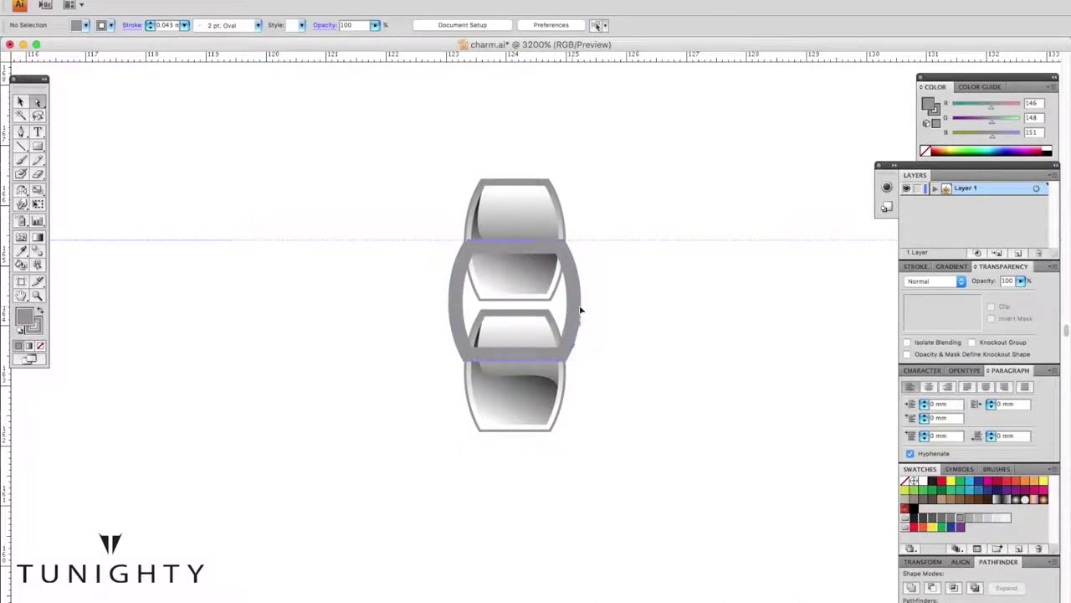
# Step: Give the oval ring a silver gradient and send it behind the links
pyautogui.click(499, 376)
pyautogui.click(192, 0)
pyautogui.click(343, 48)
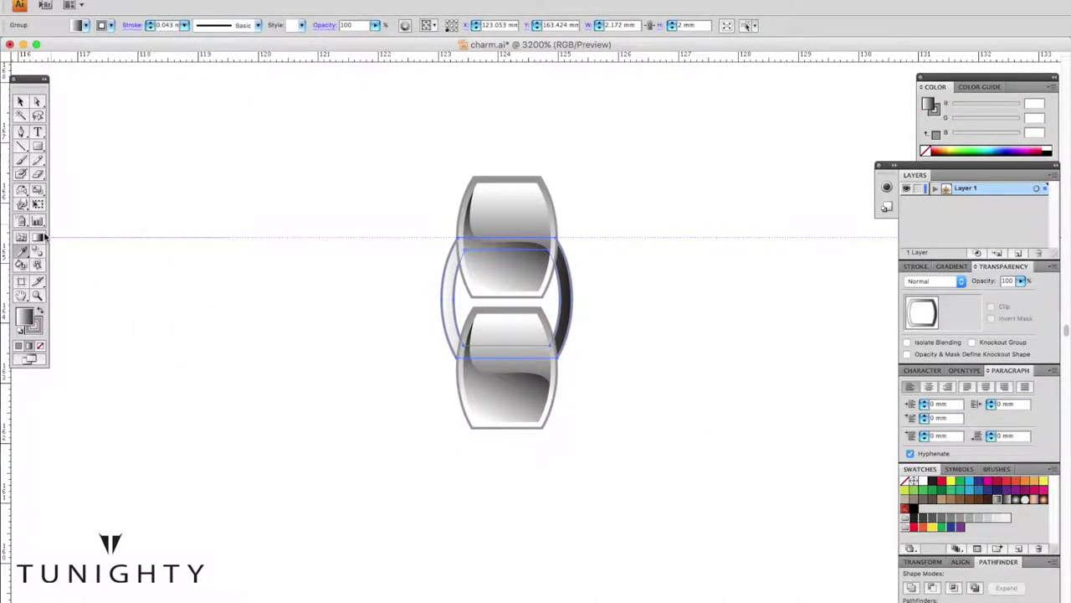
pyautogui.press('super+minus')
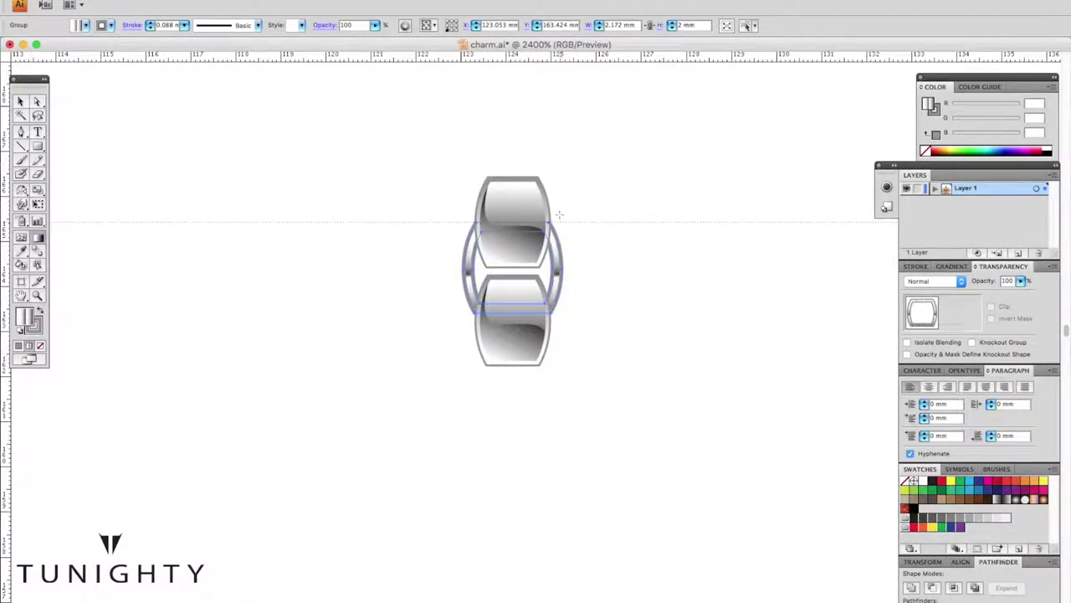
pyautogui.hscroll(1, 570, 278)
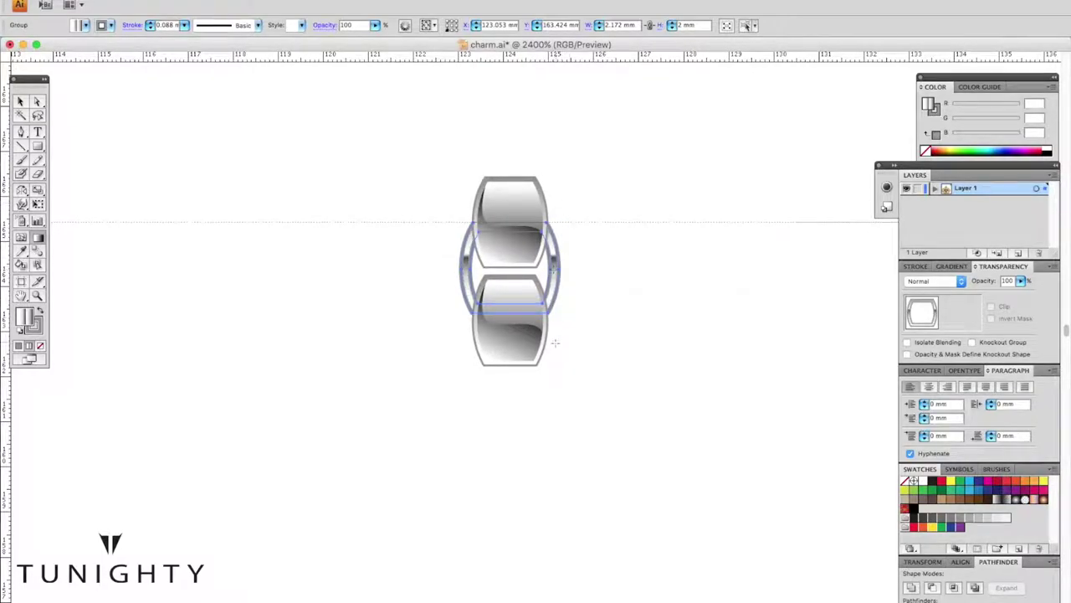
pyautogui.press('super+minus')
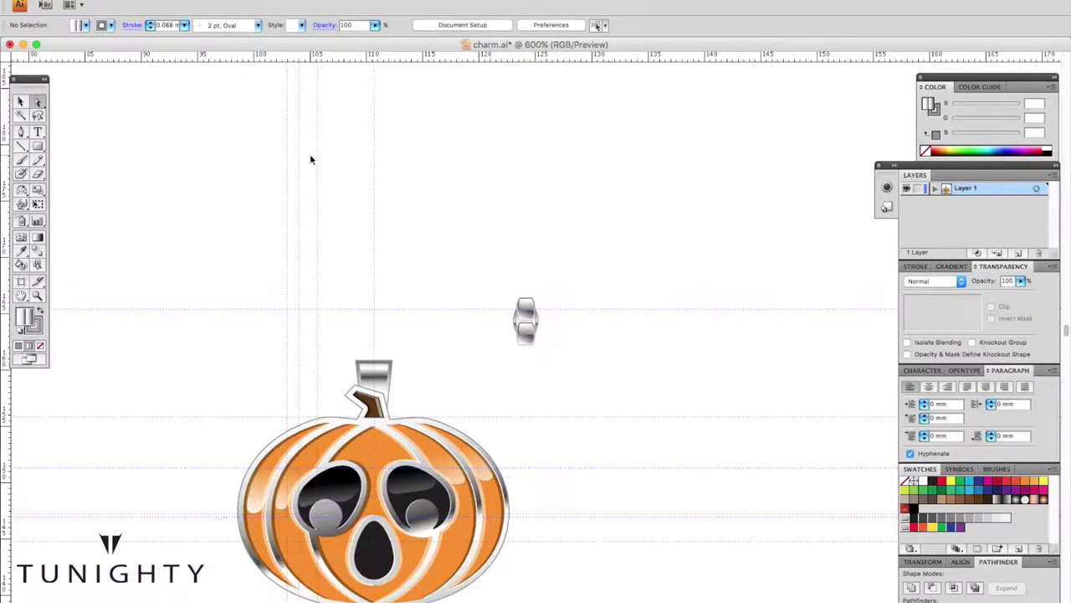
# Step: Alt-drag a copy of the joined link pair downward as the next link
pyautogui.moveTo(311, 156); pyautogui.dragTo(560, 356)
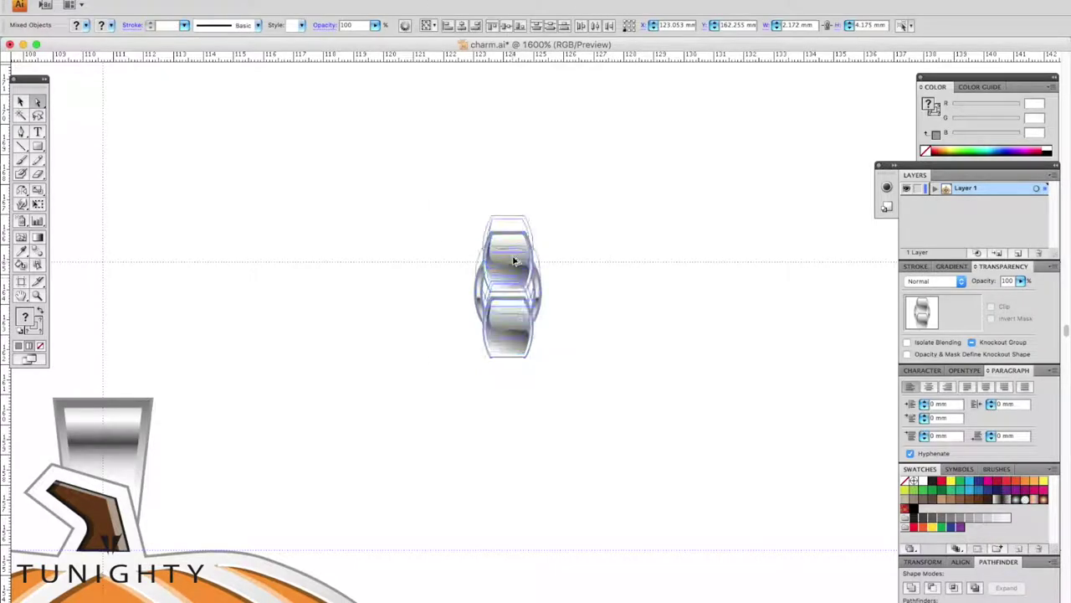
pyautogui.click(585, 299)
pyautogui.press('super+plus')
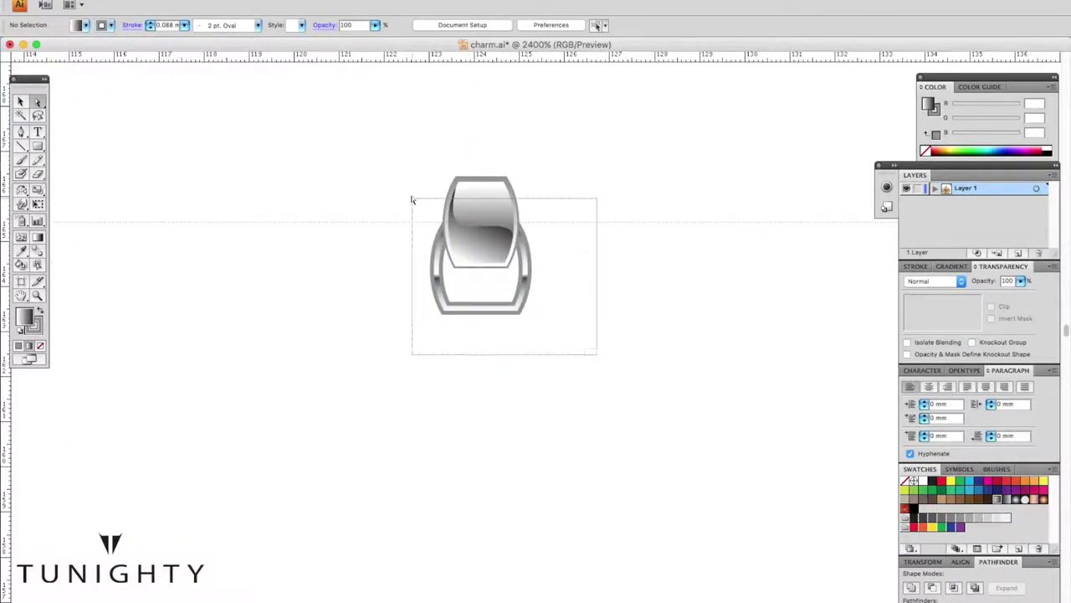
pyautogui.moveTo(598, 355); pyautogui.dragTo(466, 263)
pyautogui.moveTo(490, 301); pyautogui.dragTo(492, 347)
pyautogui.click(583, 357)
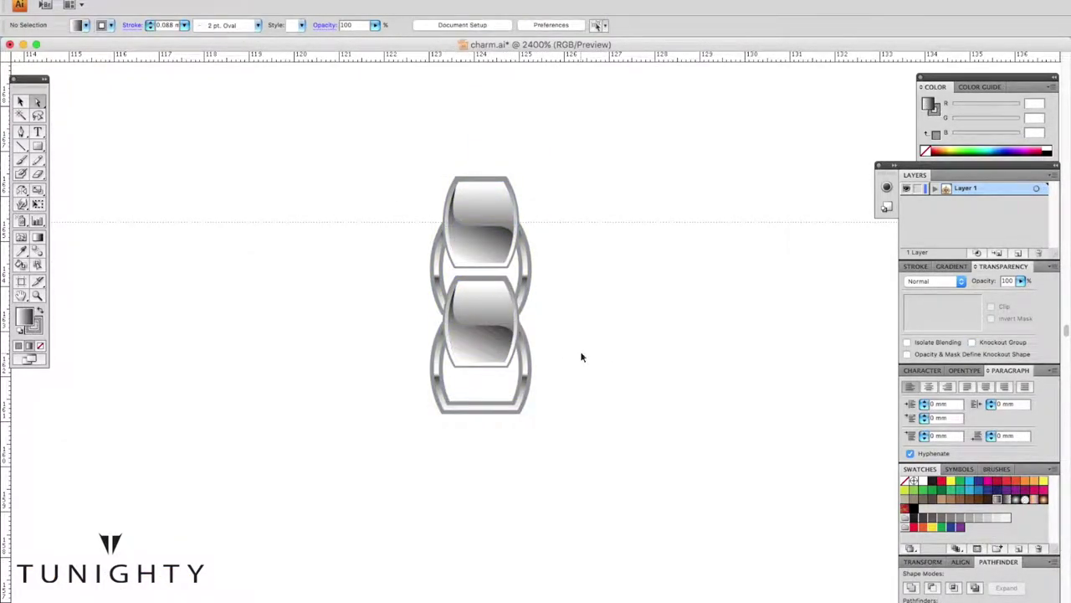
pyautogui.press('super+minus')
pyautogui.press('super+minus')
pyautogui.press('super+minus')
pyautogui.press('super+plus')
# Step: Copy the chain group downward to make a five-link chain
pyautogui.moveTo(581, 354); pyautogui.dragTo(485, 276)
pyautogui.press('super+plus')
pyautogui.moveTo(502, 209); pyautogui.dragTo(521, 354)
pyautogui.click(594, 364)
pyautogui.press('super+minus')
pyautogui.press('super+minus')
pyautogui.press('super+minus')
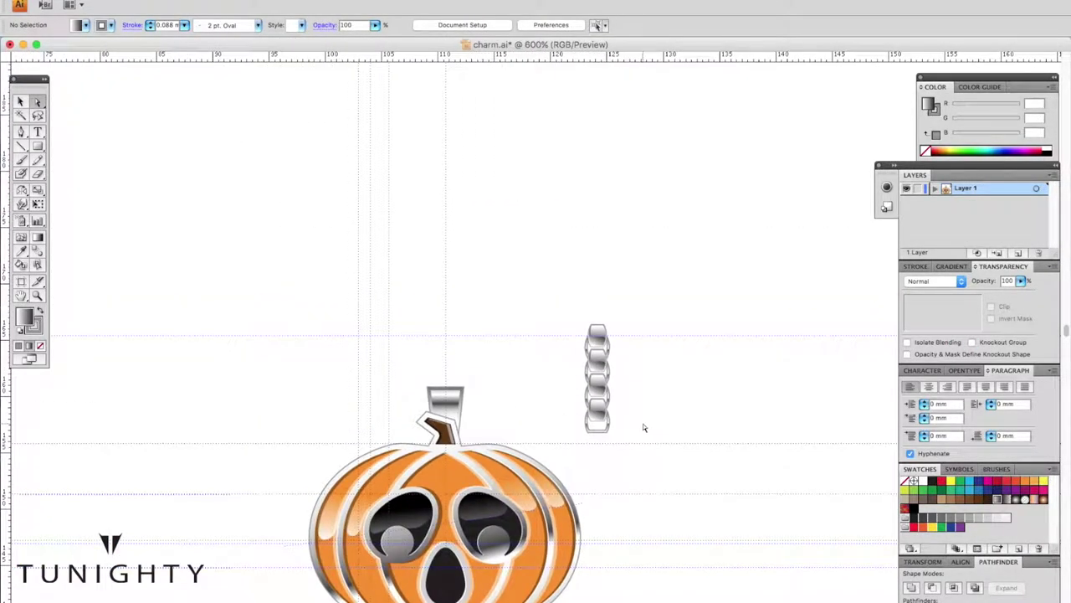
pyautogui.click(597, 394)
pyautogui.press('super+plus')
pyautogui.press('super+plus')
pyautogui.press('super+plus')
# Step: Copy the five-link chain downward into a long chain about 36 mm tall
pyautogui.moveTo(519, 297); pyautogui.dragTo(524, 557)
pyautogui.click(605, 558)
pyautogui.press('super+minus')
pyautogui.press('super+minus')
pyautogui.press('super+minus')
pyautogui.click(550, 251)
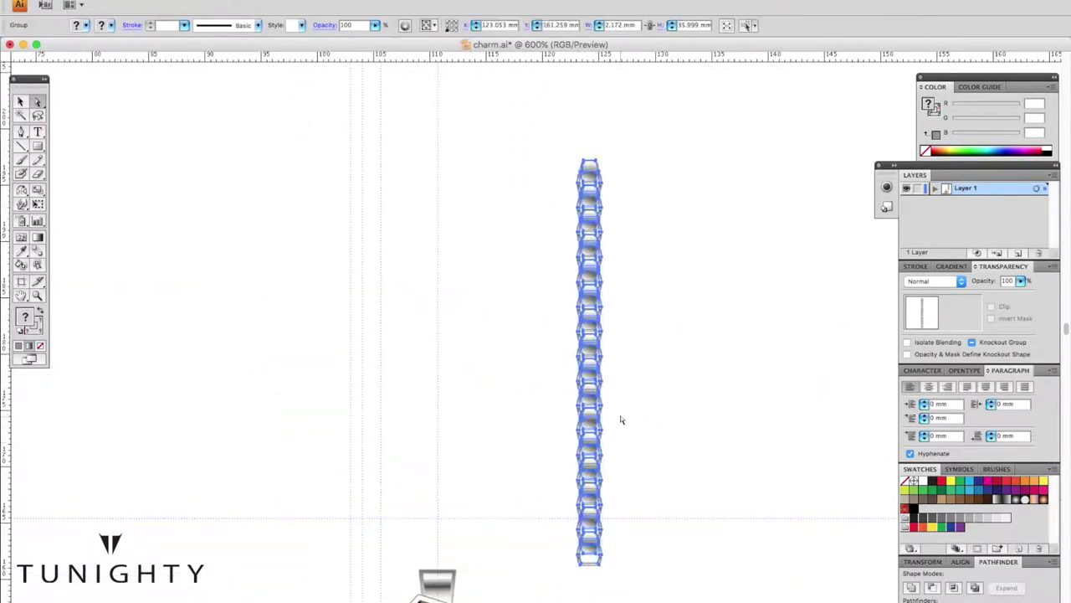
pyautogui.click(617, 371)
pyautogui.press('super+minus')
pyautogui.press('super+minus')
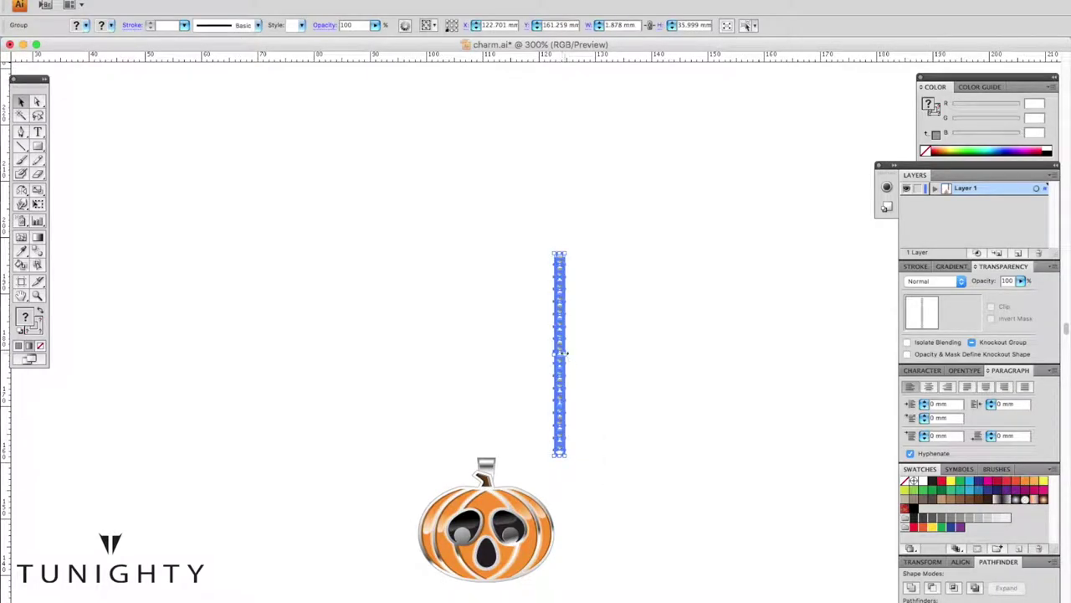
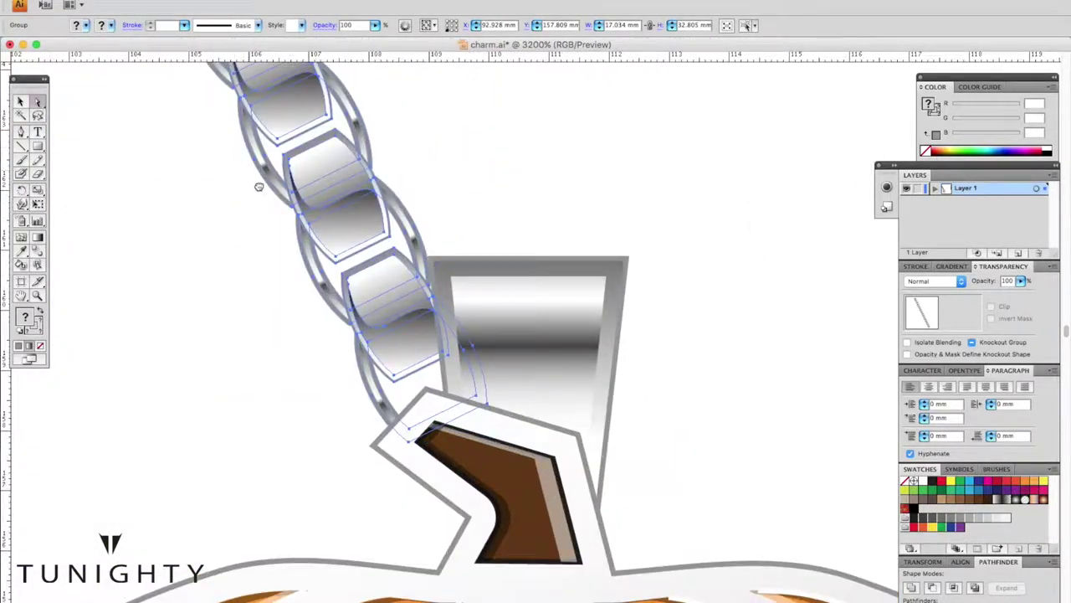
# Step: Rotate the last chain link so it fits into the bail
pyautogui.press('v')
pyautogui.click(309, 356)
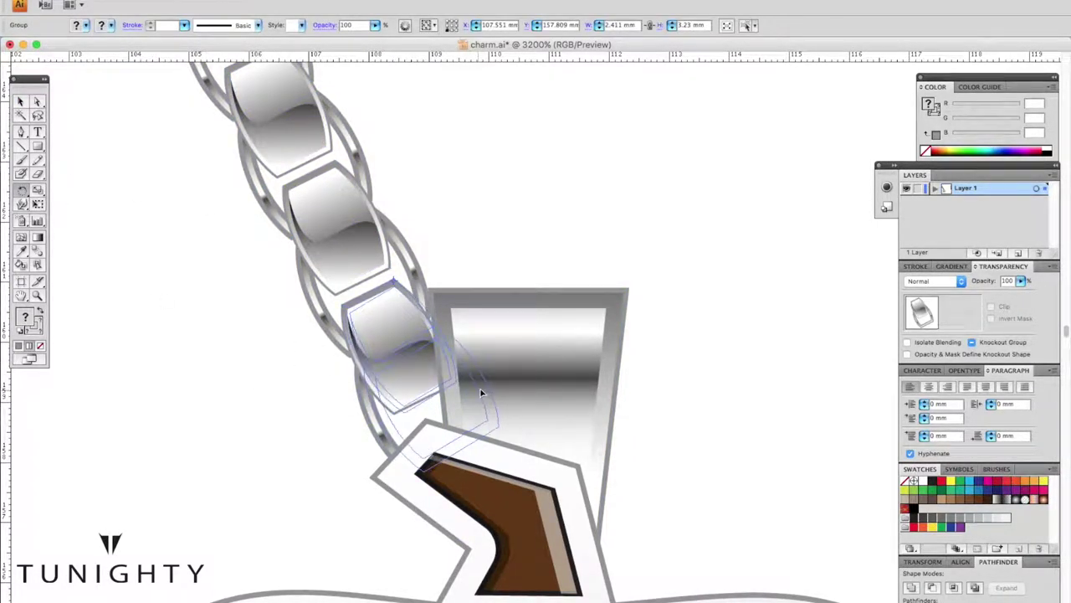
pyautogui.moveTo(479, 395); pyautogui.dragTo(470, 446)
pyautogui.click(391, 298)
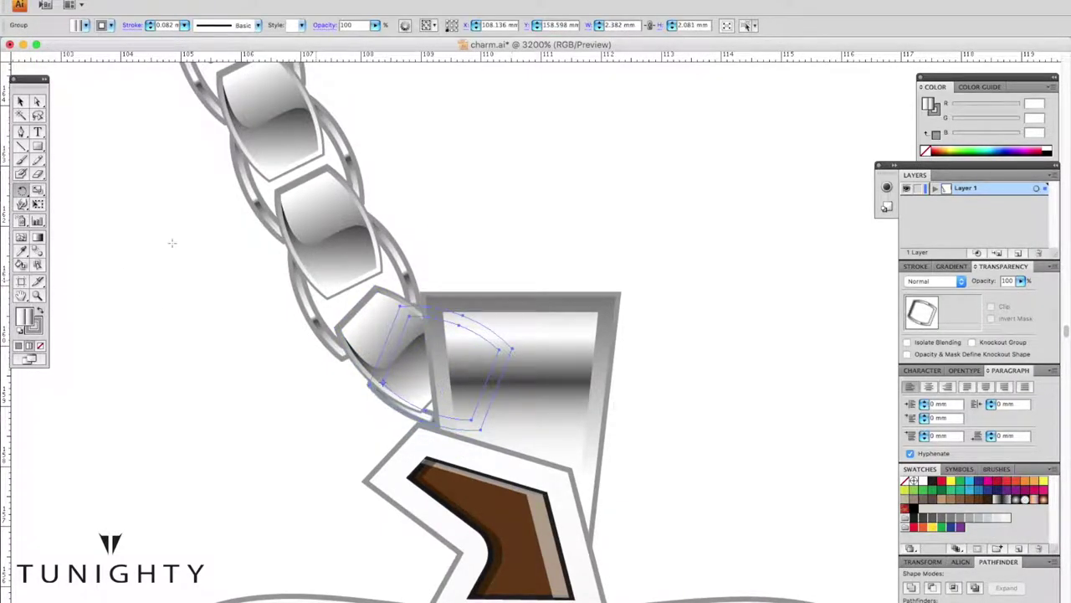
pyautogui.click(274, 376)
# Step: Scale the whole chain using the Scale options dialog
pyautogui.hotkey('ctrl', '-')
pyautogui.hotkey('ctrl', '-')
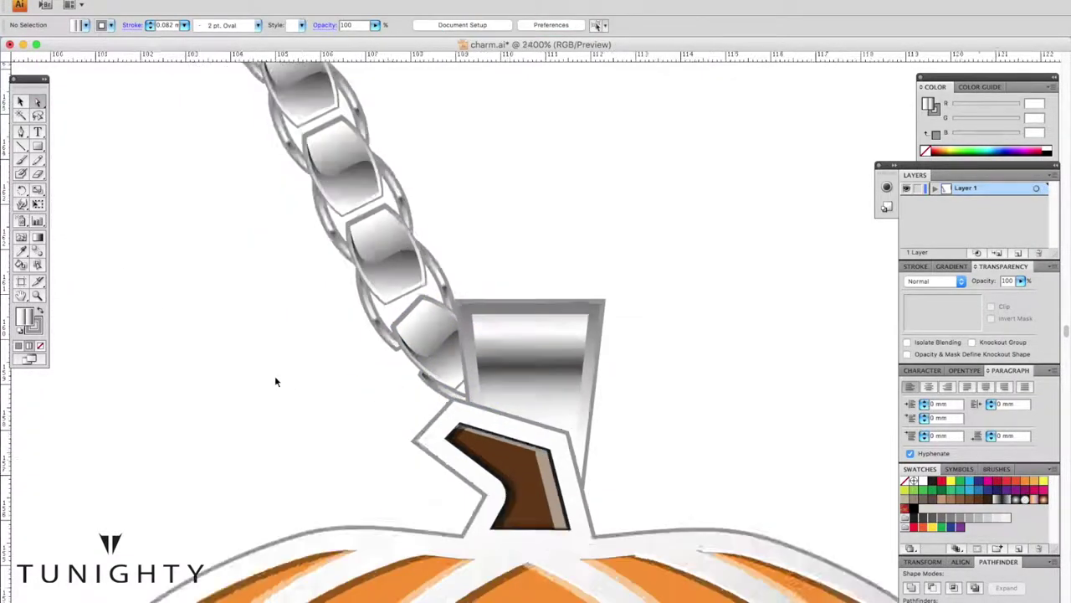
pyautogui.hotkey('ctrl', '-')
pyautogui.hotkey('ctrl', '-')
pyautogui.hotkey('ctrl', '-')
pyautogui.hotkey('ctrl', '-')
pyautogui.click(318, 368)
pyautogui.doubleClick(37, 189)
pyautogui.press('Return')
pyautogui.hotkey('ctrl', '+')
pyautogui.hotkey('ctrl', '+')
pyautogui.hotkey('ctrl', '+')
# Step: Reflect a vertical copy of the chain and move it to the bail's right side
pyautogui.press('v')
pyautogui.click(354, 309)
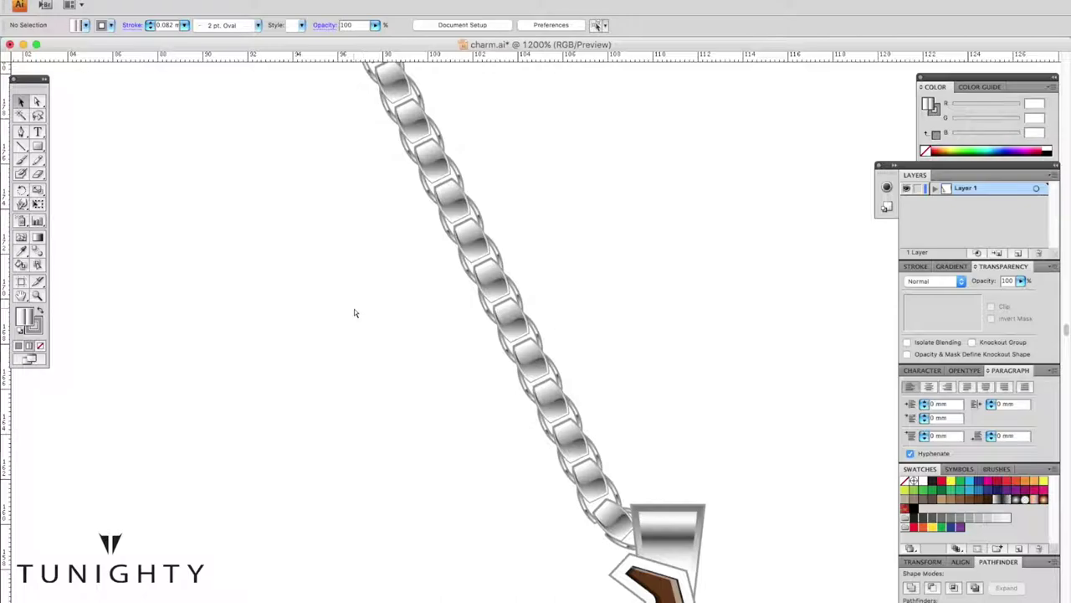
pyautogui.hotkey('ctrl', '-')
pyautogui.hotkey('ctrl', '-')
pyautogui.hotkey('ctrl', '-')
pyautogui.hotkey('ctrl', '+')
pyautogui.hotkey('ctrl', '+')
pyautogui.hotkey('ctrl', '+')
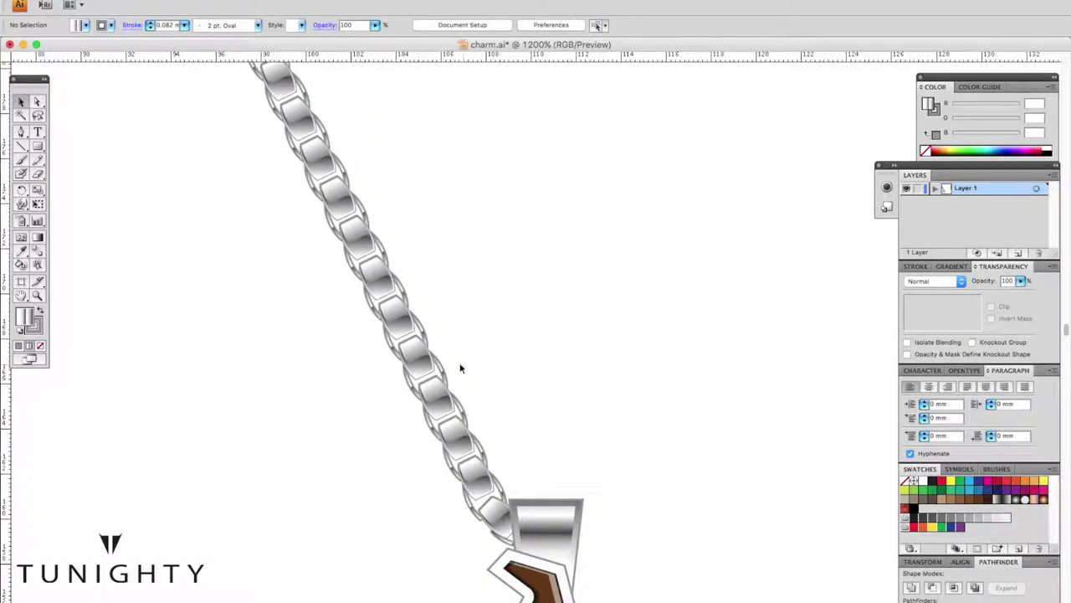
pyautogui.click(422, 363)
pyautogui.doubleClick(21, 189)
pyautogui.click(892, 325)
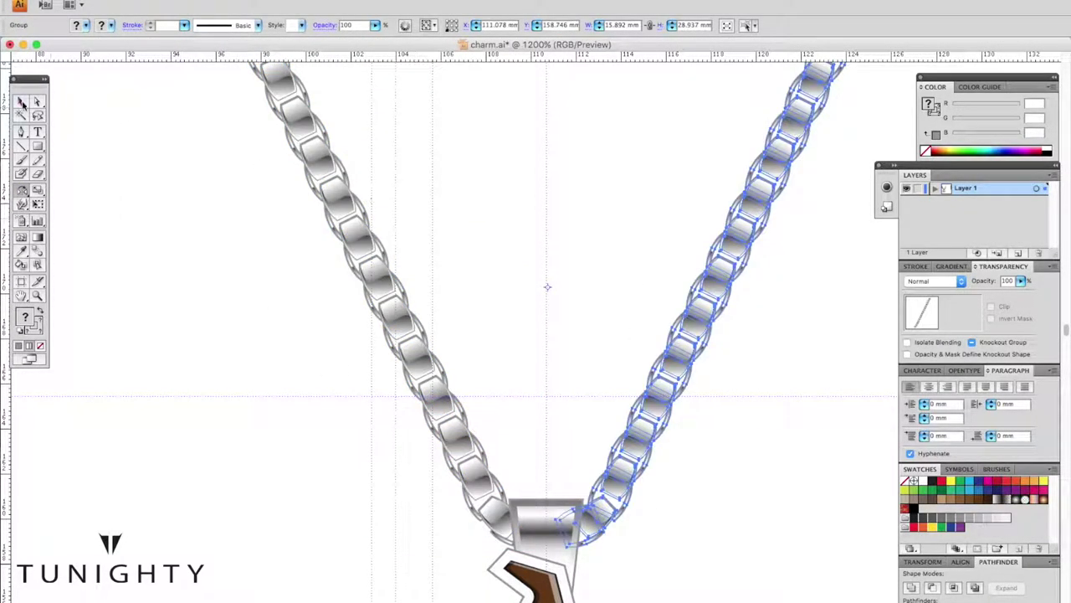
pyautogui.moveTo(703, 352); pyautogui.dragTo(763, 423)
pyautogui.click(763, 423)
pyautogui.hotkey('ctrl', '-')
pyautogui.hotkey('ctrl', '-')
pyautogui.hotkey('ctrl', '-')
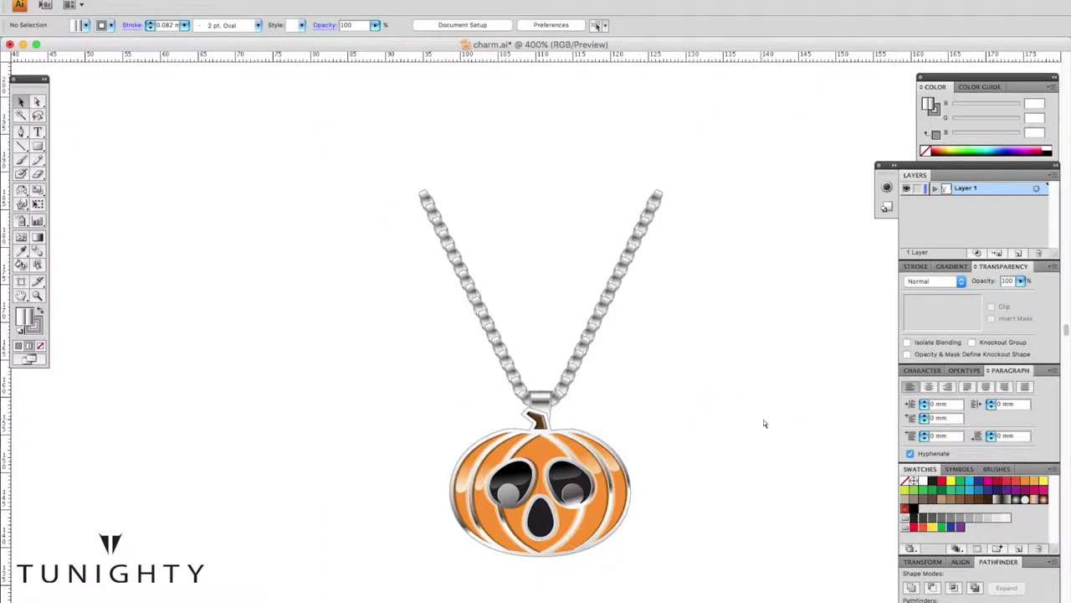
# Step: Sample the pumpkin's orange and draw a curved shape across the upper mouth
pyautogui.hotkey('ctrl', '+')
pyautogui.hotkey('ctrl', '+')
pyautogui.hotkey('ctrl', '+')
pyautogui.hotkey('ctrl', '+')
pyautogui.hotkey('ctrl', '-')
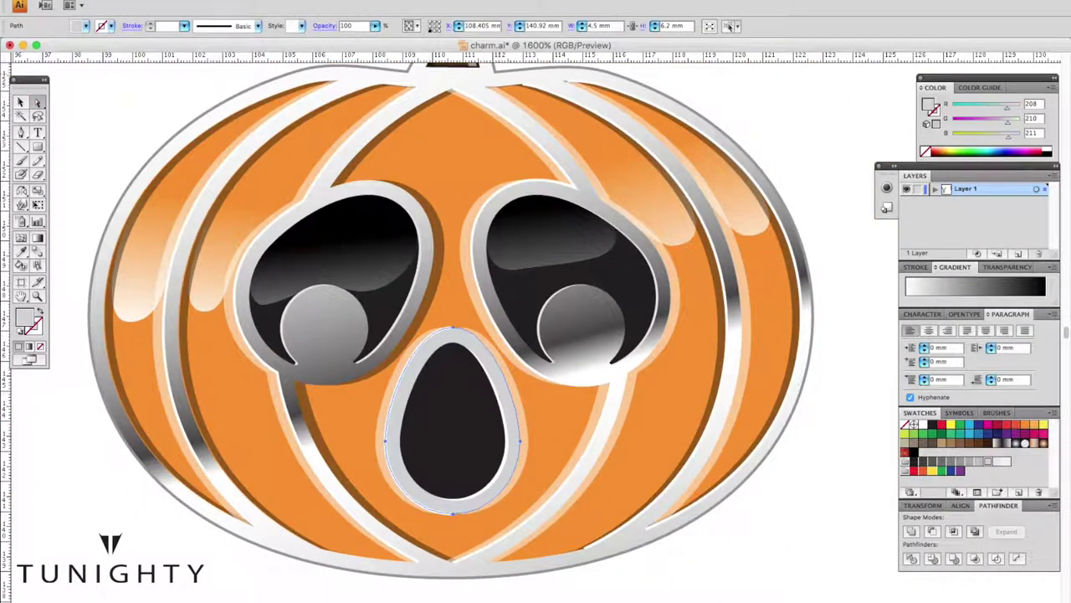
pyautogui.click(473, 331)
pyautogui.hotkey('ctrl', 'shift', 'a')
pyautogui.hotkey('ctrl', '+')
pyautogui.hotkey('ctrl', '+')
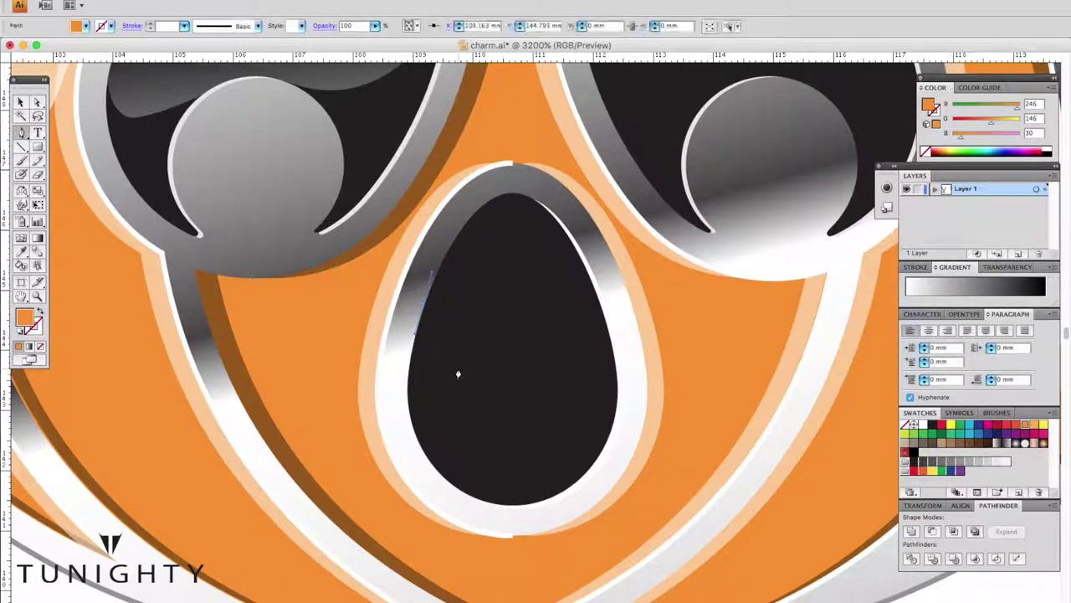
pyautogui.moveTo(557, 365)
pyautogui.mouseDown()
pyautogui.moveTo(582, 366)
pyautogui.moveTo(574, 249)
pyautogui.mouseUp()
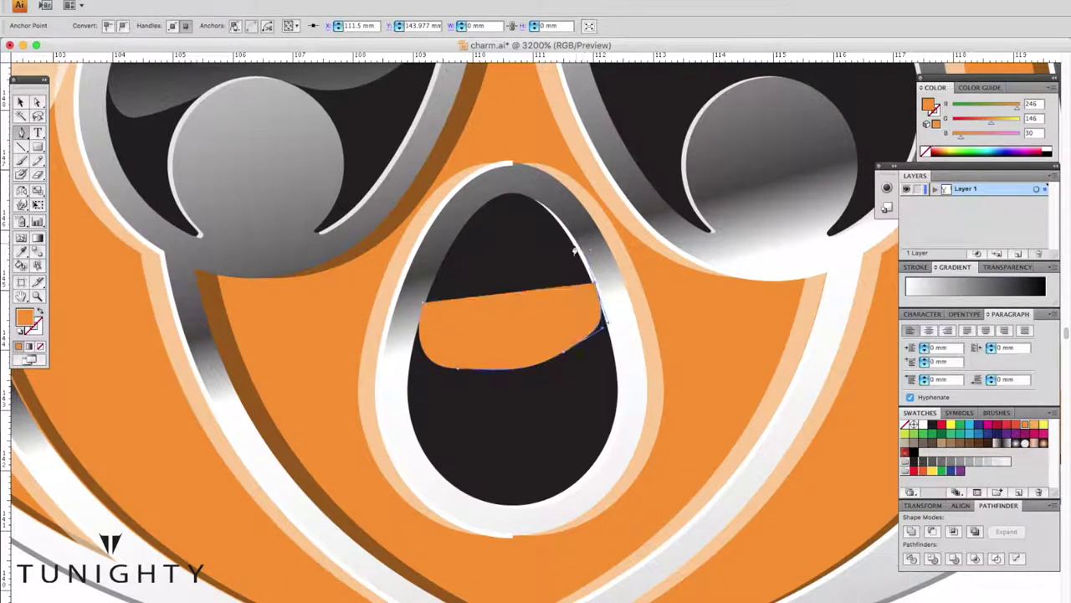
pyautogui.click(548, 361)
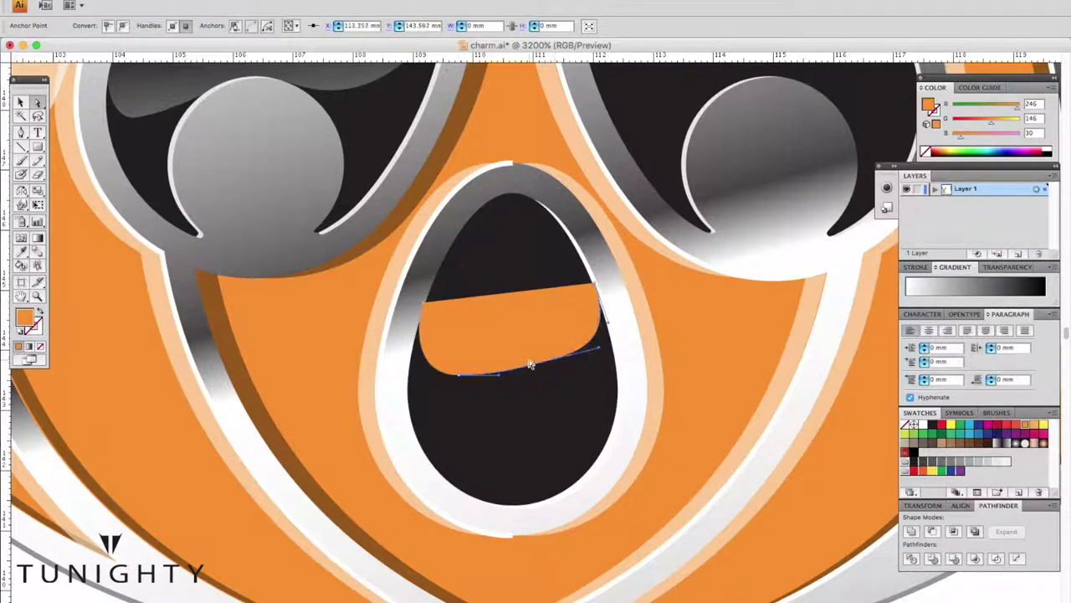
# Step: Fill the mouth shape with a grey-to-black gradient running vertically, darkest at top
pyautogui.hotkey('ctrl', '-')
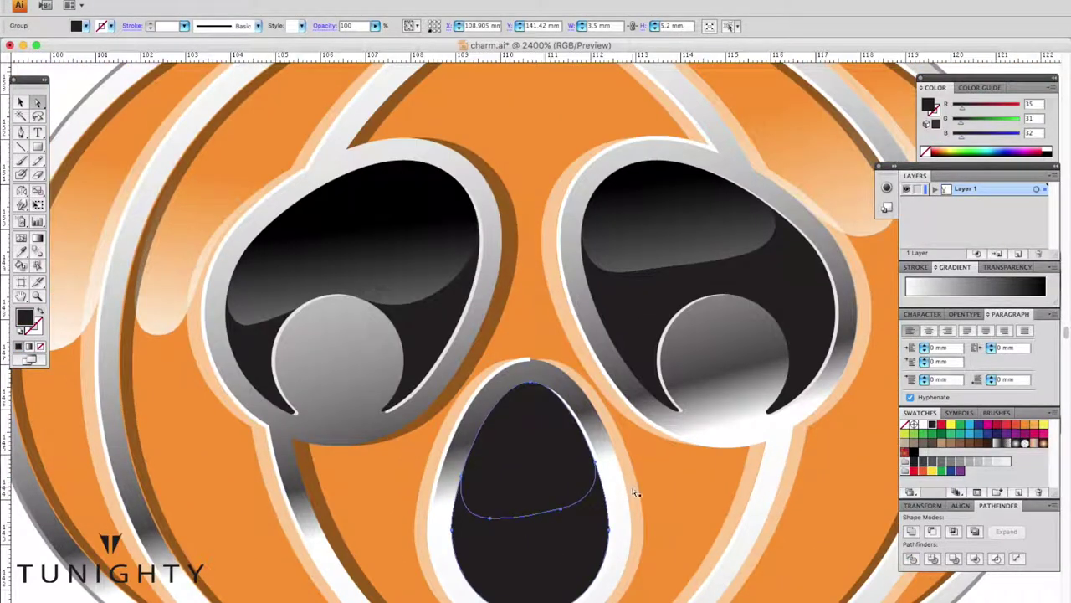
pyautogui.scroll(-1, 406, 378)
pyautogui.press('.')
pyautogui.scroll(-2, 406, 378)
pyautogui.moveTo(499, 342); pyautogui.dragTo(513, 513)
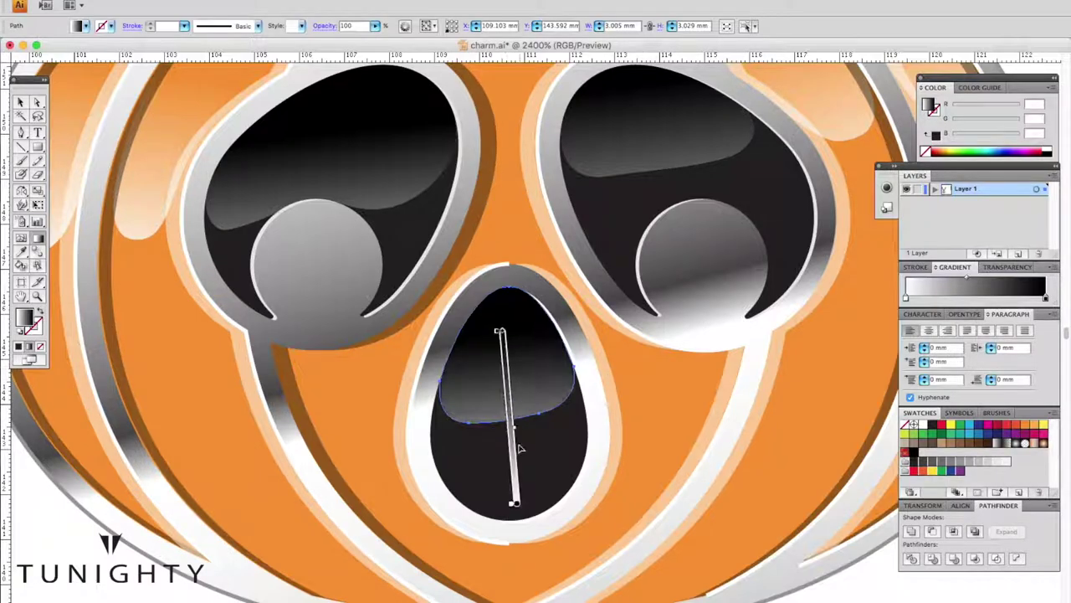
pyautogui.hotkey('ctrl', 'shift', 'a')
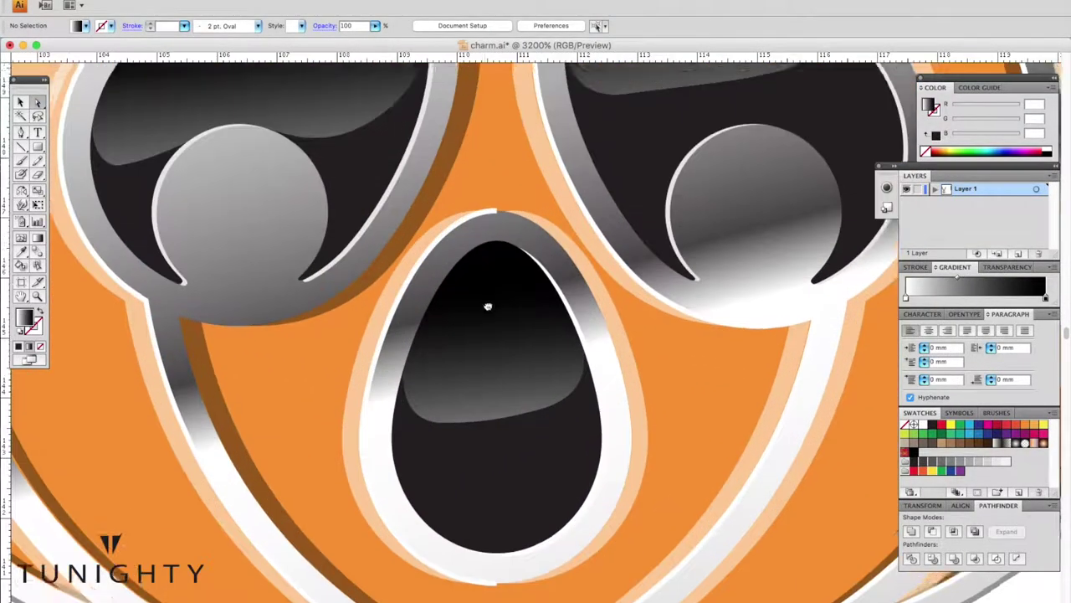
pyautogui.scroll(5, 490, 306)
# Step: Draw a rounded shape with no fill on the strip between the eyes
pyautogui.click(416, 298)
pyautogui.hotkey('ctrl', '=')
pyautogui.hotkey('ctrl', '=')
pyautogui.hotkey('ctrl', '=')
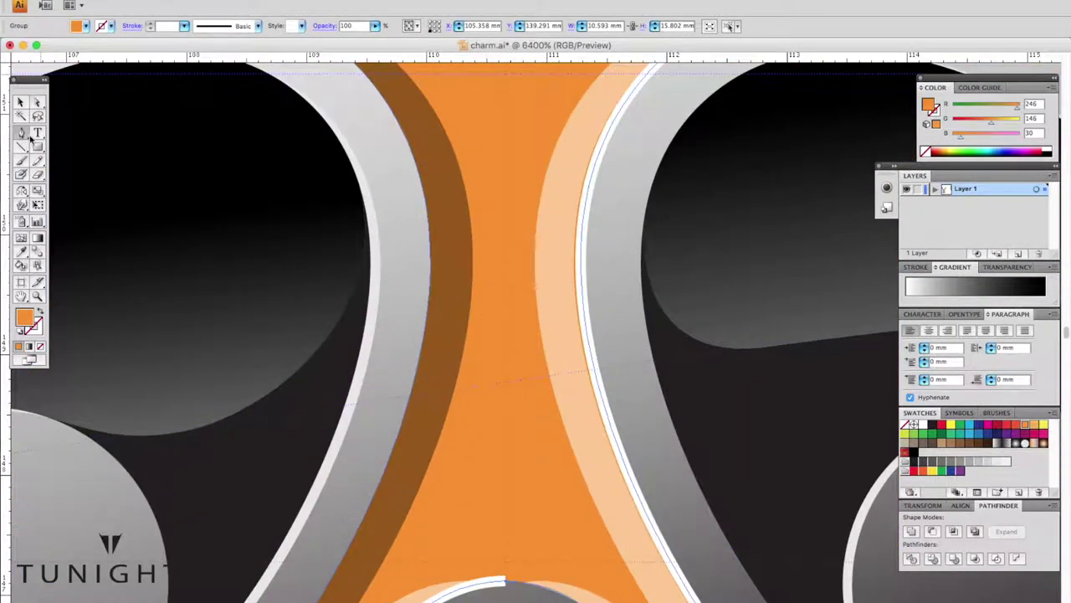
pyautogui.moveTo(543, 382); pyautogui.dragTo(566, 369)
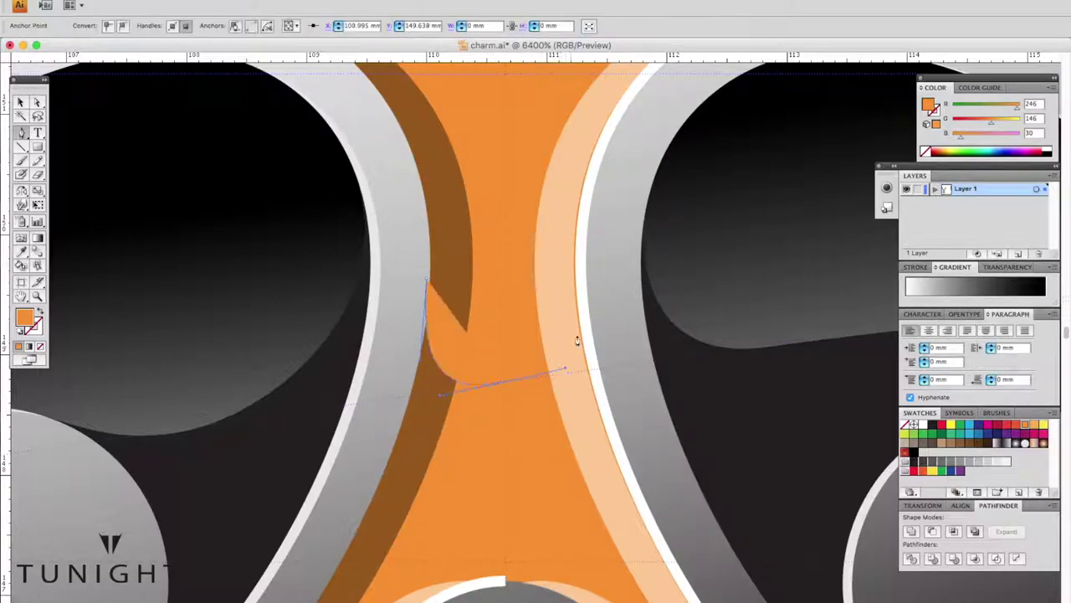
pyautogui.moveTo(576, 268); pyautogui.dragTo(585, 358)
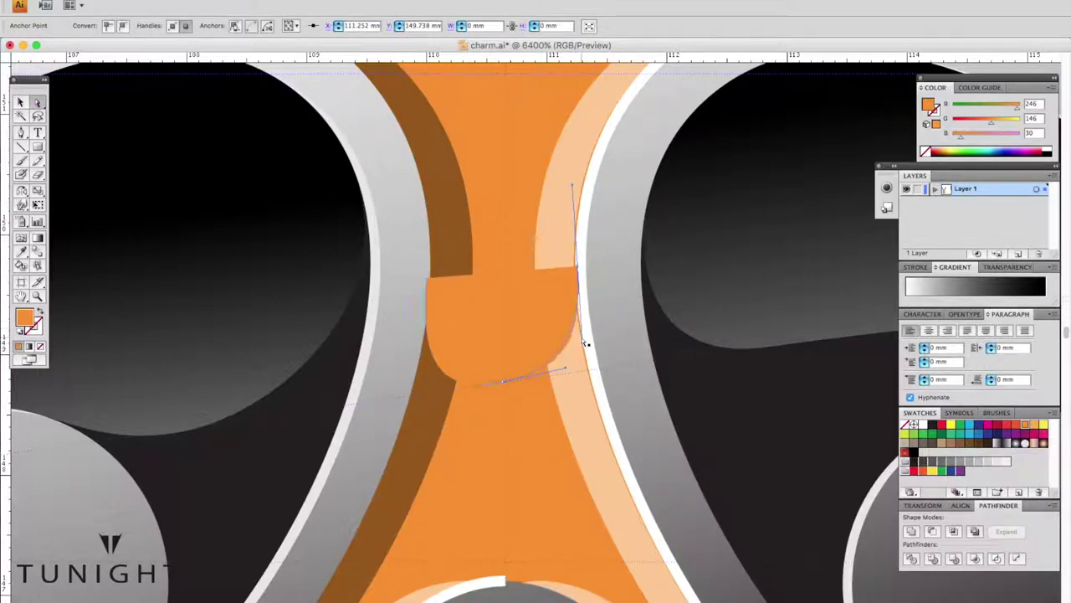
pyautogui.press('/')
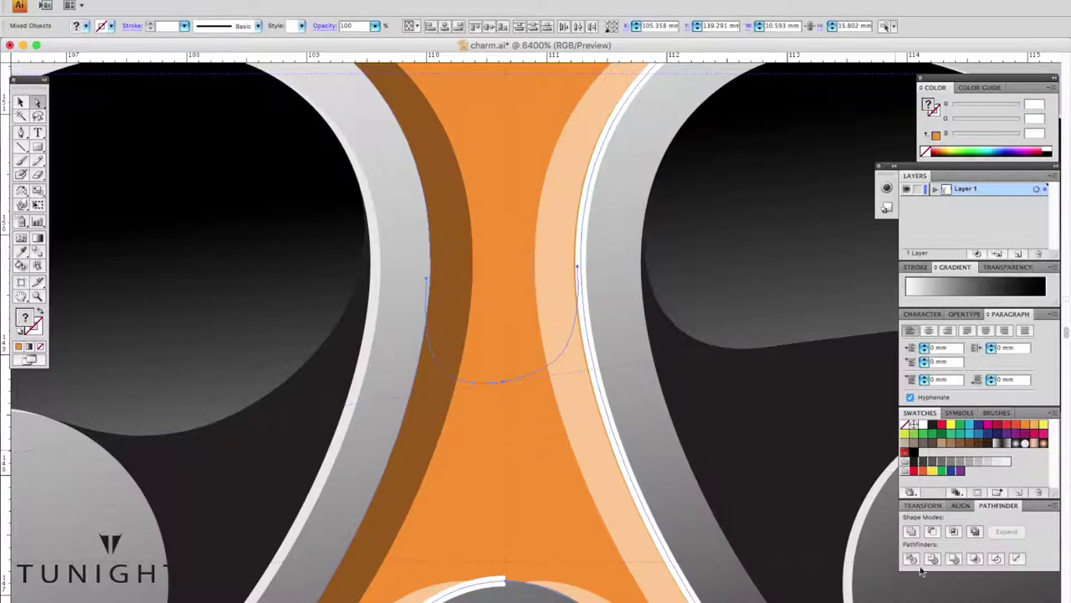
pyautogui.hotkey('ctrl', 'shift', 'a')
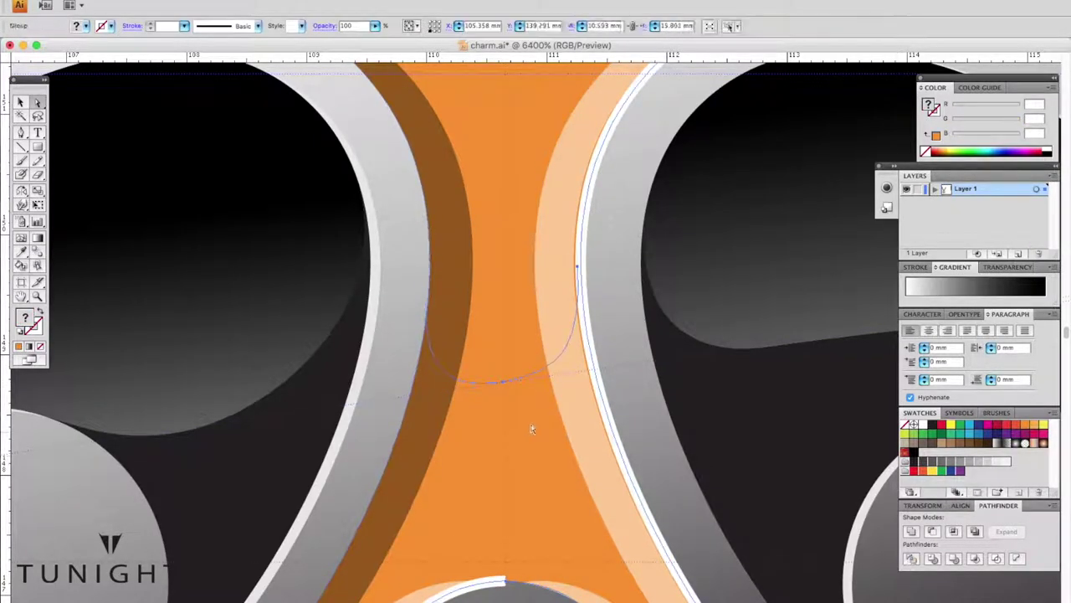
pyautogui.hotkey('ctrl', '-')
pyautogui.hotkey('ctrl', '-')
pyautogui.hotkey('ctrl', '-')
# Step: Give the between-eyes shape an orange gradient running vertically across it
pyautogui.click(513, 300)
pyautogui.press('.')
pyautogui.press('g')
pyautogui.moveTo(514, 289); pyautogui.dragTo(514, 385)
pyautogui.hotkey('ctrl', 'shift', 'a')
pyautogui.hotkey('ctrl', '-')
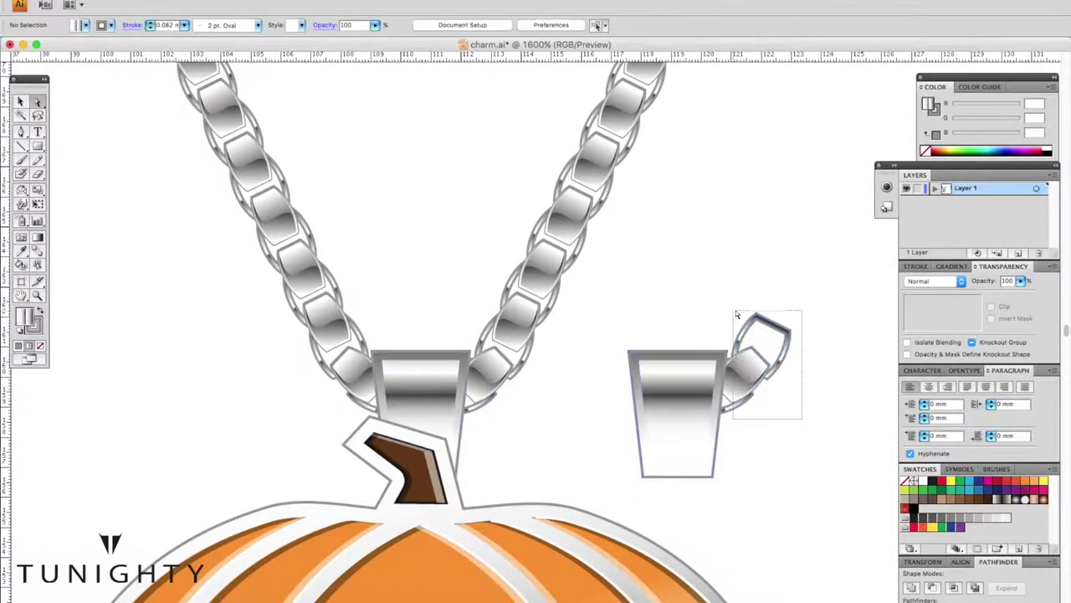
# Step: Change the blending mode of the thin strips on the spare bail's right edge
pyautogui.click(727, 411)
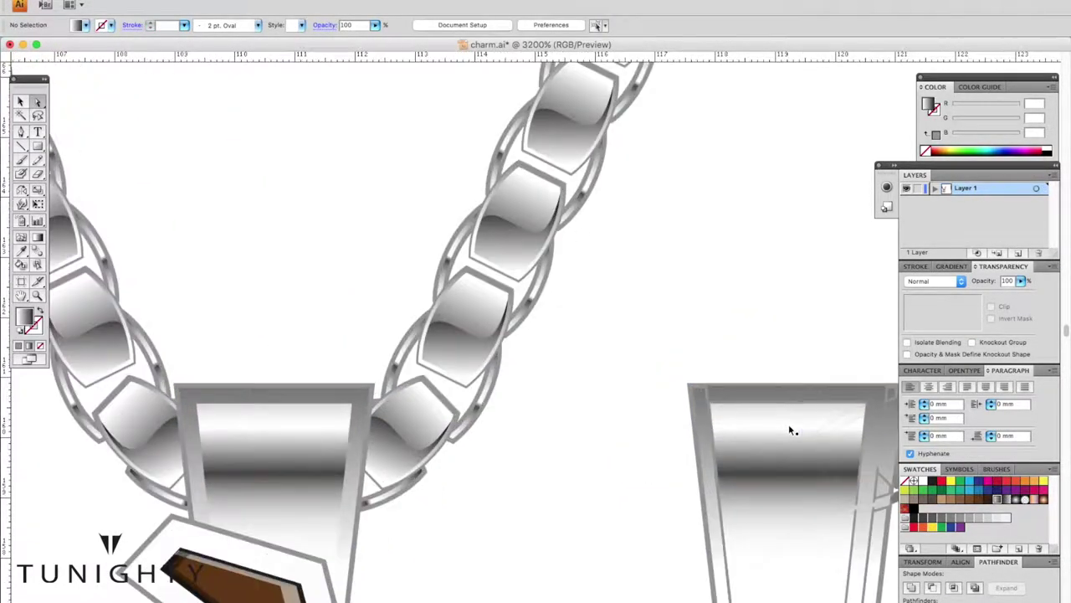
pyautogui.scroll(2, 788, 424)
pyautogui.click(772, 364)
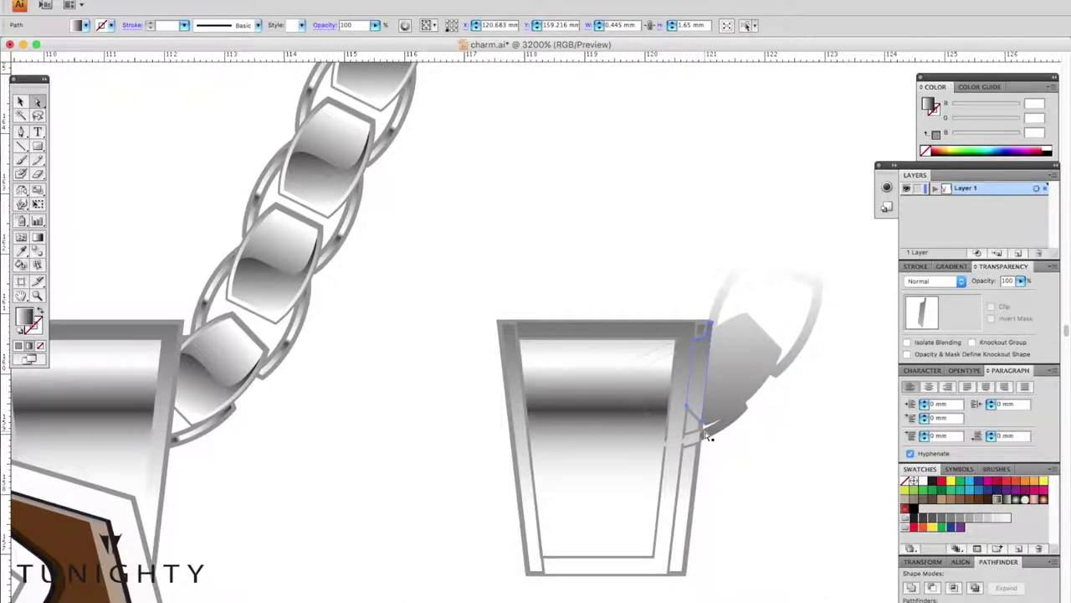
pyautogui.keyDown('shift'); pyautogui.click(702, 437); pyautogui.keyUp('shift')
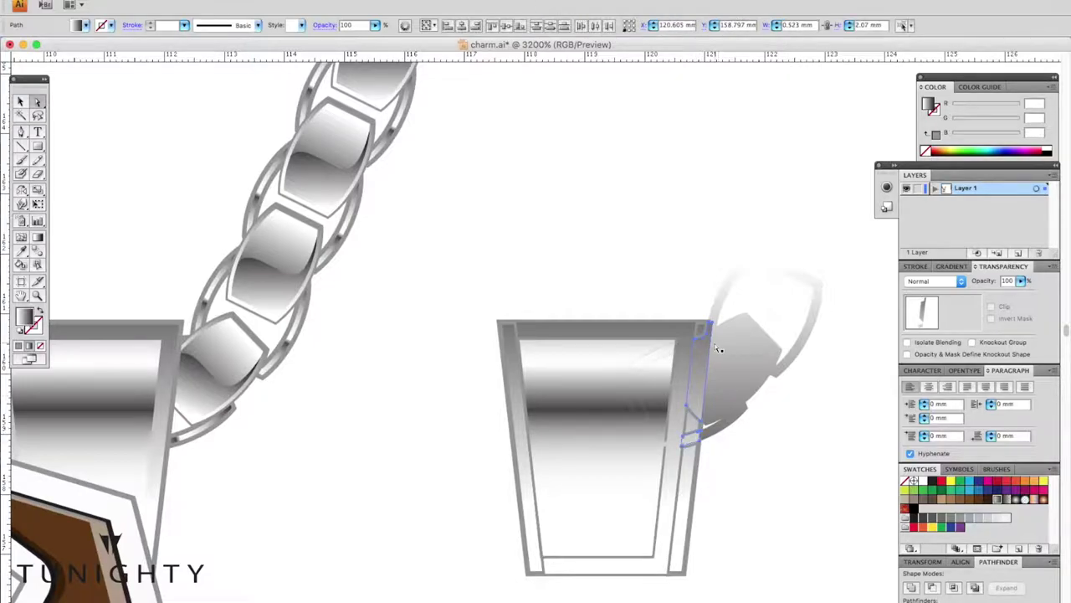
pyautogui.hscroll(-3, 459, 393)
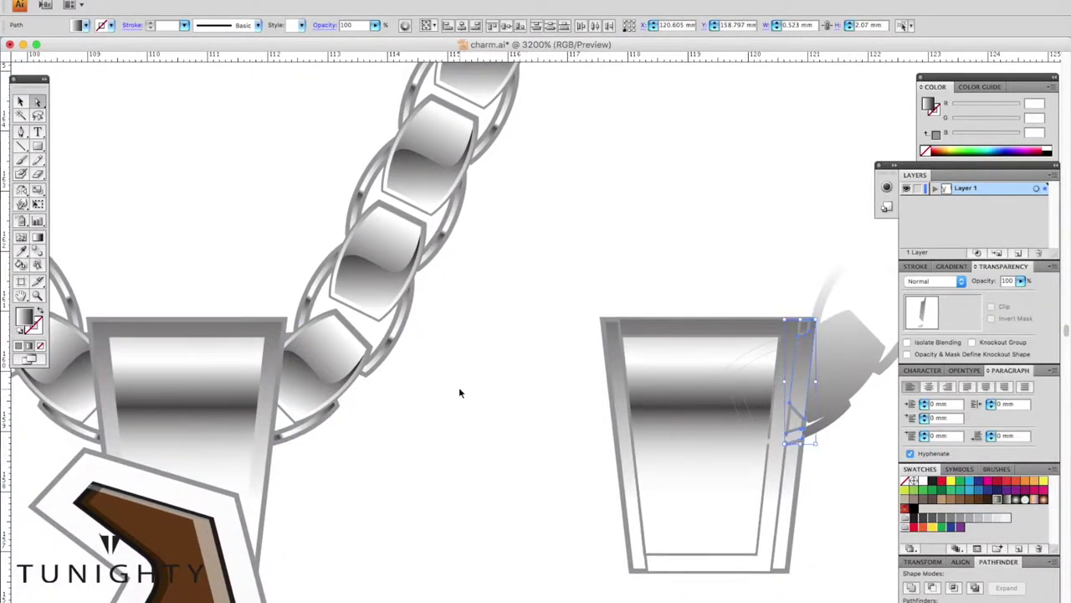
pyautogui.click(936, 280)
pyautogui.click(929, 301)
# Step: Select the spare bail together with its ring
pyautogui.click(571, 280)
pyautogui.scroll(-2, 572, 280)
pyautogui.moveTo(571, 280); pyautogui.dragTo(765, 448)
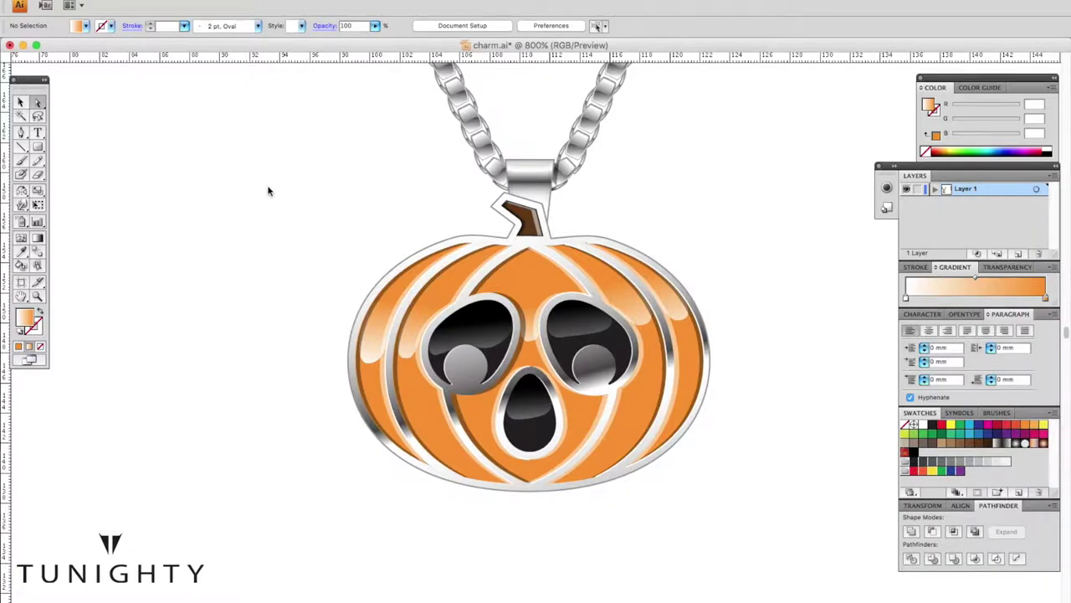
# Step: Draw a black rectangle covering the pendant and send it to the back
pyautogui.hotkey('ctrl', '-')
pyautogui.hotkey('ctrl', '-')
pyautogui.hotkey('ctrl', '-')
pyautogui.hotkey('ctrl', '-')
pyautogui.press('m')
pyautogui.moveTo(295, 213); pyautogui.dragTo(600, 431)
pyautogui.hotkey('ctrl', 'shift', '[')
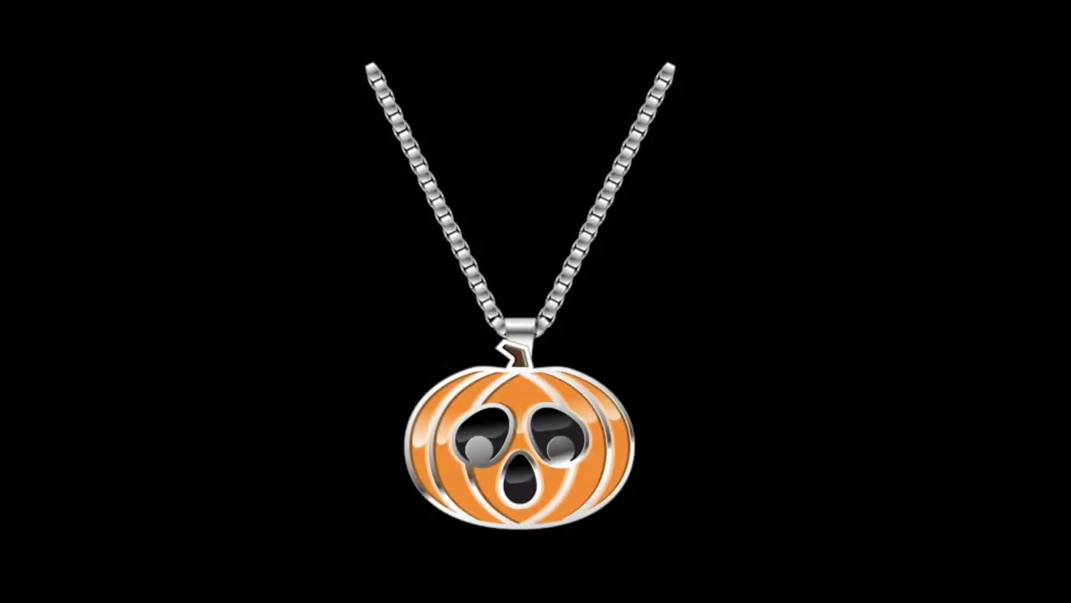